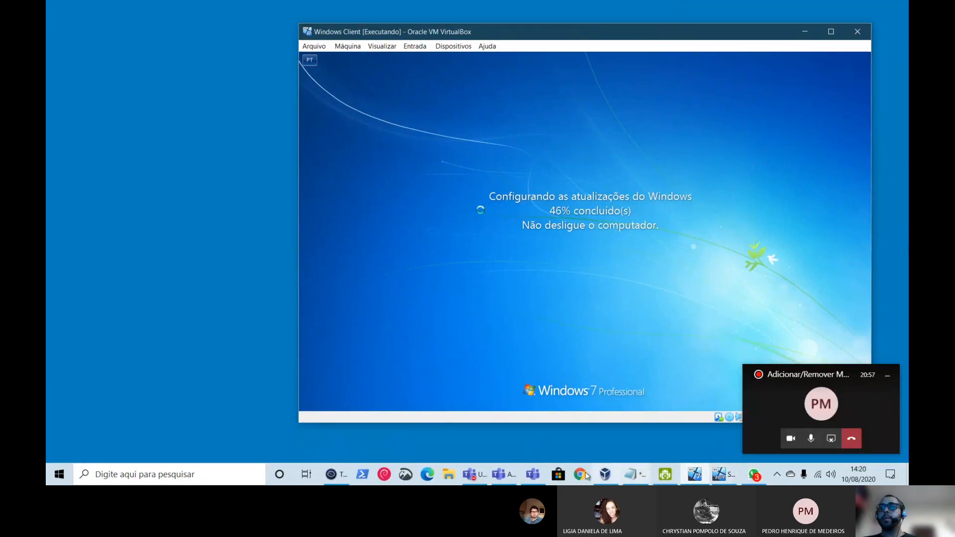
# - Bring Termius forward and enable Select + Click for select-to-copy and right-click paste
pyautogui.click(334, 475)
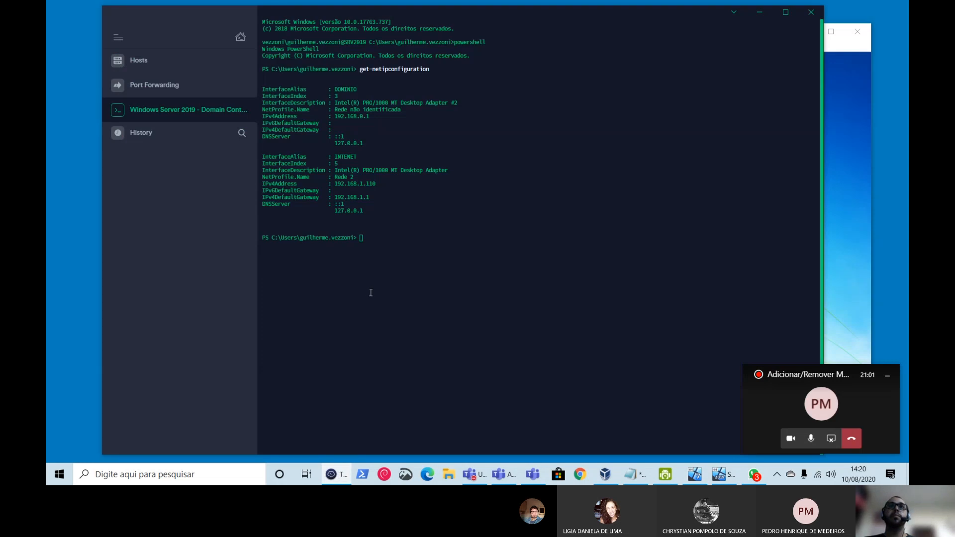
pyautogui.rightClick(633, 139)
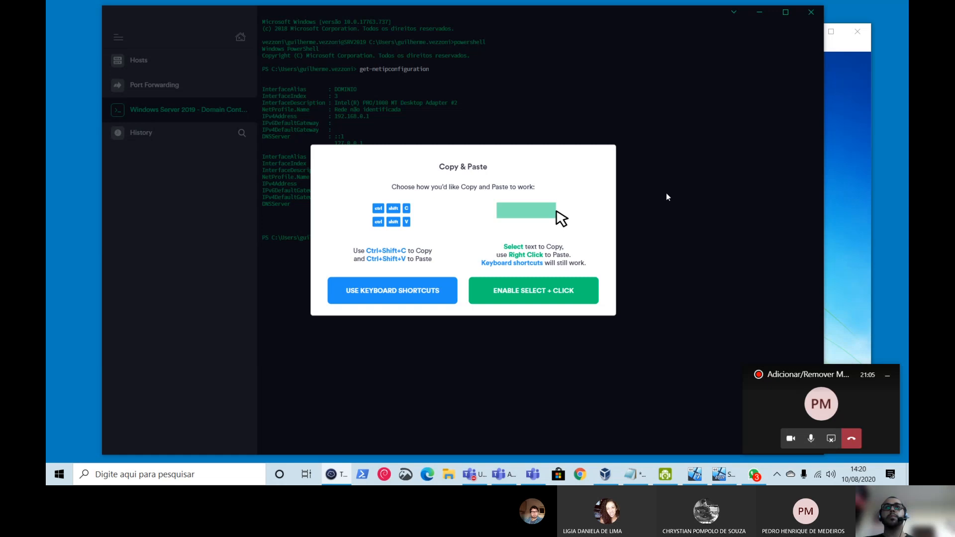
pyautogui.click(578, 294)
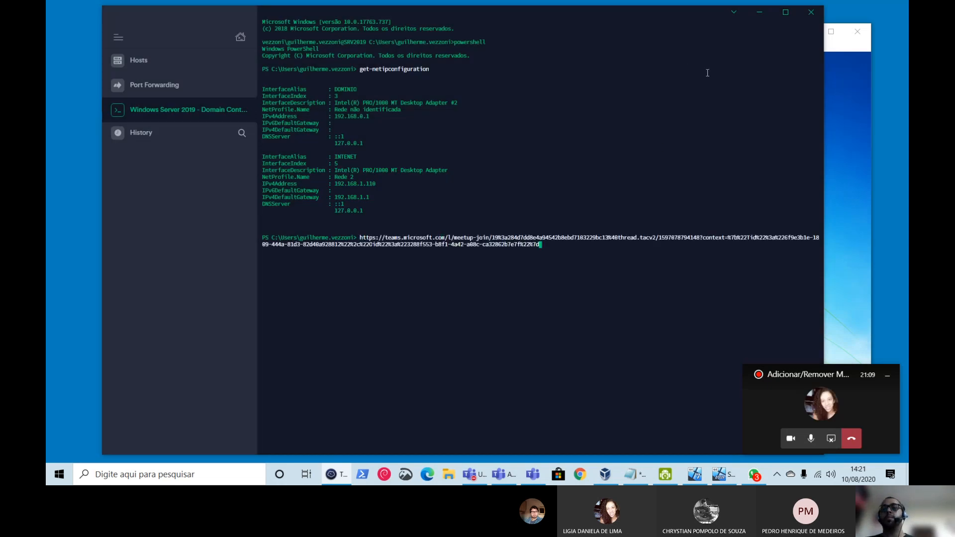
# - Erase the accidentally pasted meeting link from the PowerShell prompt
pyautogui.press('BackSpace')
pyautogui.press('BackSpace')
pyautogui.press('BackSpace')
pyautogui.press('BackSpace')
pyautogui.press('BackSpace')
pyautogui.press('BackSpace')
pyautogui.press('BackSpace')
pyautogui.press('BackSpace')
pyautogui.press('BackSpace')
pyautogui.press('BackSpace')
pyautogui.press('BackSpace')
pyautogui.press('BackSpace')
pyautogui.press('BackSpace')
pyautogui.press('BackSpace')
pyautogui.press('BackSpace')
pyautogui.press('BackSpace')
pyautogui.press('BackSpace')
pyautogui.press('BackSpace')
pyautogui.press('BackSpace')
pyautogui.press('BackSpace')
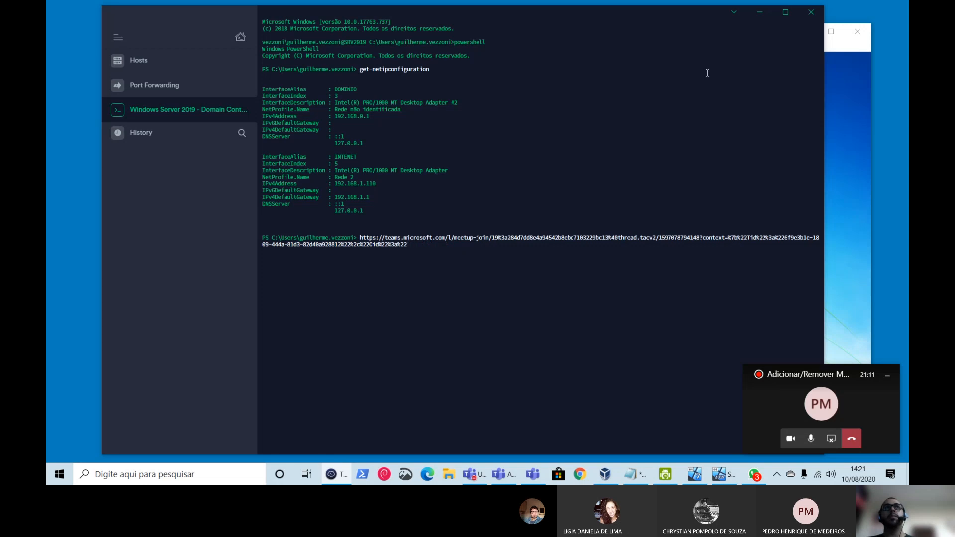
pyautogui.press('BackSpace')
pyautogui.press('BackSpace')
pyautogui.press('BackSpace')
pyautogui.press('BackSpace')
pyautogui.press('BackSpace')
pyautogui.press('BackSpace')
pyautogui.press('BackSpace')
pyautogui.press('BackSpace')
pyautogui.press('BackSpace')
pyautogui.press('BackSpace')
pyautogui.press('BackSpace')
pyautogui.press('BackSpace')
pyautogui.press('BackSpace')
pyautogui.press('BackSpace')
pyautogui.press('BackSpace')
pyautogui.press('BackSpace')
pyautogui.press('BackSpace')
pyautogui.press('BackSpace')
pyautogui.press('BackSpace')
pyautogui.press('BackSpace')
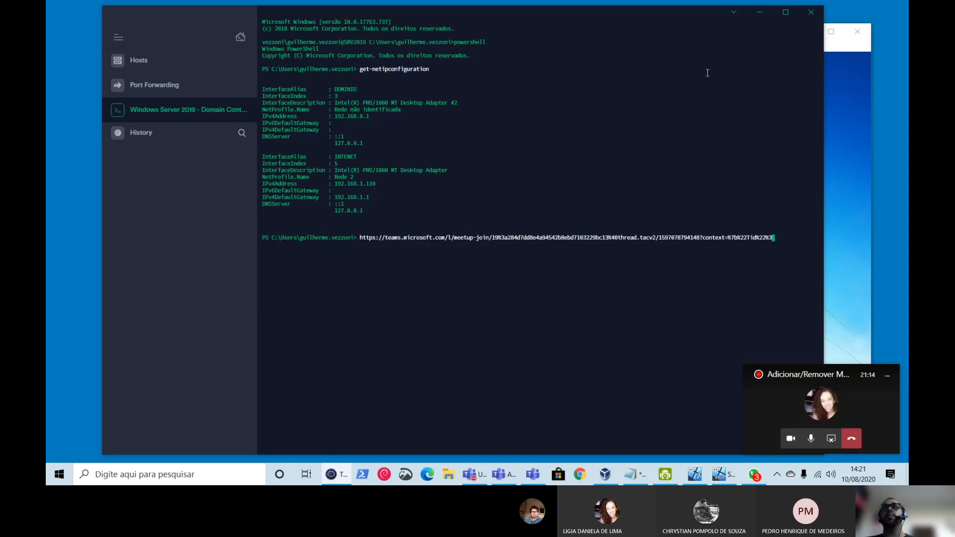
pyautogui.press('BackSpace')
pyautogui.press('BackSpace')
pyautogui.press('BackSpace')
pyautogui.press('BackSpace')
pyautogui.press('BackSpace')
pyautogui.press('BackSpace')
pyautogui.press('BackSpace')
pyautogui.press('BackSpace')
pyautogui.press('BackSpace')
pyautogui.press('BackSpace')
pyautogui.press('BackSpace')
pyautogui.press('BackSpace')
pyautogui.press('BackSpace')
pyautogui.press('BackSpace')
pyautogui.press('BackSpace')
pyautogui.press('BackSpace')
pyautogui.press('BackSpace')
pyautogui.press('BackSpace')
pyautogui.press('BackSpace')
pyautogui.press('BackSpace')
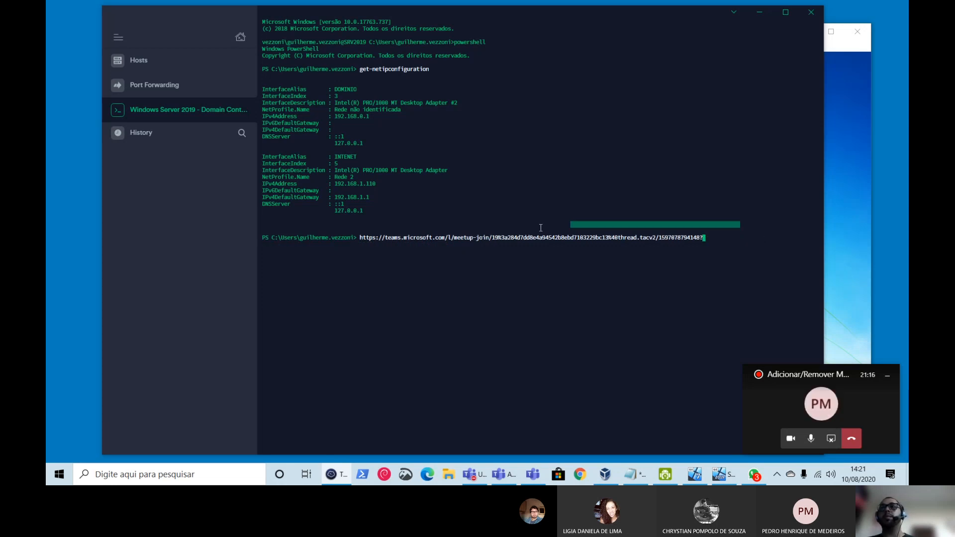
pyautogui.moveTo(540, 228); pyautogui.dragTo(397, 250)
pyautogui.click(596, 244)
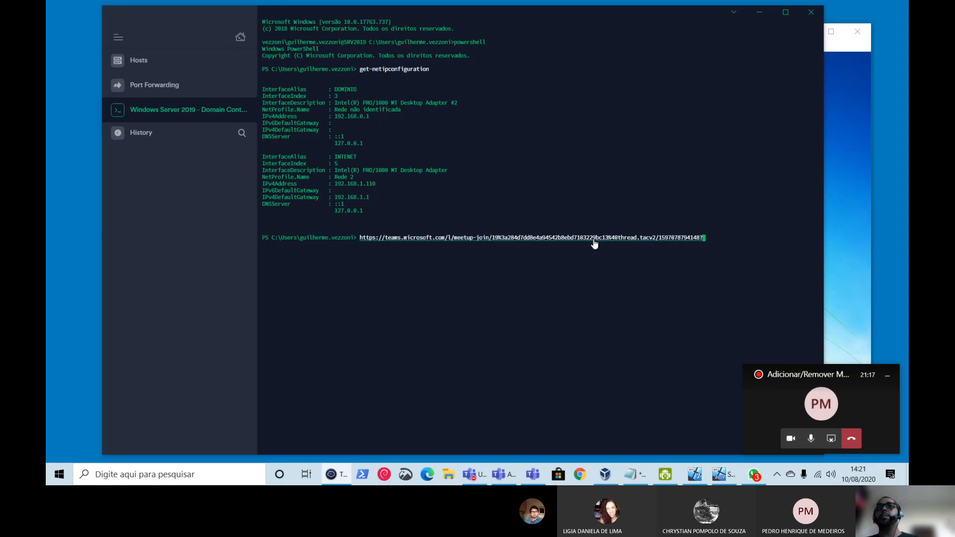
pyautogui.moveTo(769, 238)
pyautogui.mouseDown()
pyautogui.moveTo(558, 229)
pyautogui.moveTo(394, 248)
pyautogui.moveTo(363, 241)
pyautogui.mouseUp()
pyautogui.press('BackSpace')
pyautogui.press('BackSpace')
pyautogui.press('BackSpace')
pyautogui.press('BackSpace')
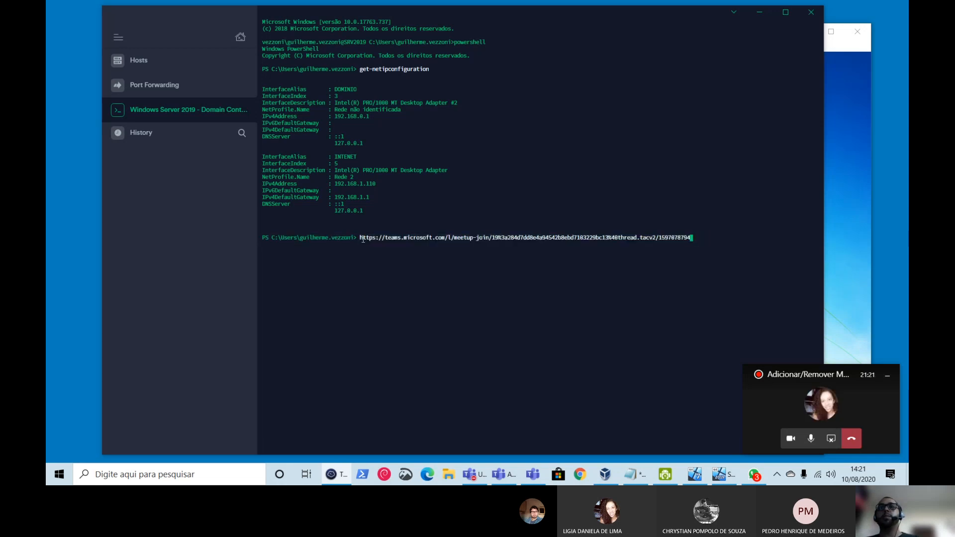
pyautogui.press('BackSpace')
pyautogui.press('BackSpace')
pyautogui.press('BackSpace')
pyautogui.press('BackSpace')
pyautogui.press('BackSpace')
pyautogui.press('BackSpace')
pyautogui.press('BackSpace')
pyautogui.press('BackSpace')
pyautogui.press('BackSpace')
pyautogui.press('BackSpace')
pyautogui.press('BackSpace')
pyautogui.press('BackSpace')
pyautogui.press('BackSpace')
pyautogui.press('BackSpace')
pyautogui.press('BackSpace')
pyautogui.press('BackSpace')
pyautogui.press('BackSpace')
pyautogui.press('BackSpace')
pyautogui.press('BackSpace')
pyautogui.press('BackSpace')
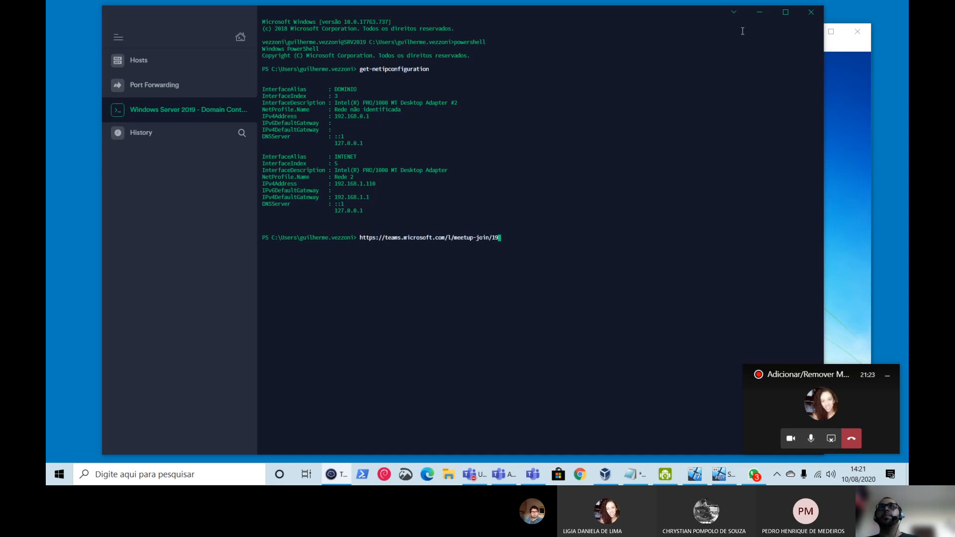
pyautogui.press('BackSpace')
pyautogui.press('BackSpace')
pyautogui.press('BackSpace')
pyautogui.press('BackSpace')
pyautogui.press('BackSpace')
pyautogui.press('BackSpace')
pyautogui.press('BackSpace')
pyautogui.press('BackSpace')
pyautogui.press('BackSpace')
pyautogui.press('BackSpace')
pyautogui.press('BackSpace')
pyautogui.press('BackSpace')
pyautogui.press('BackSpace')
pyautogui.press('BackSpace')
pyautogui.press('BackSpace')
pyautogui.press('BackSpace')
pyautogui.press('BackSpace')
pyautogui.press('BackSpace')
pyautogui.press('BackSpace')
pyautogui.press('BackSpace')
# - Raise the Termius terminal text size to 16 in Preferences > Terminal
pyautogui.click(736, 15)
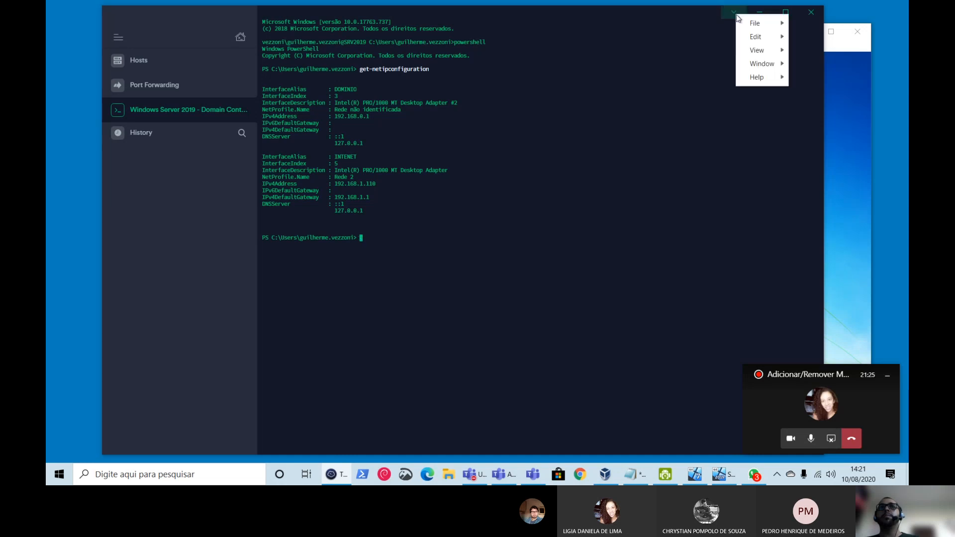
pyautogui.moveTo(756, 37)
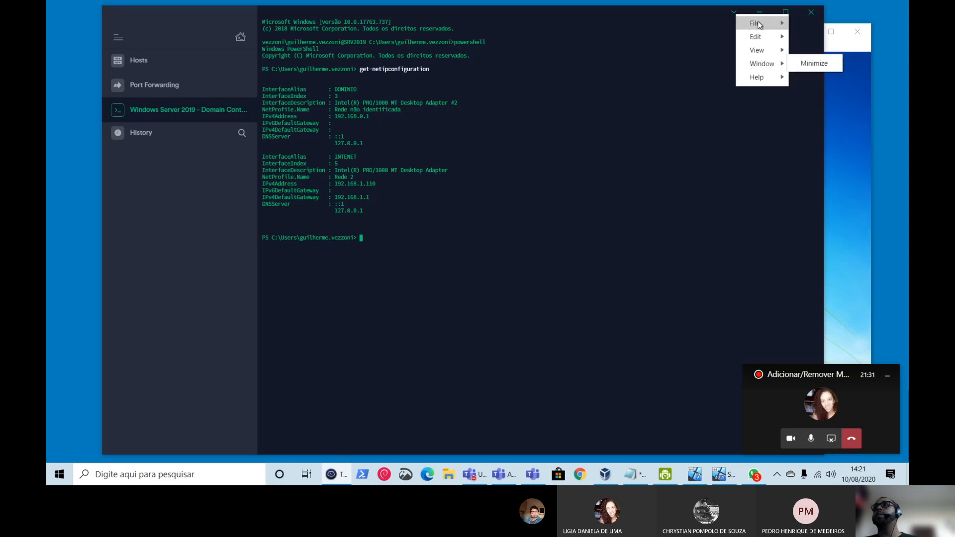
pyautogui.click(803, 24)
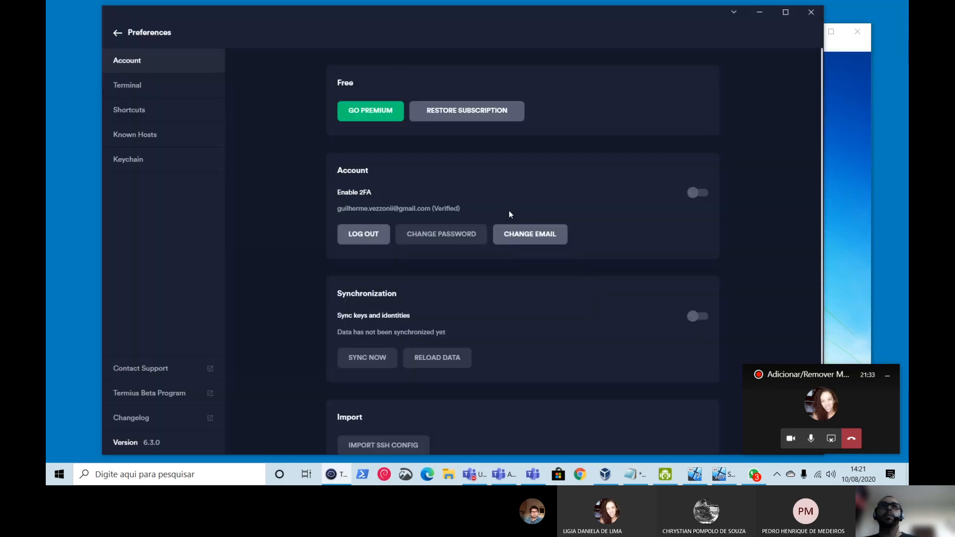
pyautogui.scroll(-1, 528, 224)
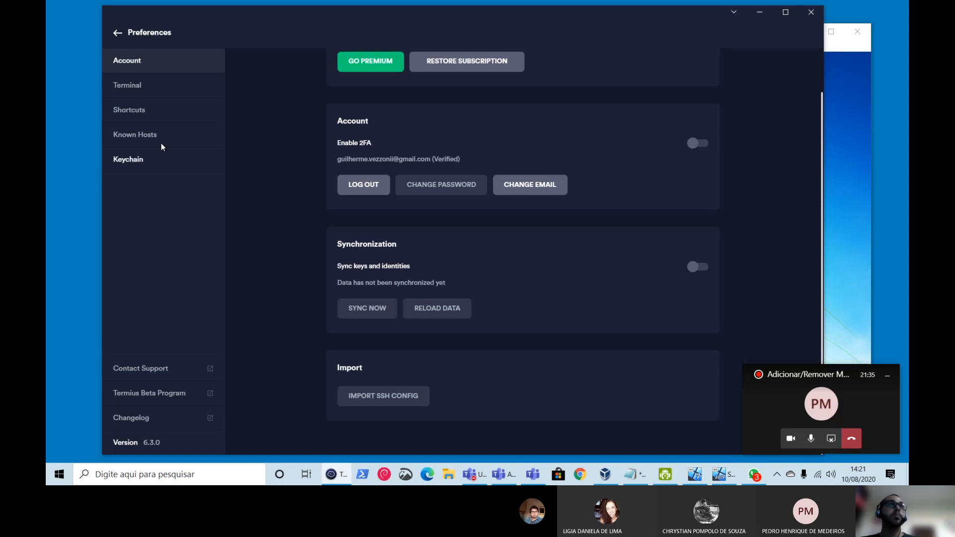
pyautogui.click(153, 90)
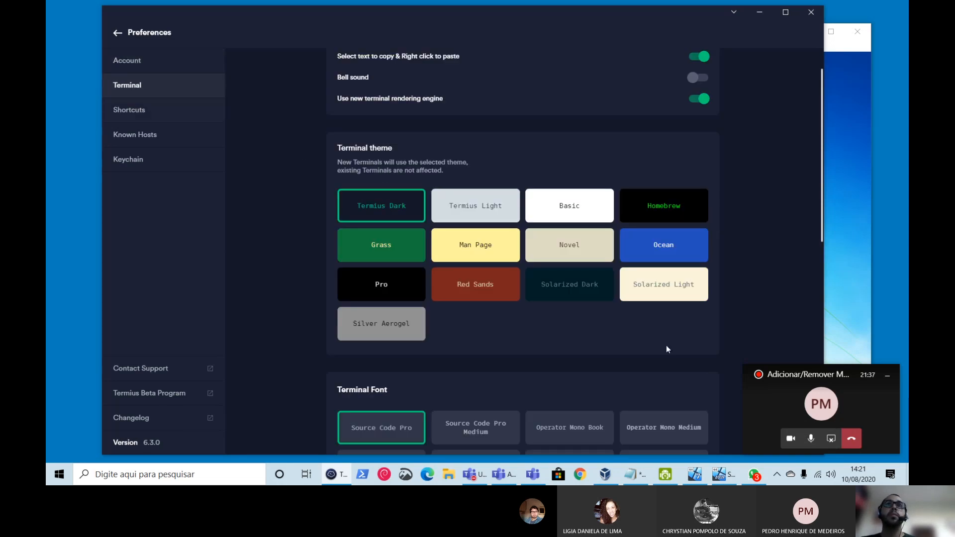
pyautogui.scroll(-5, 669, 350)
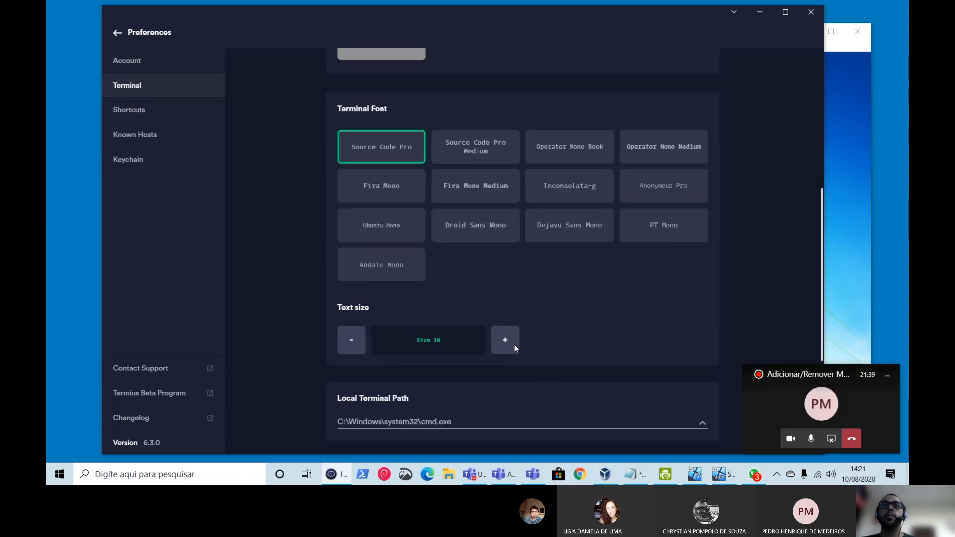
pyautogui.click(512, 345)
pyautogui.click(512, 344)
pyautogui.click(511, 344)
pyautogui.click(506, 344)
pyautogui.click(507, 344)
pyautogui.click(507, 344)
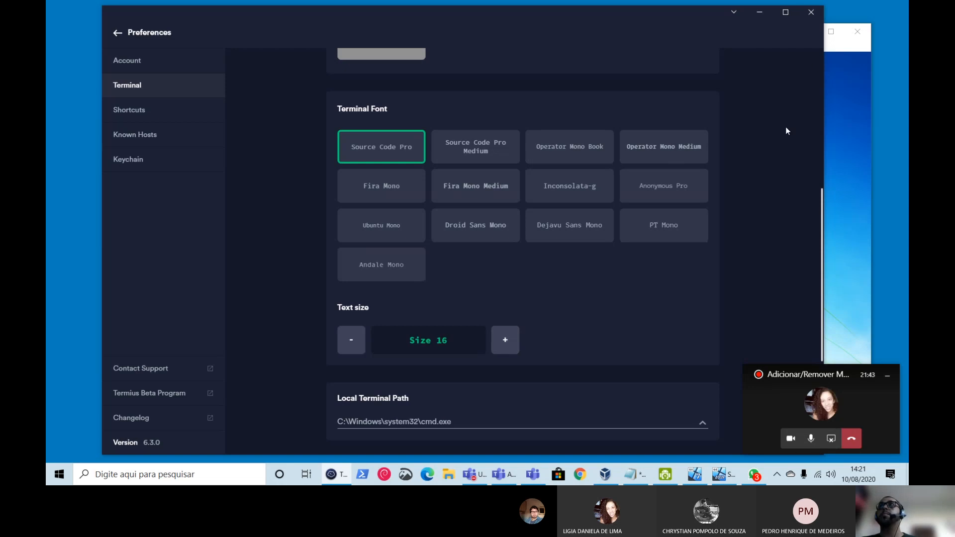
pyautogui.scroll(-4, 786, 131)
pyautogui.moveTo(835, 375); pyautogui.dragTo(858, 362)
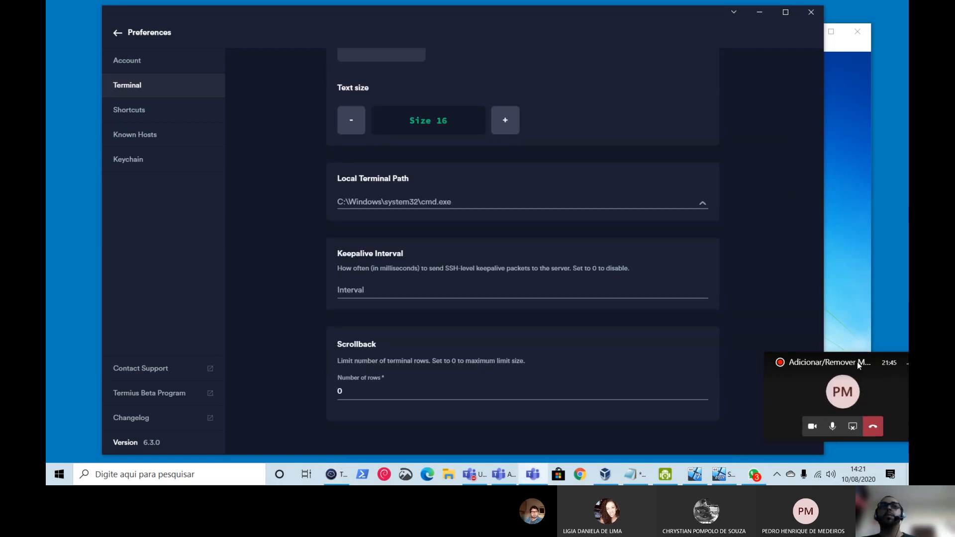
pyautogui.click(118, 32)
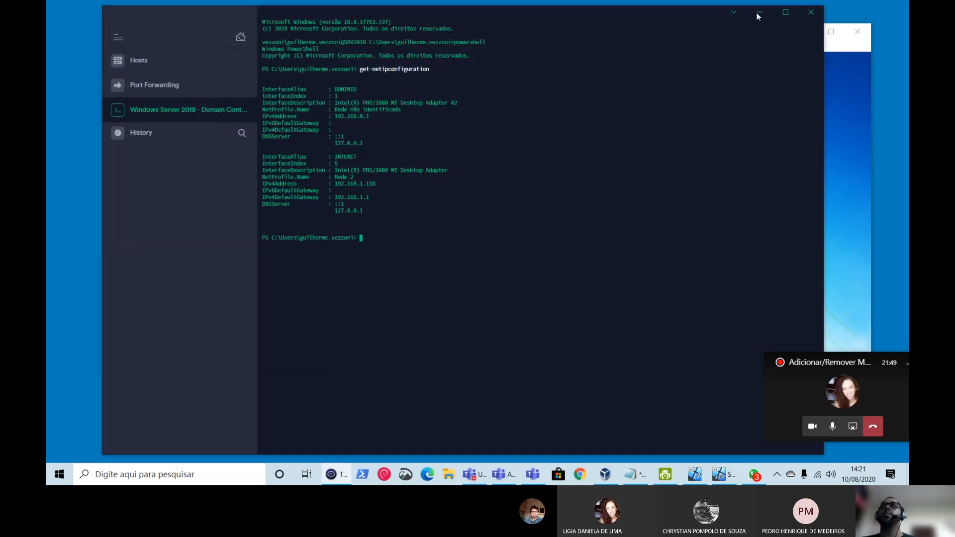
# - Reopen Terminal preferences and reduce the text size to 15
pyautogui.click(733, 12)
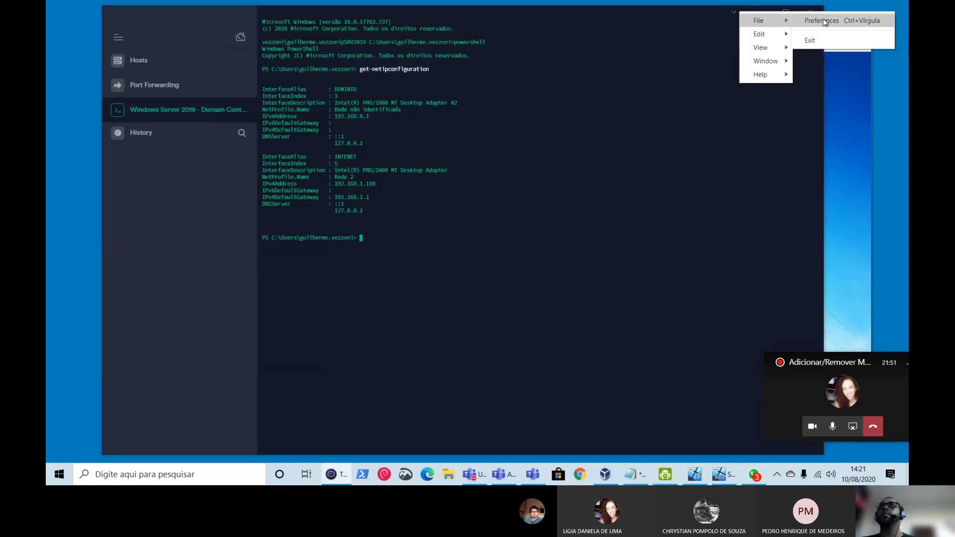
pyautogui.click(819, 22)
pyautogui.scroll(-1, 429, 326)
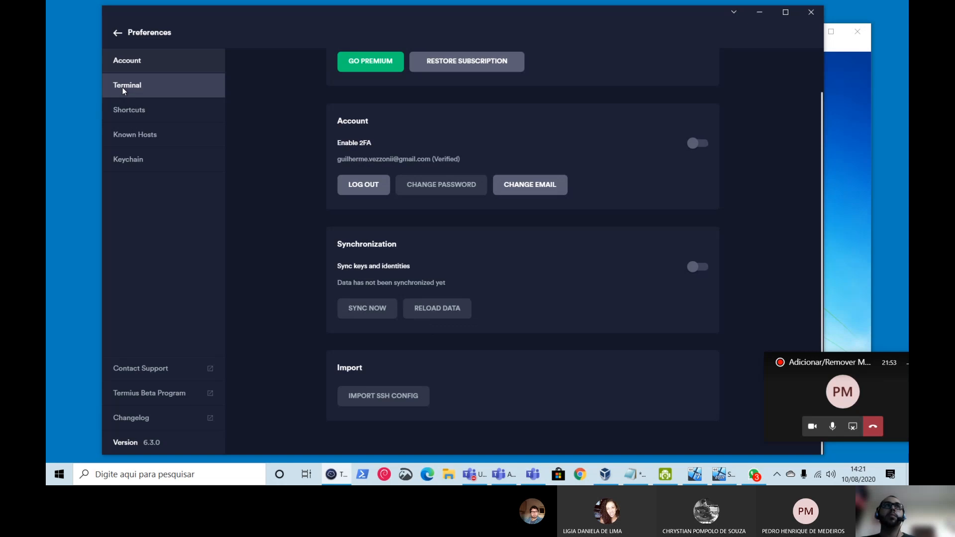
pyautogui.click(139, 90)
pyautogui.scroll(-5, 466, 339)
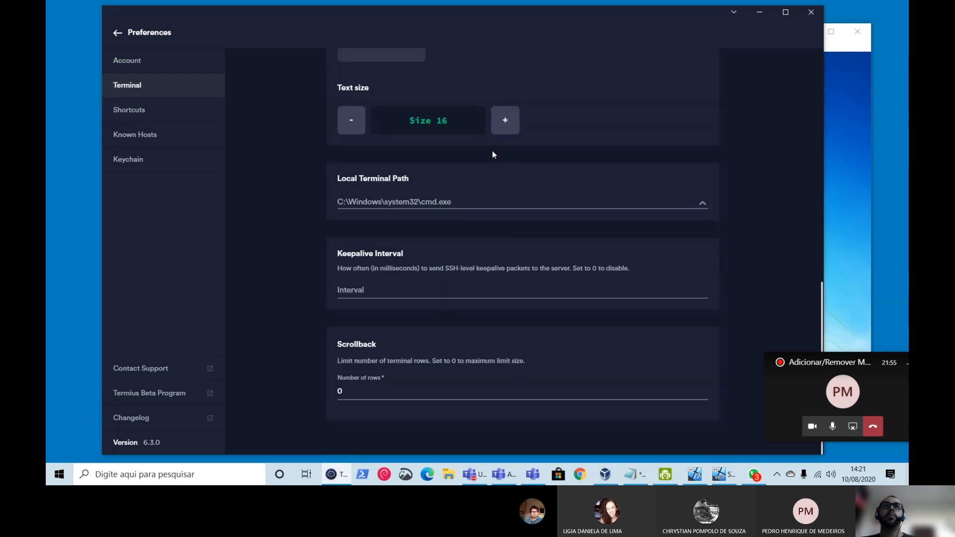
pyautogui.click(351, 119)
# - Keep the Source Code Pro font and return to the PowerShell session
pyautogui.scroll(5, 543, 264)
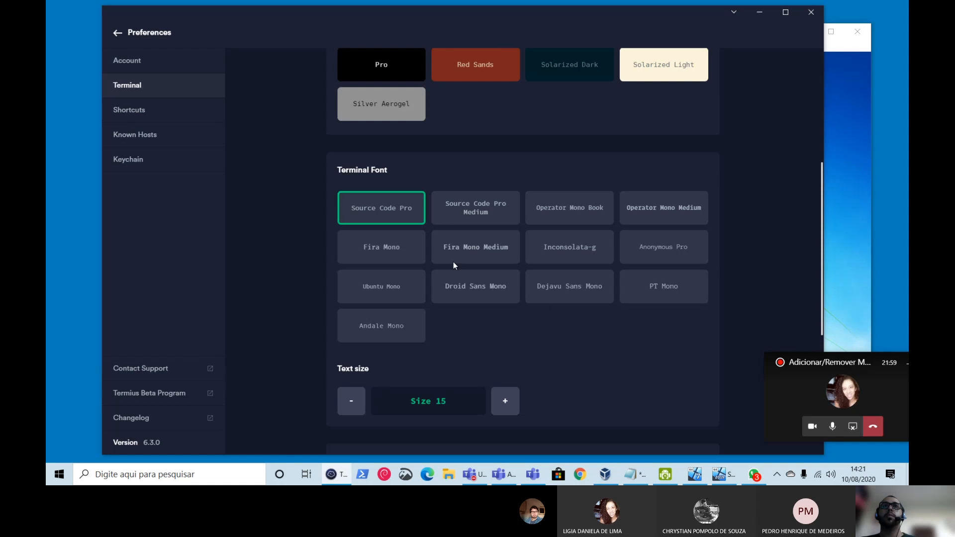
pyautogui.click(468, 203)
pyautogui.click(406, 203)
pyautogui.scroll(-5, 565, 337)
pyautogui.scroll(-1, 566, 340)
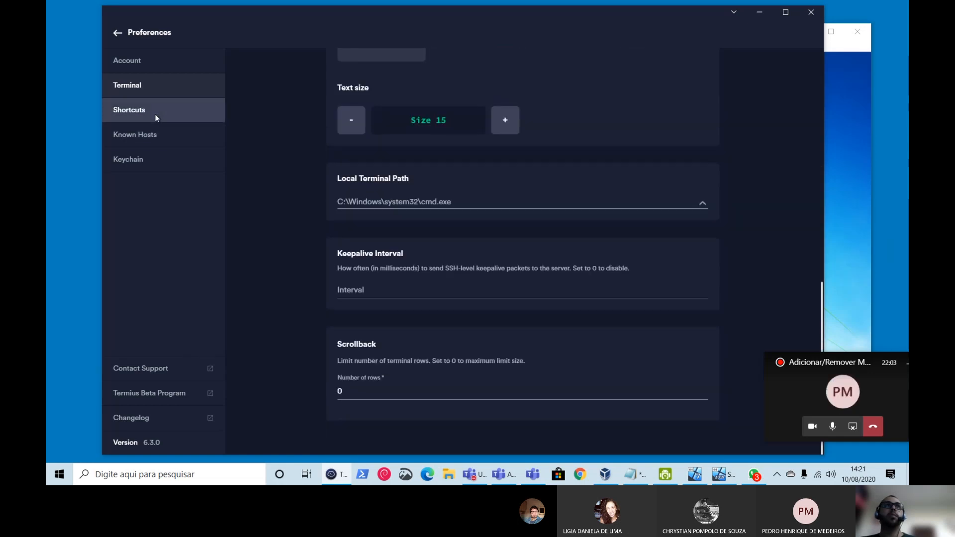
pyautogui.click(117, 33)
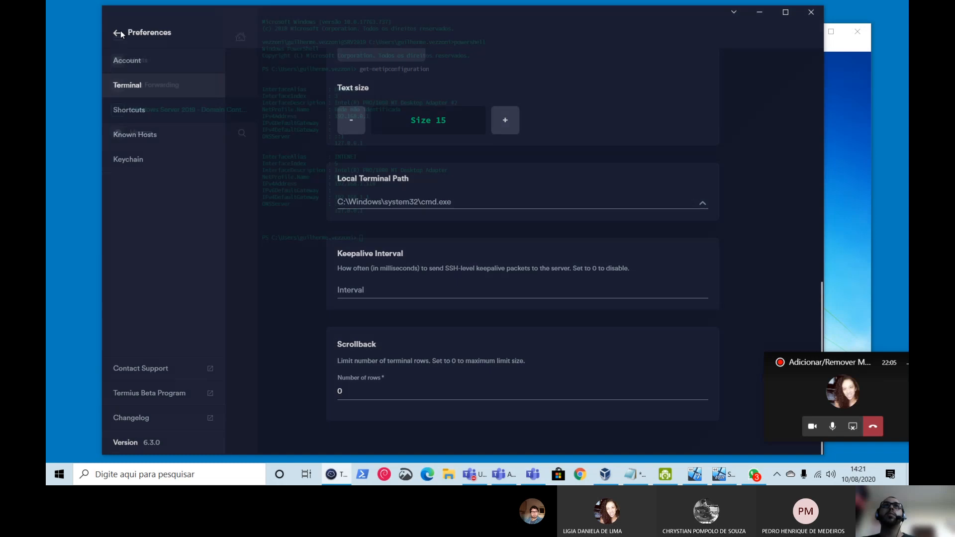
pyautogui.press('Return')
pyautogui.press('Return')
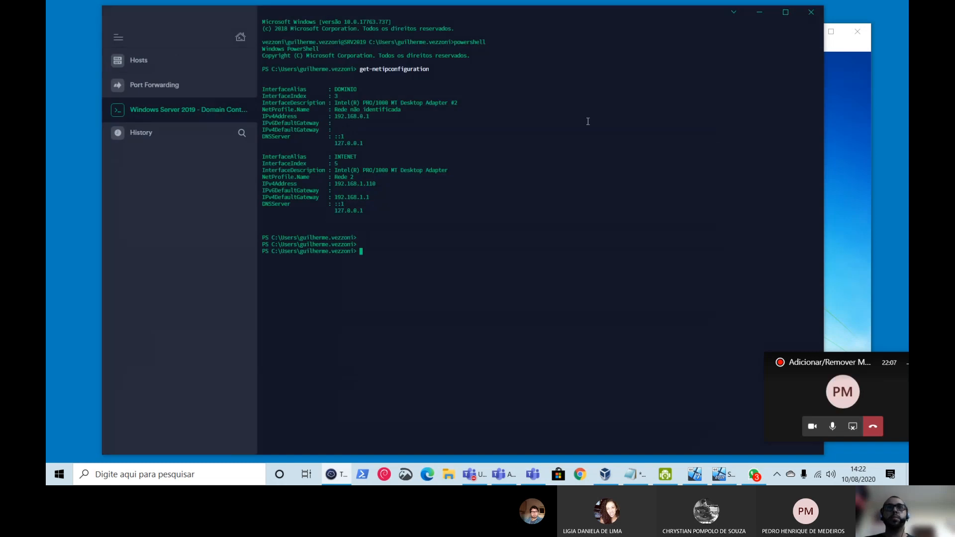
# - Maximize Termius and close the current Windows Server 2019 session
pyautogui.click(785, 15)
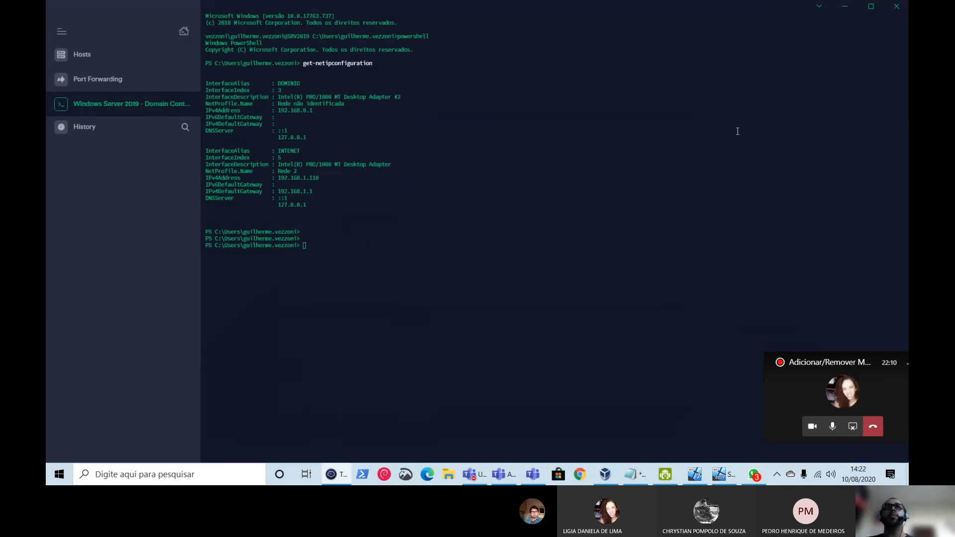
pyautogui.rightClick(85, 108)
pyautogui.click(95, 167)
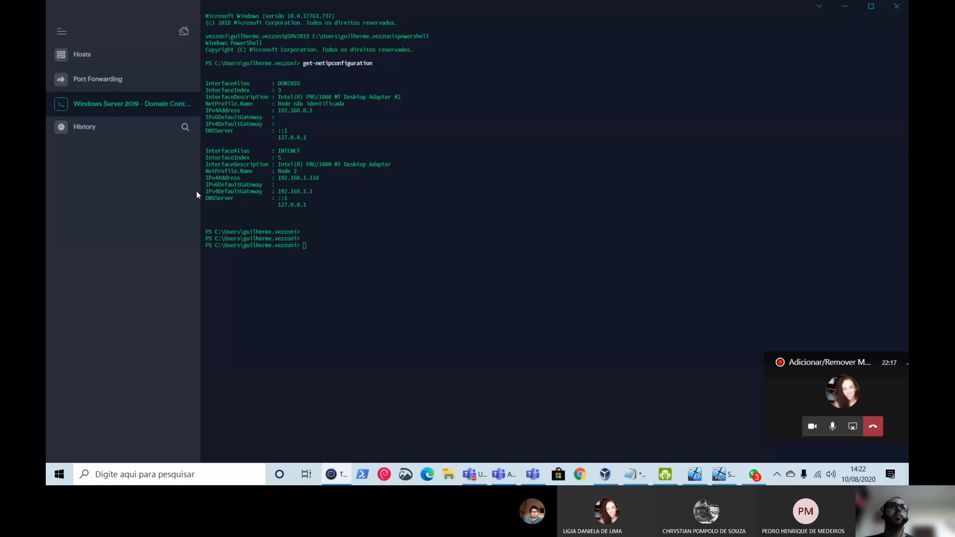
pyautogui.rightClick(120, 106)
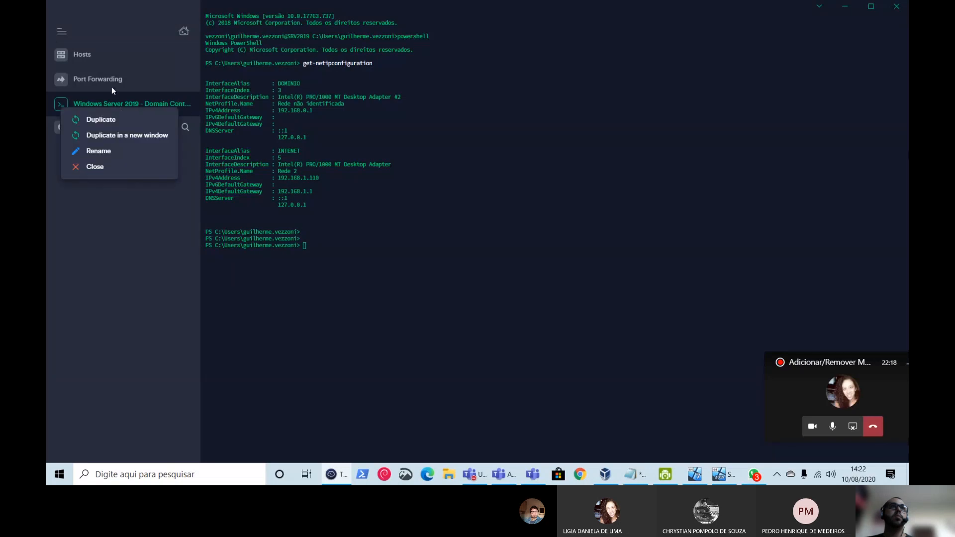
pyautogui.click(97, 167)
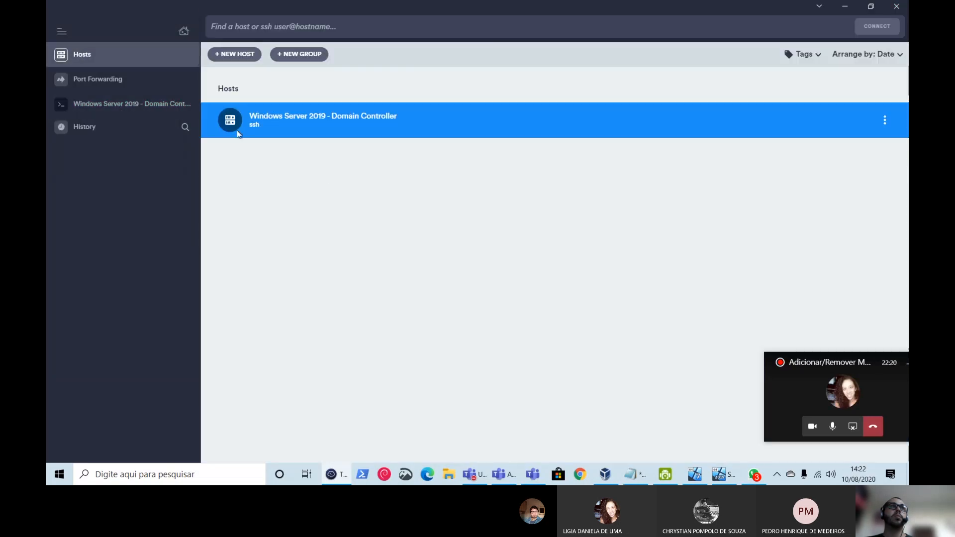
# - Start a new Windows Server 2019 connection and log in with the domain username and password
pyautogui.doubleClick(237, 130)
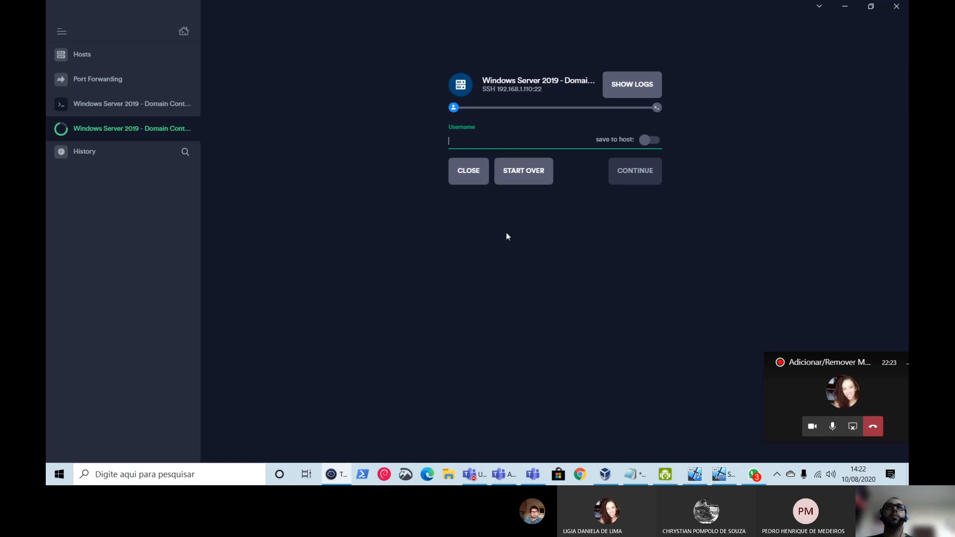
pyautogui.write('guilherme.vezz')
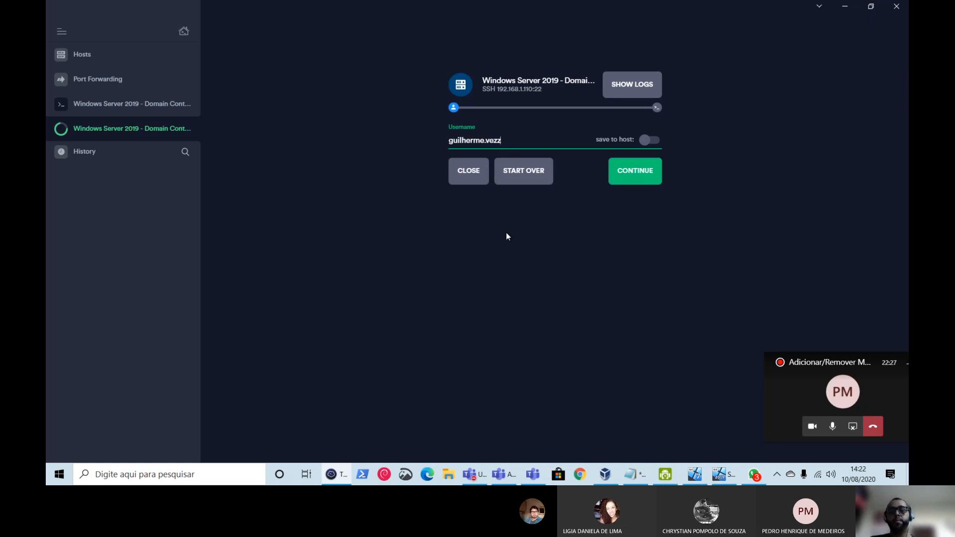
pyautogui.write('ani')
pyautogui.press('Return')
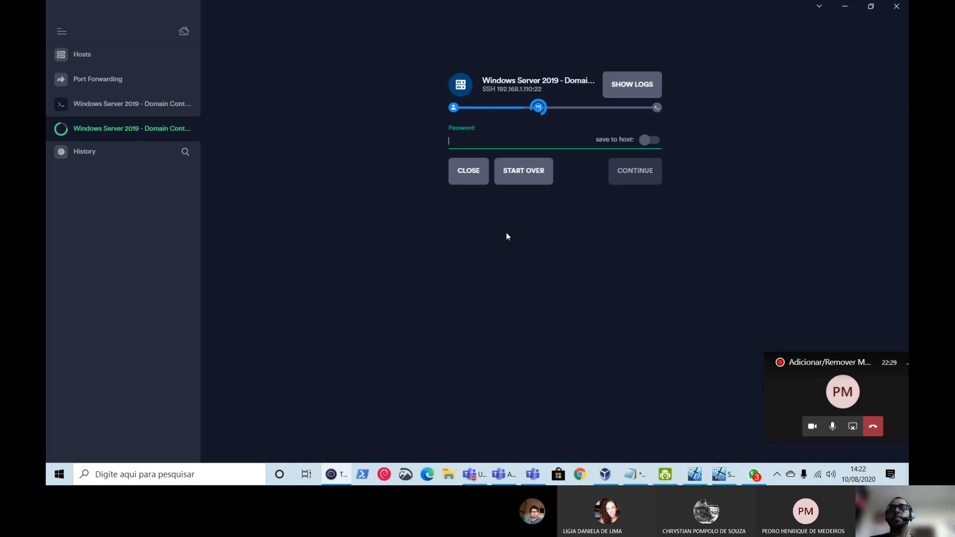
pyautogui.write('••••••••••')
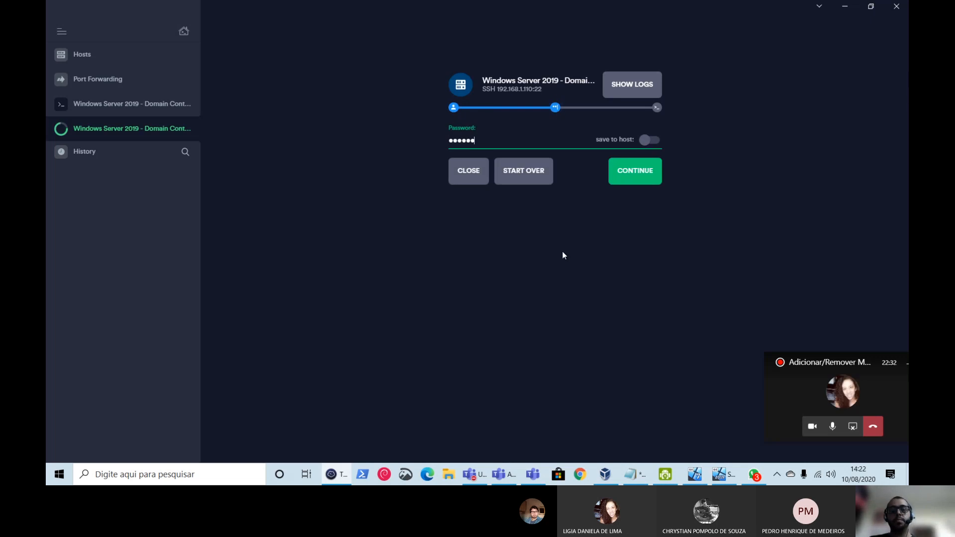
pyautogui.press('Return')
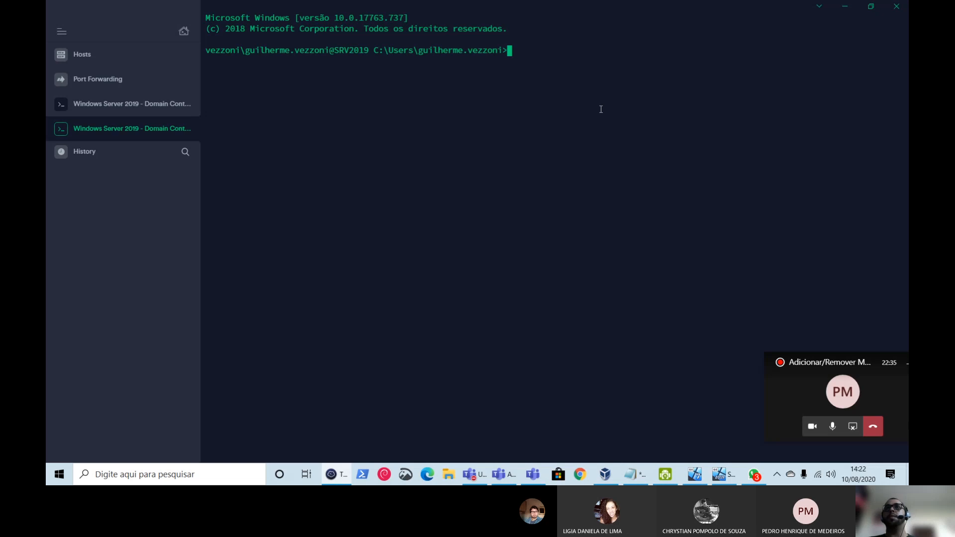
# - Start PowerShell and run get-netipconfiguration to list the network adapters
pyautogui.write('powershell')
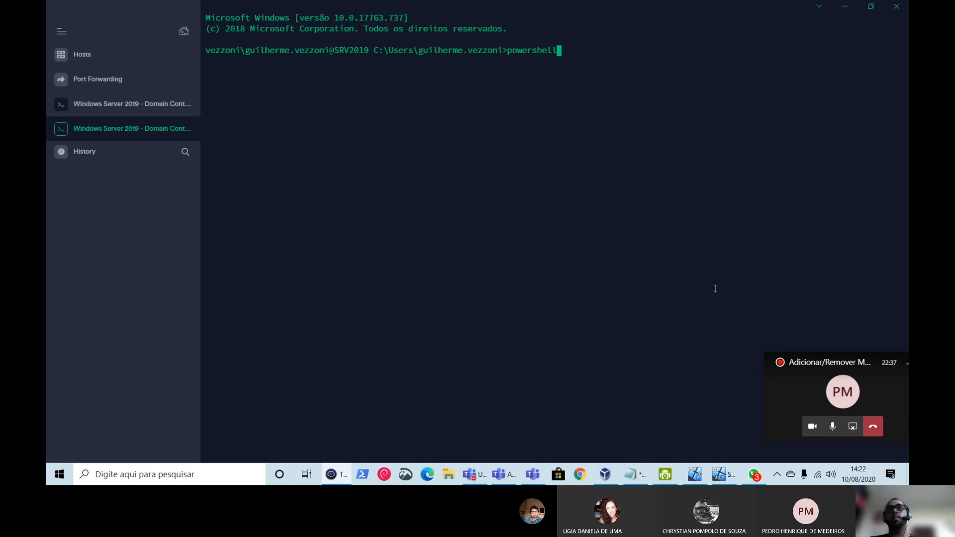
pyautogui.press('Return')
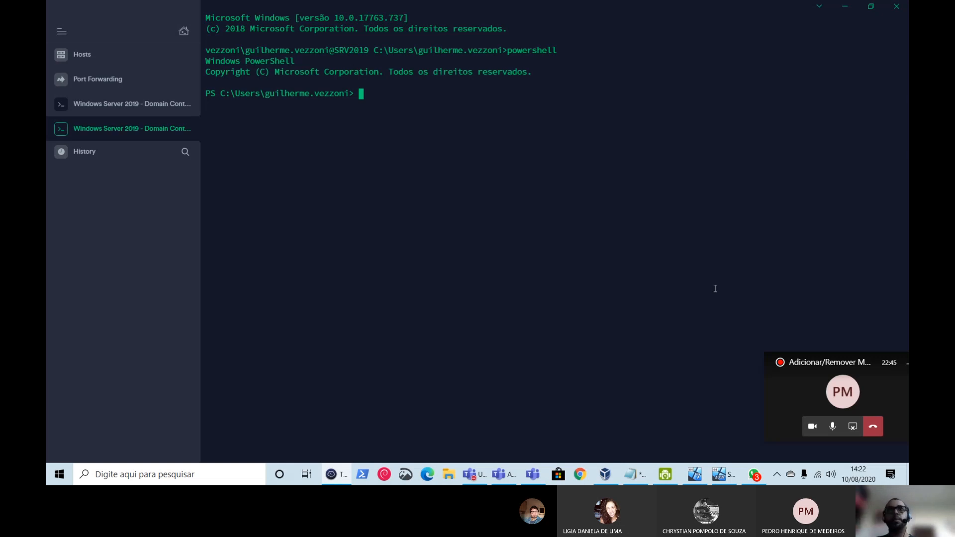
pyautogui.write('g')
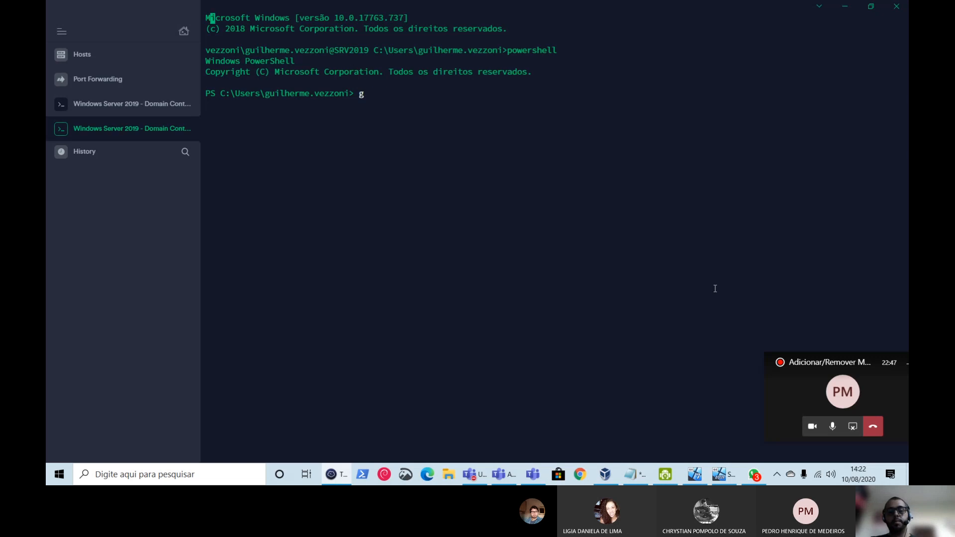
pyautogui.write('et-netipc')
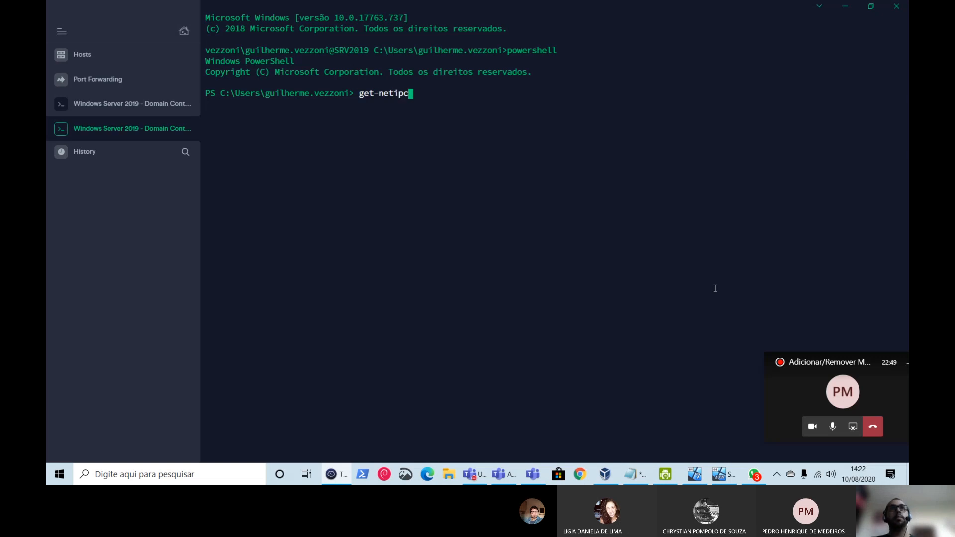
pyautogui.write('onfiguration')
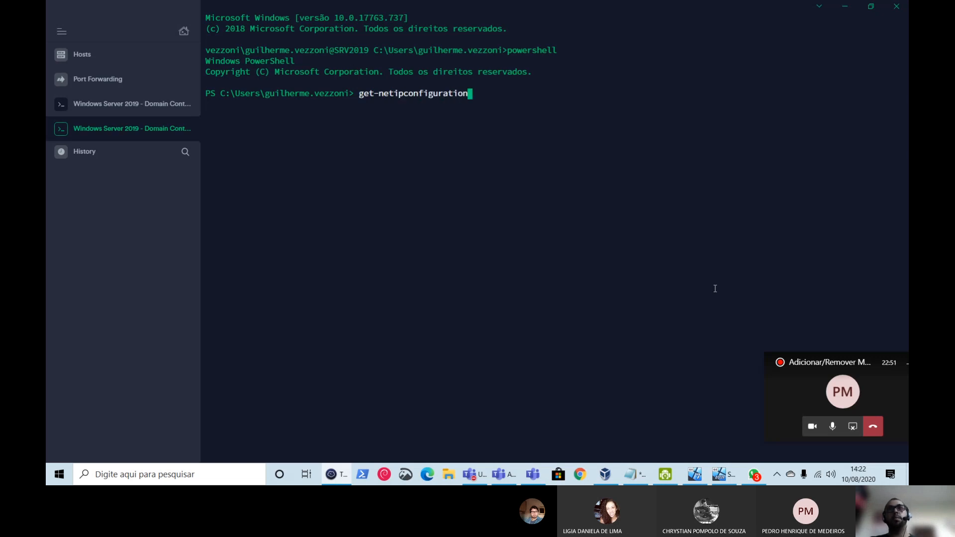
pyautogui.press('Return')
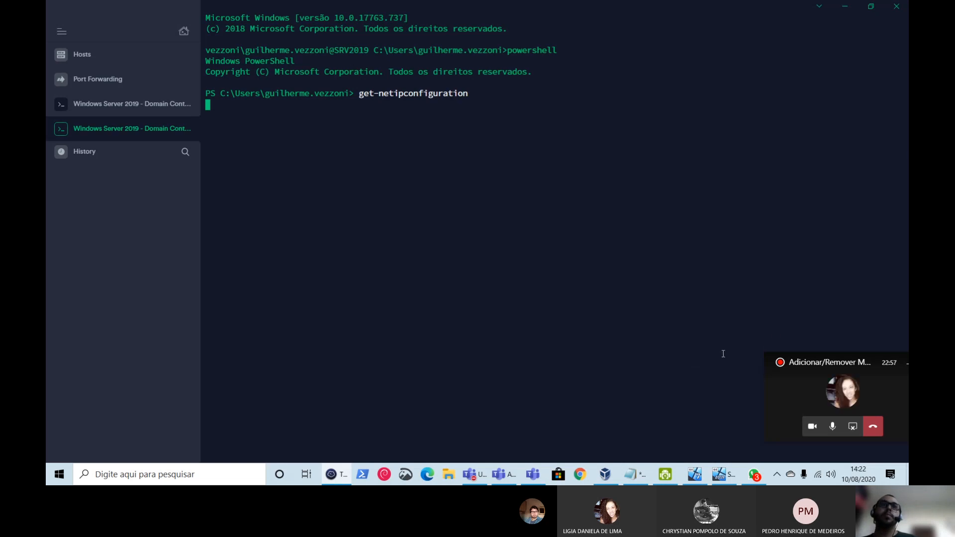
# - Highlight the DOMINIO adapter (192.168.0.1) and INTENET adapter blocks in the output
pyautogui.click(697, 476)
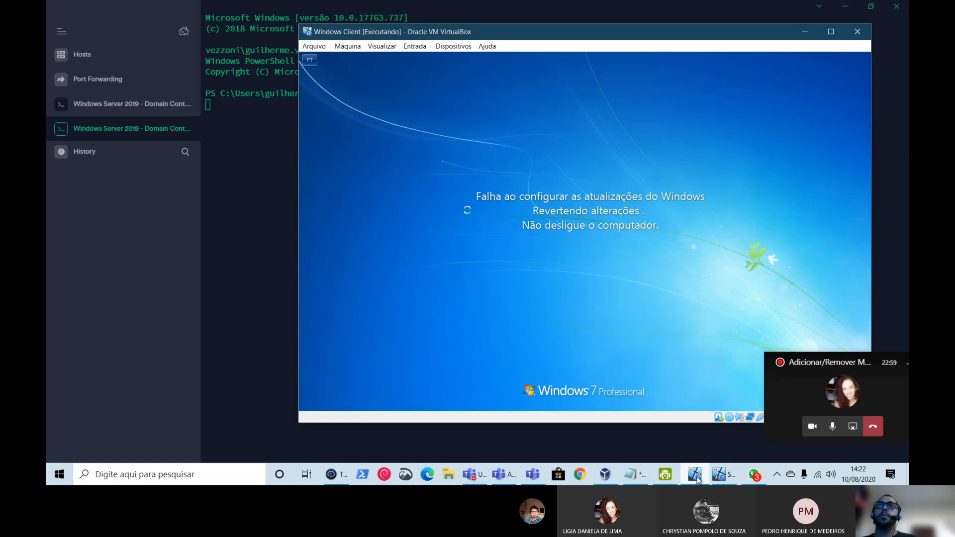
pyautogui.click(697, 476)
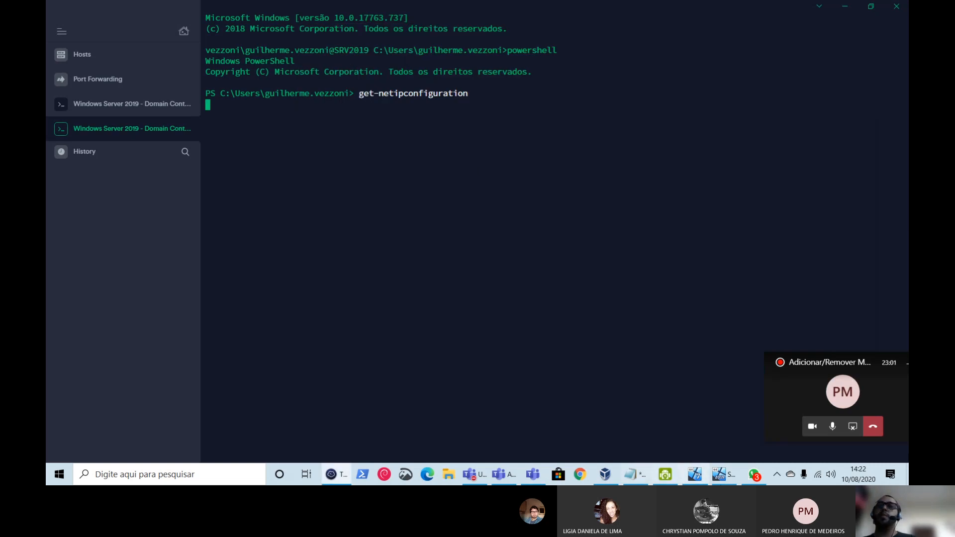
pyautogui.click(716, 475)
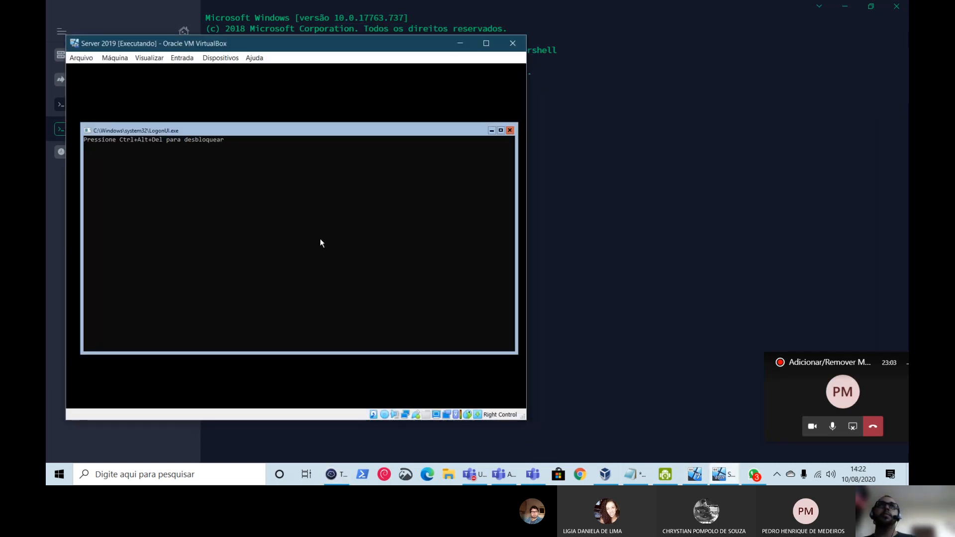
pyautogui.click(460, 42)
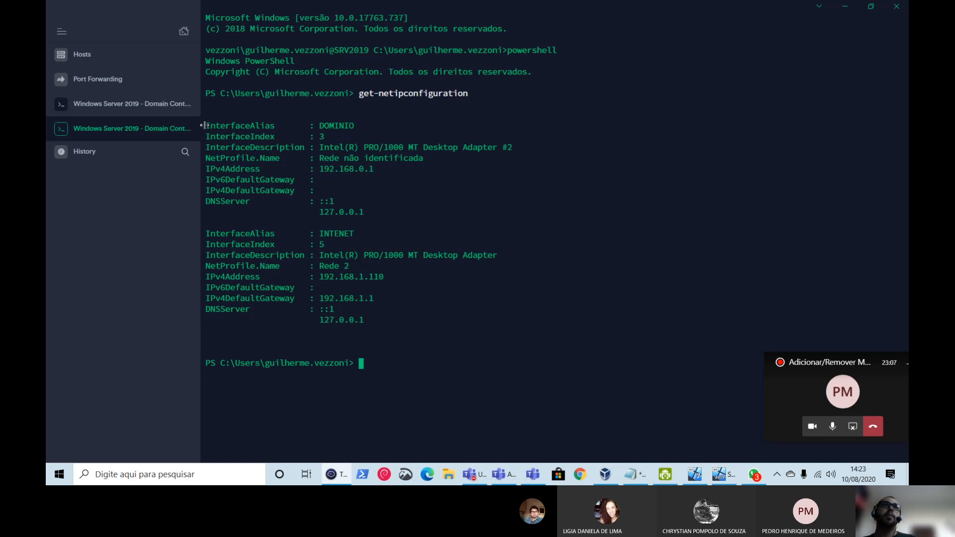
pyautogui.moveTo(207, 127); pyautogui.dragTo(417, 211)
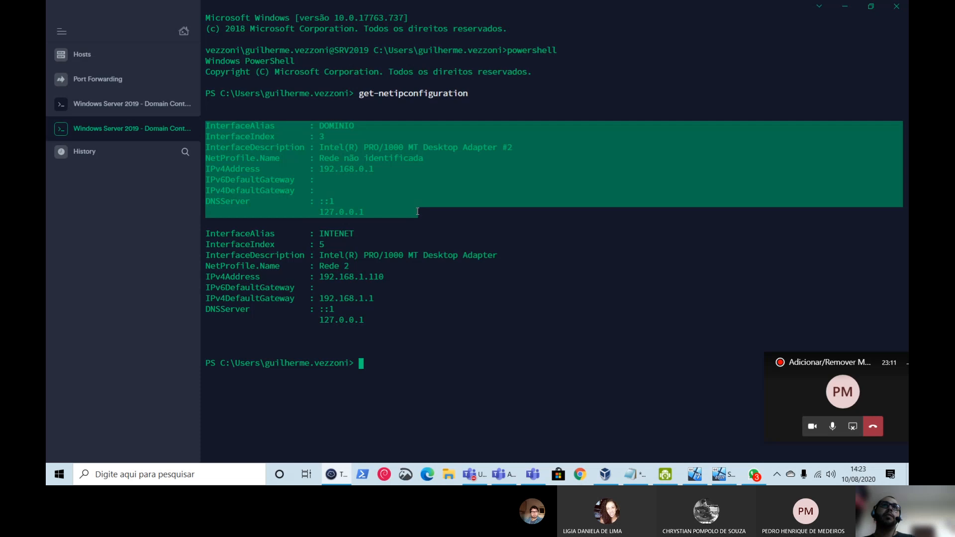
pyautogui.click(347, 173)
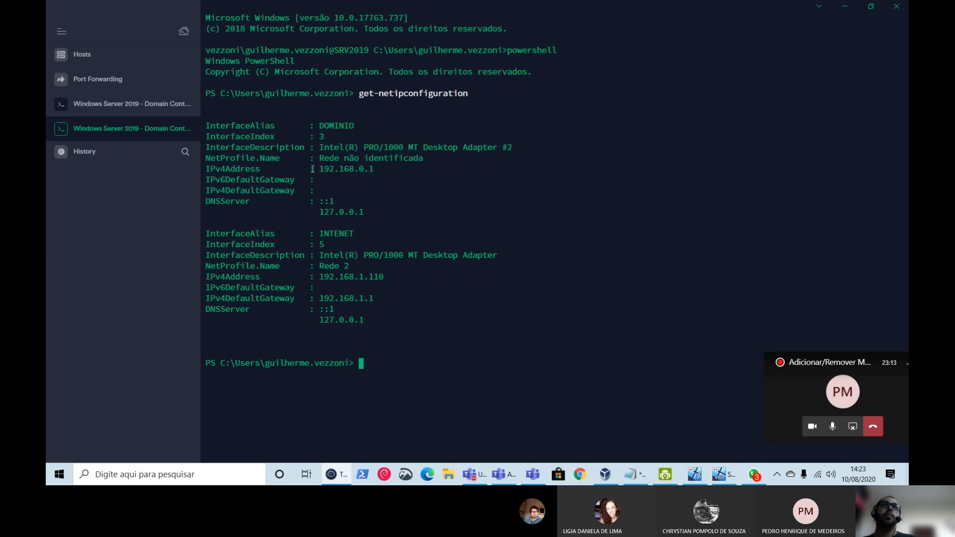
pyautogui.moveTo(320, 169); pyautogui.dragTo(377, 173)
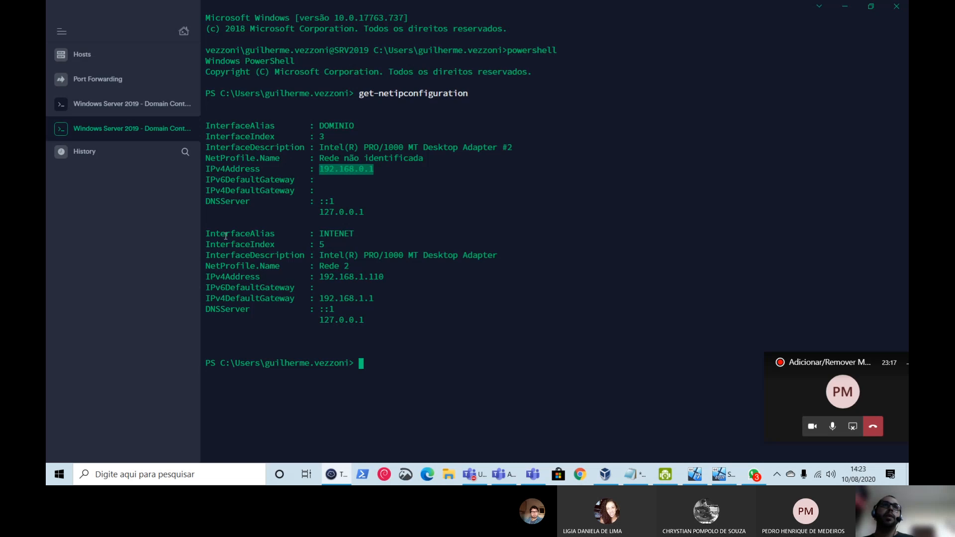
pyautogui.moveTo(209, 232); pyautogui.dragTo(364, 311)
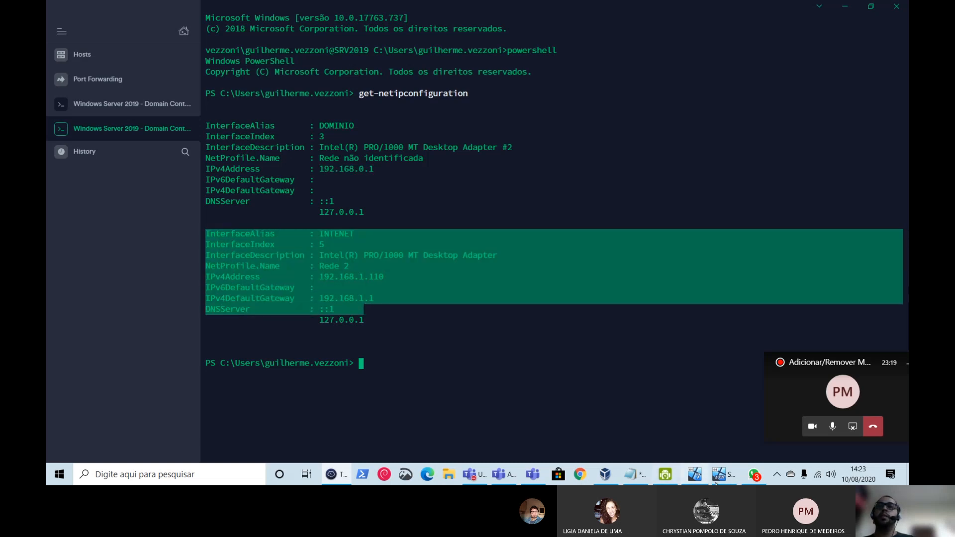
pyautogui.click(605, 474)
# - Review Server 2019's network settings: Adaptador 1 bridged, Adaptador 2 on intnet; close unchanged
pyautogui.click(403, 39)
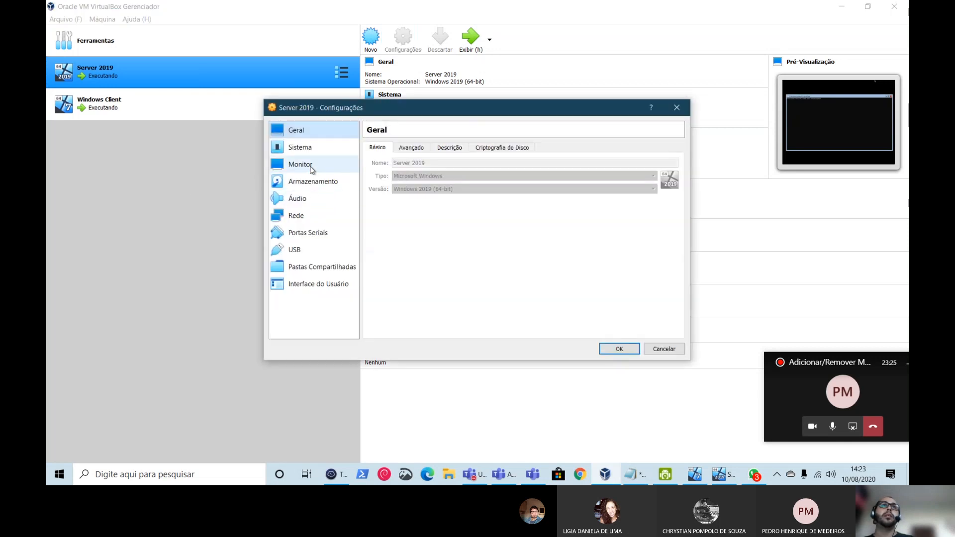
pyautogui.click(296, 215)
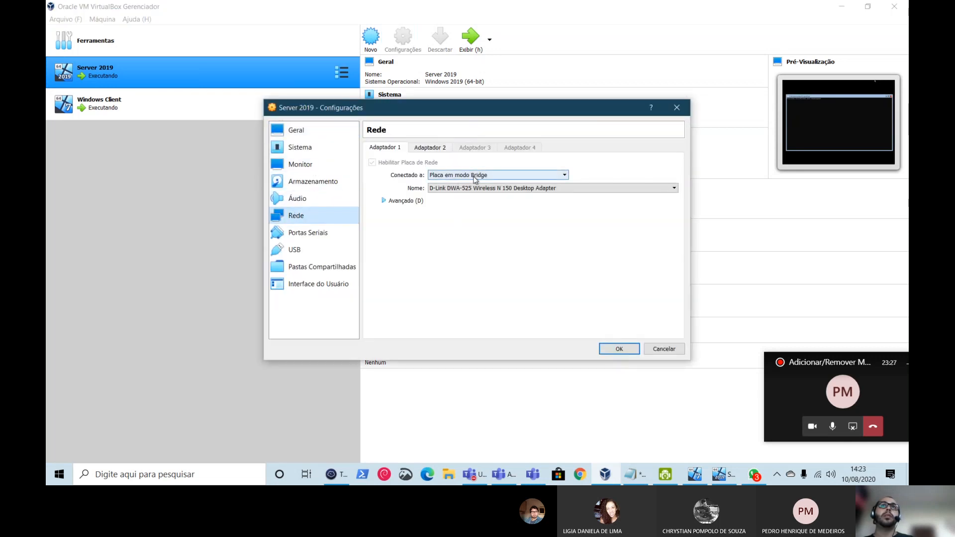
pyautogui.click(424, 149)
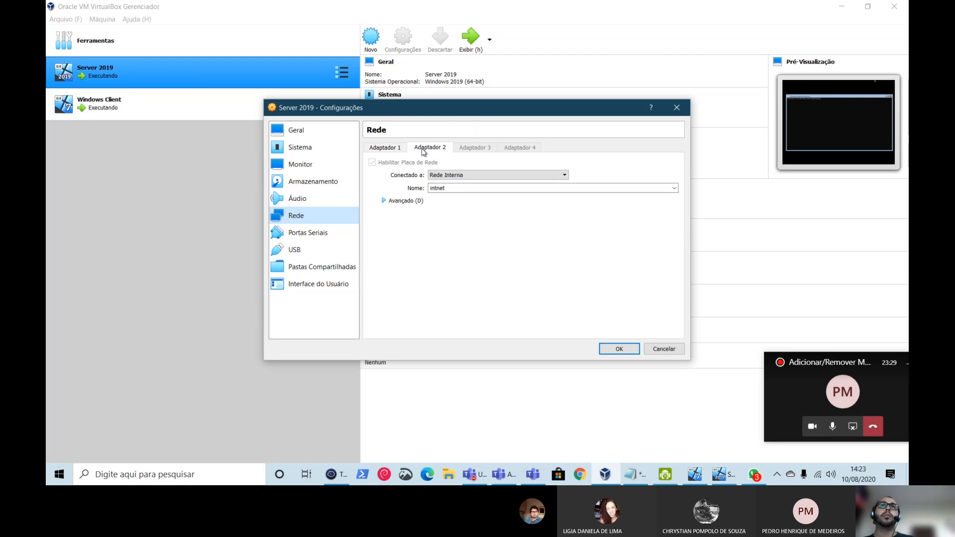
pyautogui.click(391, 149)
pyautogui.click(430, 148)
pyautogui.click(666, 349)
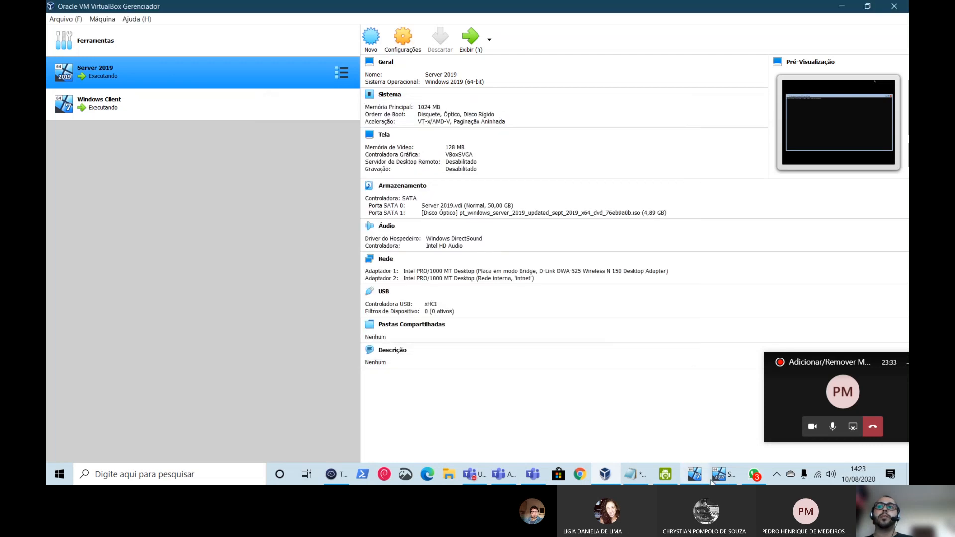
# - Return to the Termius terminal and clear the old selection
pyautogui.click(718, 478)
pyautogui.click(718, 481)
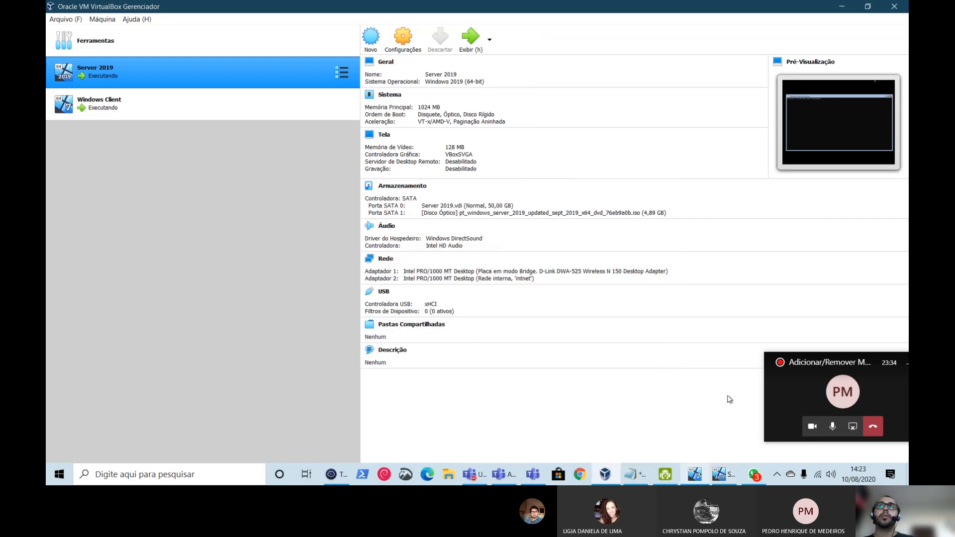
pyautogui.click(844, 7)
pyautogui.click(465, 293)
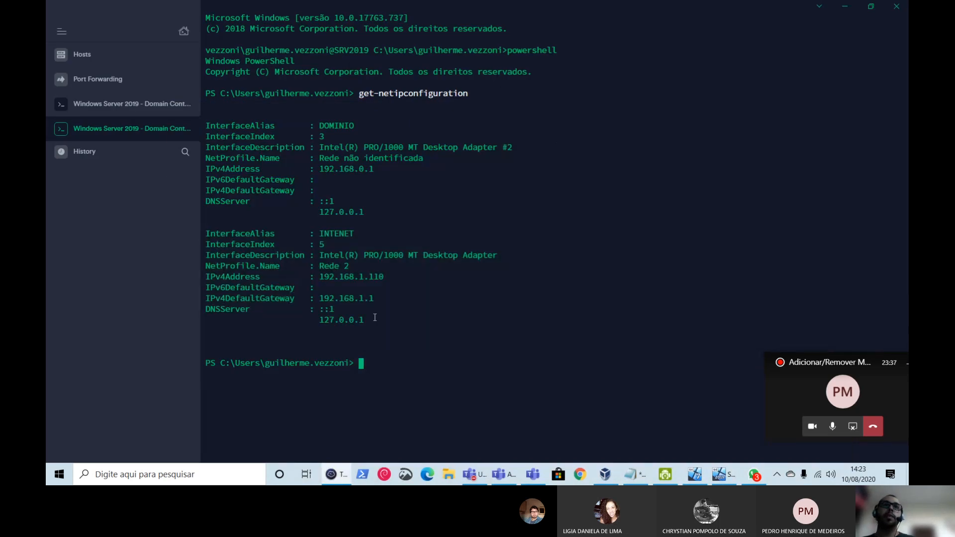
pyautogui.moveTo(373, 319); pyautogui.dragTo(208, 237)
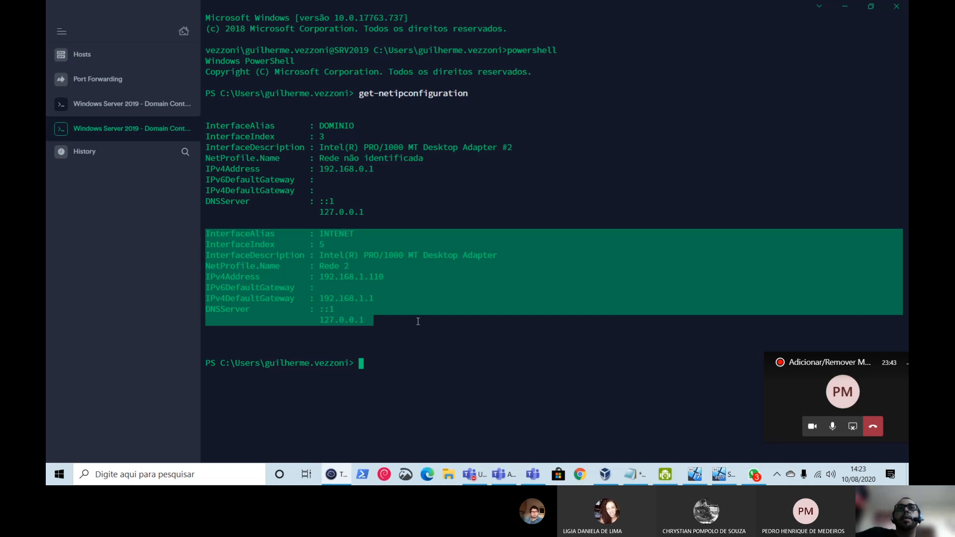
pyautogui.click(351, 237)
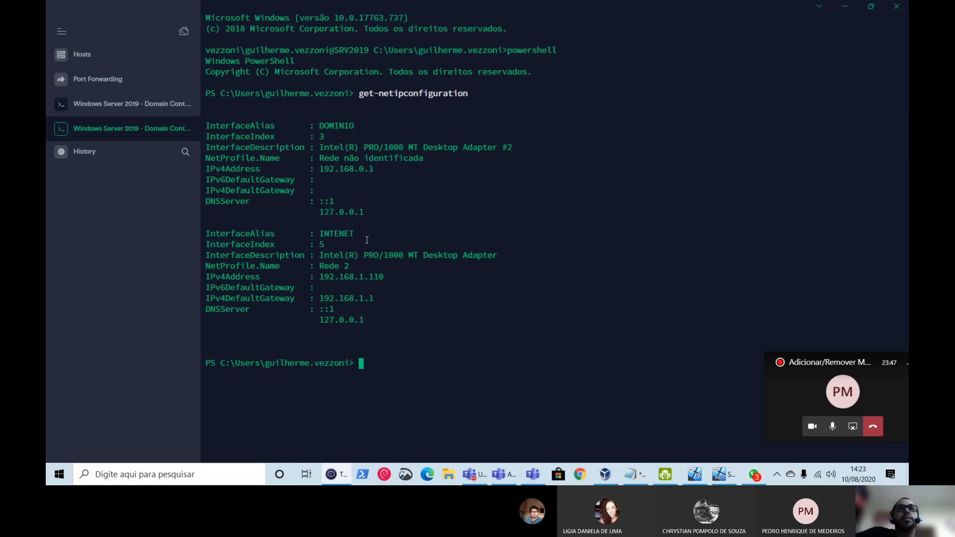
pyautogui.moveTo(364, 212); pyautogui.dragTo(186, 131)
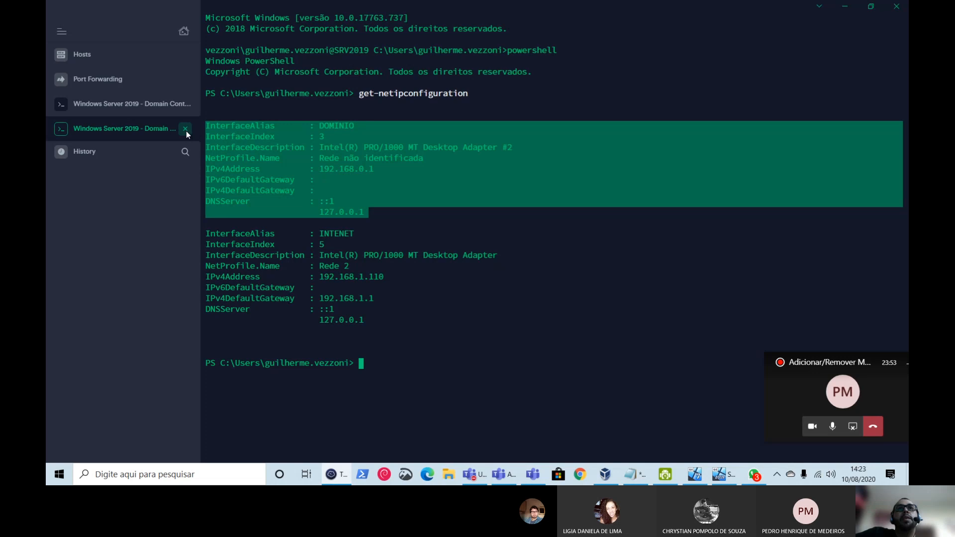
pyautogui.moveTo(205, 233); pyautogui.dragTo(368, 320)
pyautogui.click(390, 360)
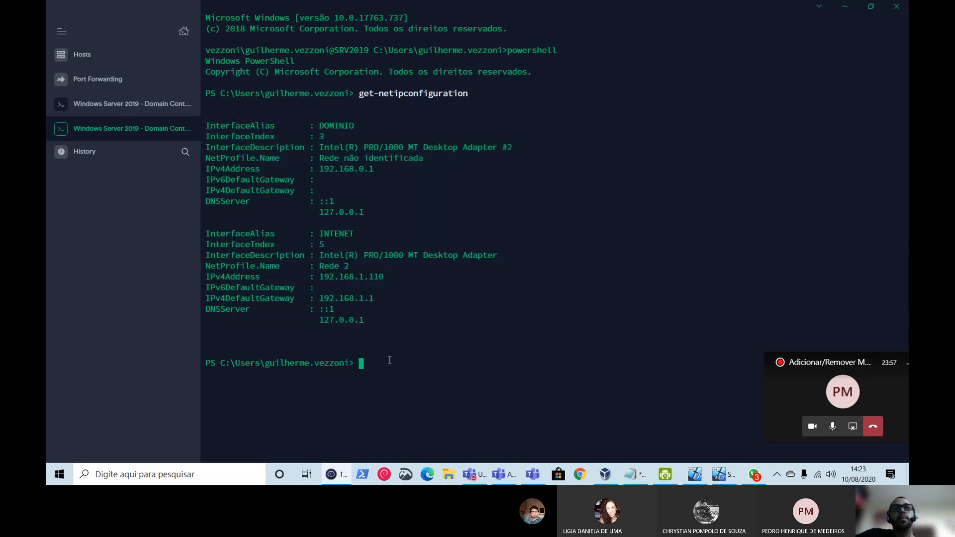
# - Rename adapter INTENET to INTERNET with rename-netadapter, then re-run get-netipconfiguration
pyautogui.write('rename')
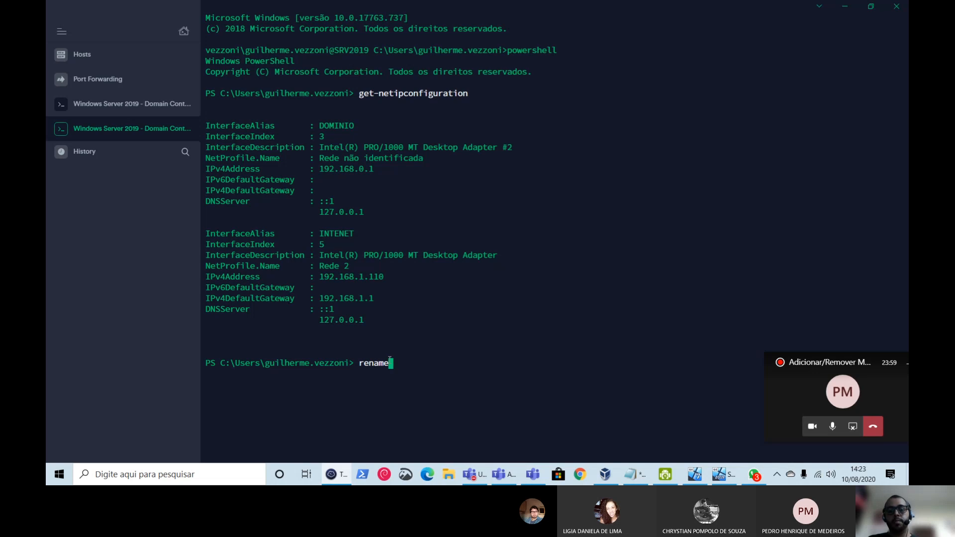
pyautogui.write('-netadapter')
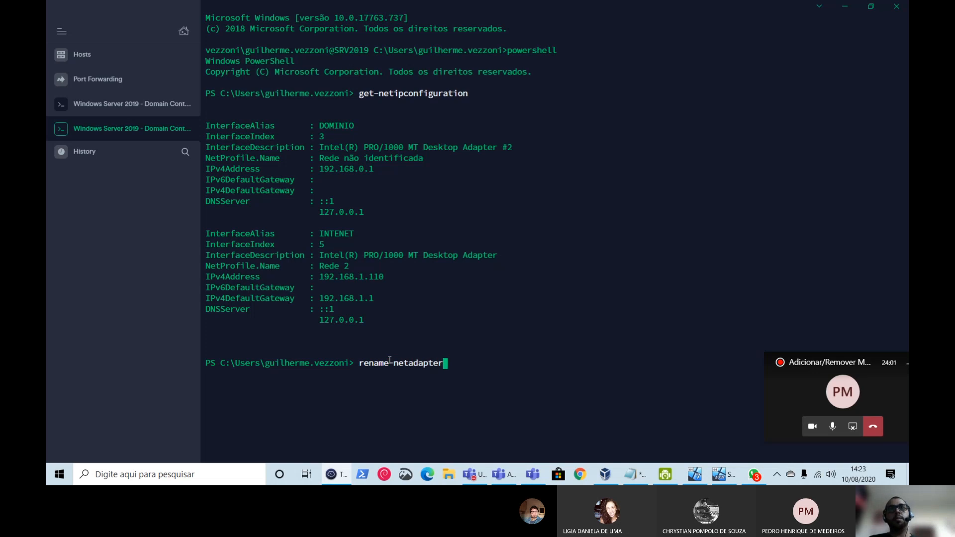
pyautogui.write(' -Name')
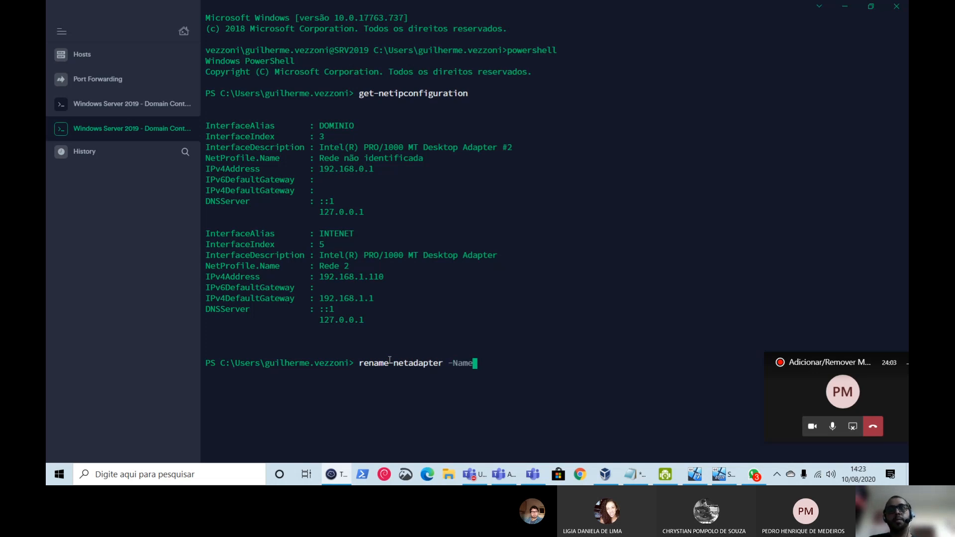
pyautogui.write(' INTE')
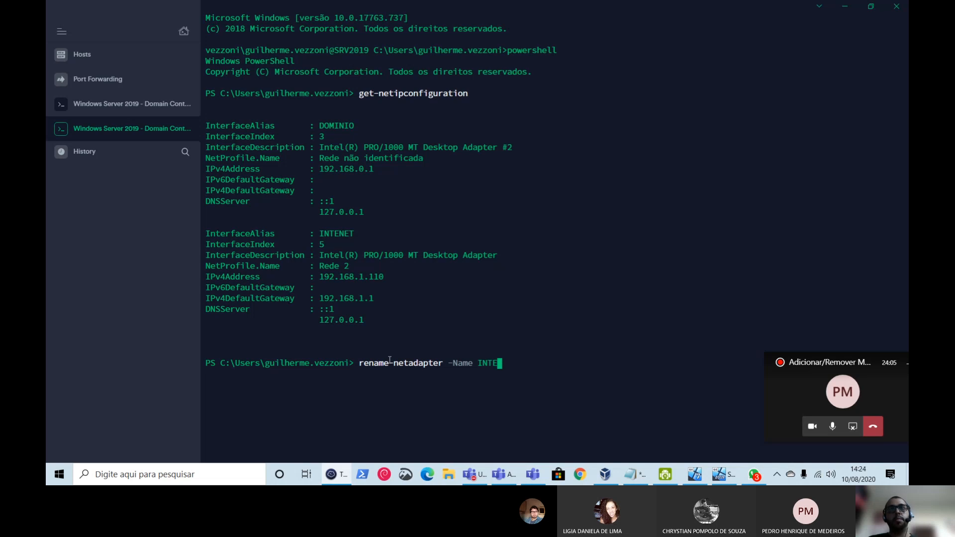
pyautogui.write('NET -NewName INTERNE')
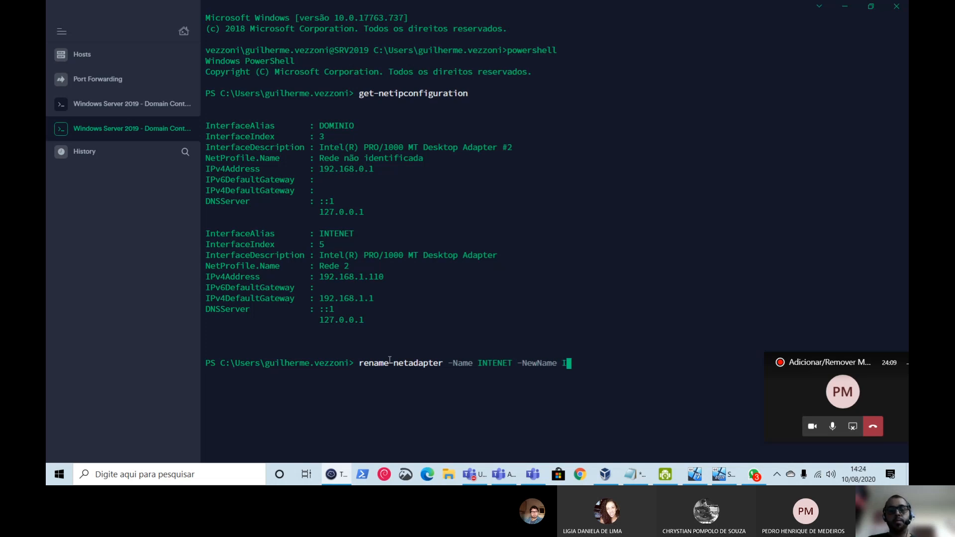
pyautogui.write('T')
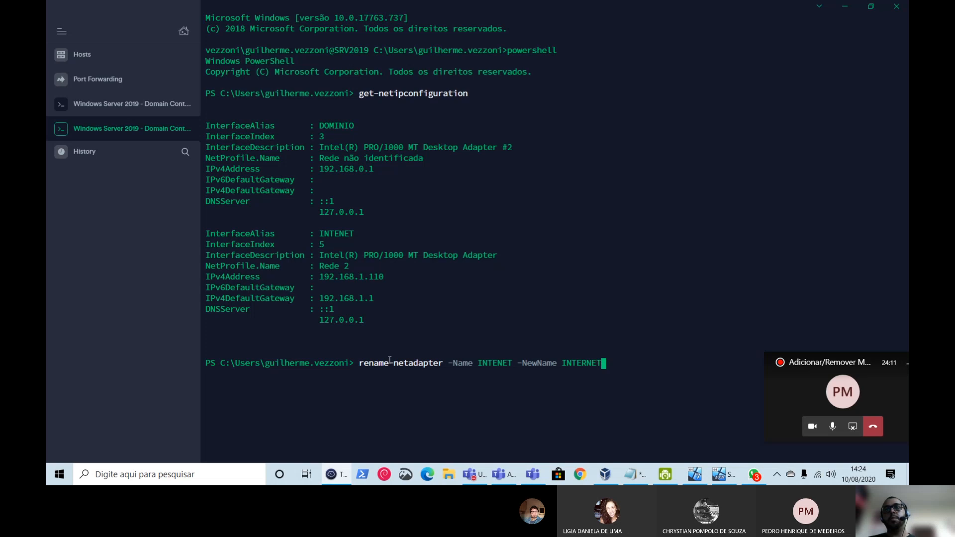
pyautogui.press('Return')
pyautogui.press('Up')
pyautogui.press('Up')
pyautogui.press('Return')
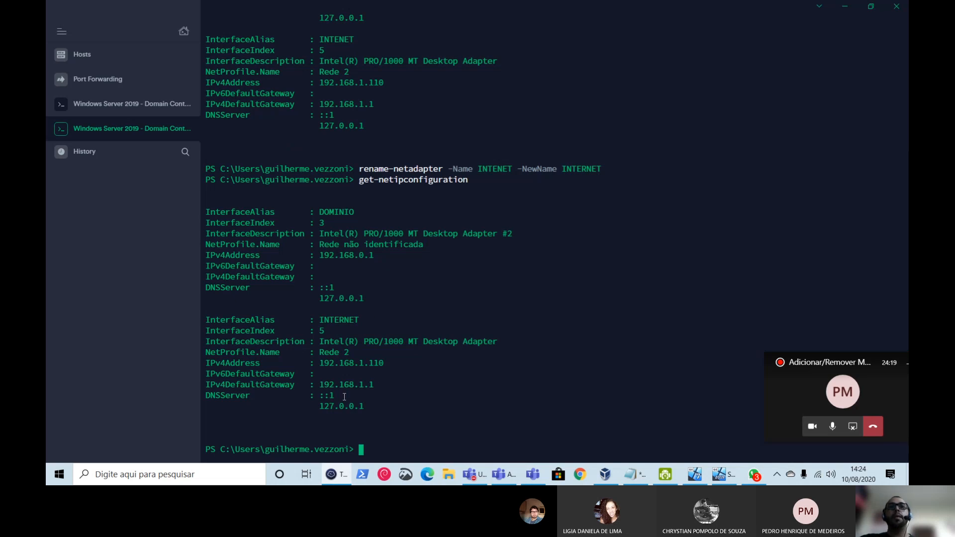
pyautogui.moveTo(374, 406); pyautogui.dragTo(189, 321)
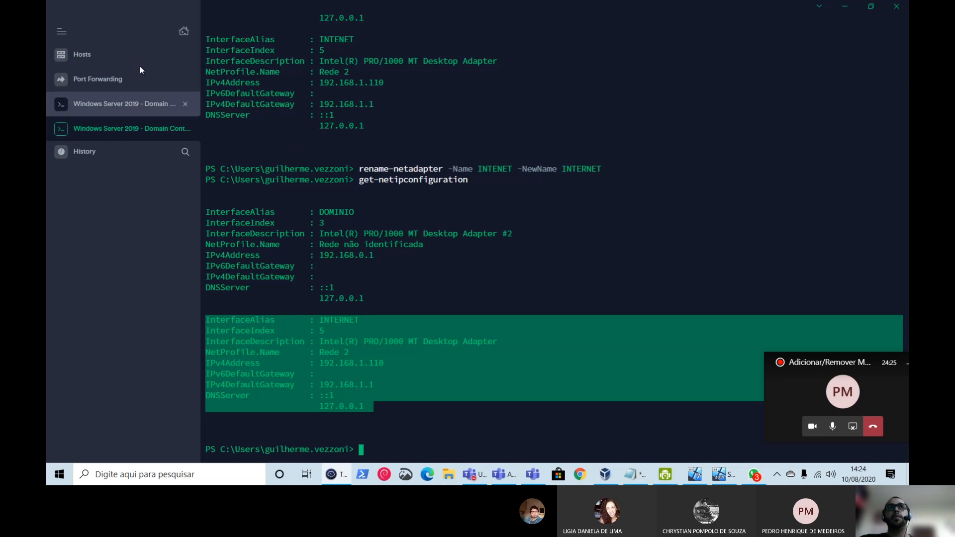
pyautogui.click(422, 345)
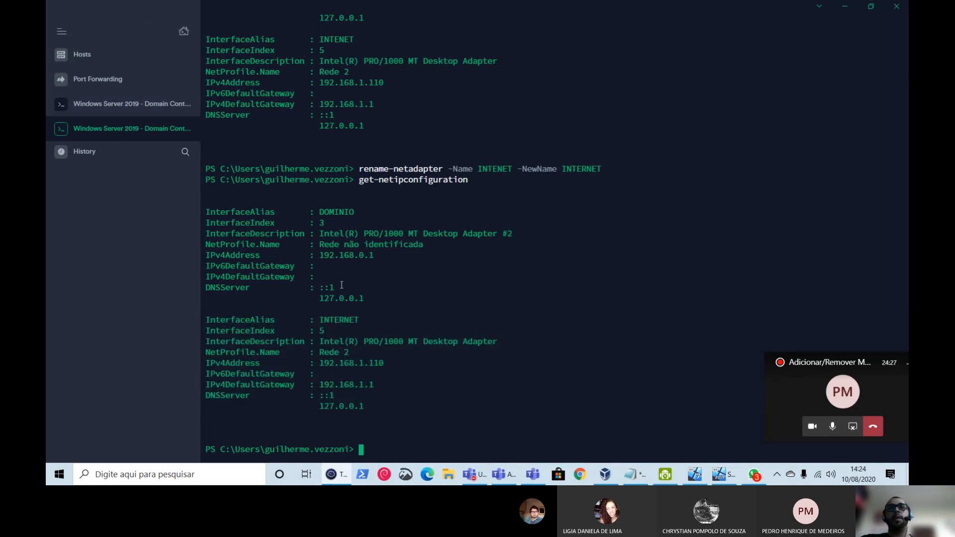
pyautogui.moveTo(365, 298); pyautogui.dragTo(201, 209)
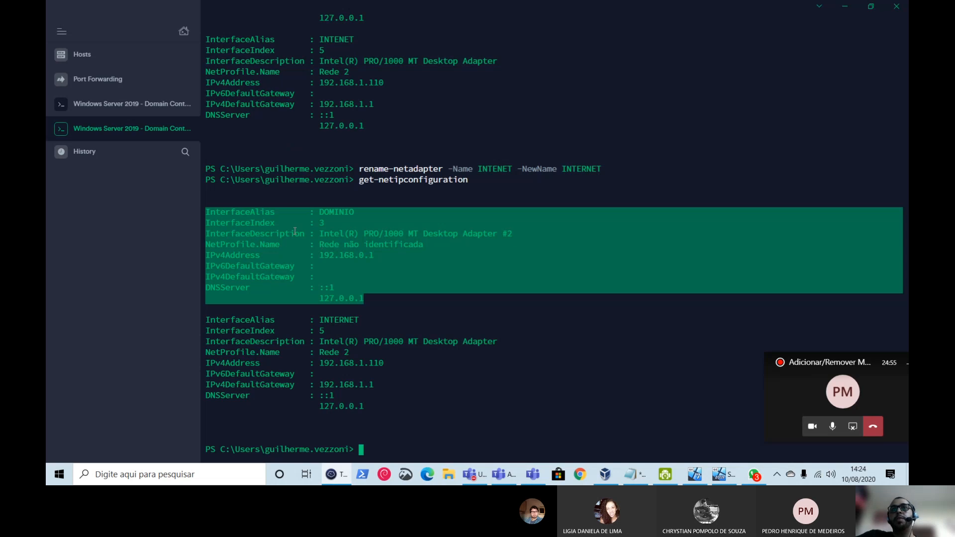
pyautogui.moveTo(378, 299); pyautogui.dragTo(185, 212)
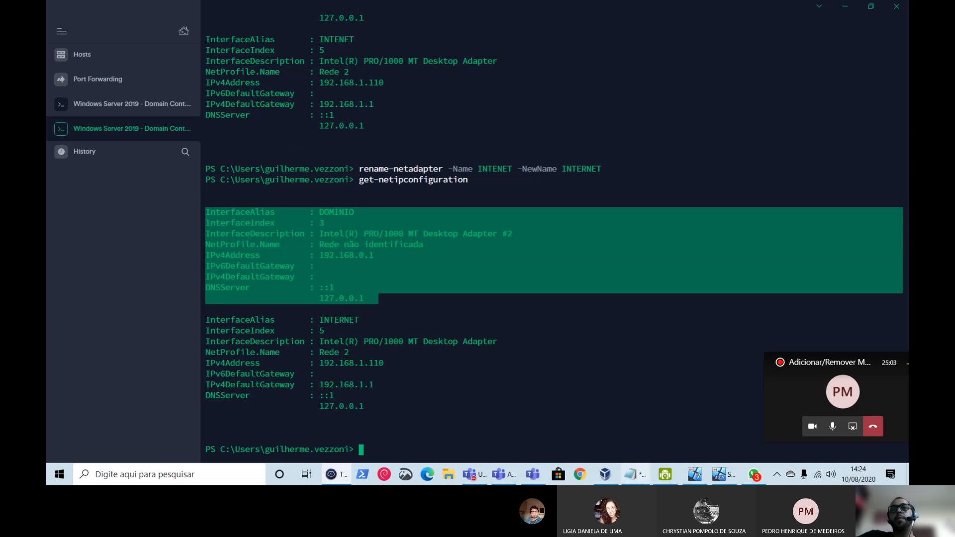
pyautogui.moveTo(688, 473)
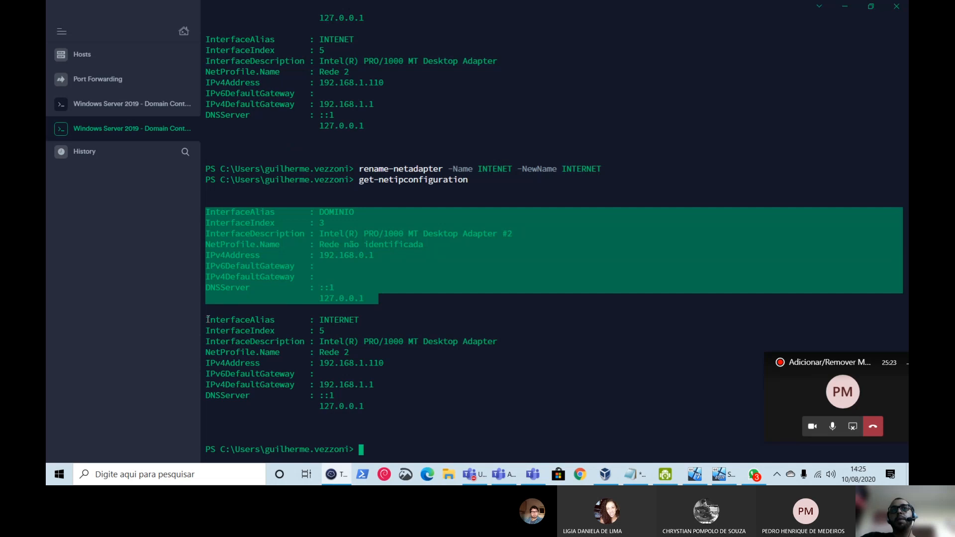
pyautogui.moveTo(208, 321); pyautogui.dragTo(369, 407)
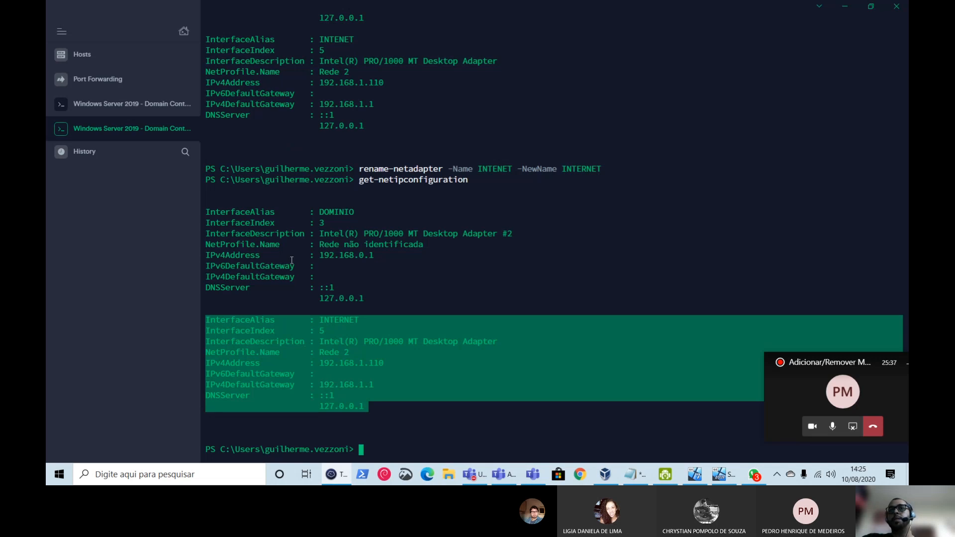
pyautogui.moveTo(379, 297); pyautogui.dragTo(206, 213)
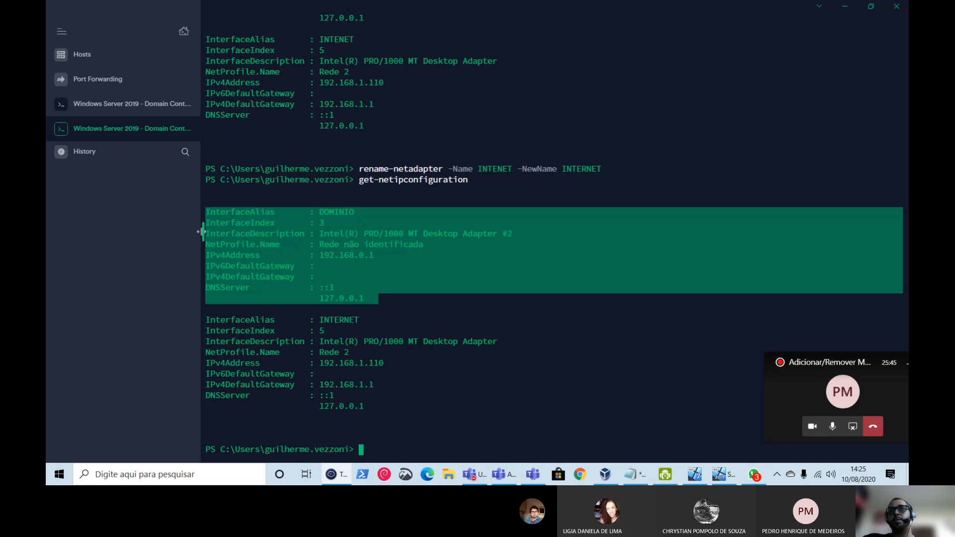
pyautogui.moveTo(317, 253); pyautogui.dragTo(374, 258)
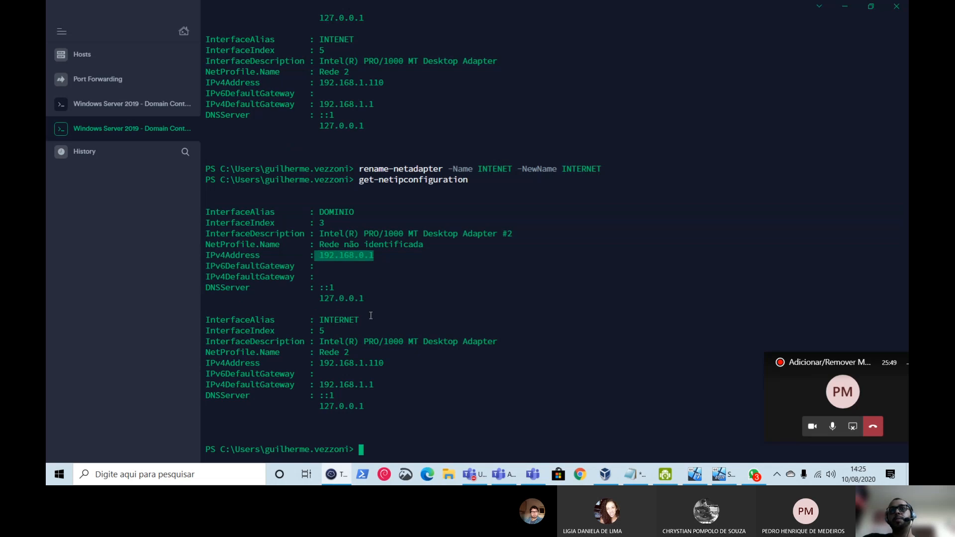
pyautogui.moveTo(370, 298); pyautogui.dragTo(196, 210)
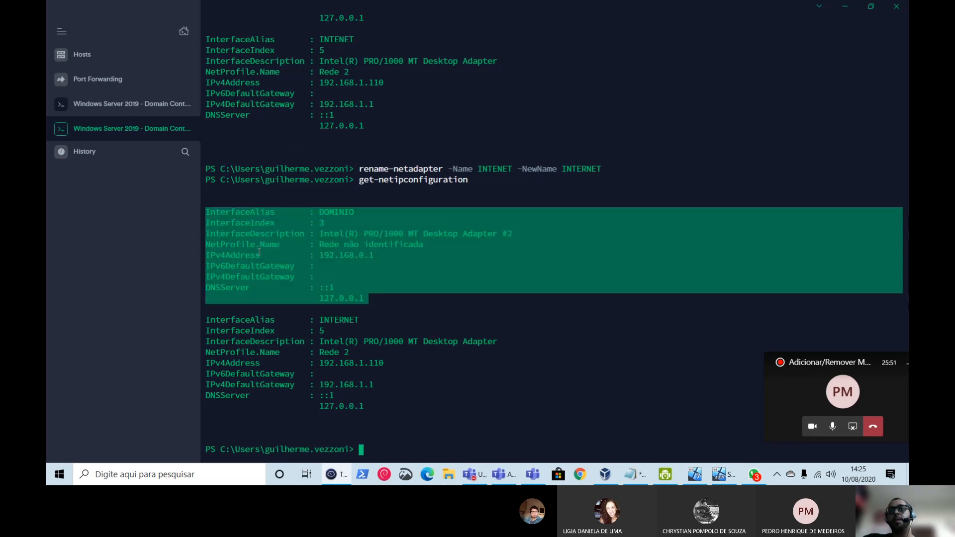
# - Open Server 2019's Adaptador 2 network settings, keeping the Internal Network attachment
pyautogui.click(604, 475)
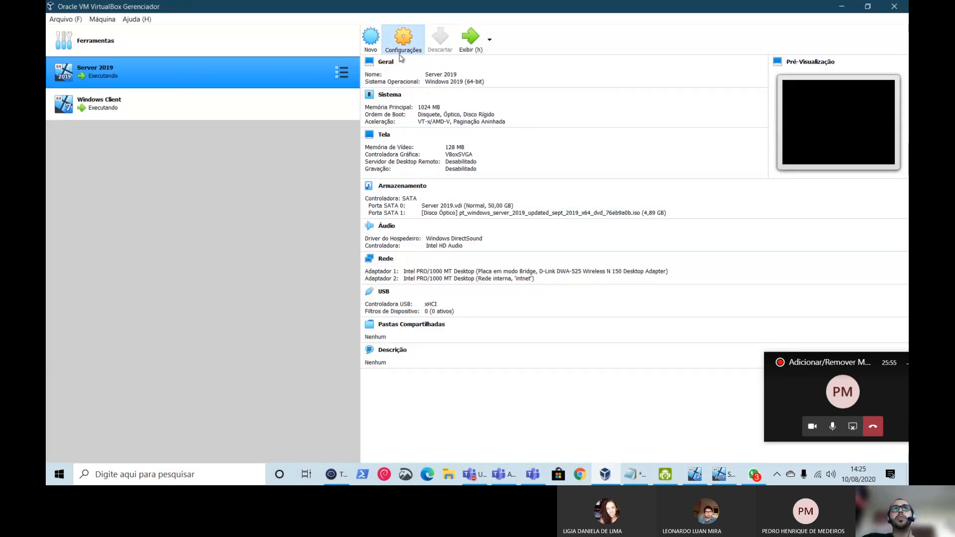
pyautogui.hotkey('ctrl', 's')
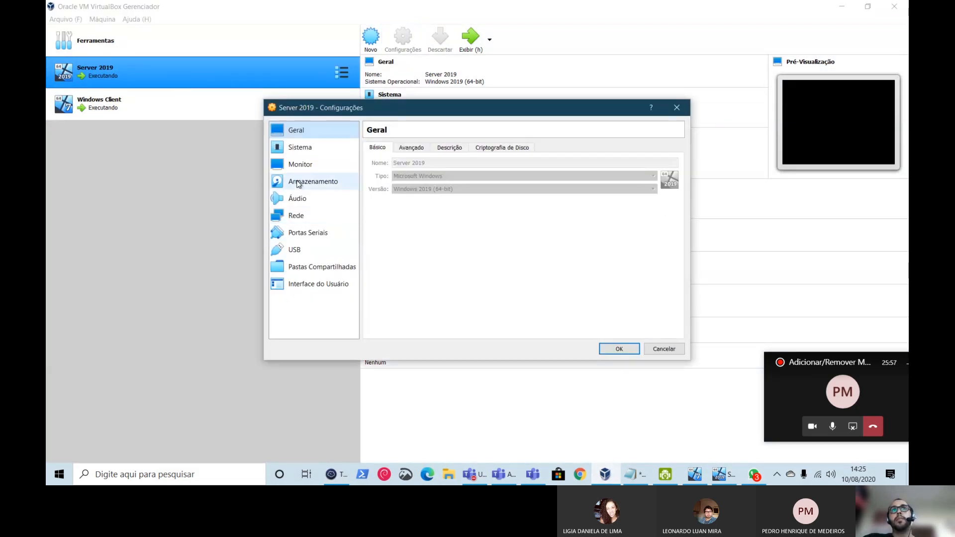
pyautogui.click(296, 216)
pyautogui.click(433, 149)
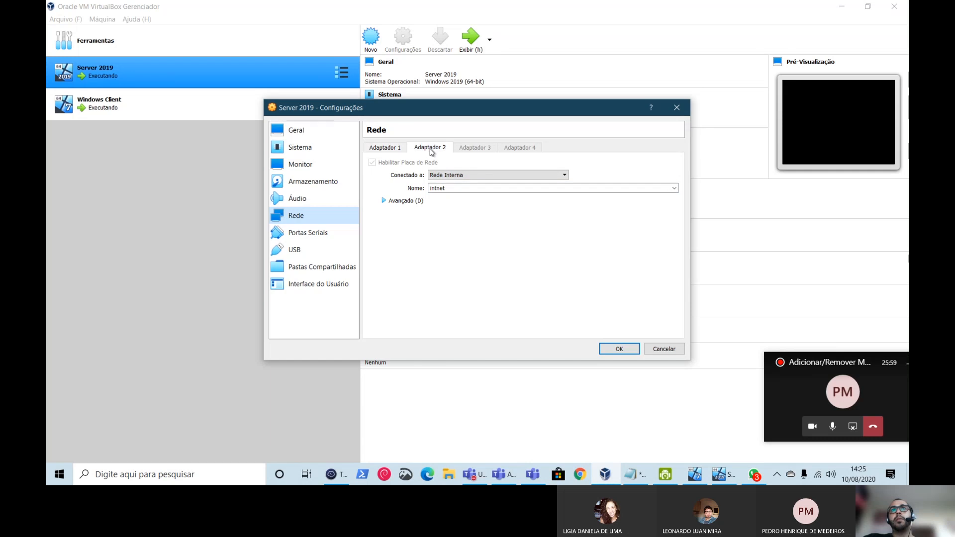
pyautogui.doubleClick(453, 188)
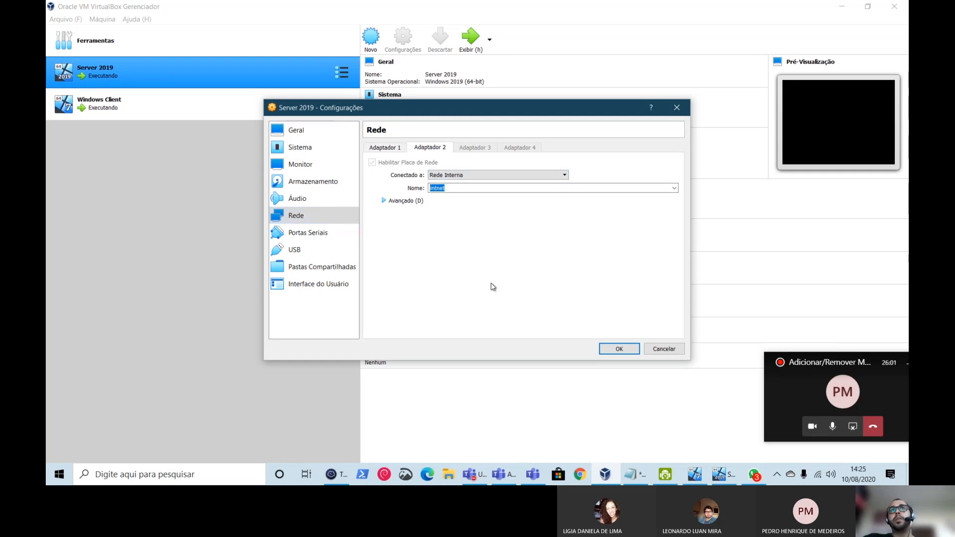
pyautogui.click(480, 176)
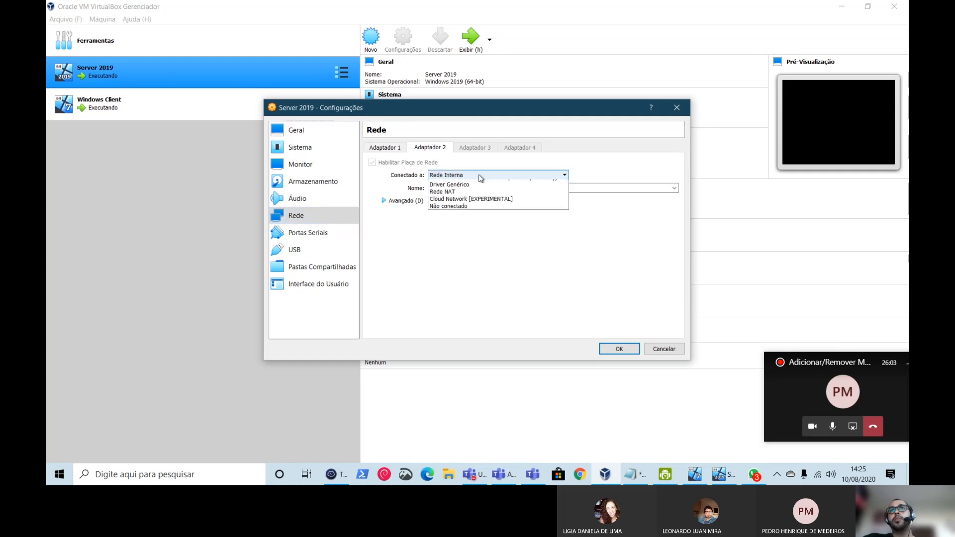
pyautogui.click(455, 198)
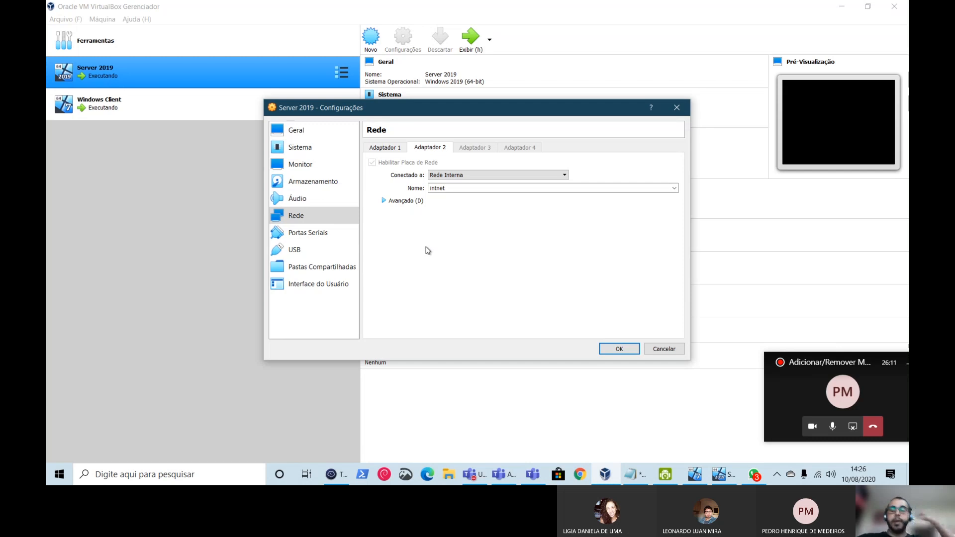
# - Replace the internal network name intnet with DOMINIO and save the settings
pyautogui.moveTo(451, 188); pyautogui.dragTo(429, 188)
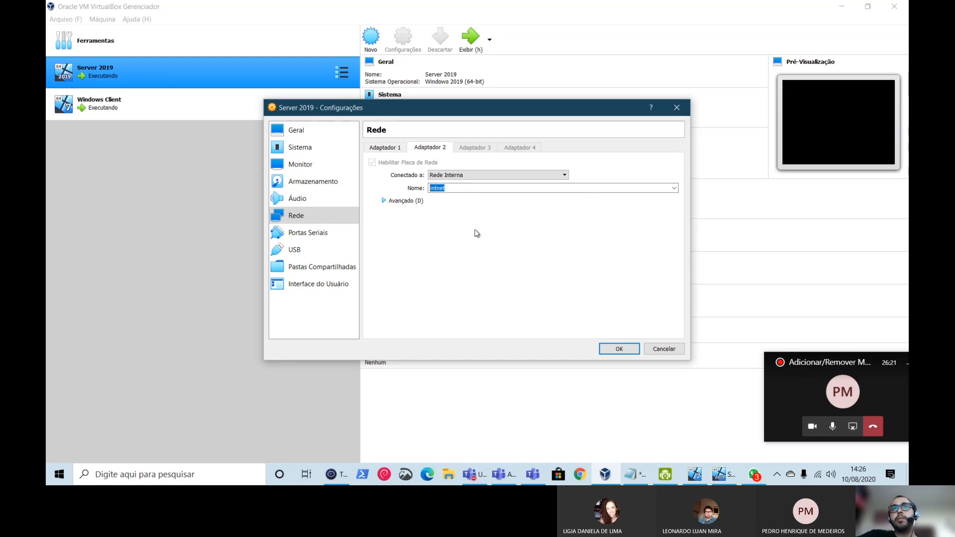
pyautogui.click(450, 190)
pyautogui.click(437, 189)
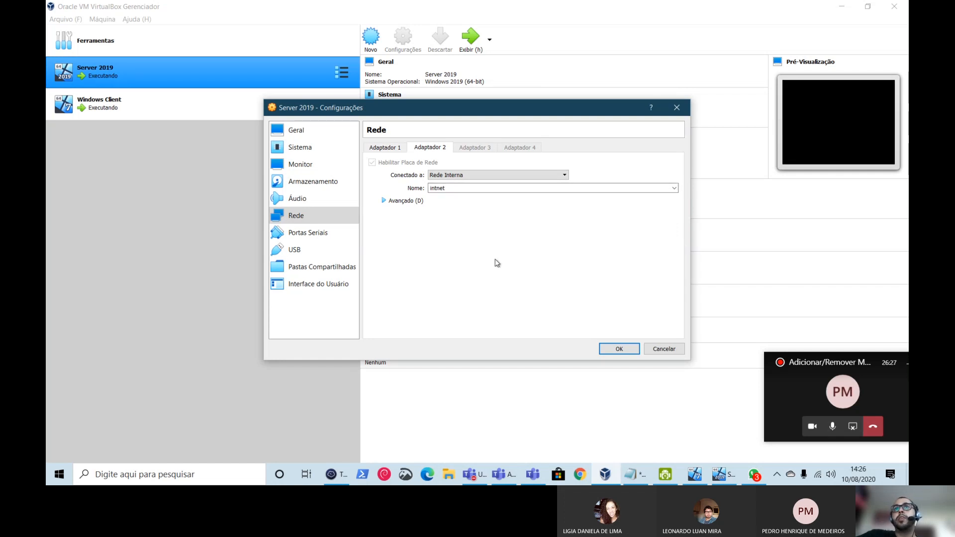
pyautogui.moveTo(452, 188); pyautogui.dragTo(385, 187)
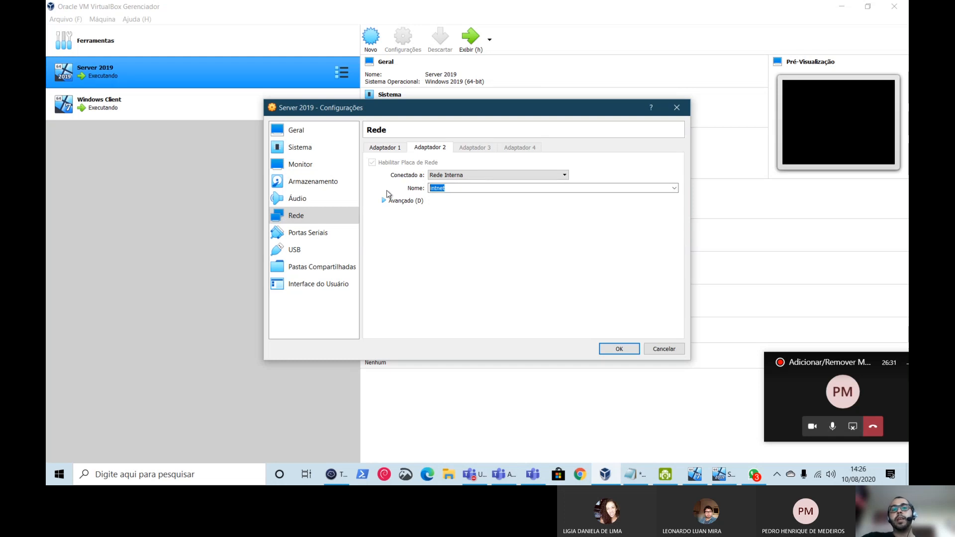
pyautogui.moveTo(452, 188); pyautogui.dragTo(429, 188)
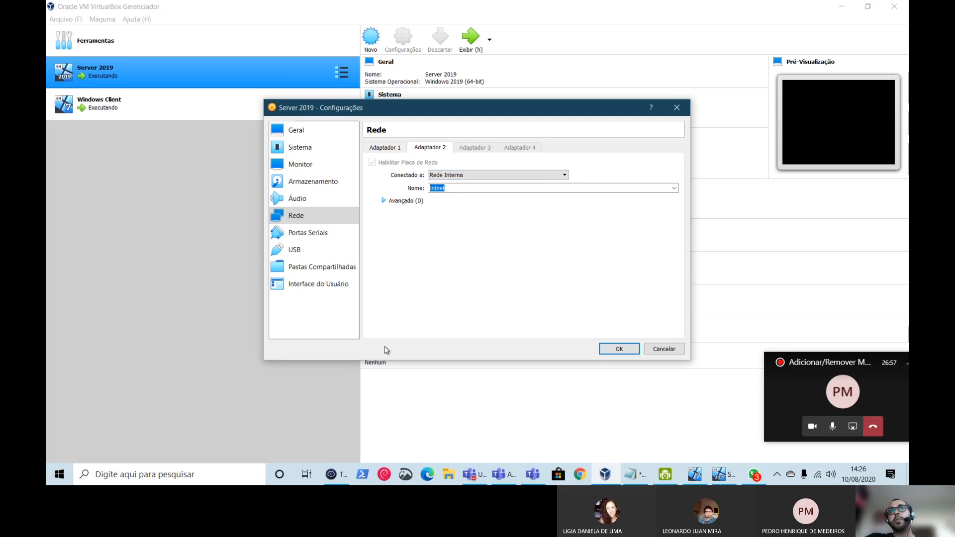
pyautogui.click(463, 190)
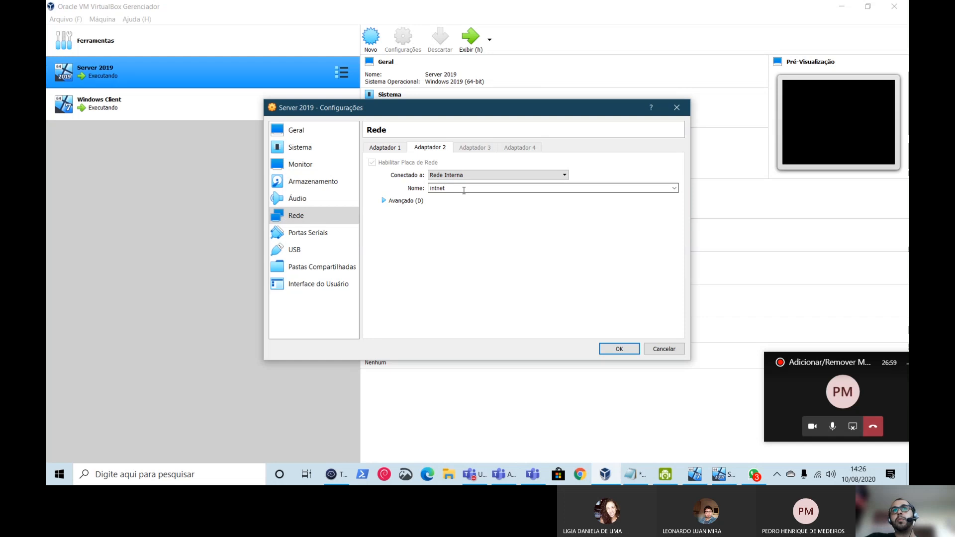
pyautogui.moveTo(406, 111); pyautogui.dragTo(484, 86)
pyautogui.moveTo(534, 164); pyautogui.dragTo(506, 163)
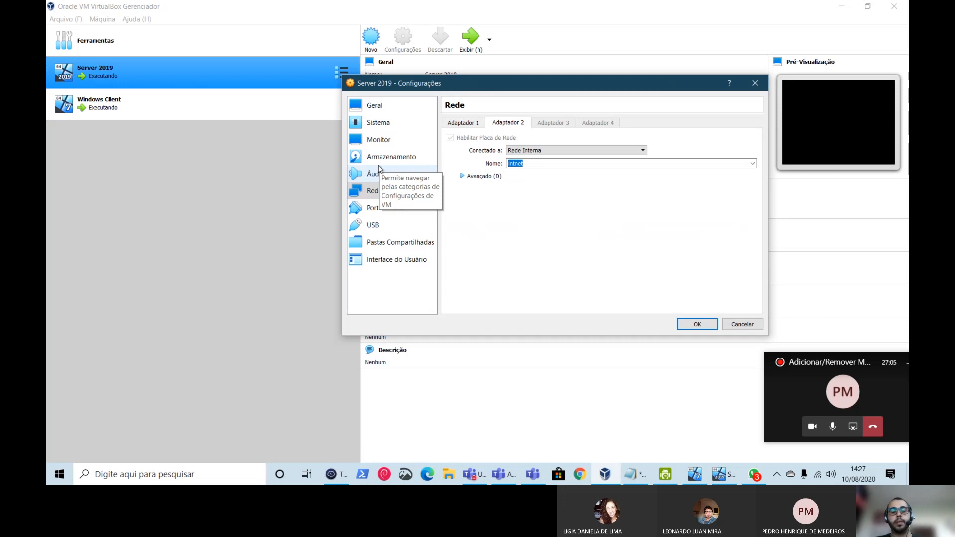
pyautogui.write('DOMINIO')
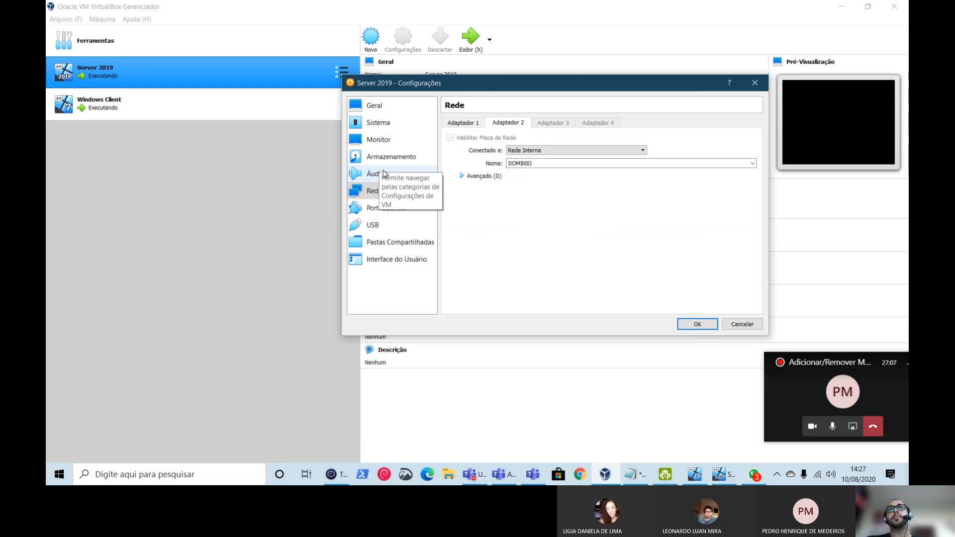
pyautogui.click(697, 324)
pyautogui.click(135, 107)
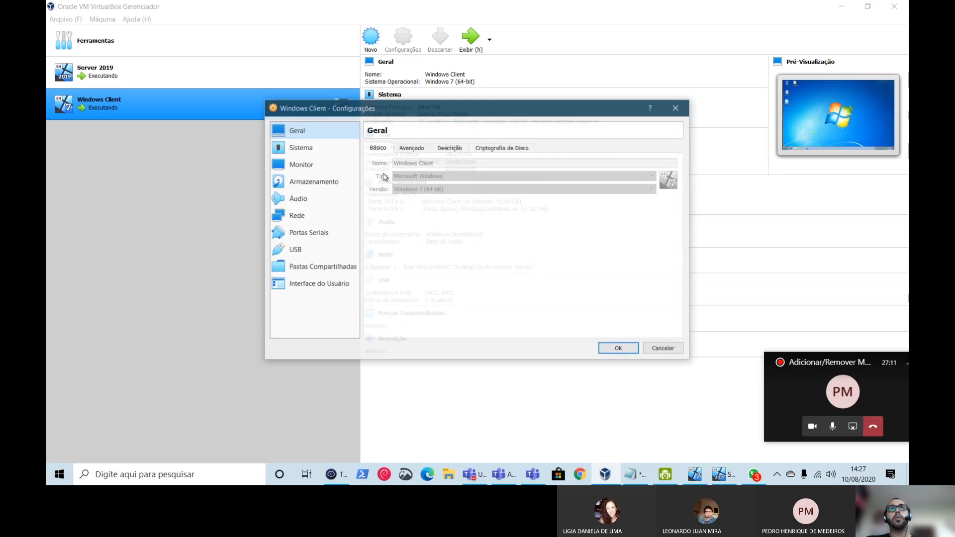
# - Rename the Windows Client's adapter 1 internal network from intnet to OUTROS and save
pyautogui.click(301, 214)
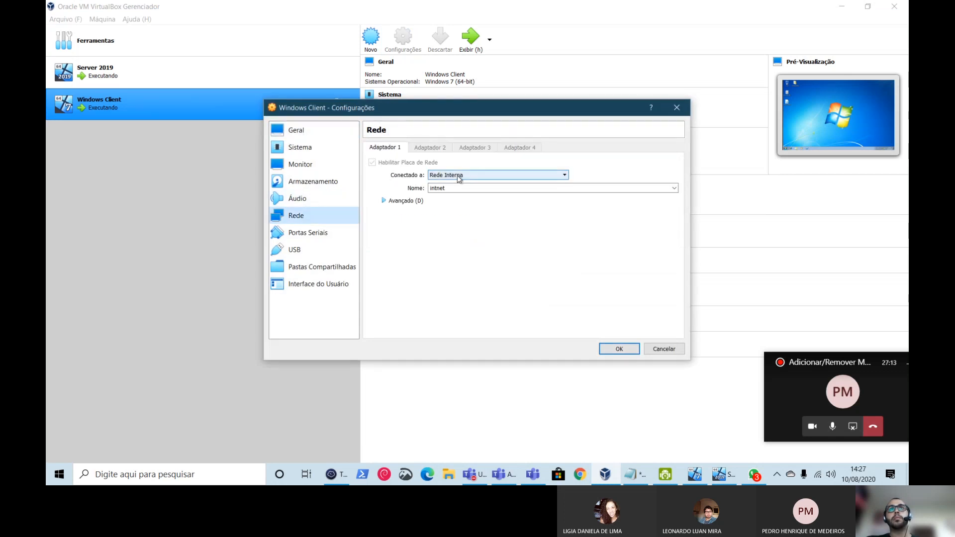
pyautogui.click(675, 188)
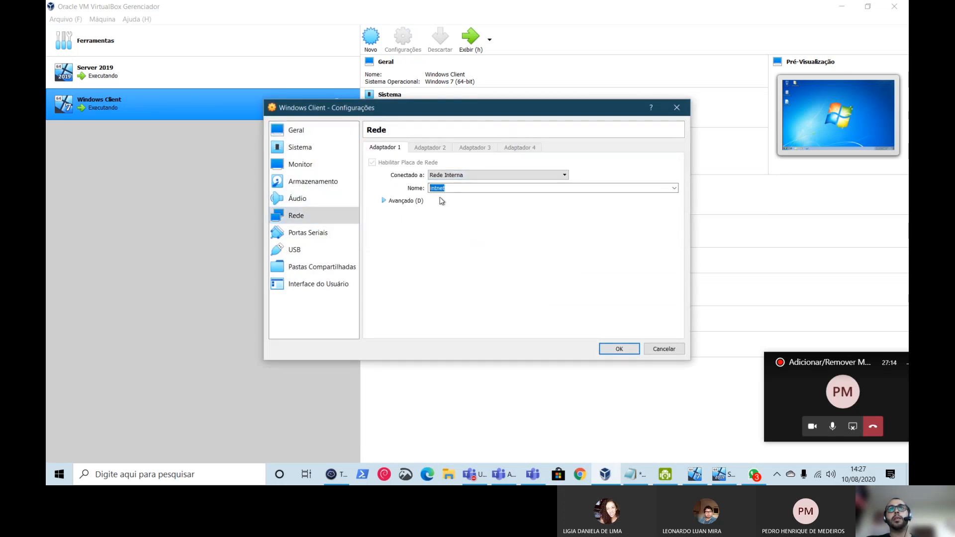
pyautogui.click(675, 188)
pyautogui.moveTo(449, 188); pyautogui.dragTo(315, 194)
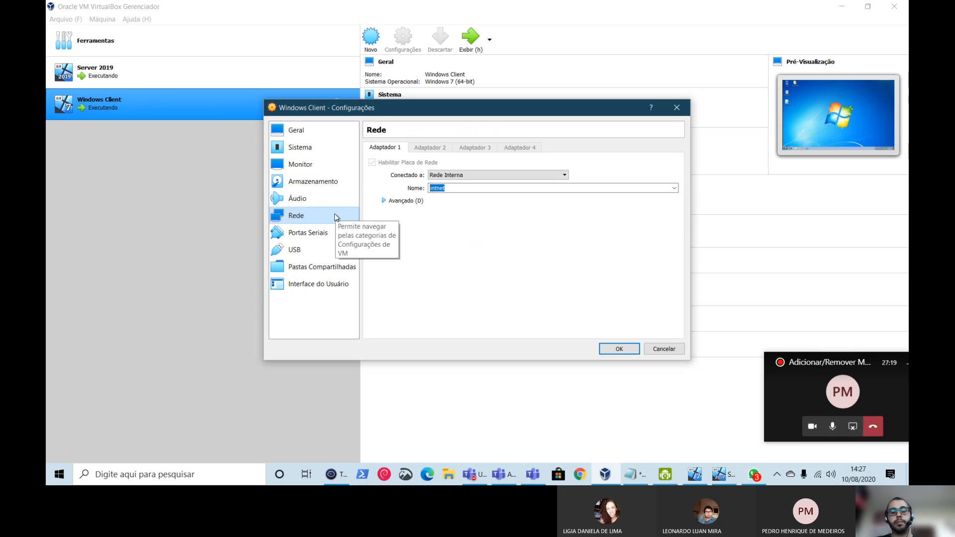
pyautogui.write('OUTROS')
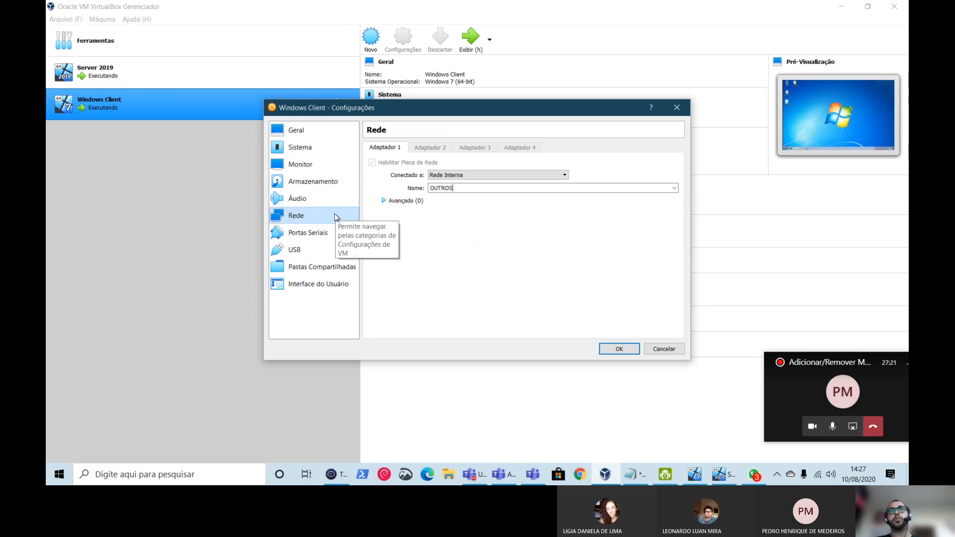
pyautogui.click(617, 348)
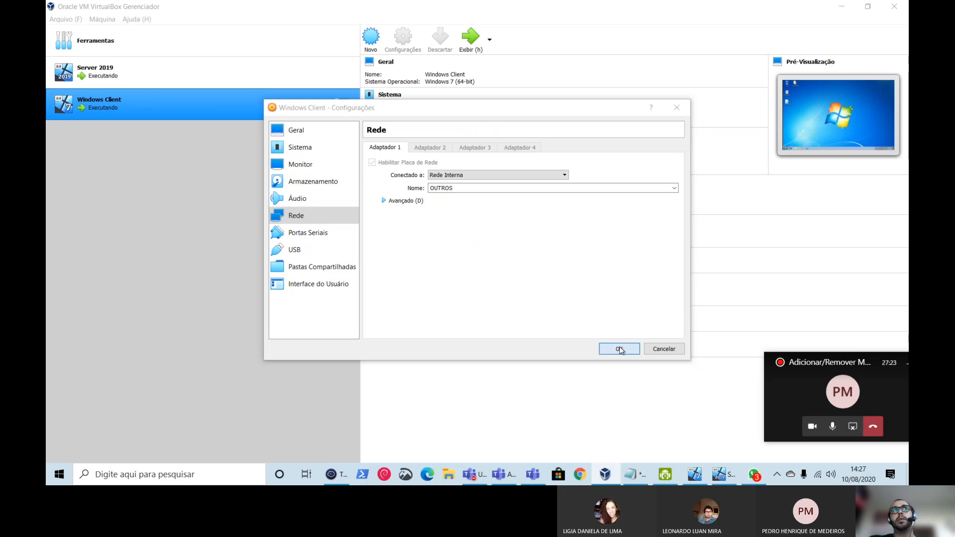
# - Recheck the Windows Client's network settings, cancel, and select Server 2019
pyautogui.click(193, 74)
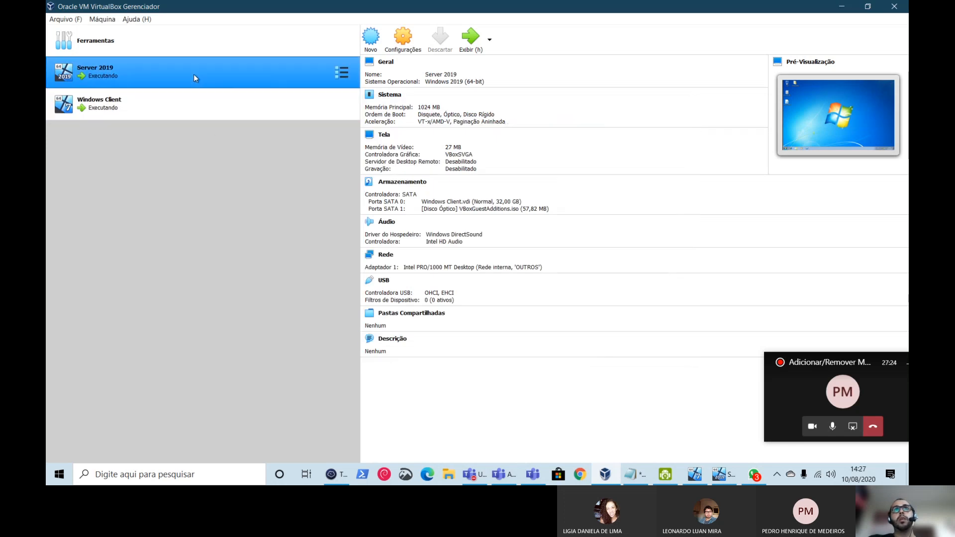
pyautogui.click(215, 97)
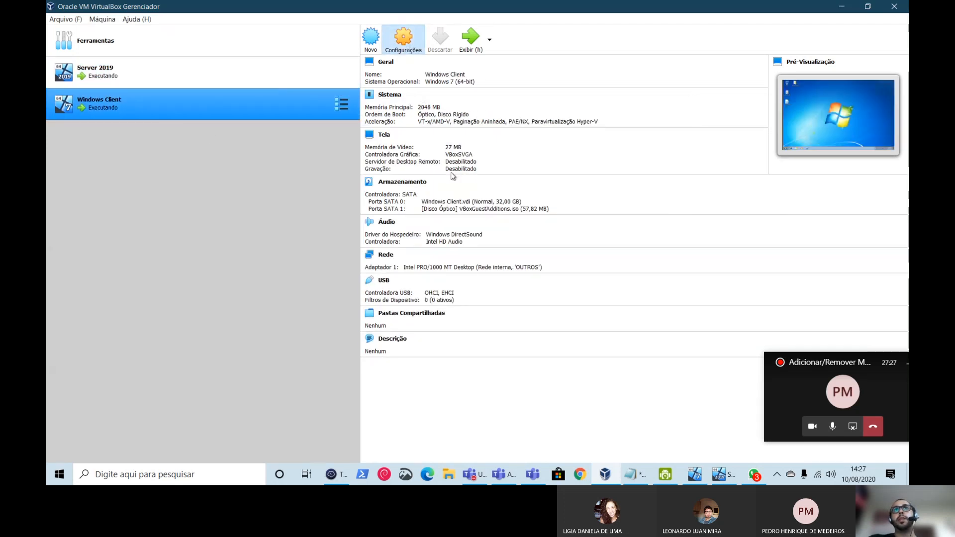
pyautogui.click(304, 218)
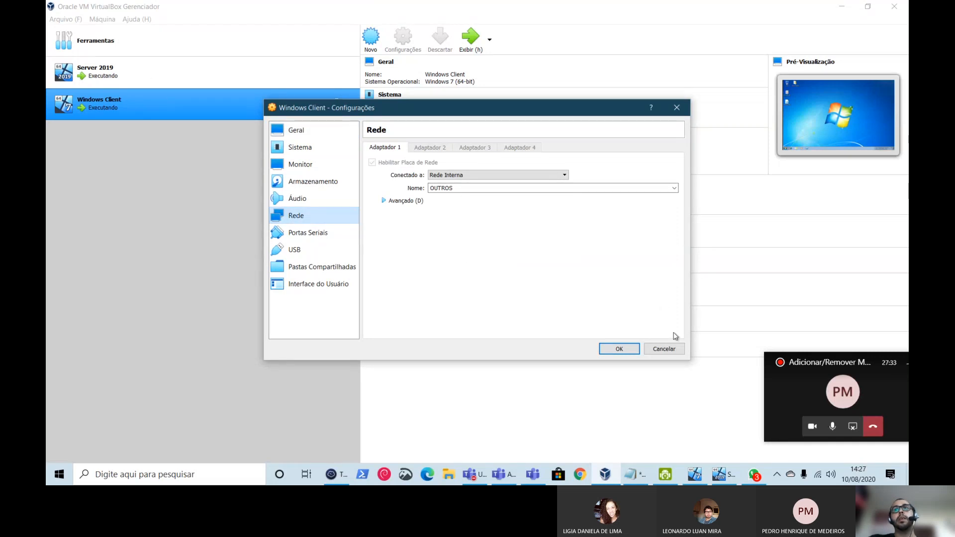
pyautogui.click(665, 348)
pyautogui.click(138, 65)
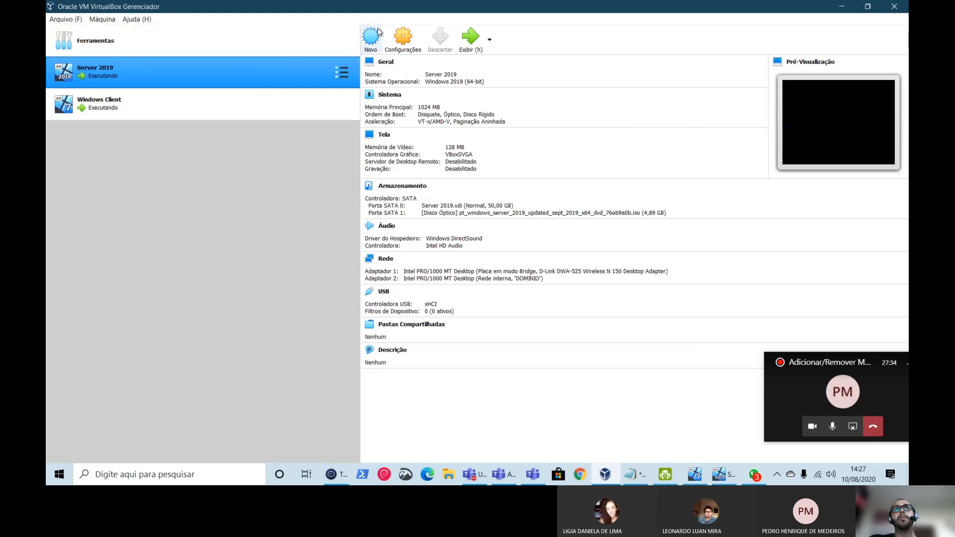
# - Confirm Server 2019's Adaptador 2 is still on DOMINIO, cancel, and select Windows Client
pyautogui.click(403, 36)
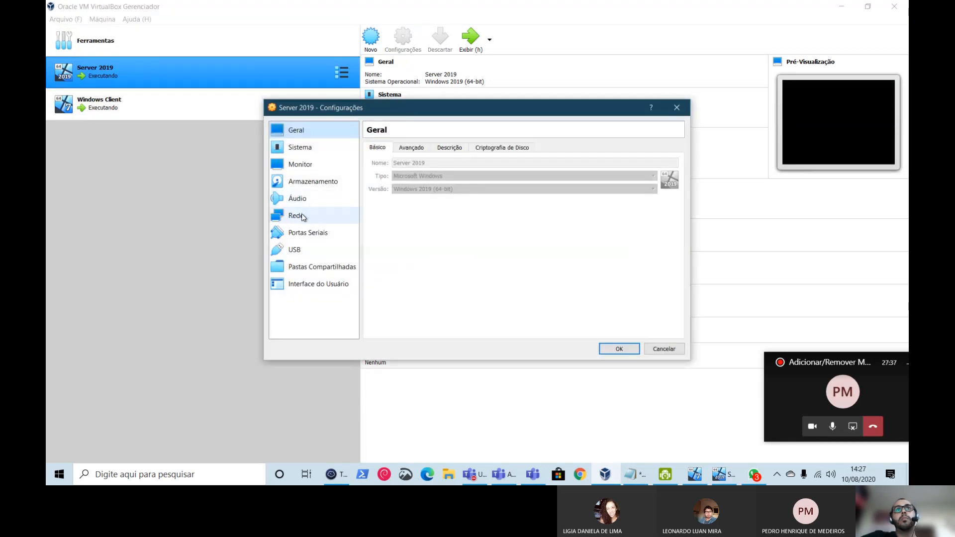
pyautogui.click(298, 216)
pyautogui.click(429, 147)
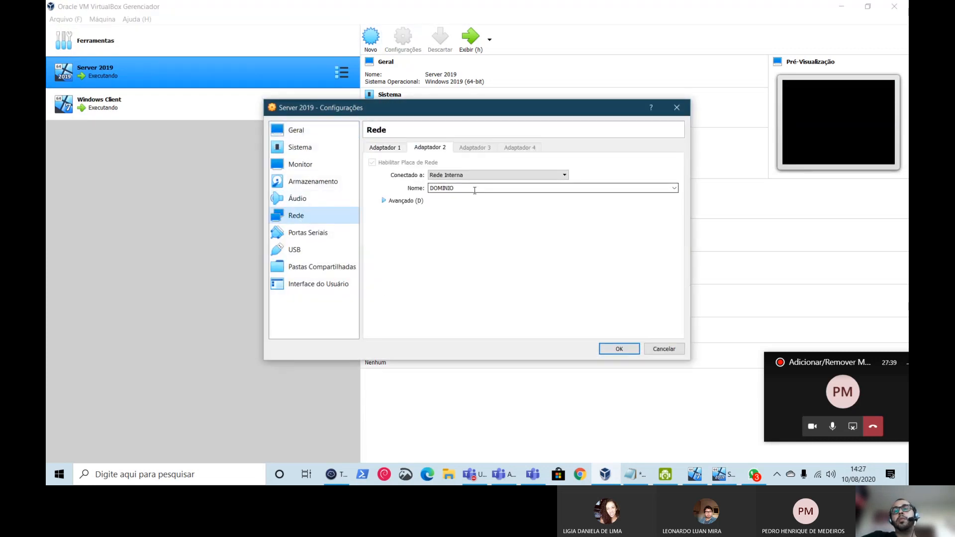
pyautogui.click(674, 188)
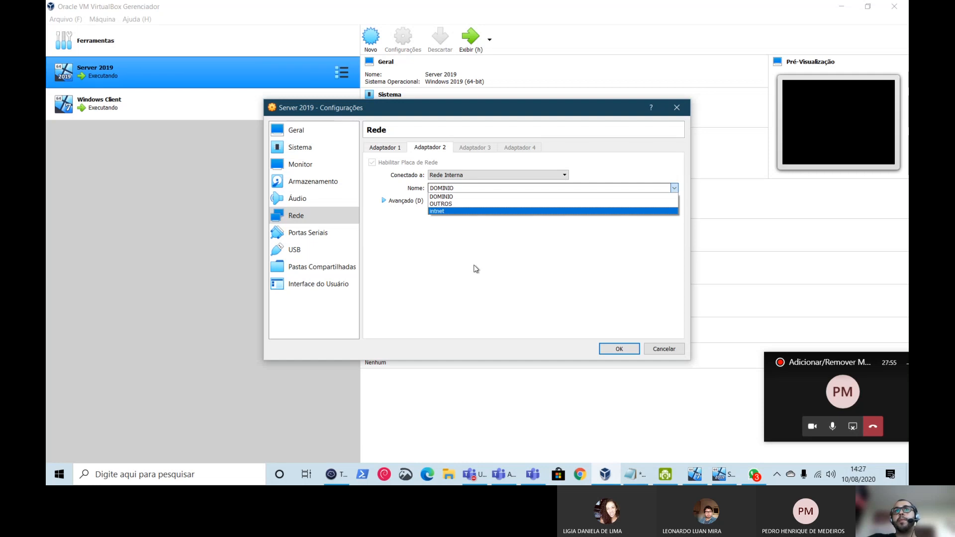
pyautogui.click(447, 196)
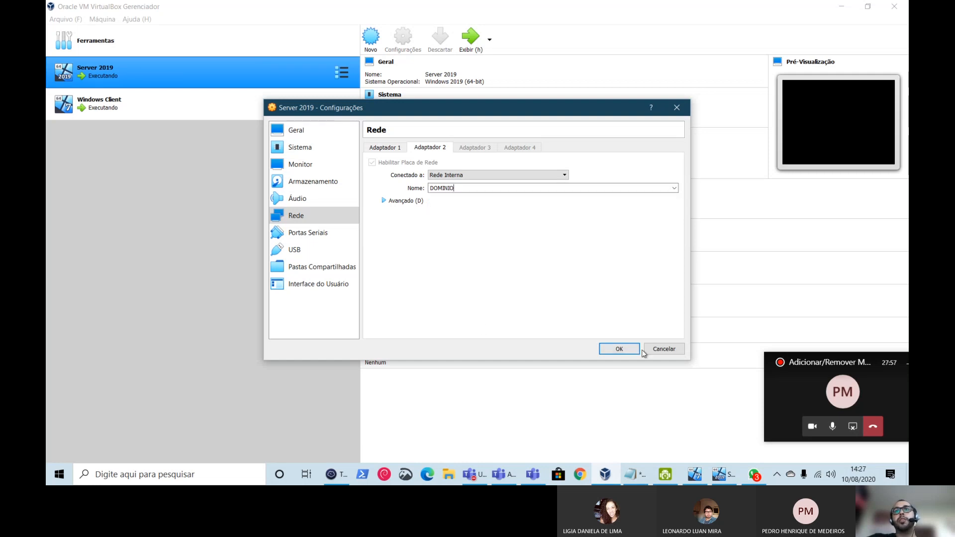
pyautogui.click(665, 349)
pyautogui.click(216, 112)
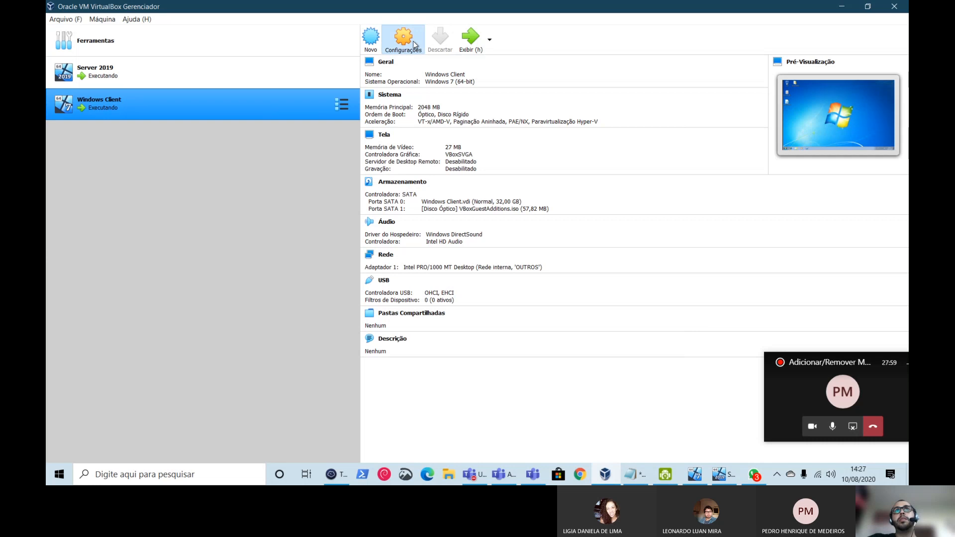
# - Pick DOMINIO from the Windows Client's adapter 1 Nome list, save, and compare with Server 2019
pyautogui.click(414, 42)
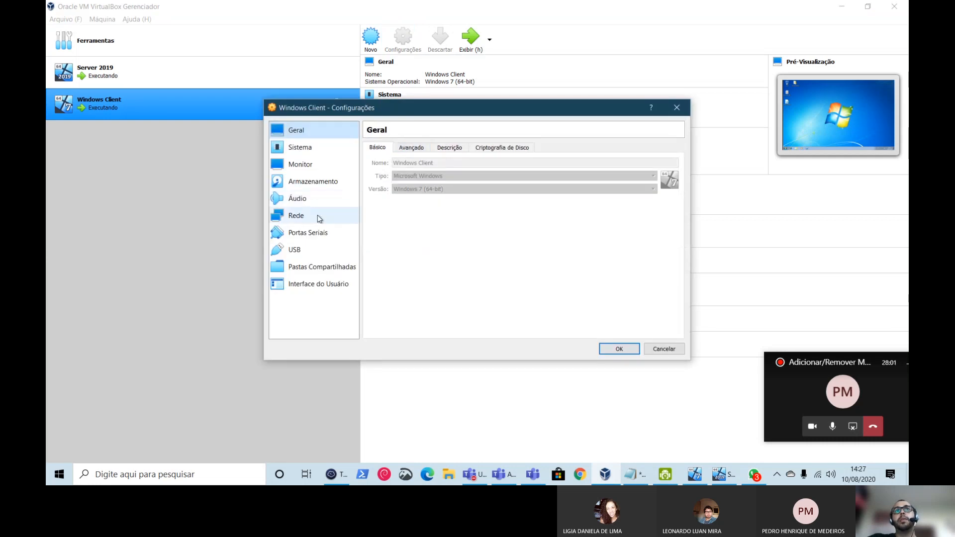
pyautogui.click(319, 219)
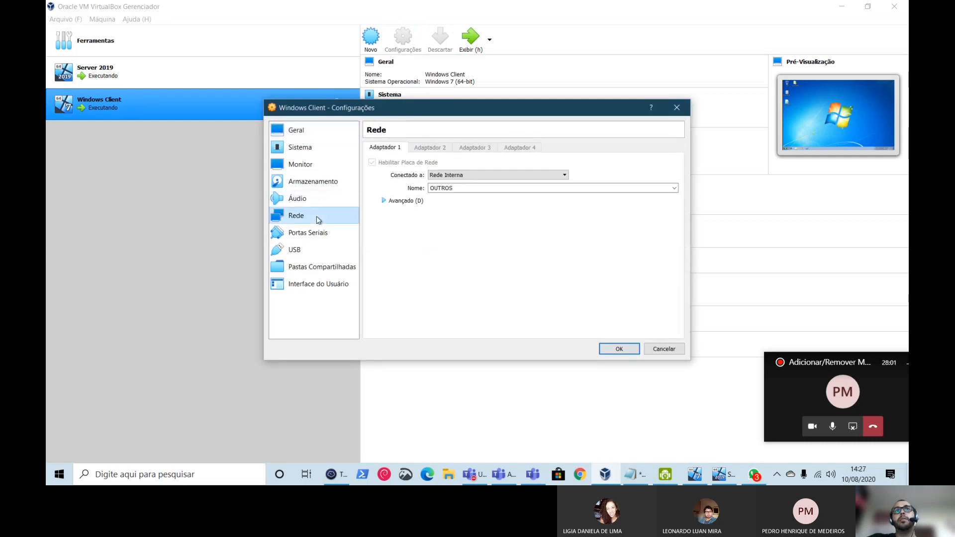
pyautogui.click(675, 189)
pyautogui.click(514, 201)
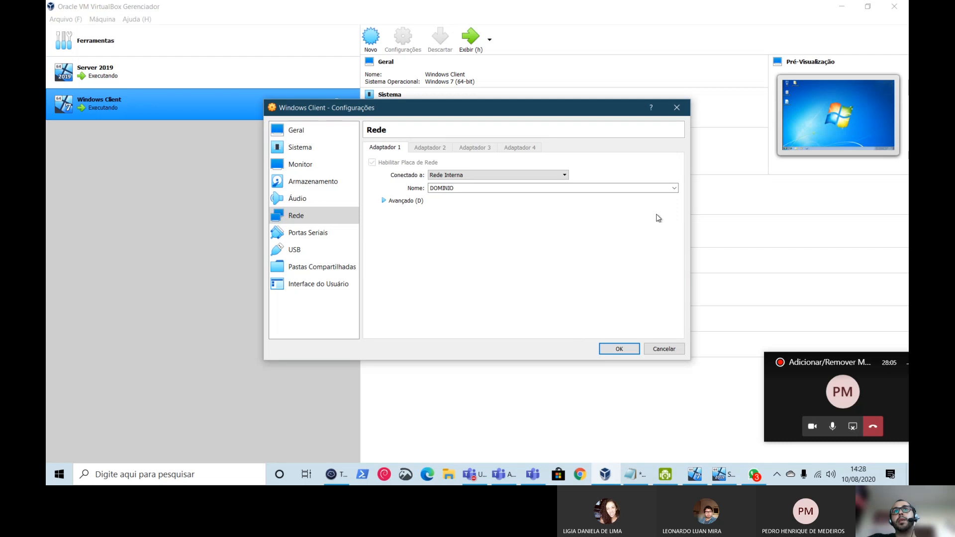
pyautogui.click(674, 188)
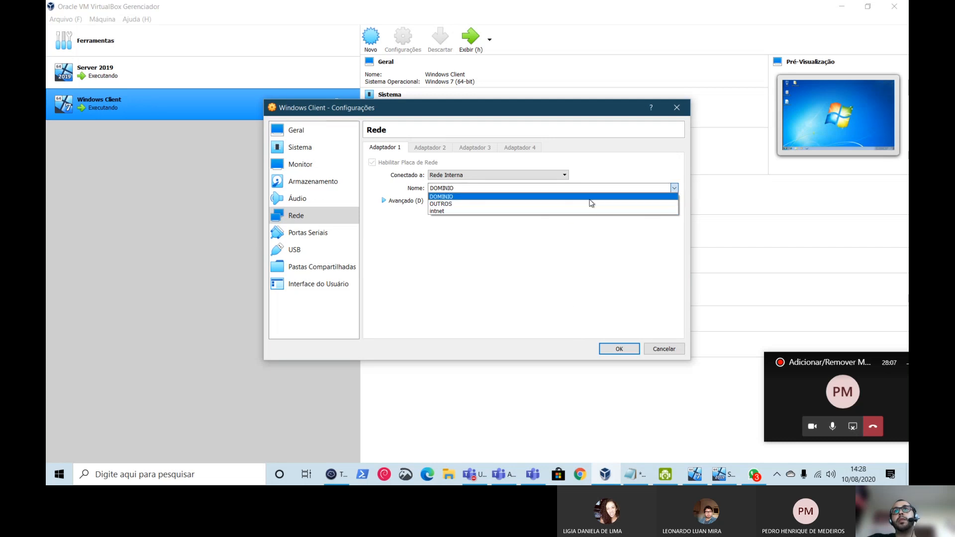
pyautogui.click(592, 263)
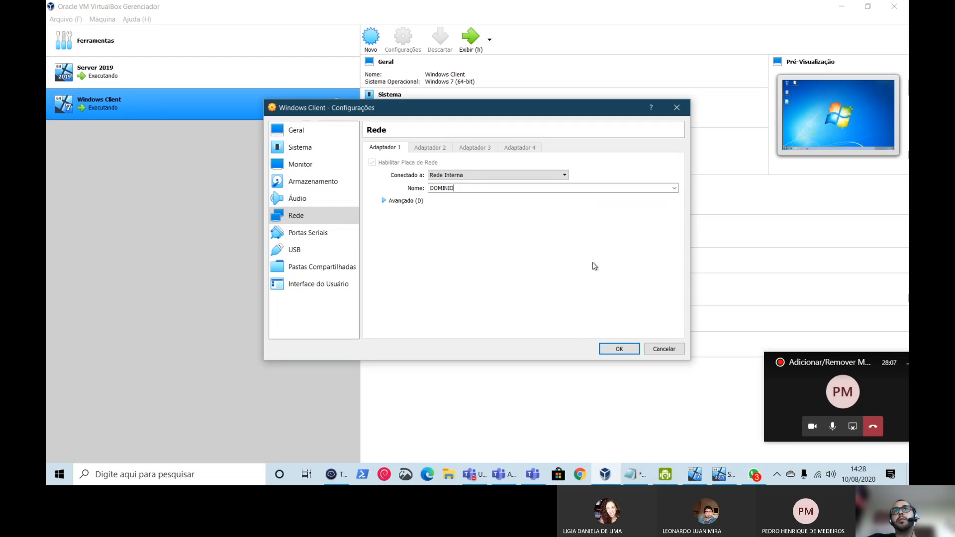
pyautogui.click(619, 350)
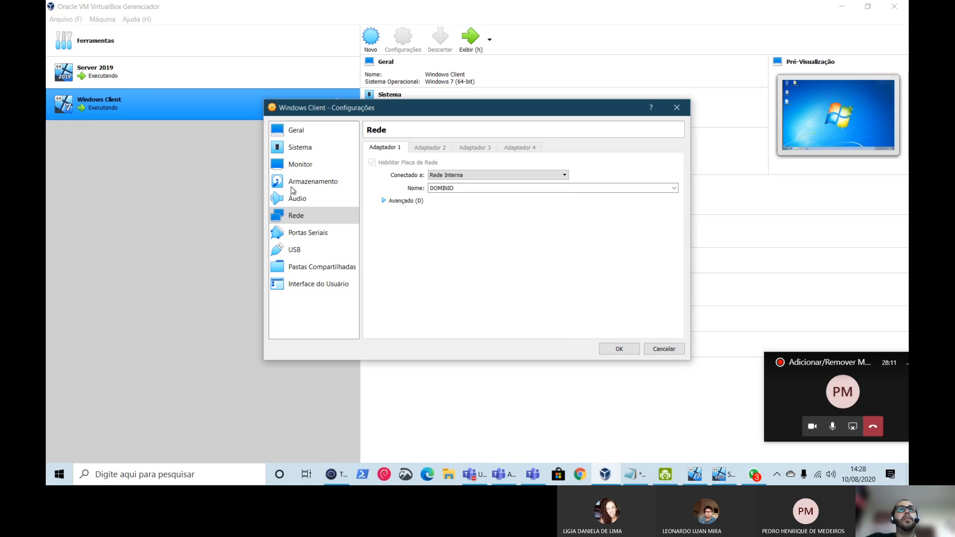
pyautogui.click(142, 75)
pyautogui.click(158, 100)
pyautogui.click(163, 85)
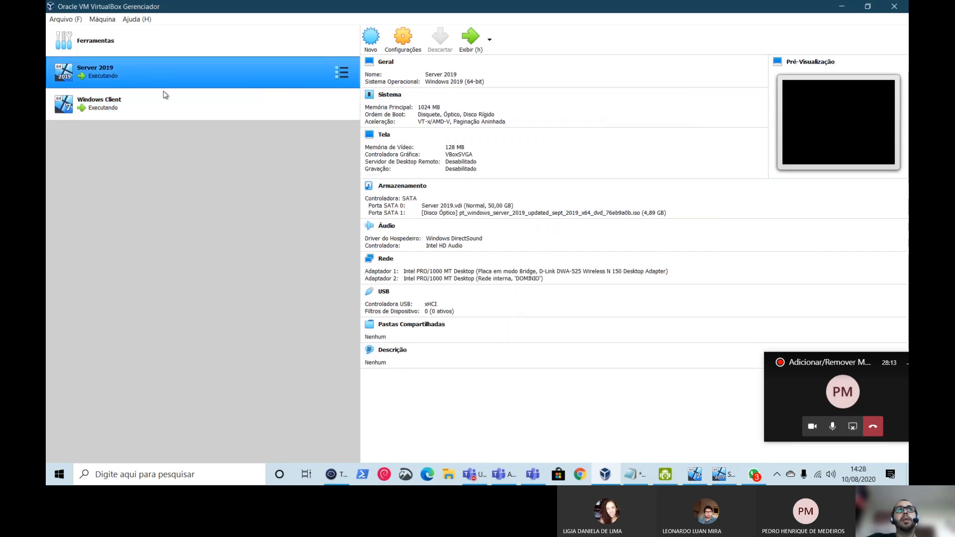
pyautogui.click(163, 103)
pyautogui.click(170, 86)
pyautogui.click(174, 102)
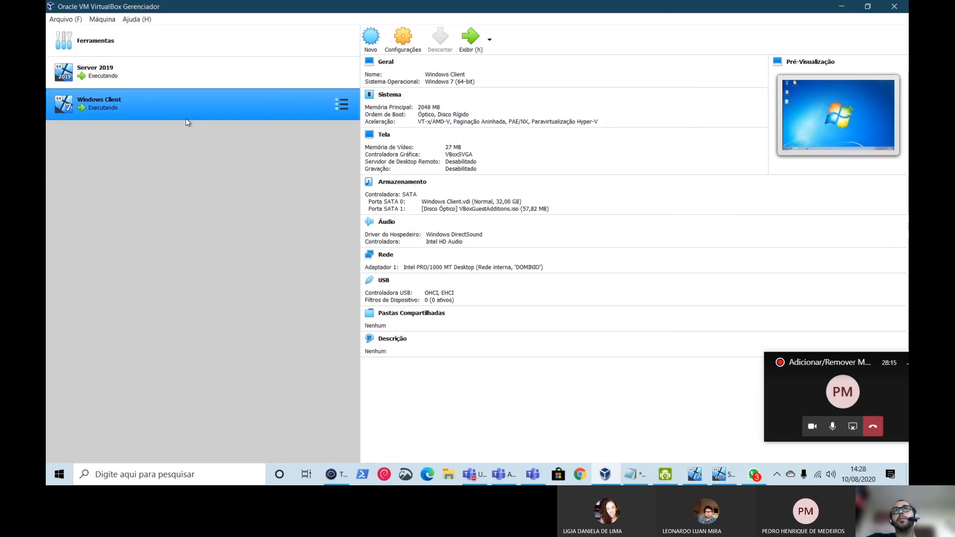
pyautogui.click(186, 83)
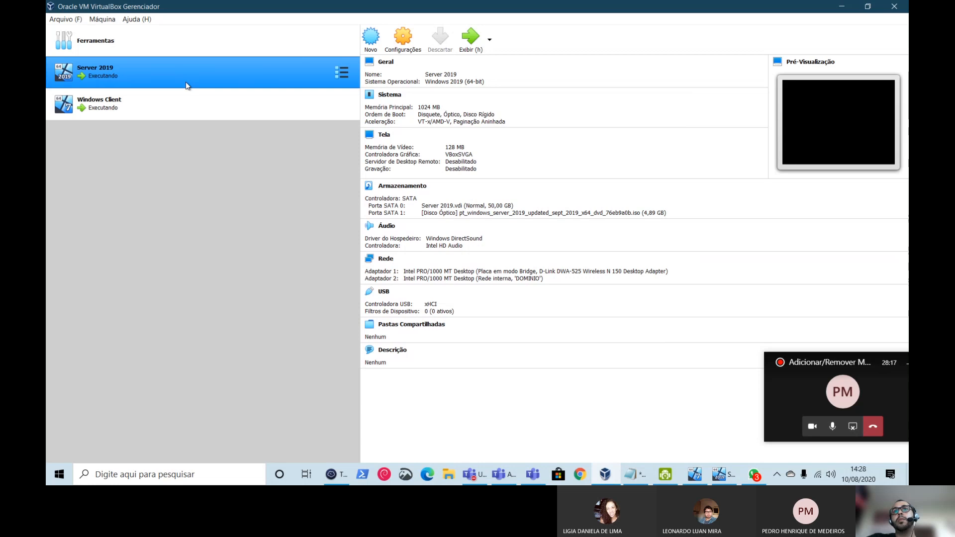
pyautogui.click(184, 94)
pyautogui.click(184, 77)
pyautogui.click(189, 103)
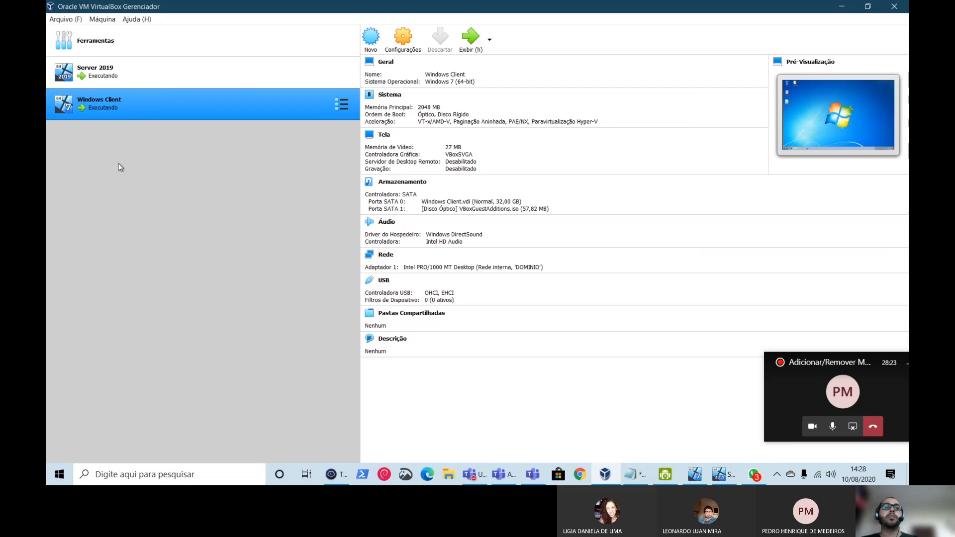
pyautogui.keyDown('ctrl'); pyautogui.click(113, 85); pyautogui.keyUp('ctrl')
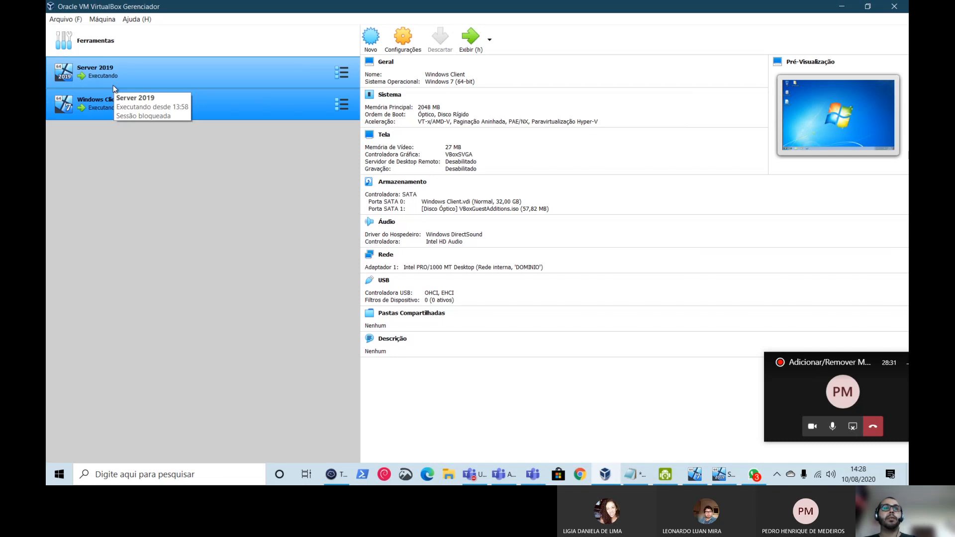
pyautogui.click(106, 51)
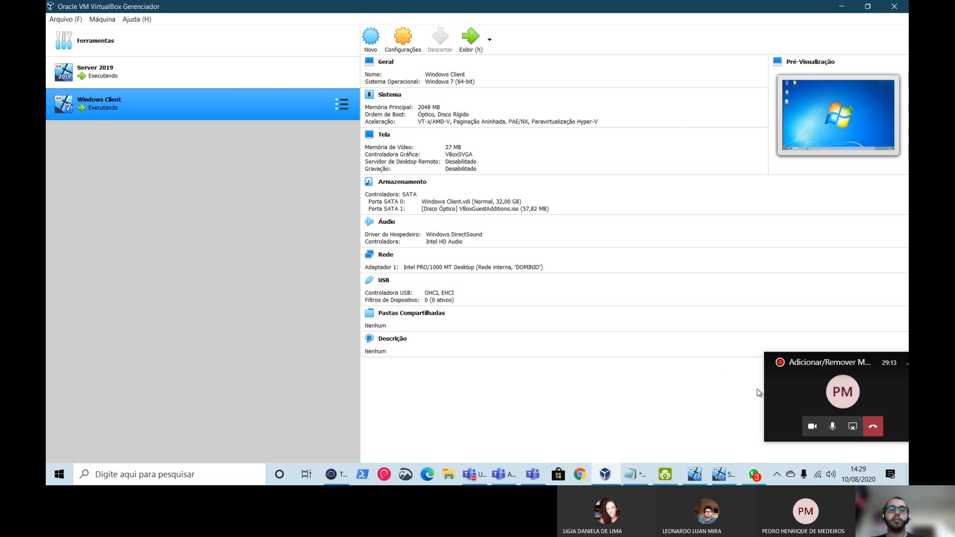
pyautogui.moveTo(718, 484)
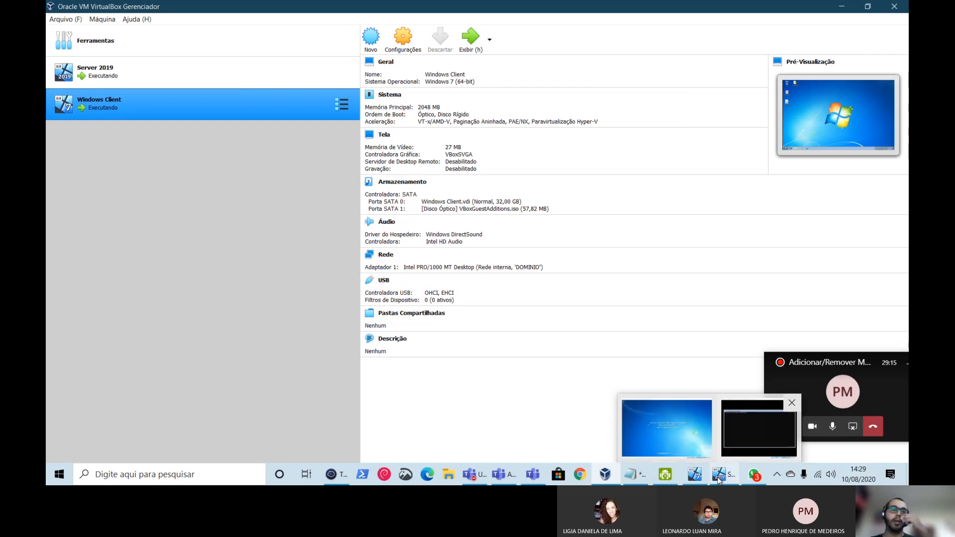
pyautogui.click(816, 390)
pyautogui.click(854, 343)
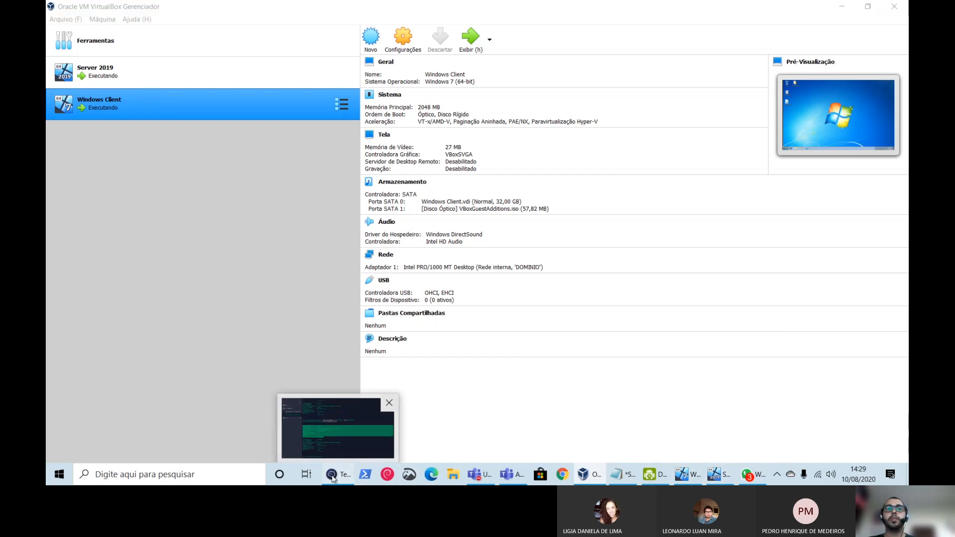
# - In Termius, highlight the server's DOMINIO adapter output showing IPv4 192.168.0.1
pyautogui.click(348, 475)
pyautogui.click(340, 282)
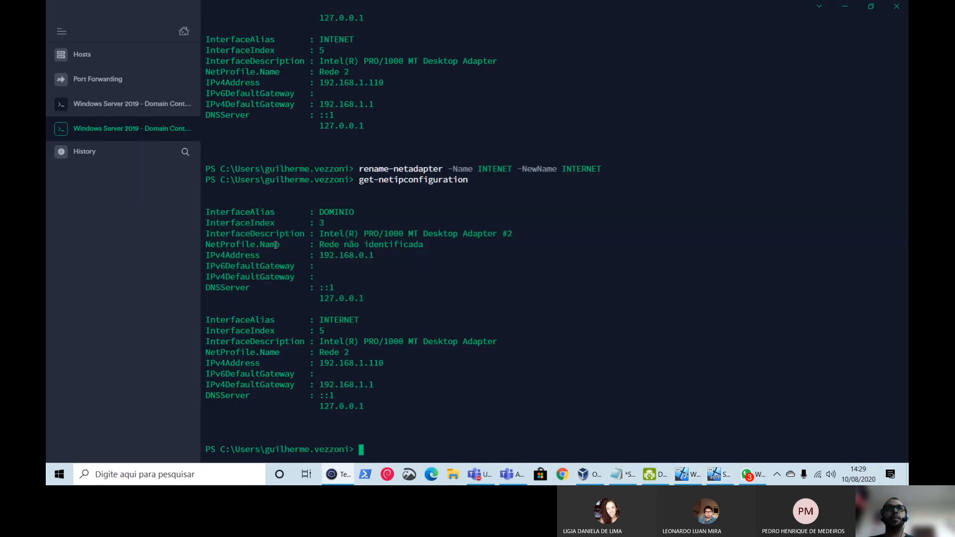
pyautogui.moveTo(207, 213); pyautogui.dragTo(375, 298)
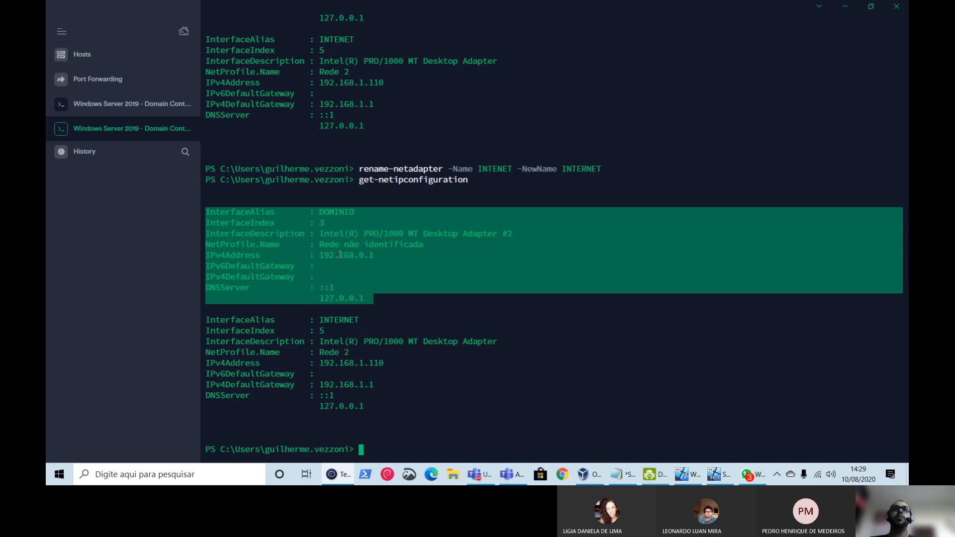
pyautogui.click(689, 475)
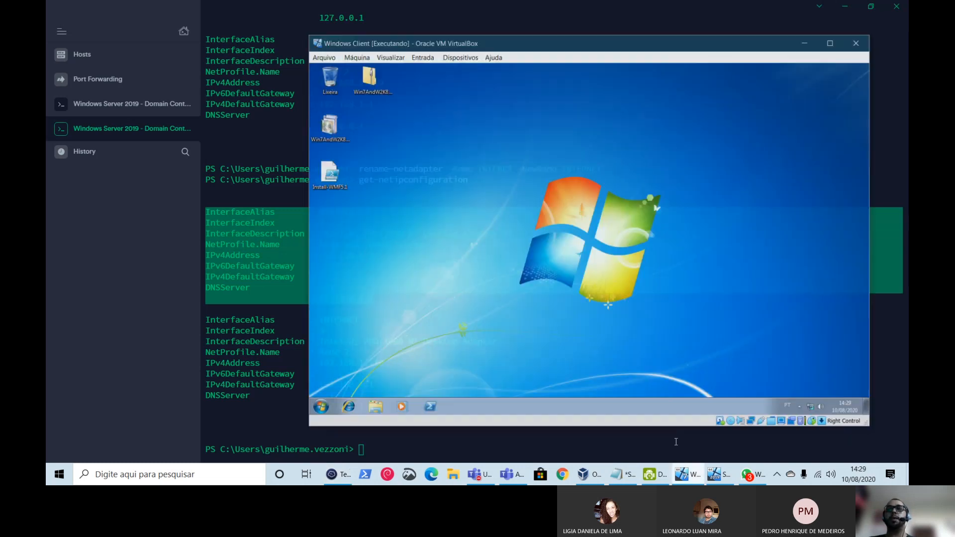
pyautogui.moveTo(534, 42); pyautogui.dragTo(422, 32)
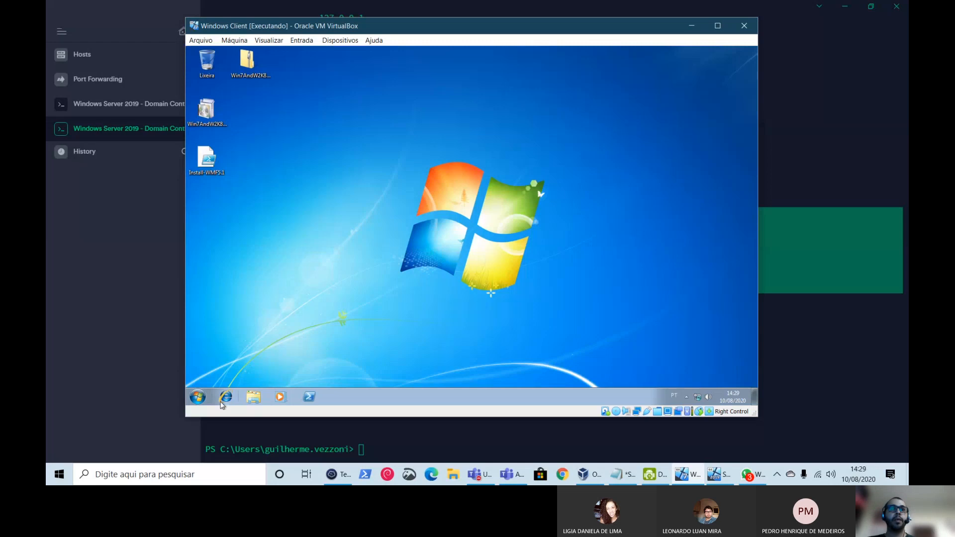
pyautogui.click(198, 396)
pyautogui.write('power')
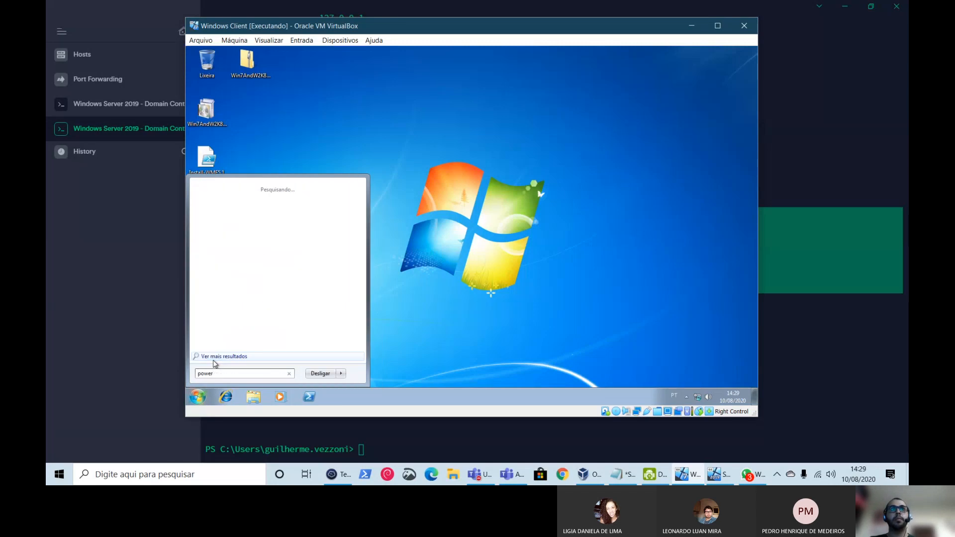
pyautogui.moveTo(213, 361)
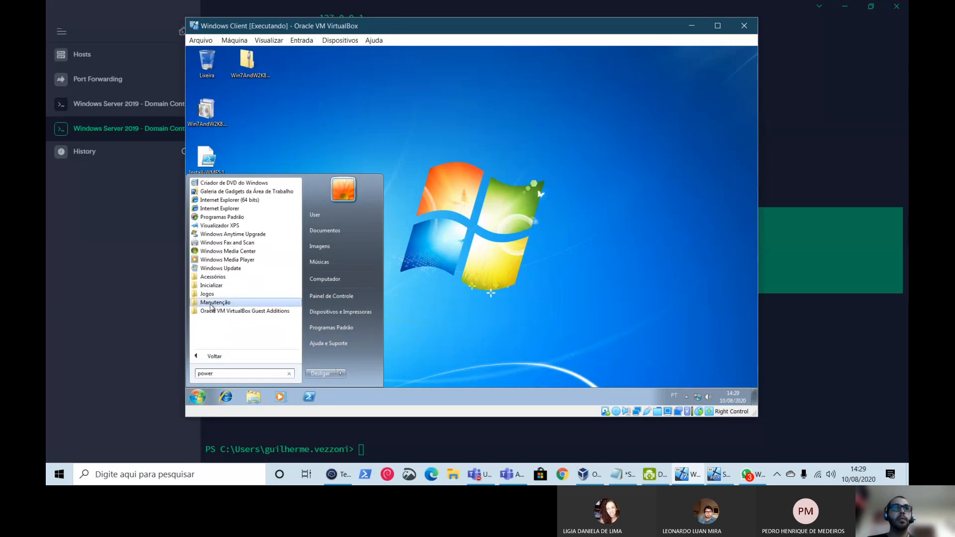
pyautogui.write('she')
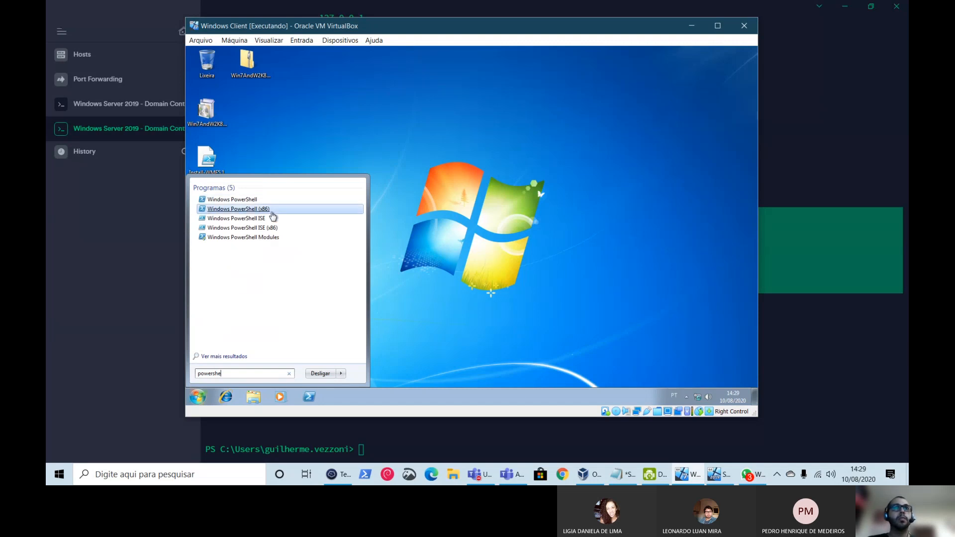
pyautogui.click(245, 201)
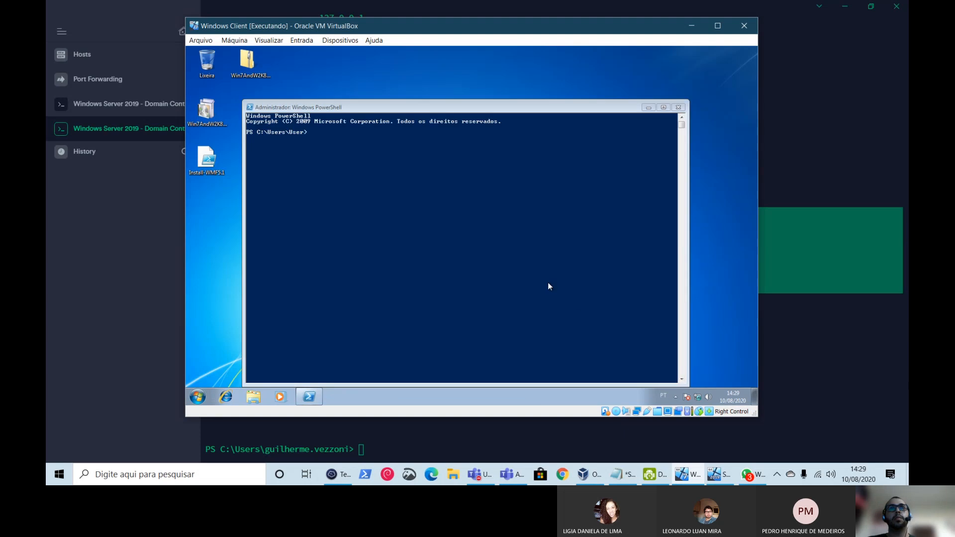
pyautogui.click(540, 283)
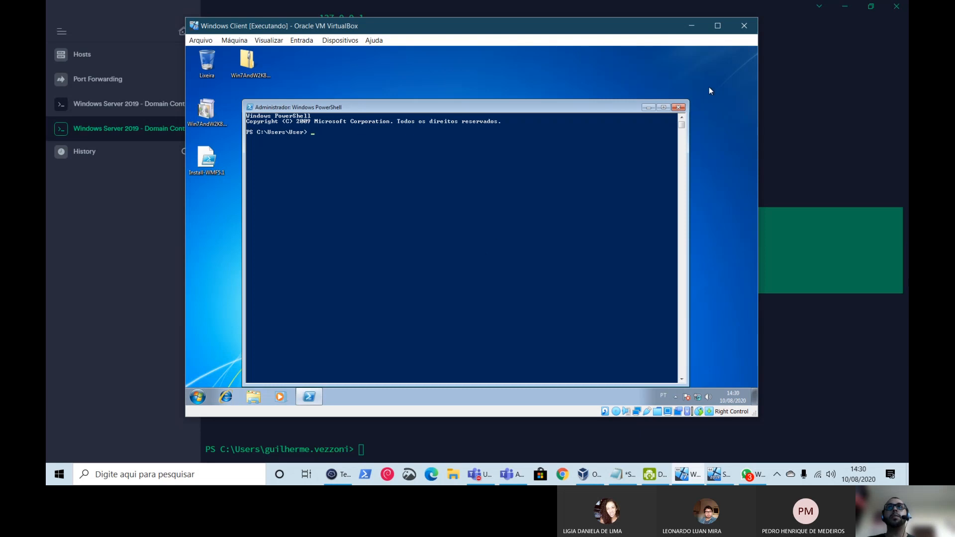
pyautogui.click(679, 107)
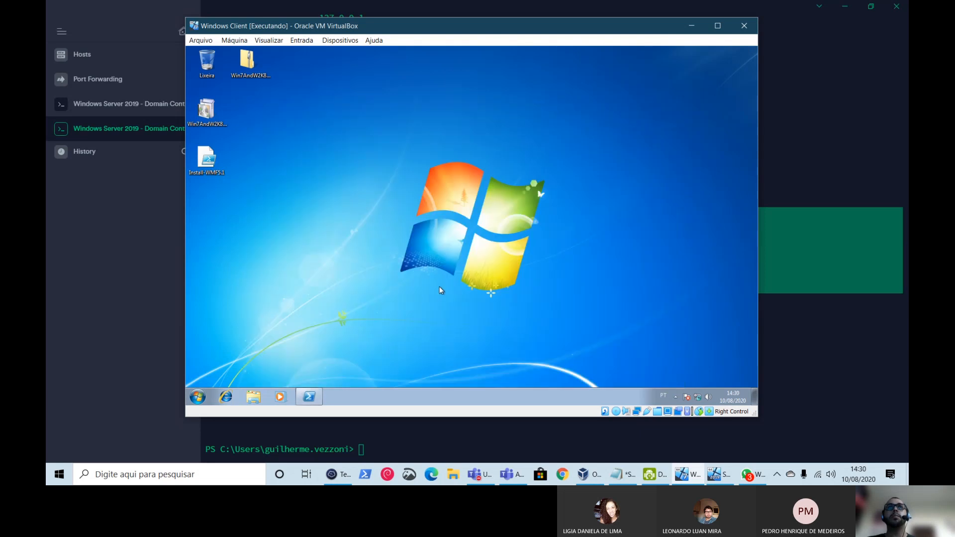
# - Open the Conexão local properties from the Network and Sharing Center's adapter settings
pyautogui.rightClick(699, 398)
pyautogui.click(677, 388)
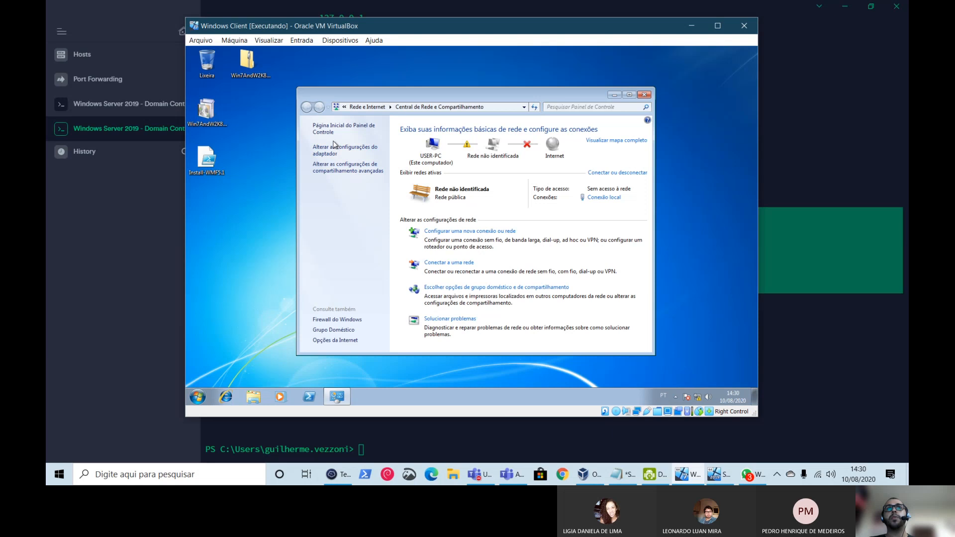
pyautogui.click(332, 152)
pyautogui.click(369, 145)
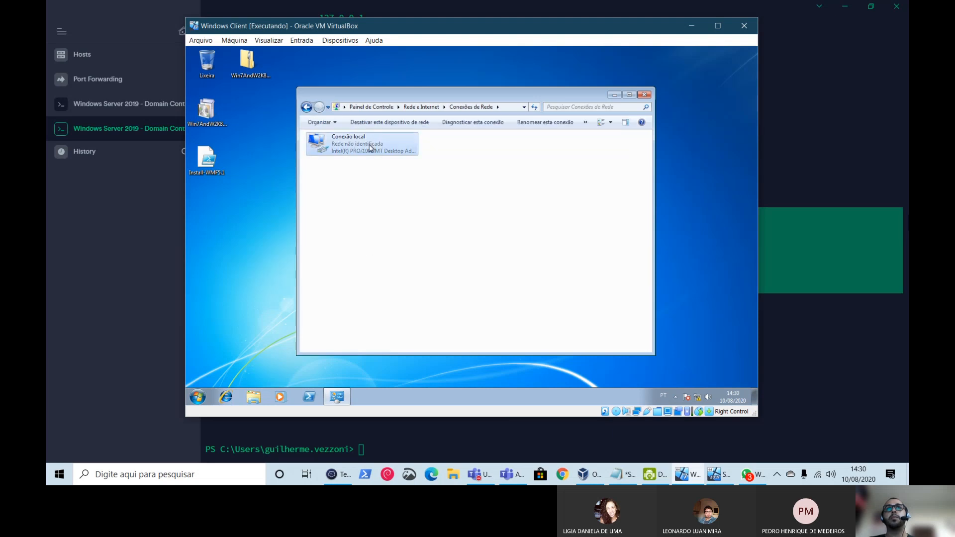
pyautogui.rightClick(369, 145)
pyautogui.click(409, 231)
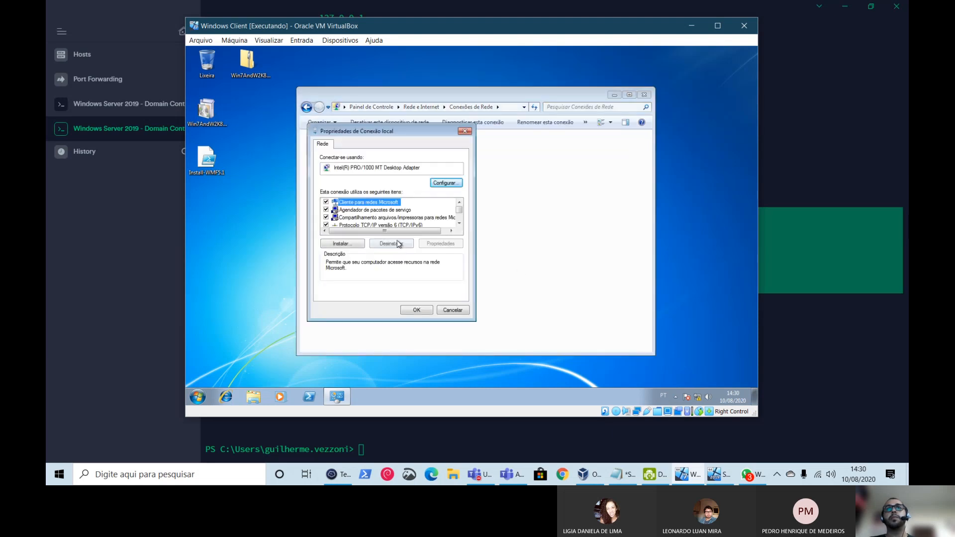
# - Switch TCP/IP Versão 4 to a manual IP address, then mark the server's 192.168.0 prefix
pyautogui.scroll(-1, 404, 225)
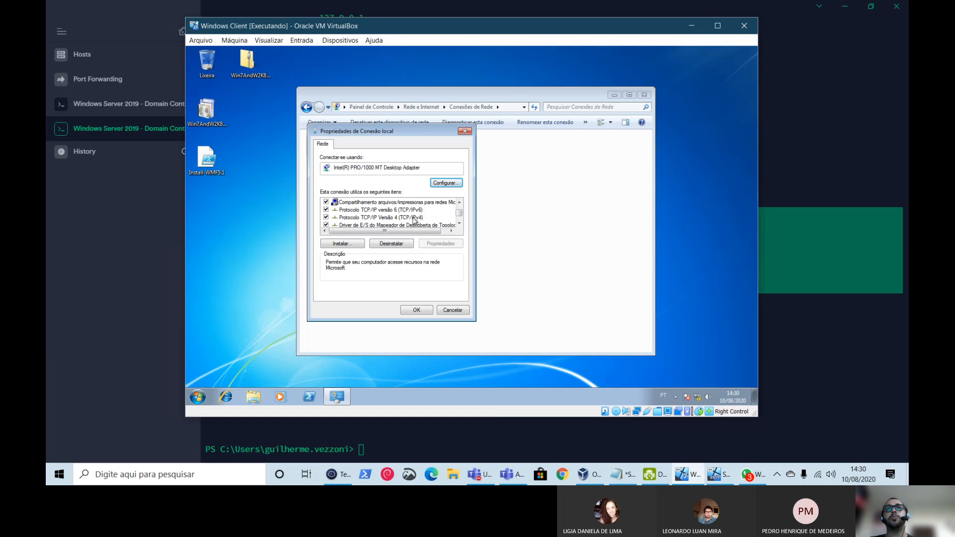
pyautogui.click(414, 218)
pyautogui.doubleClick(414, 219)
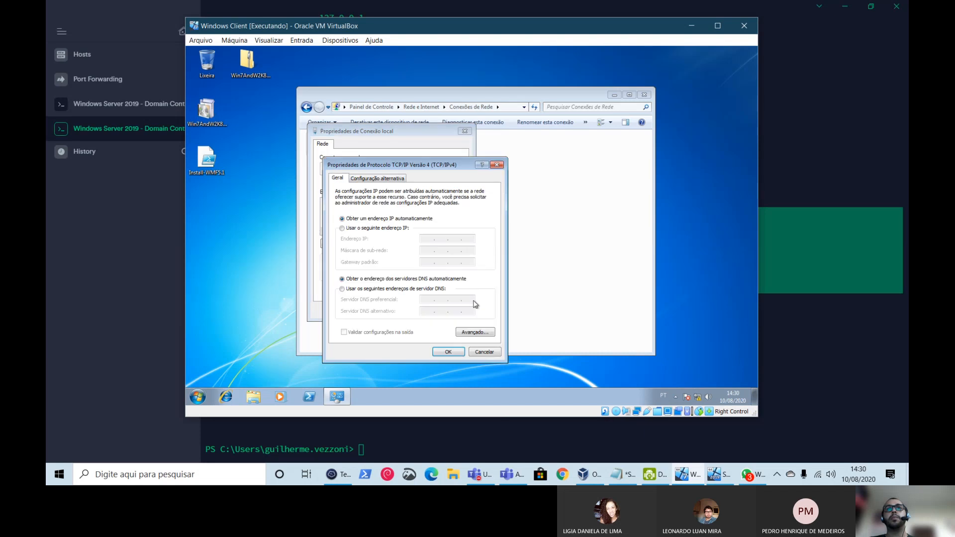
pyautogui.click(386, 228)
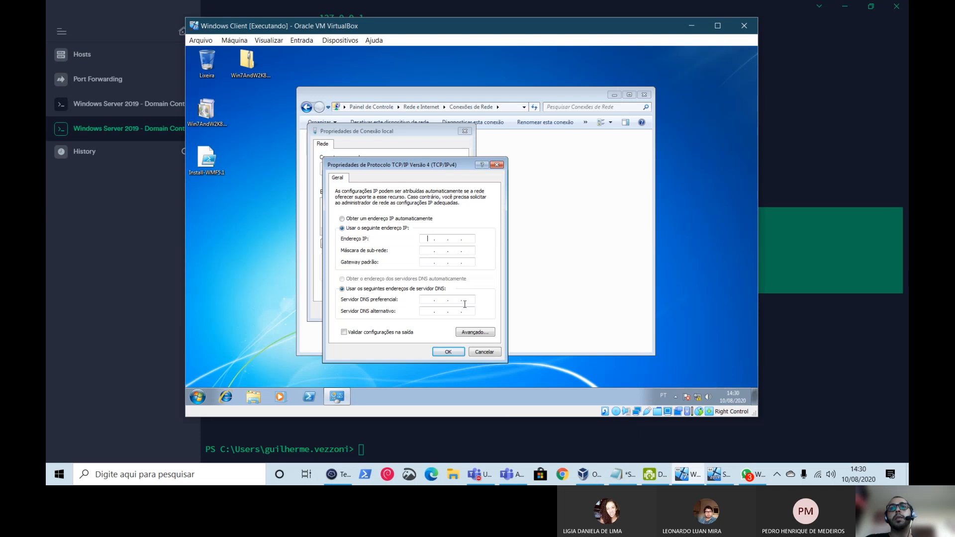
pyautogui.click(365, 441)
pyautogui.moveTo(319, 257); pyautogui.dragTo(408, 256)
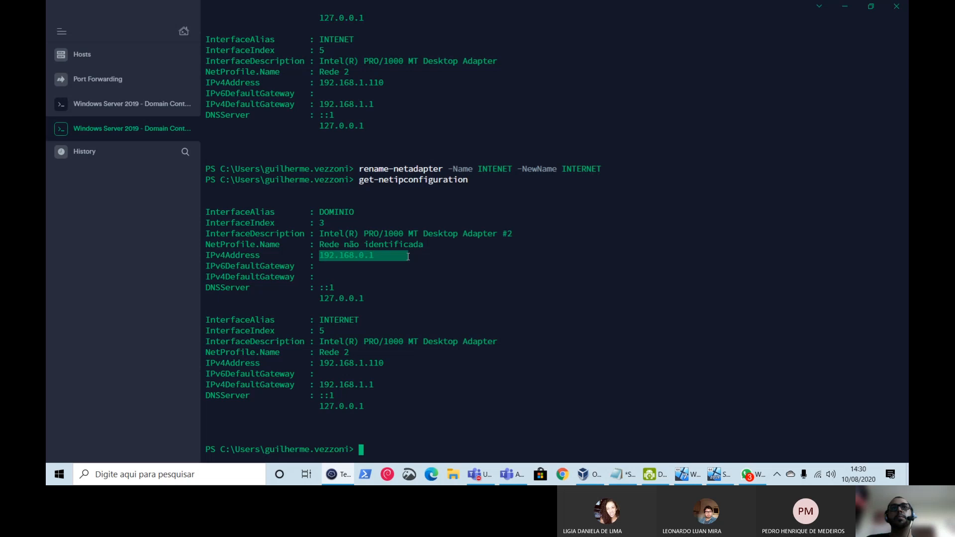
# - Enter client IP 192.168.0.100 with subnet mask 255.255.255.0, leaving the default gateway blank
pyautogui.click(845, 6)
pyautogui.write('192.16')
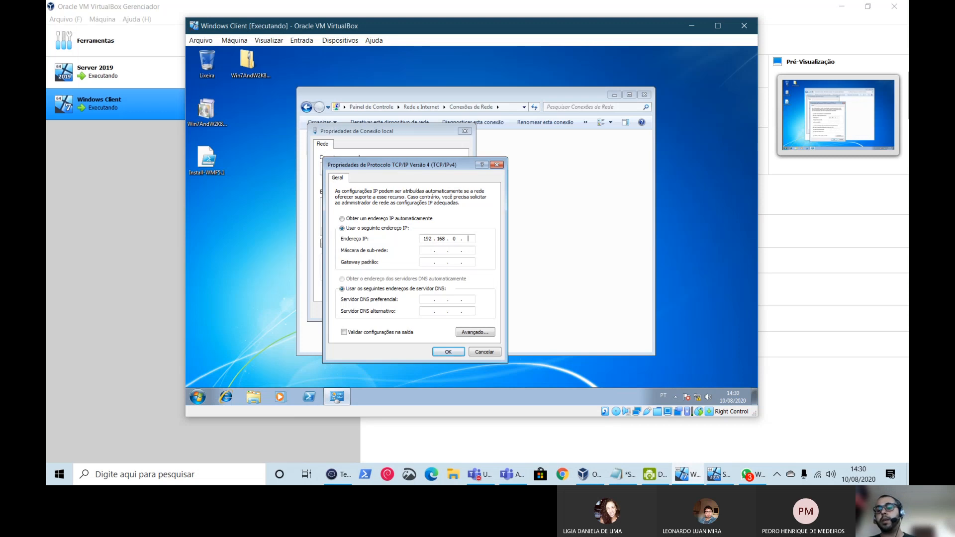
pyautogui.write('00')
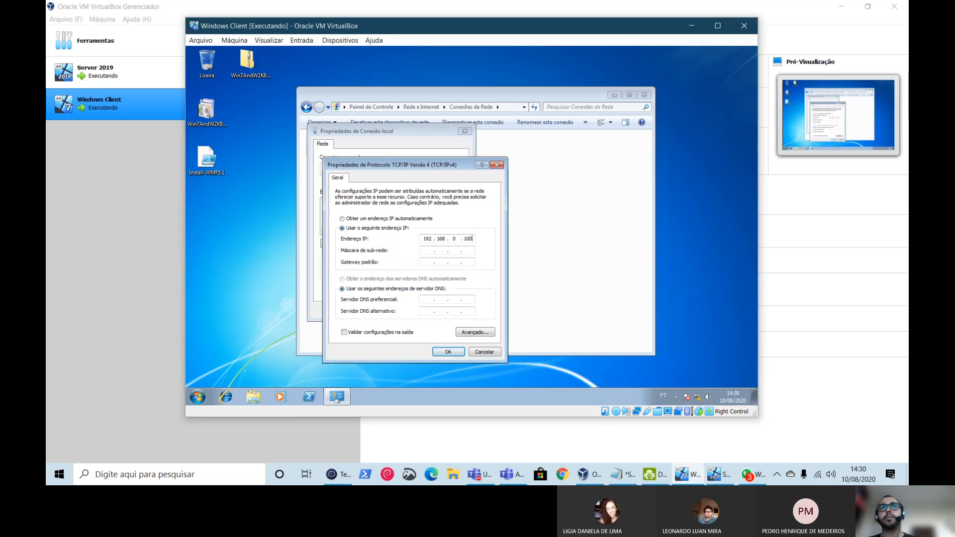
pyautogui.click(431, 251)
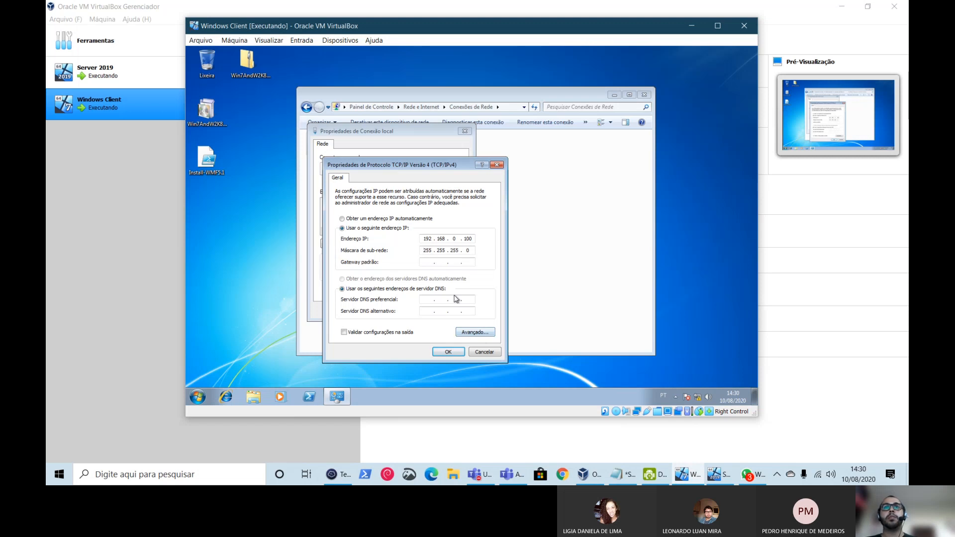
pyautogui.click(425, 262)
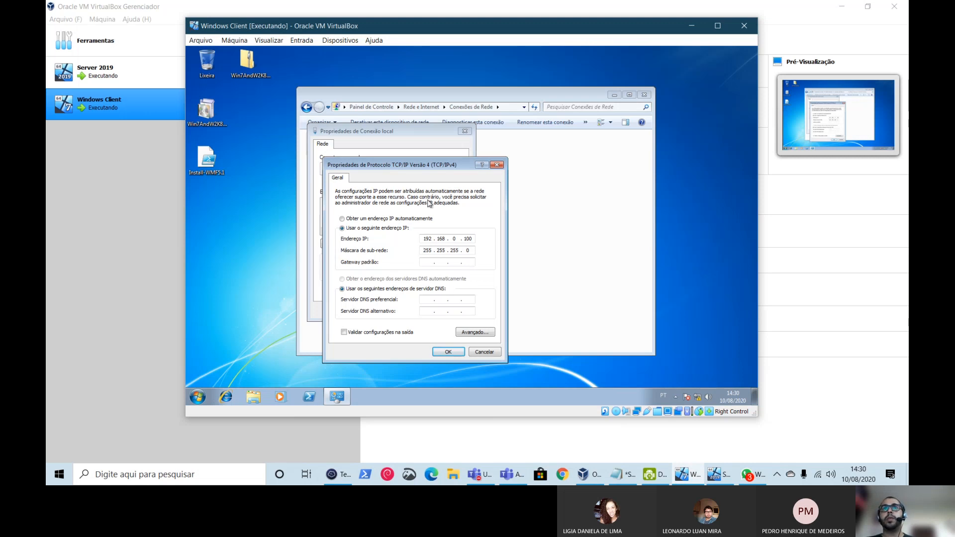
pyautogui.moveTo(427, 165); pyautogui.dragTo(516, 120)
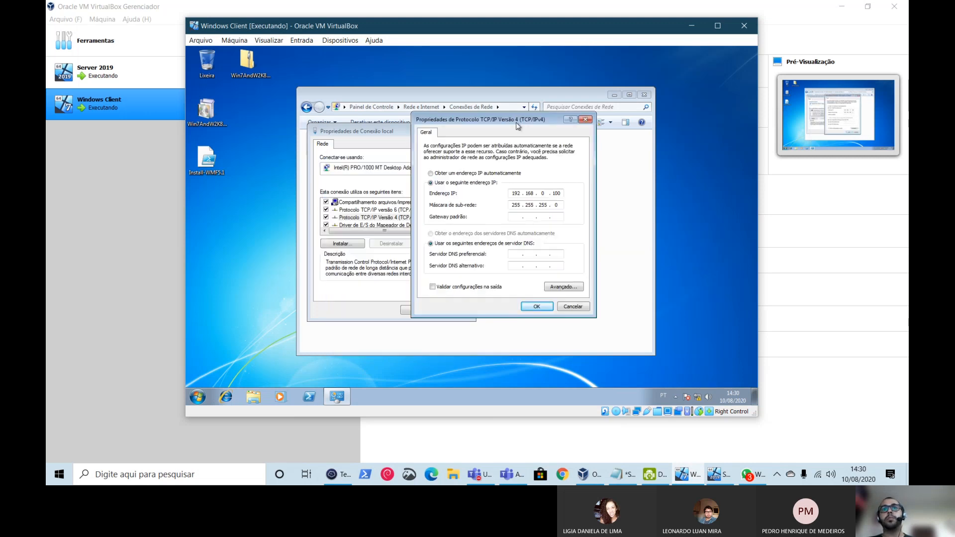
pyautogui.click(719, 474)
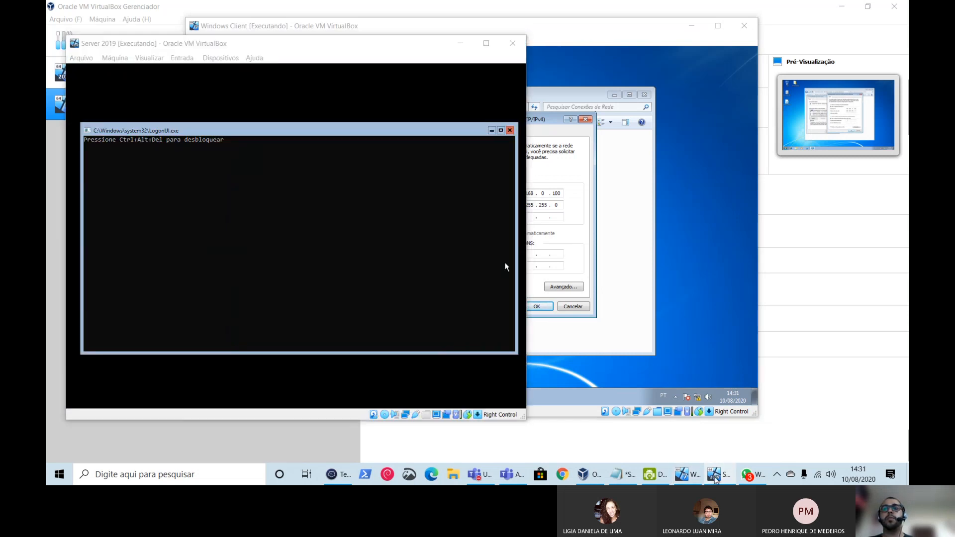
# - Select the client's preferred DNS field and mark the server's DOMINIO address 192.168.0.1 in Termius
pyautogui.click(720, 474)
pyautogui.click(334, 476)
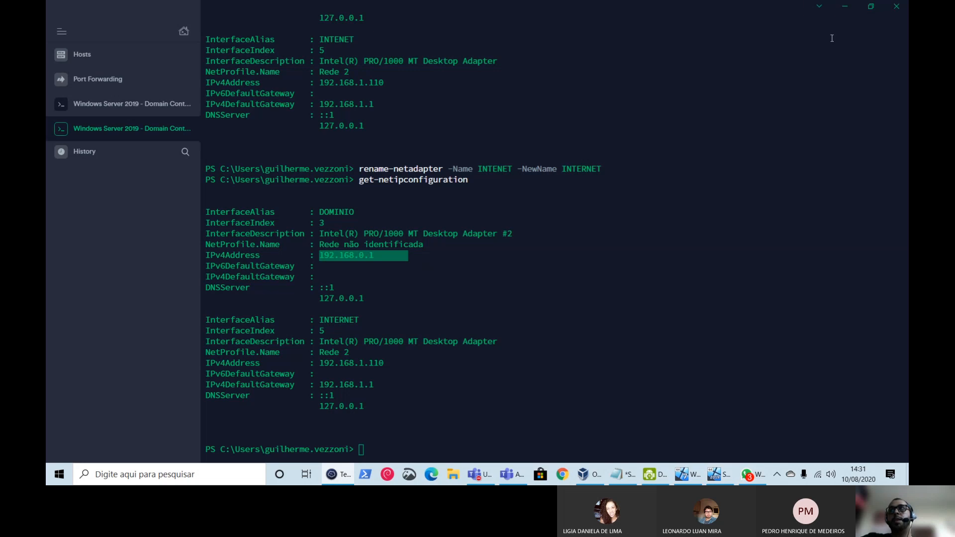
pyautogui.click(688, 474)
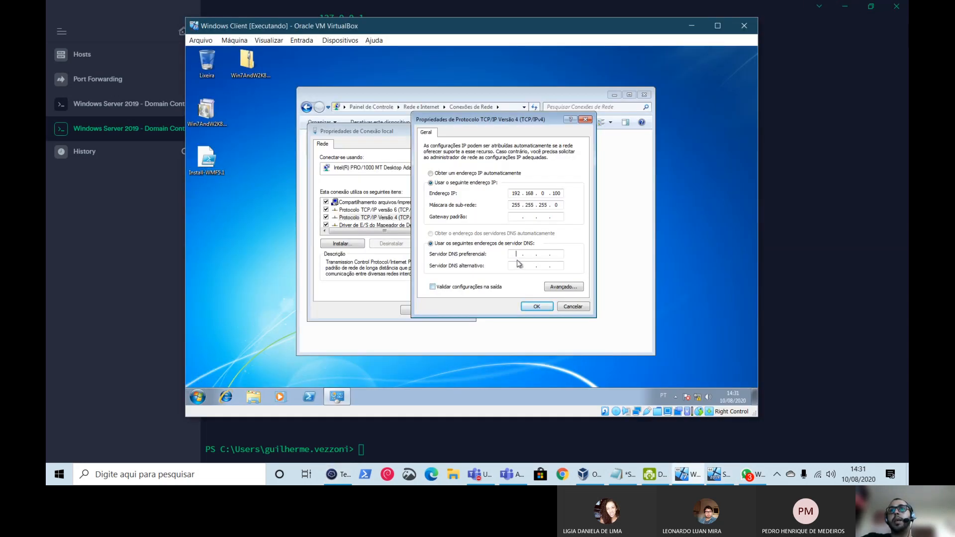
pyautogui.click(513, 255)
pyautogui.click(420, 434)
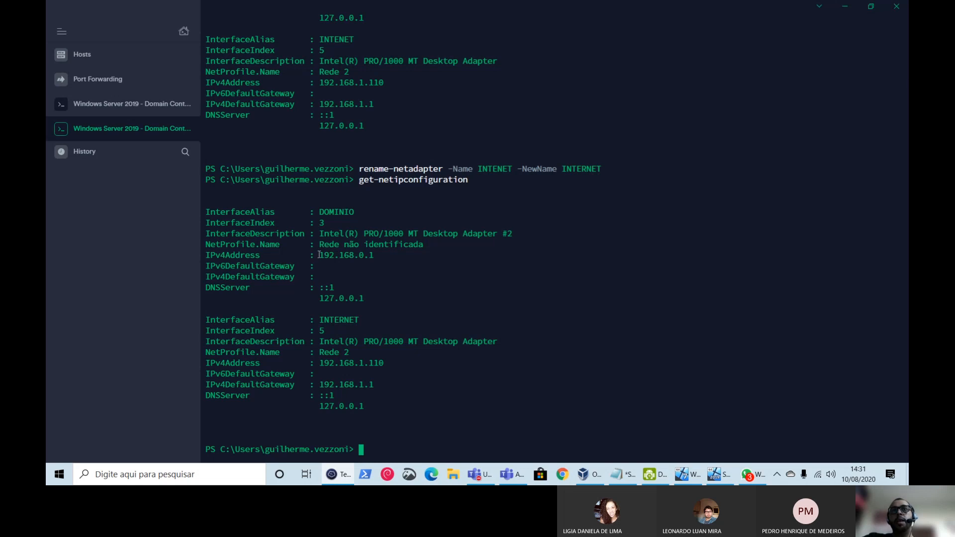
pyautogui.moveTo(319, 254); pyautogui.dragTo(389, 255)
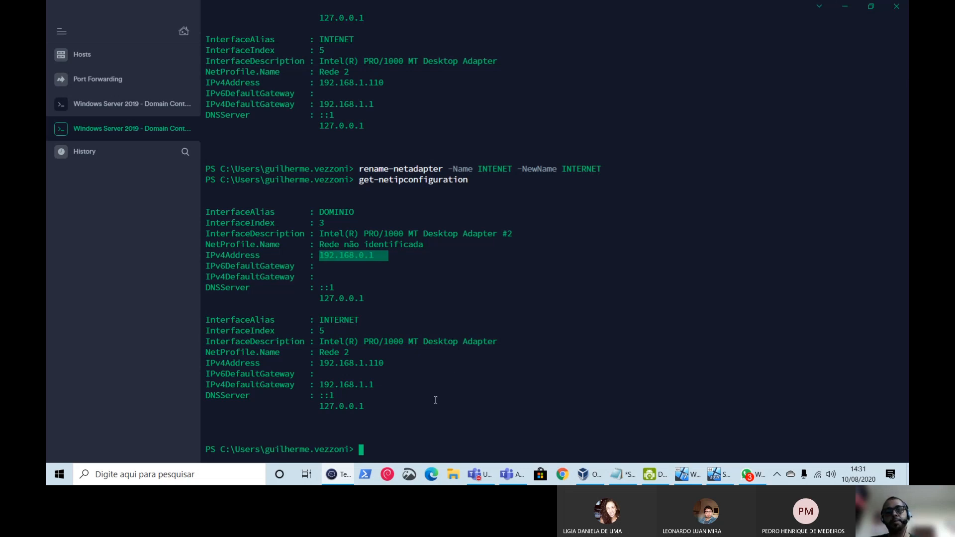
# - Run get-dnsclientserveraddress on the server and mark the INTERNET adapter's DNS address 127.0.0.1
pyautogui.write('get-')
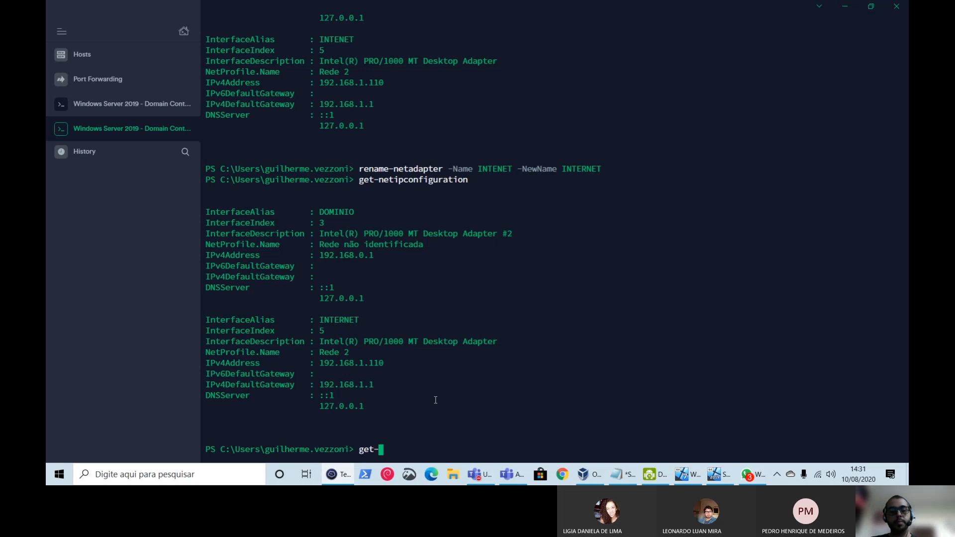
pyautogui.write('dnsclient')
pyautogui.write('se')
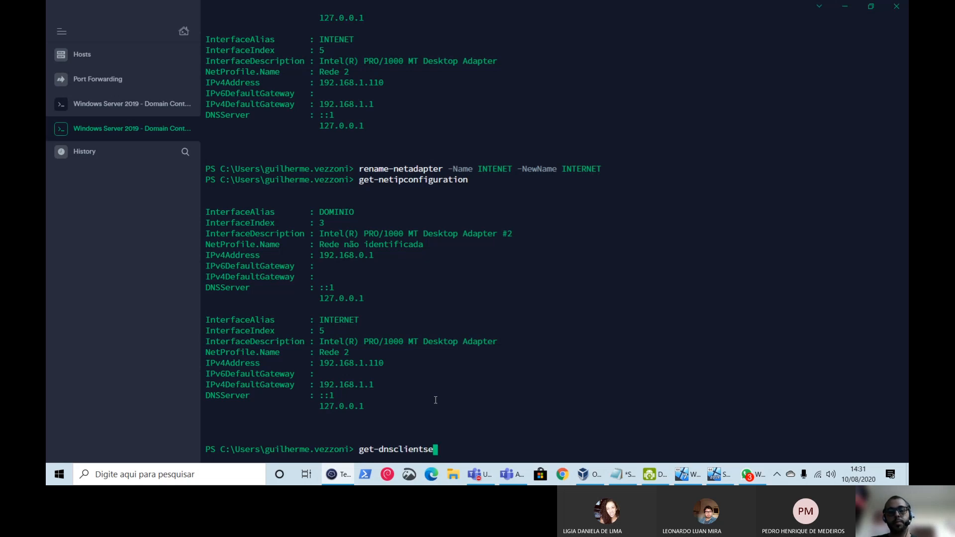
pyautogui.write('rveraddress')
pyautogui.press('Return')
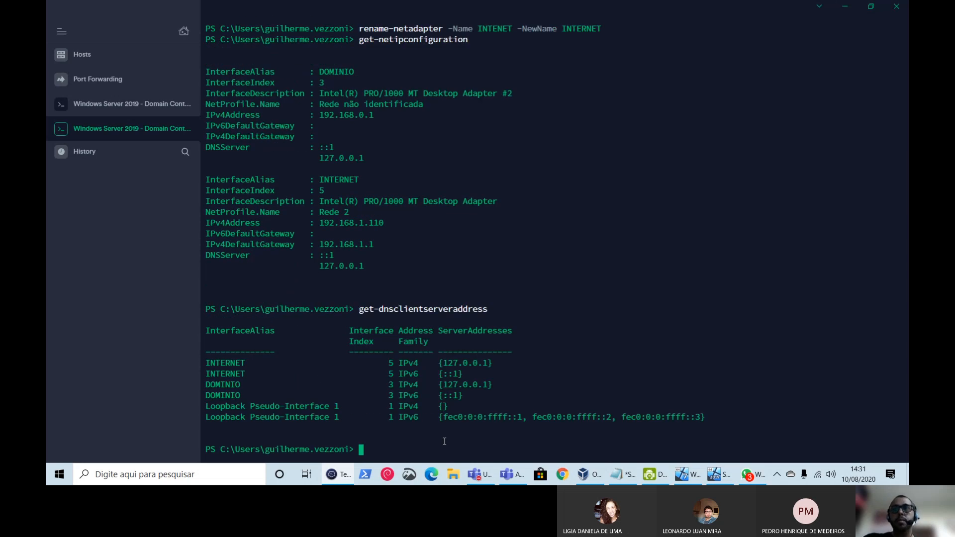
pyautogui.moveTo(361, 310); pyautogui.dragTo(493, 306)
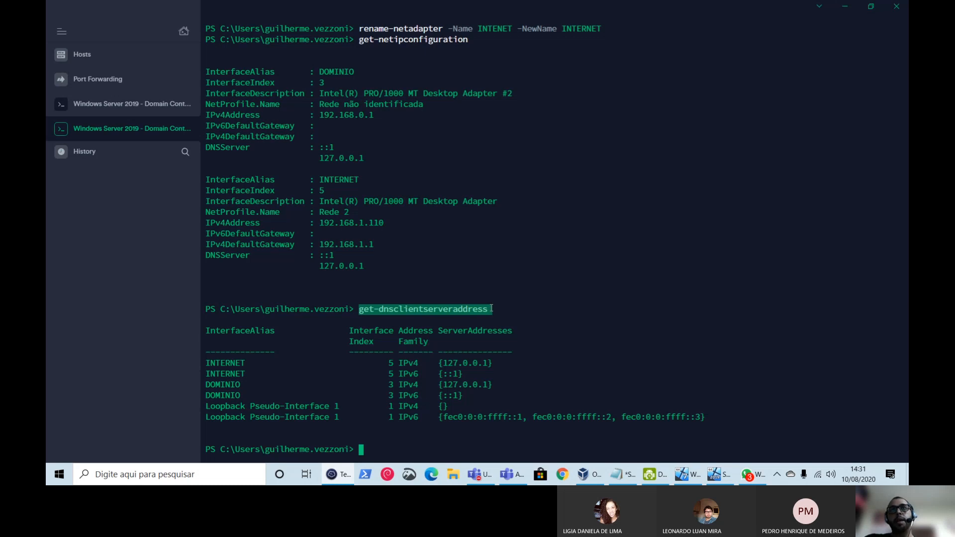
pyautogui.moveTo(443, 363); pyautogui.dragTo(489, 363)
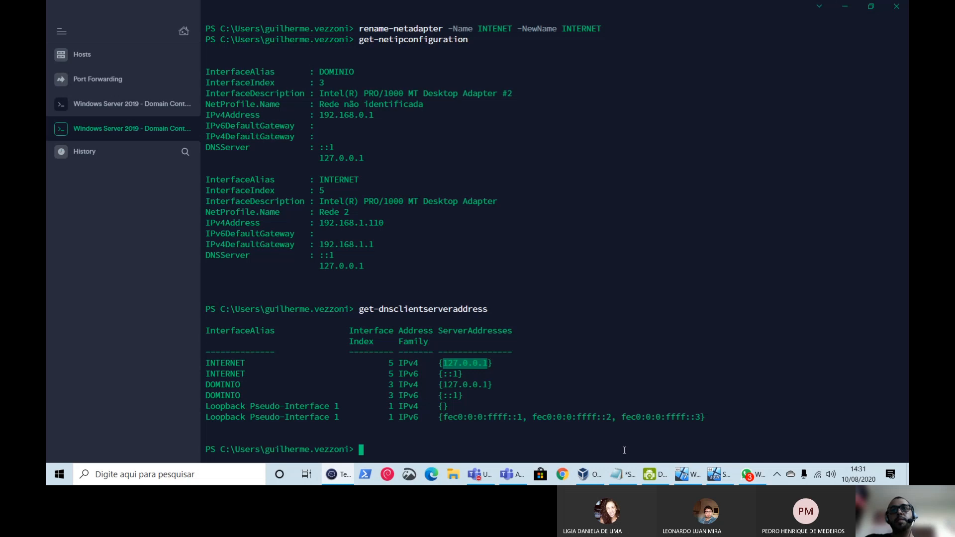
pyautogui.moveTo(620, 479)
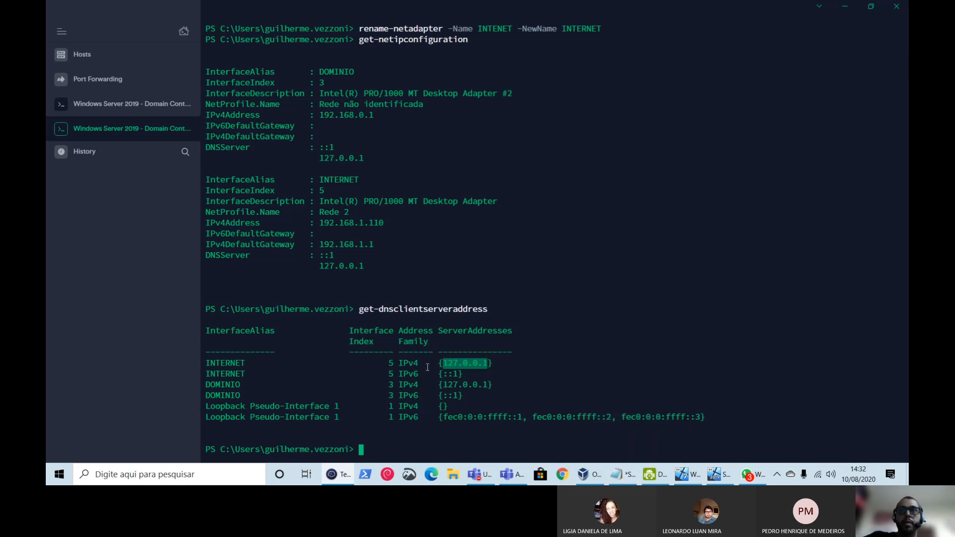
pyautogui.click(452, 364)
pyautogui.doubleClick(453, 364)
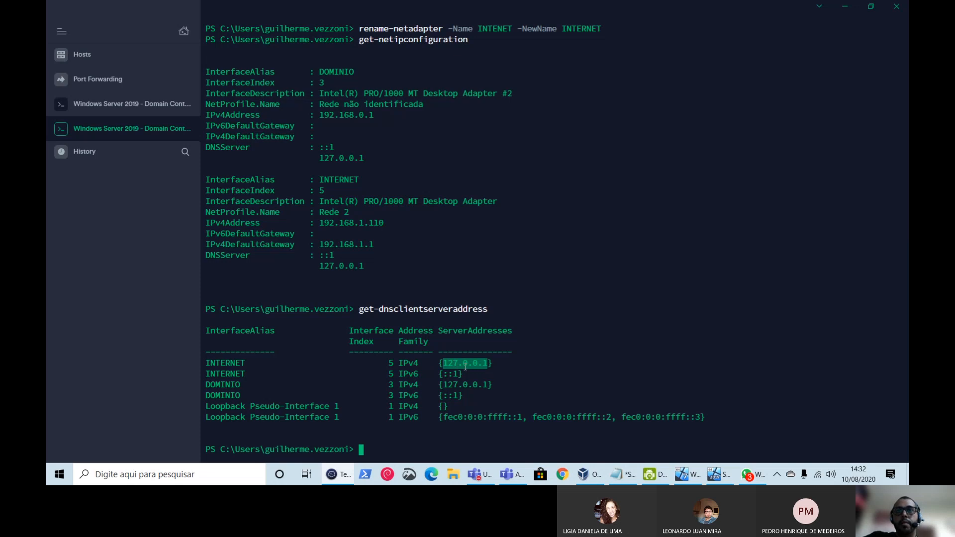
pyautogui.moveTo(461, 366); pyautogui.dragTo(443, 364)
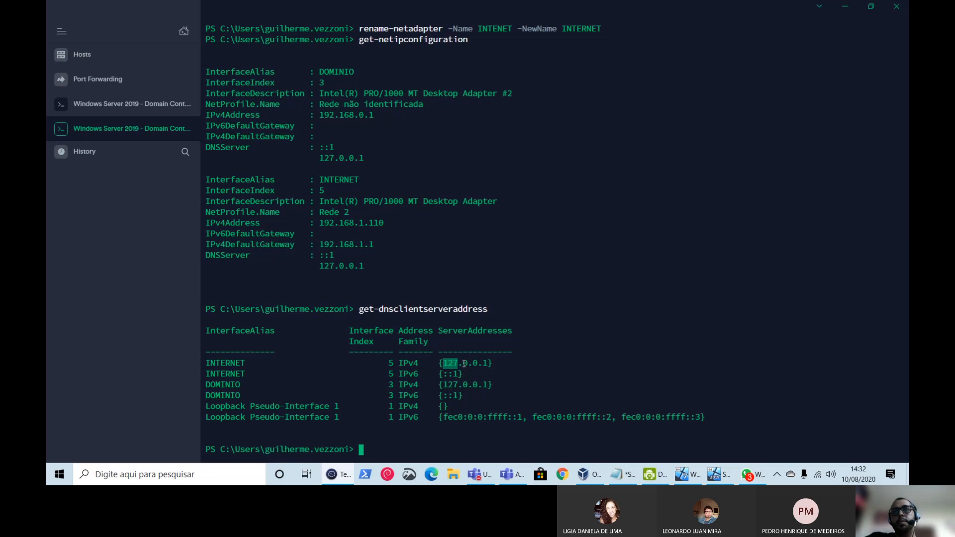
# - Highlight the DOMINIO IPv4 192.168.0.1 and its DNS server 127.0.0.1, then return to the client VM
pyautogui.moveTo(393, 375); pyautogui.dragTo(396, 353)
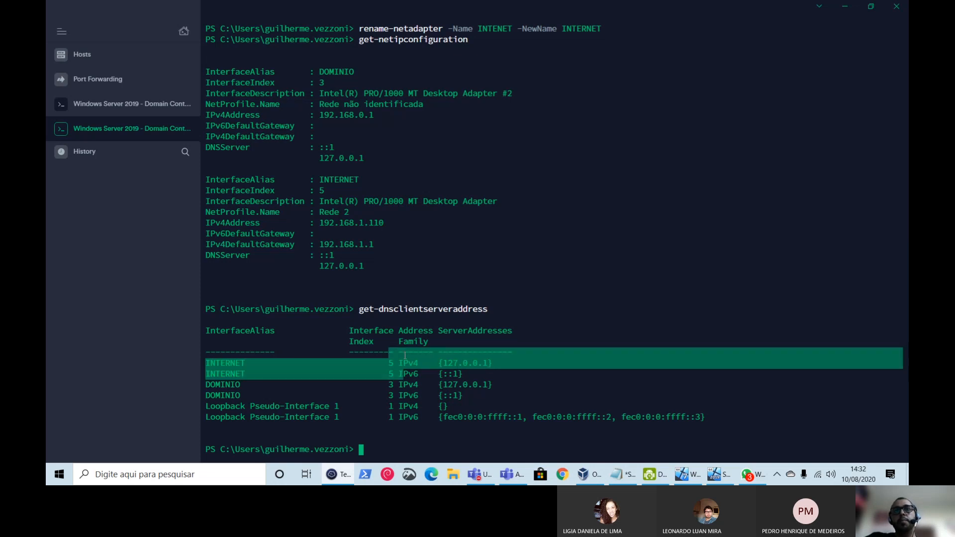
pyautogui.click(459, 366)
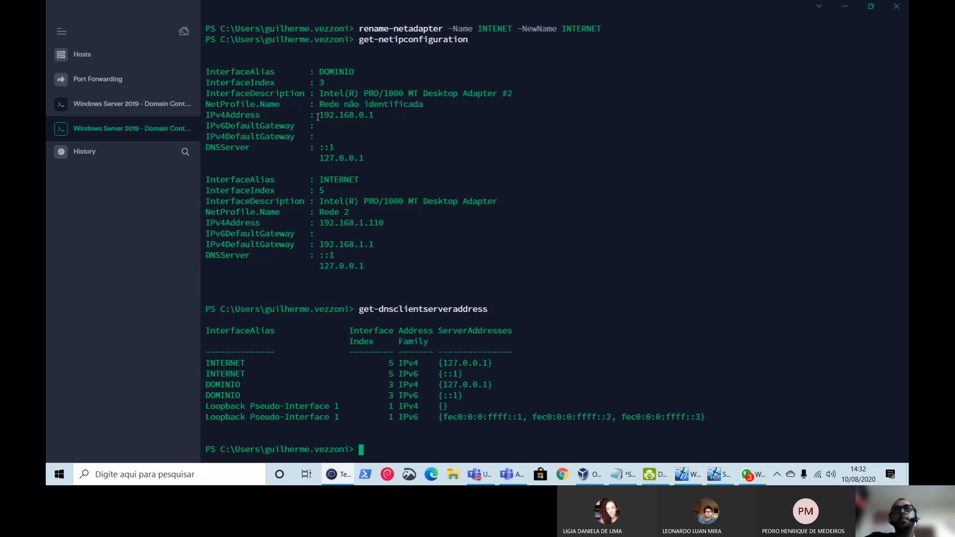
pyautogui.moveTo(318, 116); pyautogui.dragTo(377, 118)
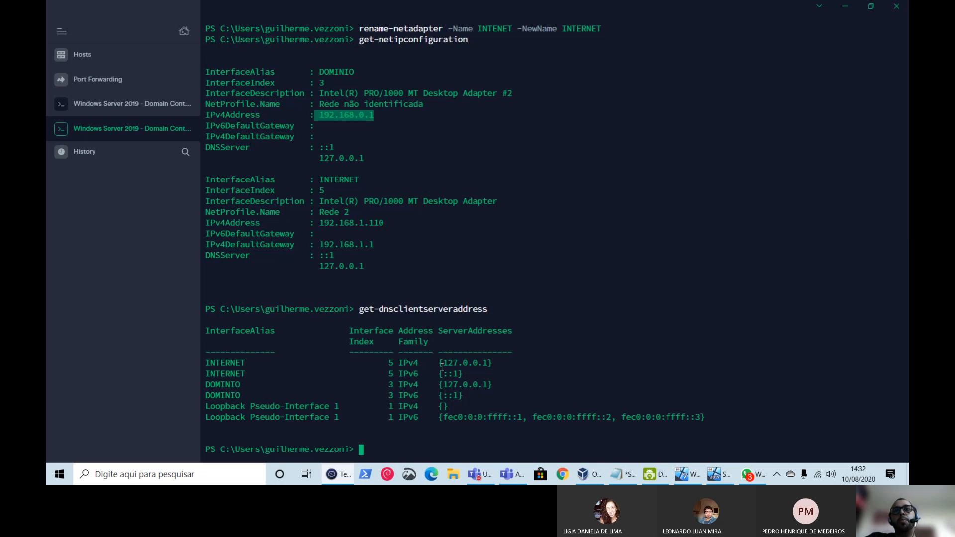
pyautogui.moveTo(441, 367); pyautogui.dragTo(491, 366)
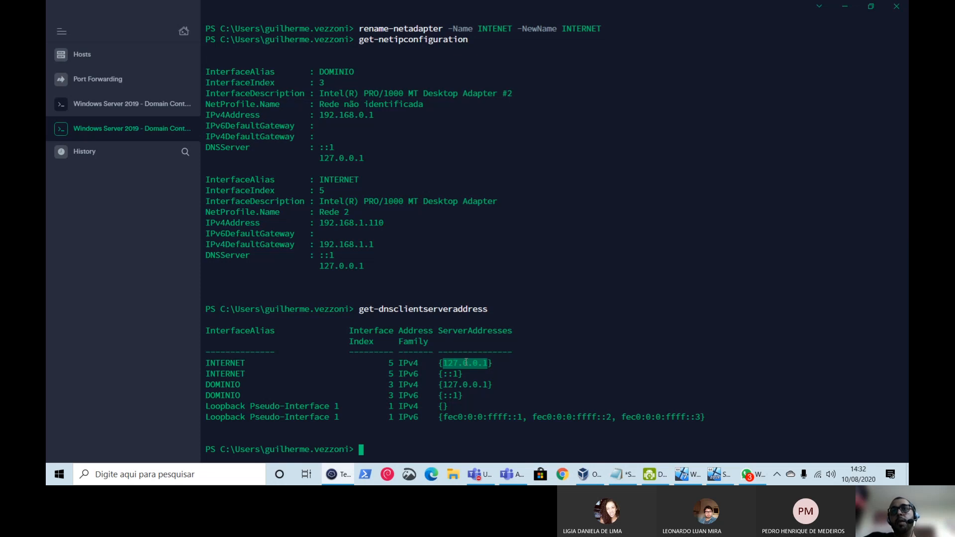
pyautogui.moveTo(463, 368); pyautogui.dragTo(493, 365)
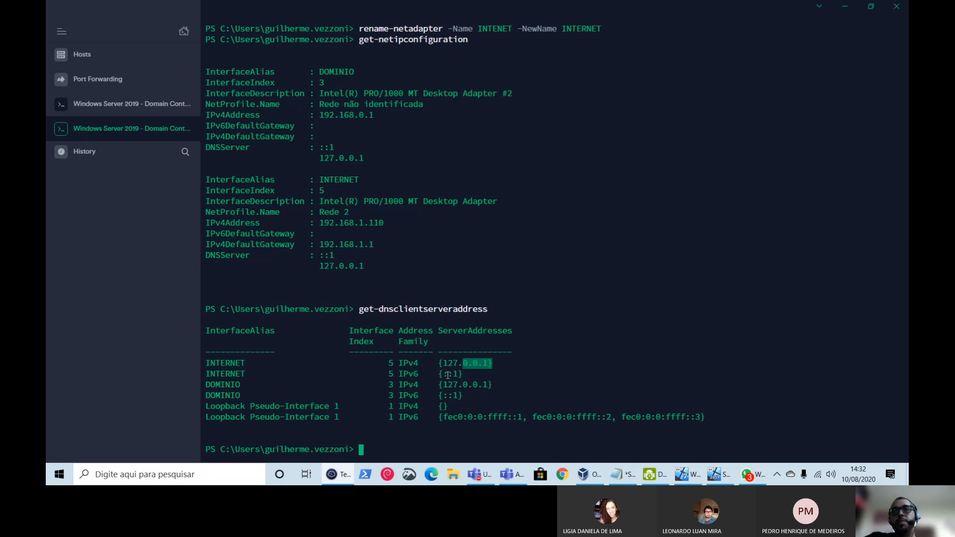
pyautogui.doubleClick(468, 364)
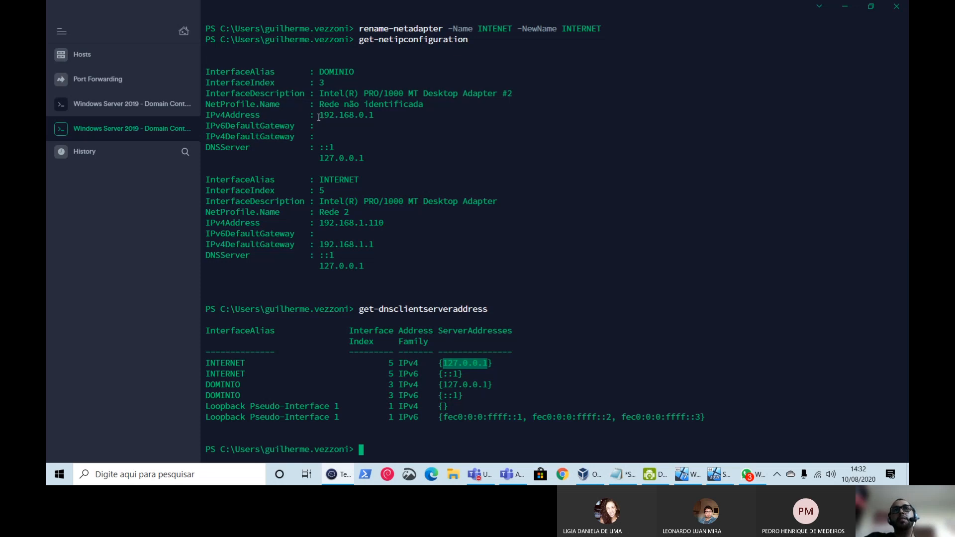
pyautogui.moveTo(319, 116); pyautogui.dragTo(384, 112)
pyautogui.moveTo(321, 158); pyautogui.dragTo(379, 164)
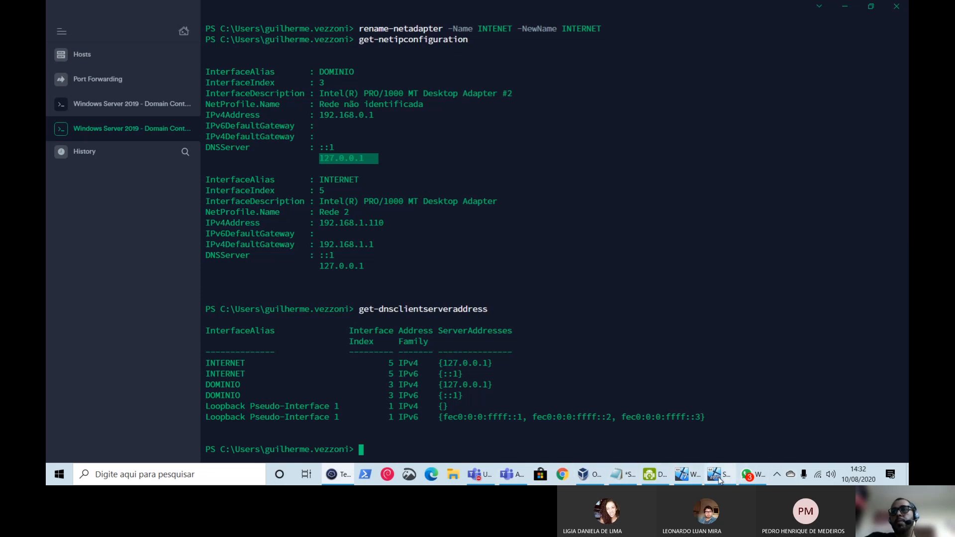
pyautogui.click(682, 480)
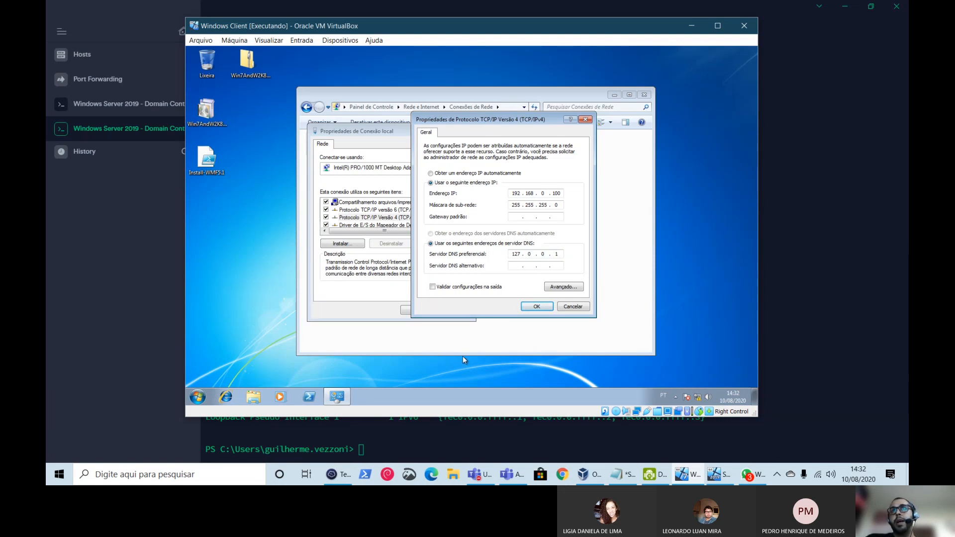
pyautogui.click(588, 475)
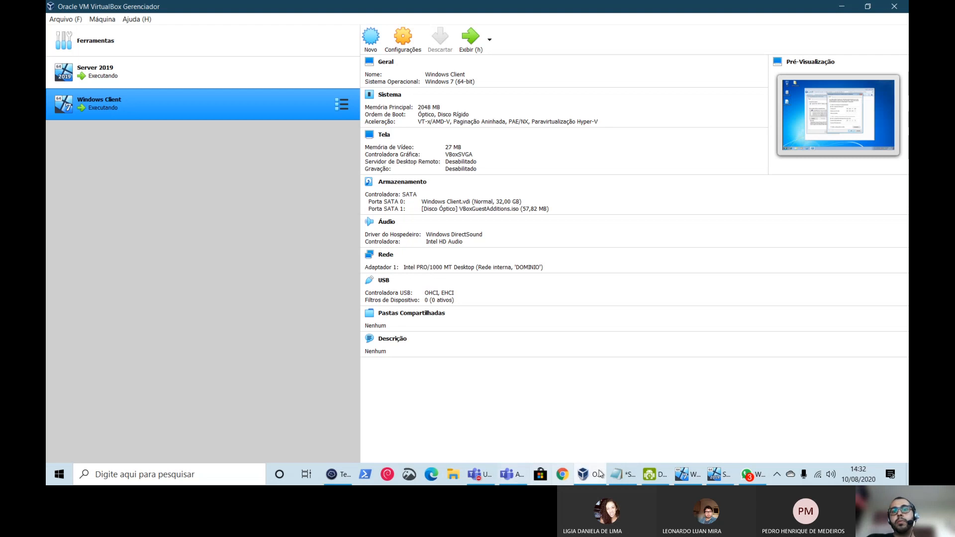
pyautogui.click(338, 475)
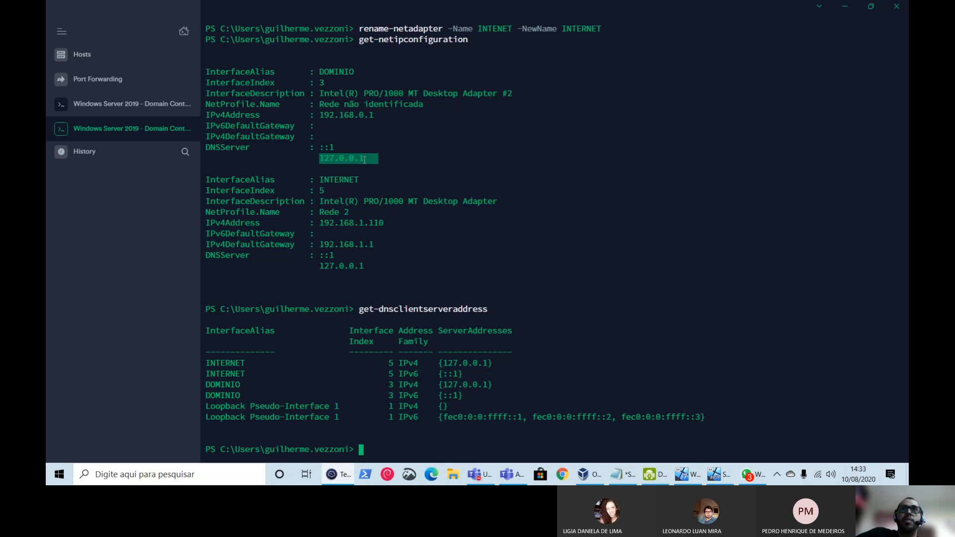
pyautogui.moveTo(319, 116); pyautogui.dragTo(375, 115)
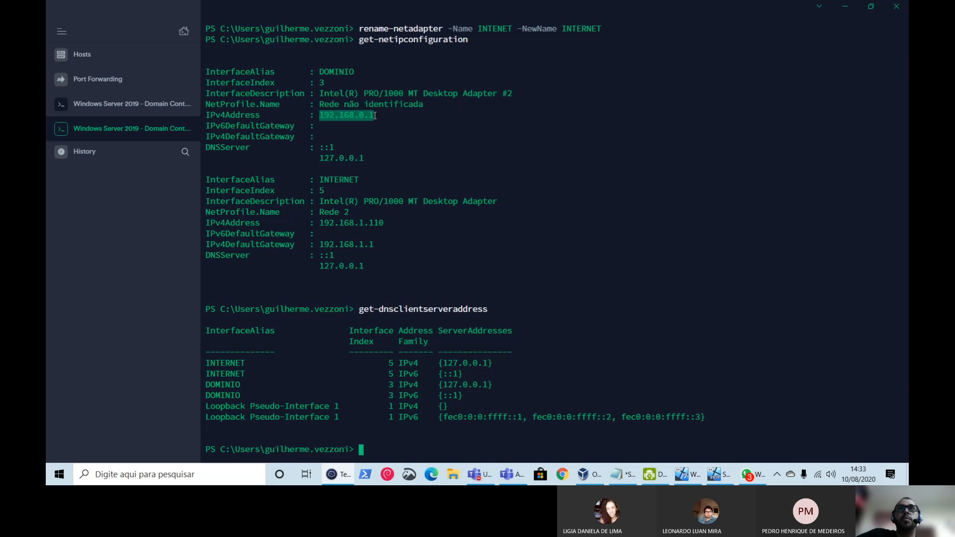
pyautogui.click(686, 474)
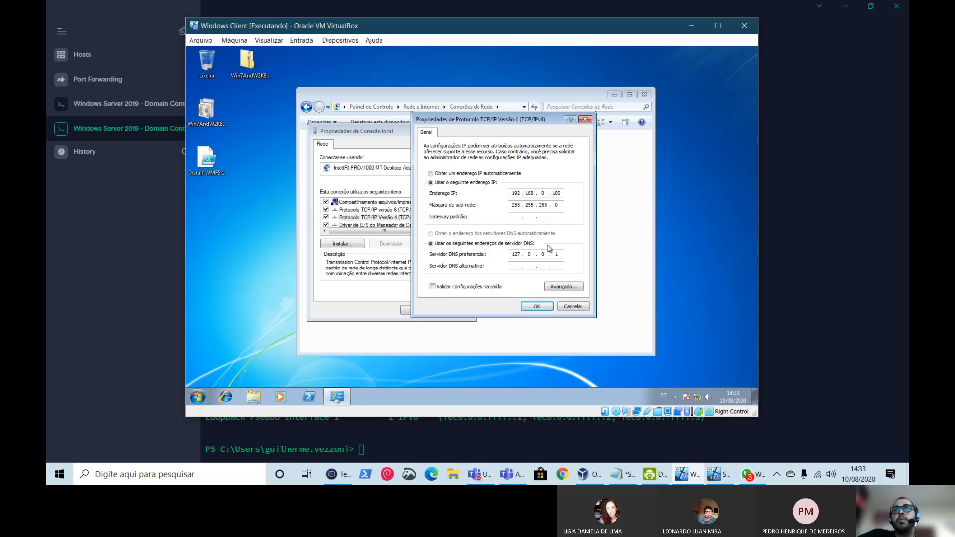
pyautogui.doubleClick(513, 193)
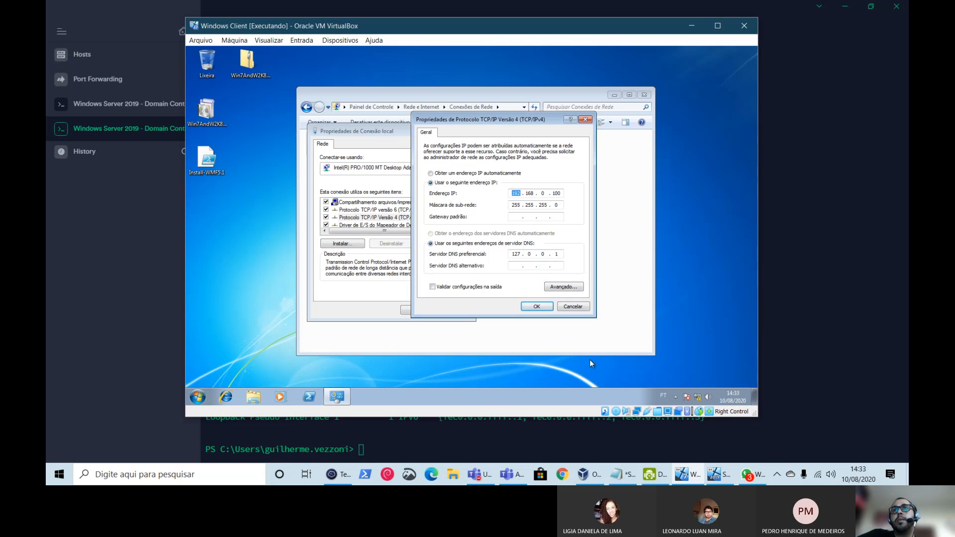
pyautogui.doubleClick(515, 255)
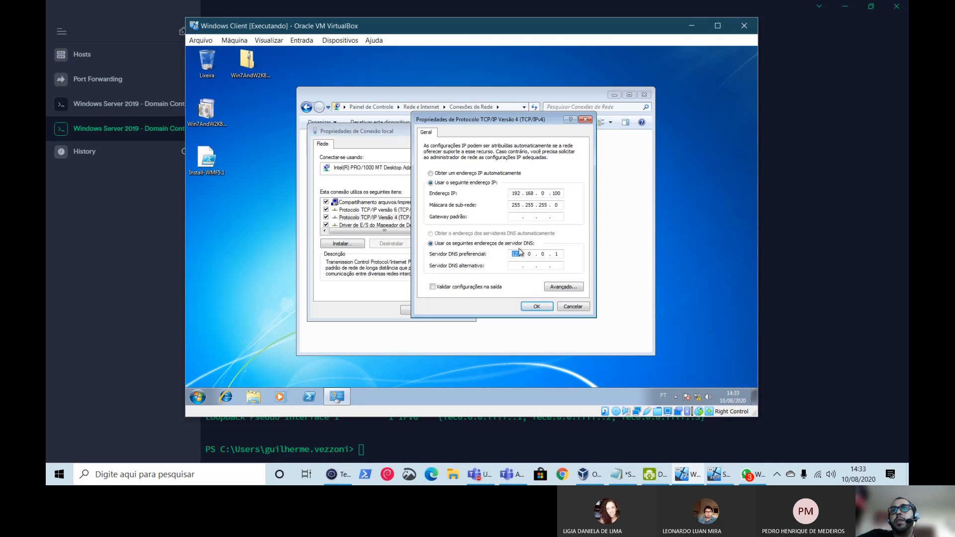
pyautogui.moveTo(497, 120); pyautogui.dragTo(417, 103)
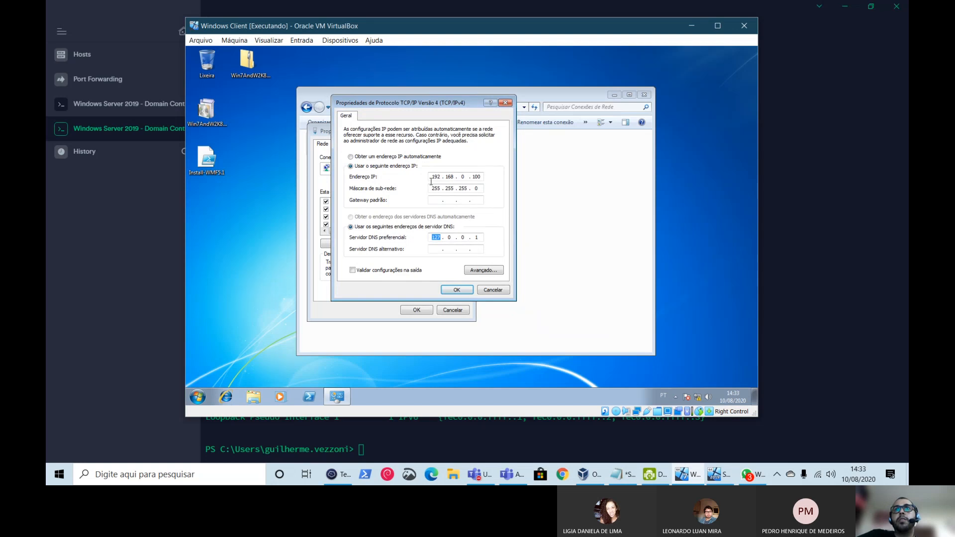
pyautogui.doubleClick(433, 177)
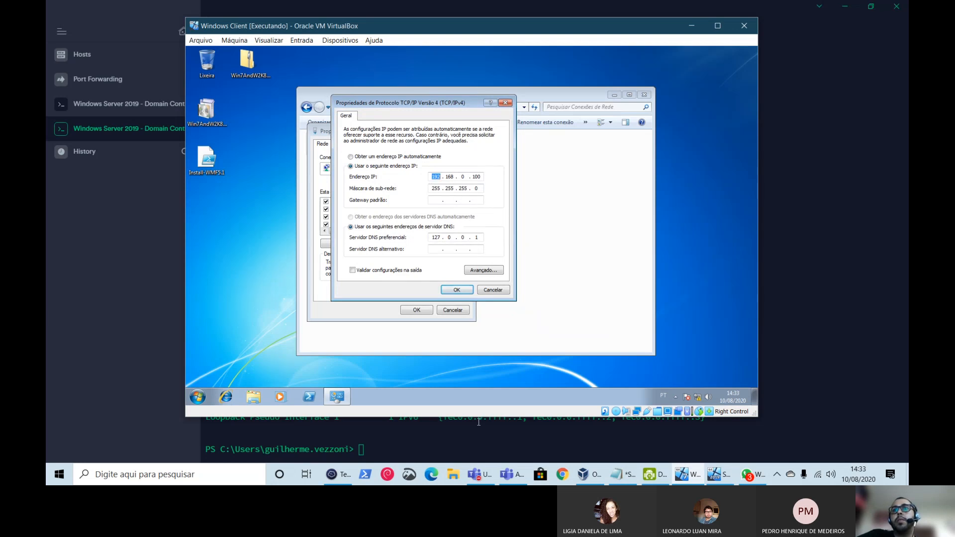
pyautogui.click(486, 451)
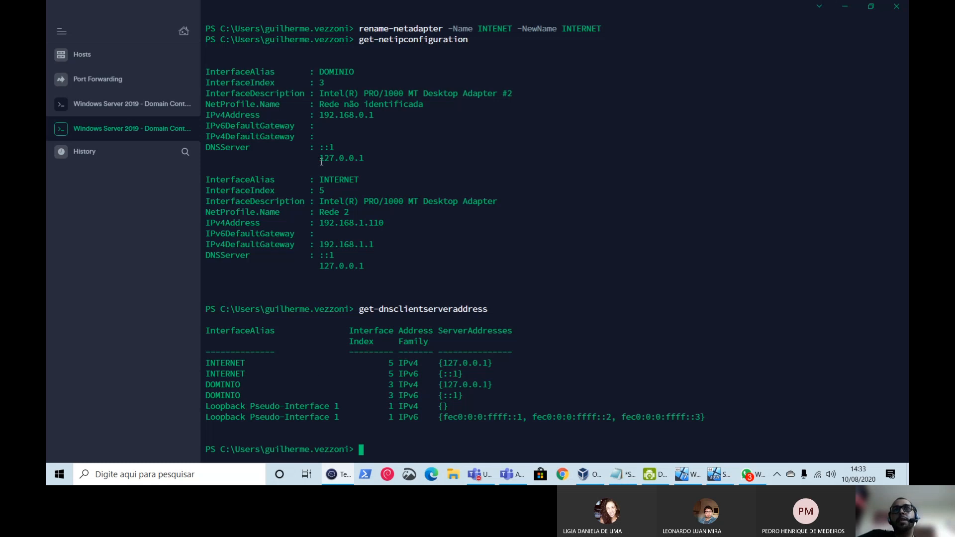
pyautogui.moveTo(320, 158); pyautogui.dragTo(365, 159)
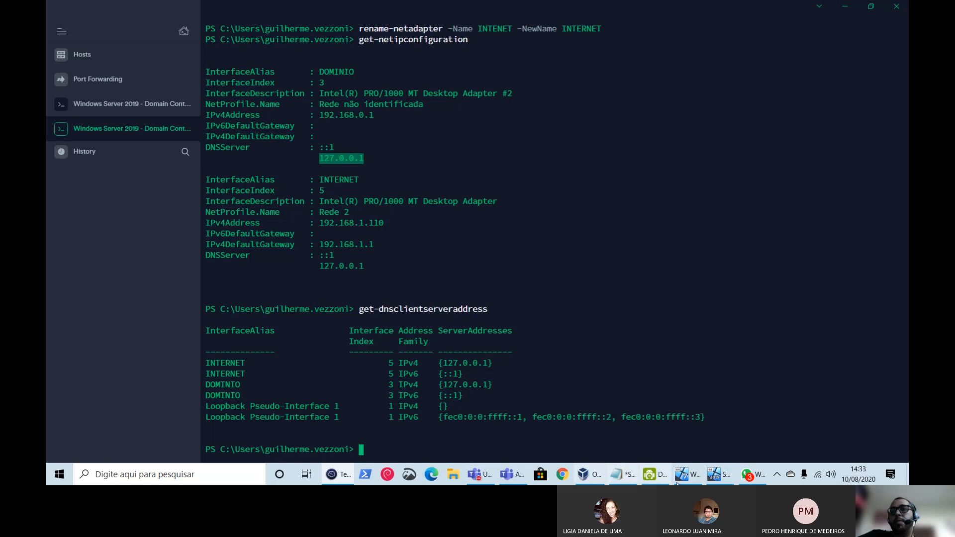
pyautogui.click(727, 481)
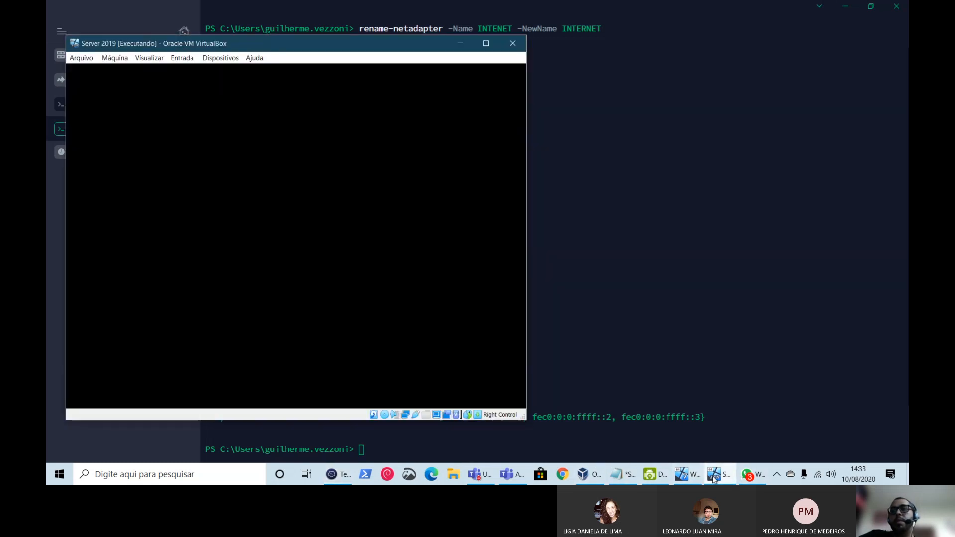
pyautogui.click(714, 480)
pyautogui.click(690, 478)
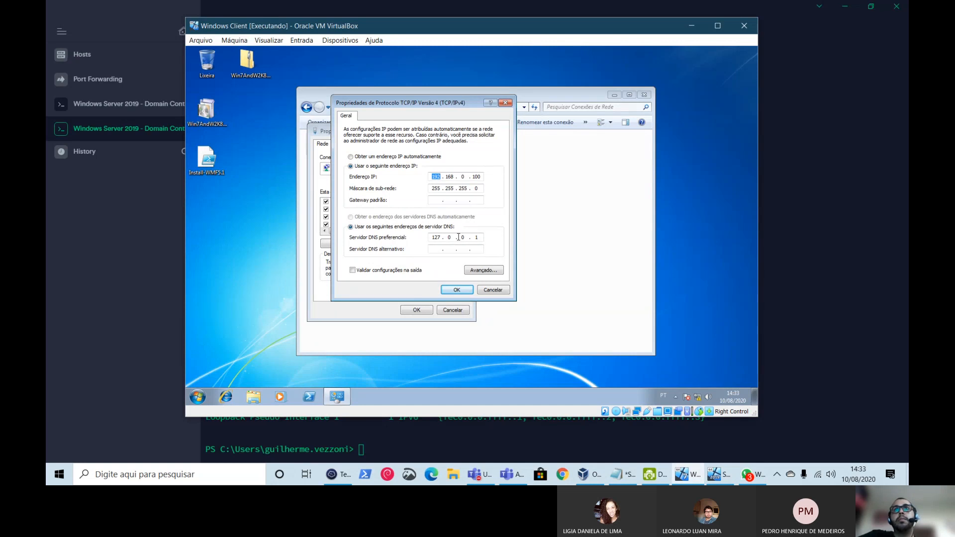
pyautogui.click(433, 437)
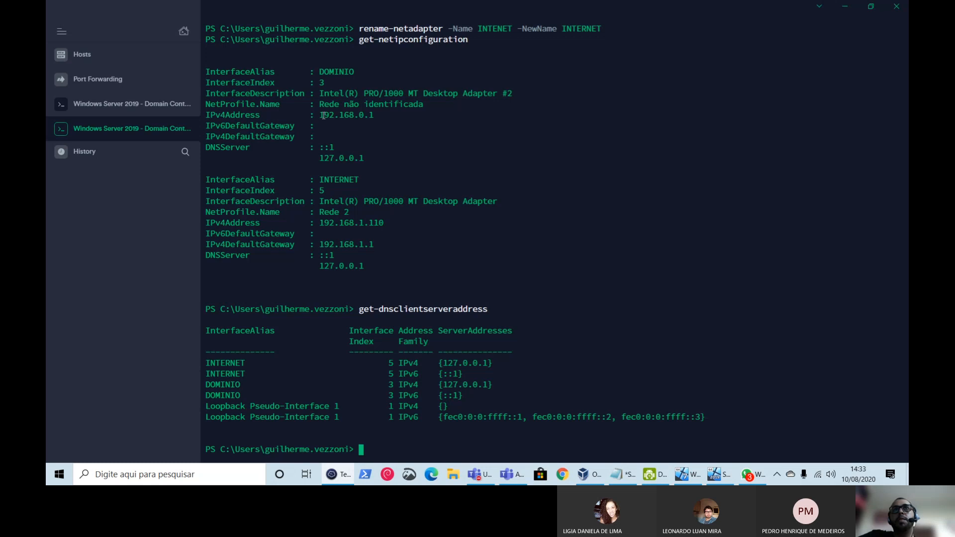
pyautogui.moveTo(323, 116); pyautogui.dragTo(379, 116)
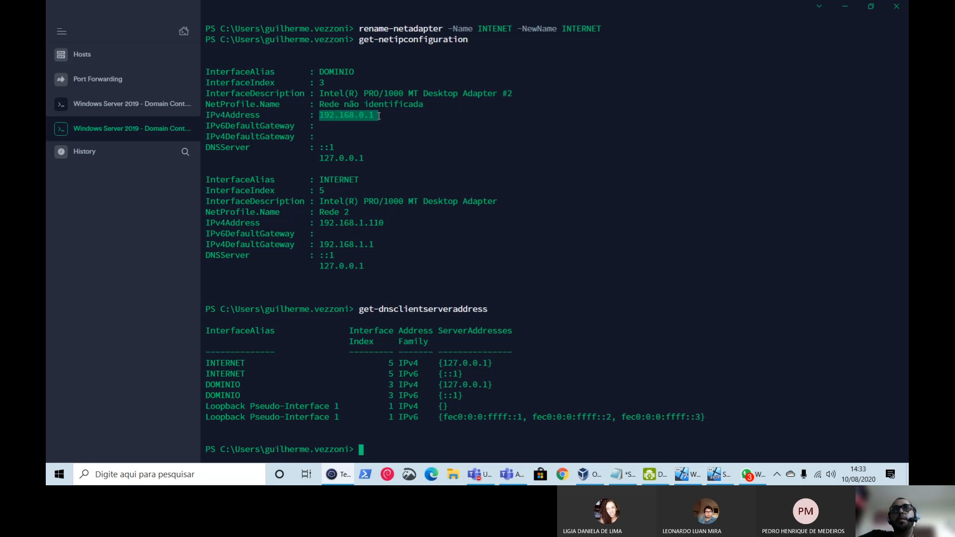
# - Change the preferred DNS server to 192.168.0.1, re-entering 192 as the client IP's first octet
pyautogui.click(686, 475)
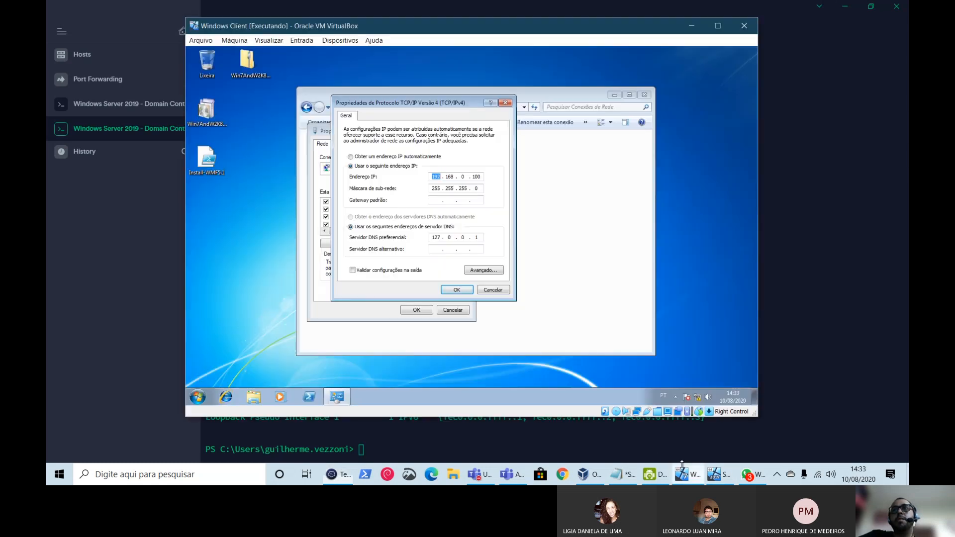
pyautogui.doubleClick(438, 237)
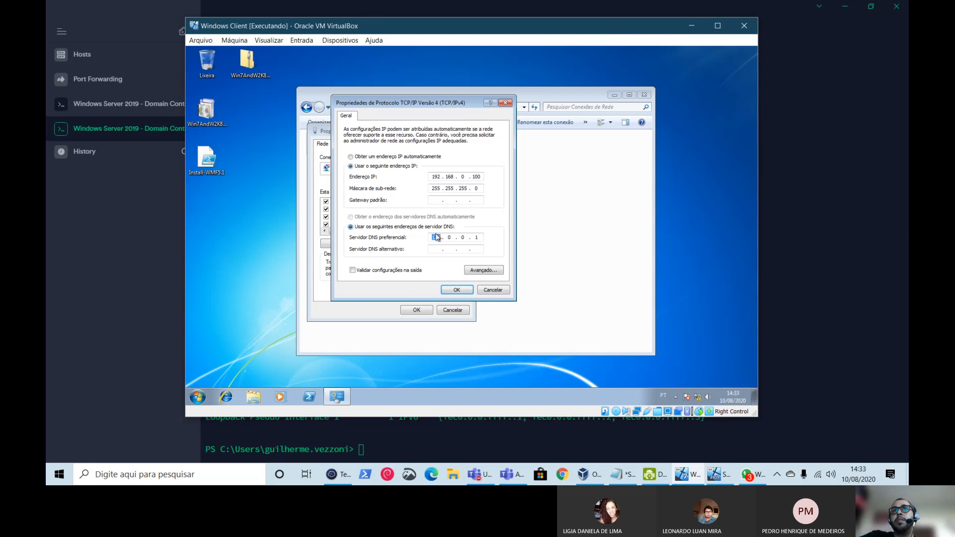
pyautogui.write('192 . 168 . 0')
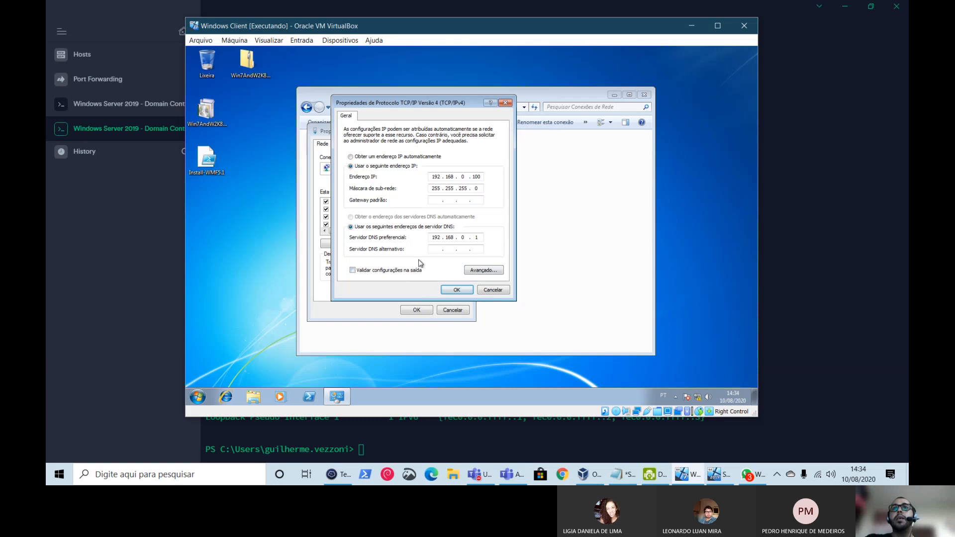
pyautogui.doubleClick(435, 178)
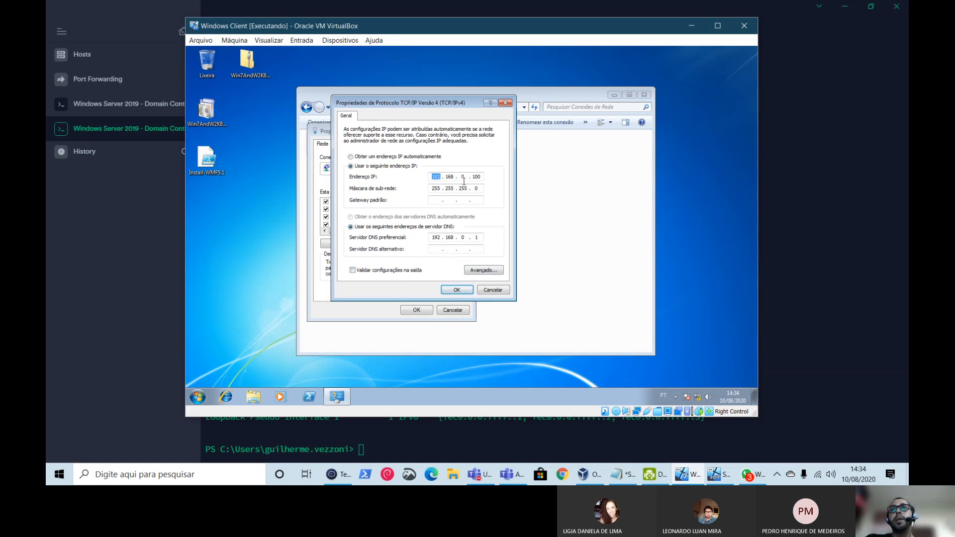
pyautogui.write('192')
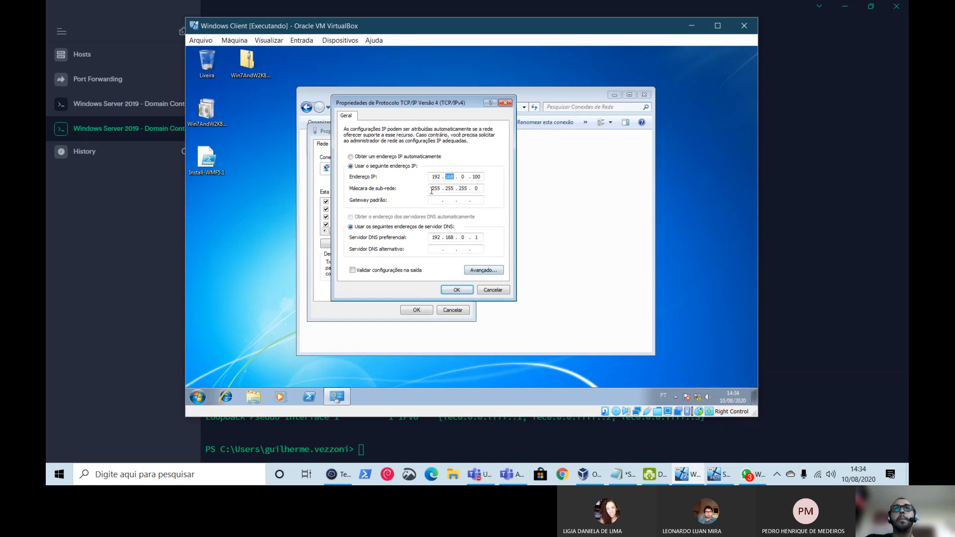
pyautogui.press('Tab')
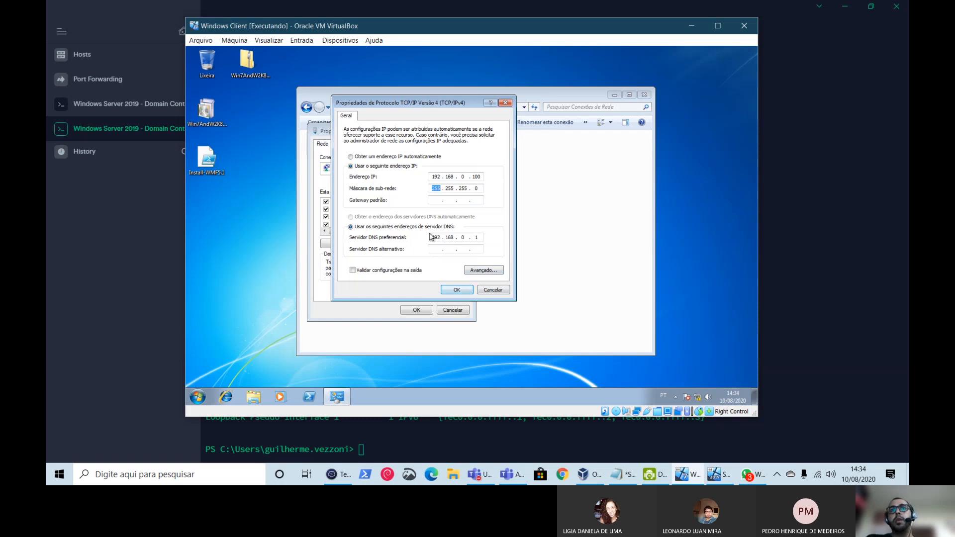
pyautogui.click(436, 237)
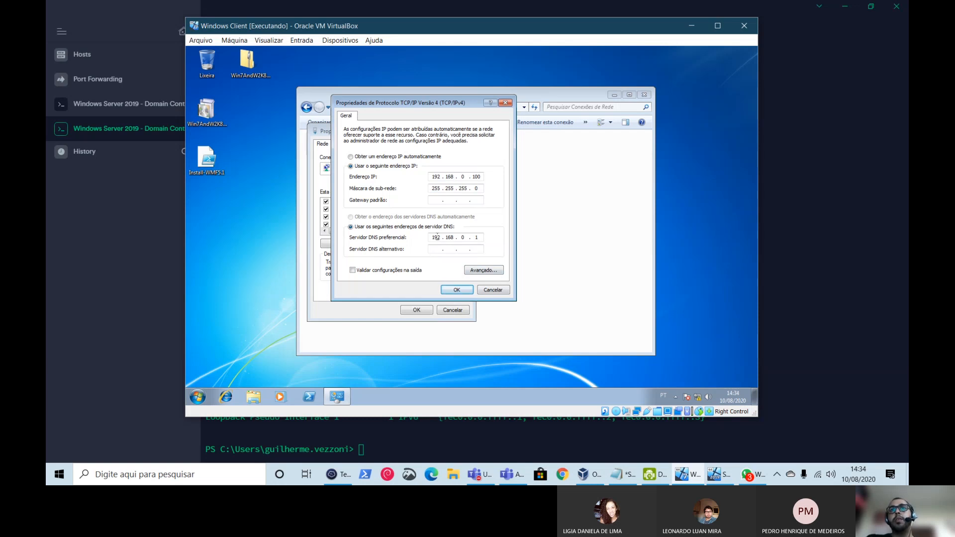
pyautogui.click(150, 267)
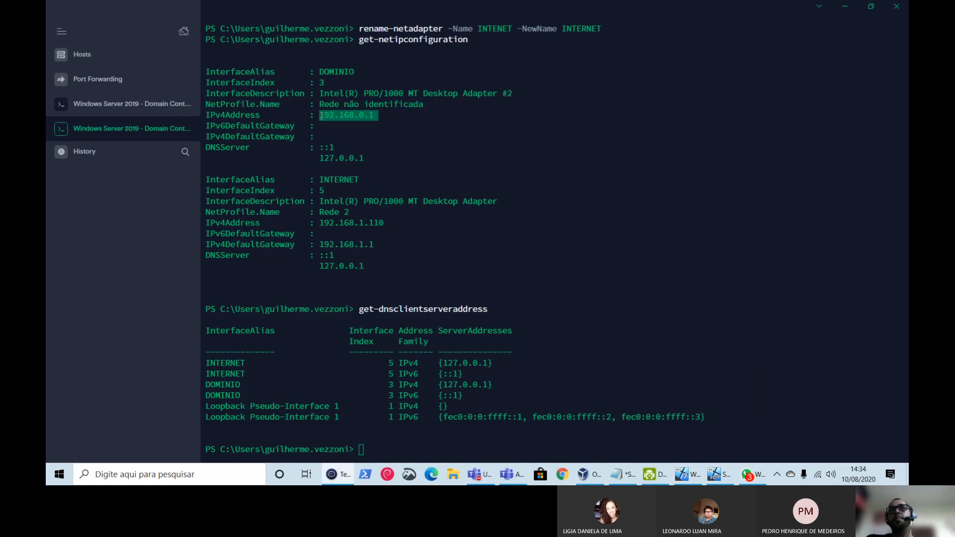
pyautogui.click(688, 474)
# - Apply the IPv4 and connection properties, then disable and re-enable Conexão local
pyautogui.click(457, 289)
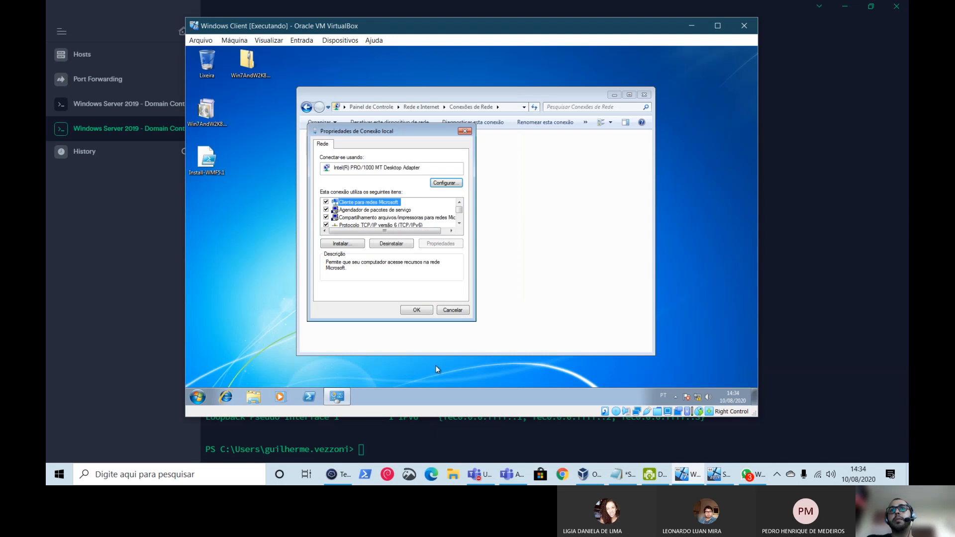
pyautogui.click(452, 310)
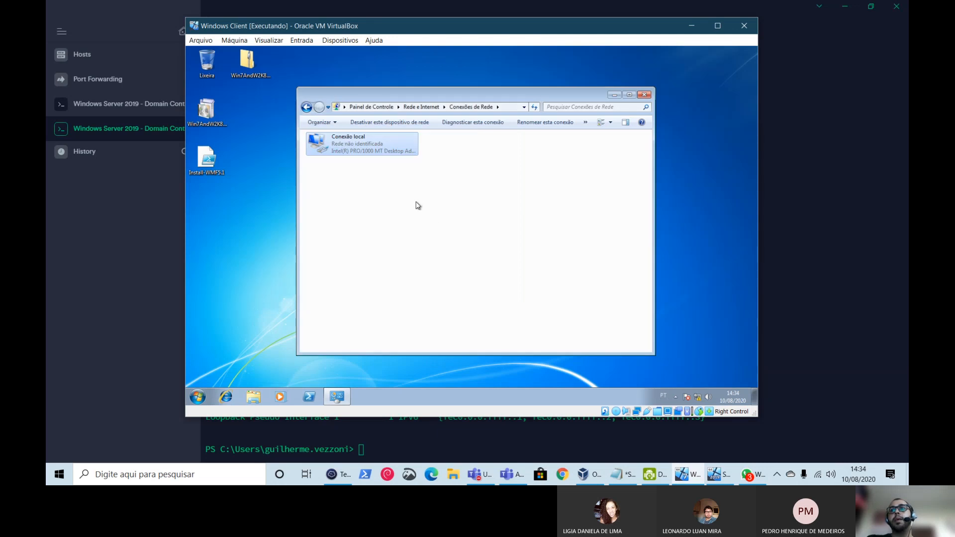
pyautogui.doubleClick(358, 144)
pyautogui.click(476, 296)
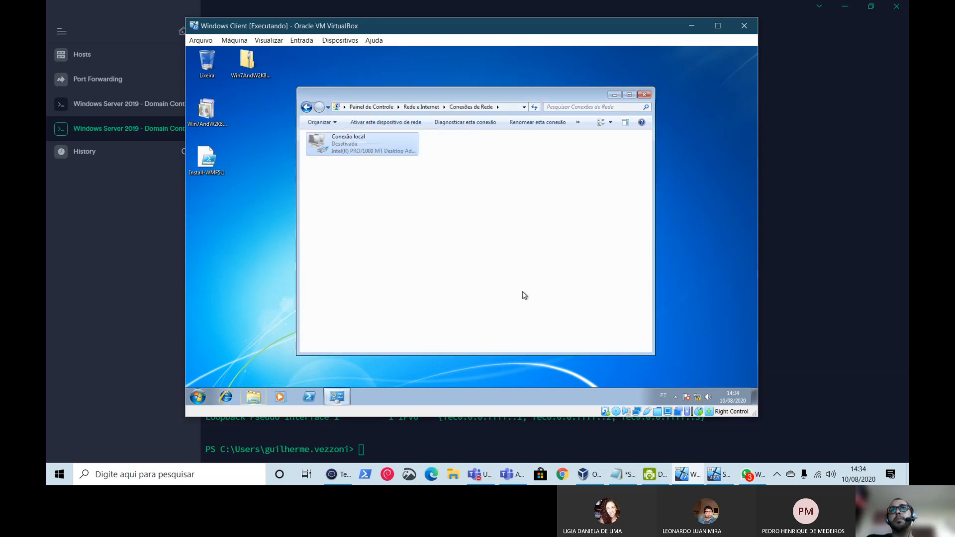
pyautogui.click(369, 122)
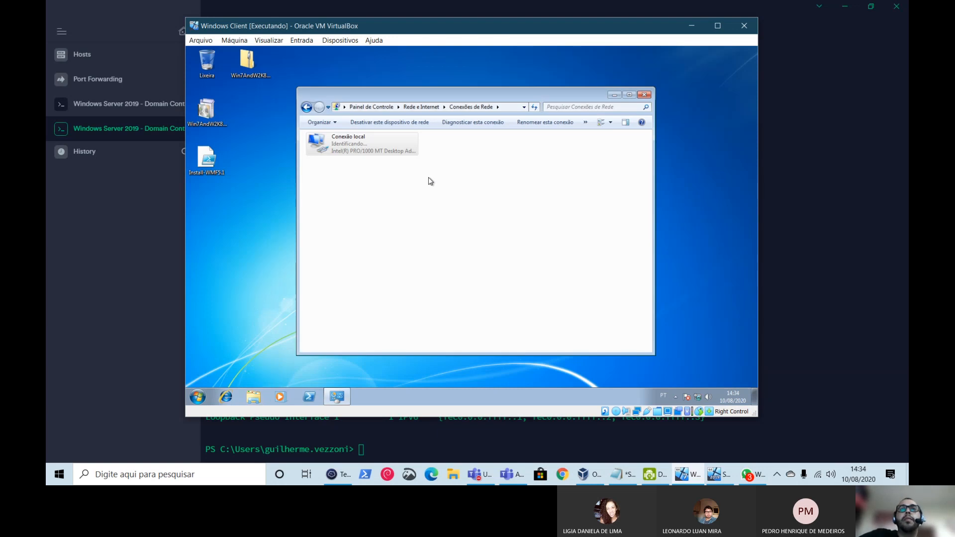
# - Check the connection's Details for the new IP settings, then close Details and Status
pyautogui.doubleClick(359, 152)
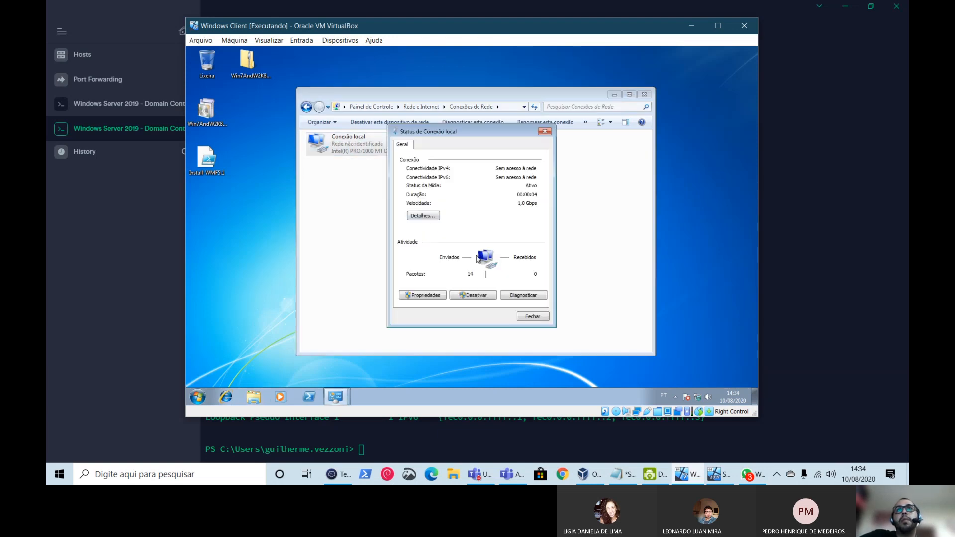
pyautogui.click(421, 216)
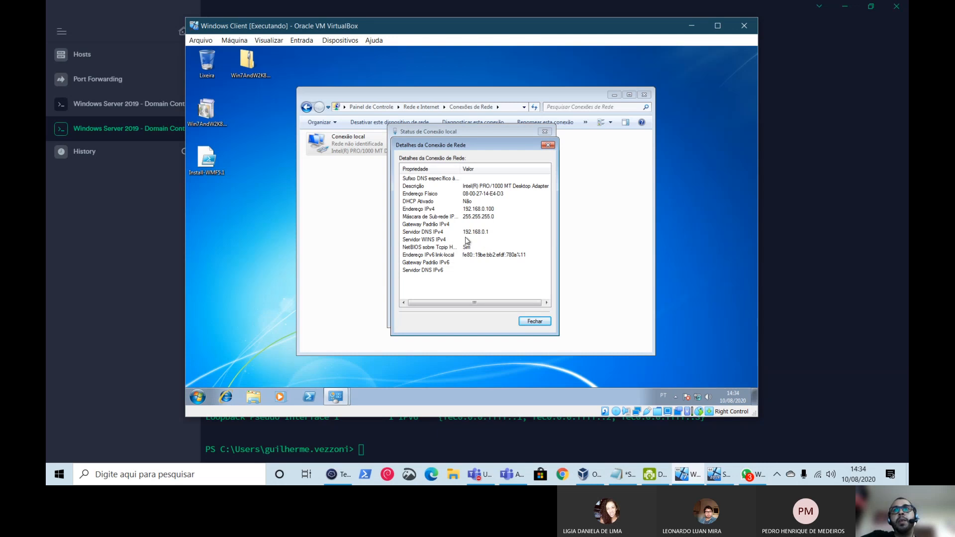
pyautogui.click(534, 322)
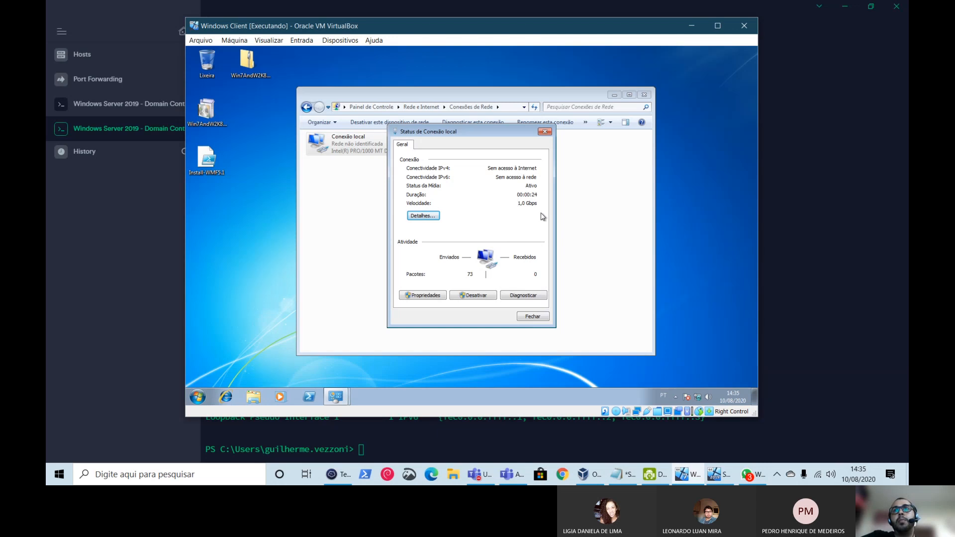
pyautogui.click(532, 316)
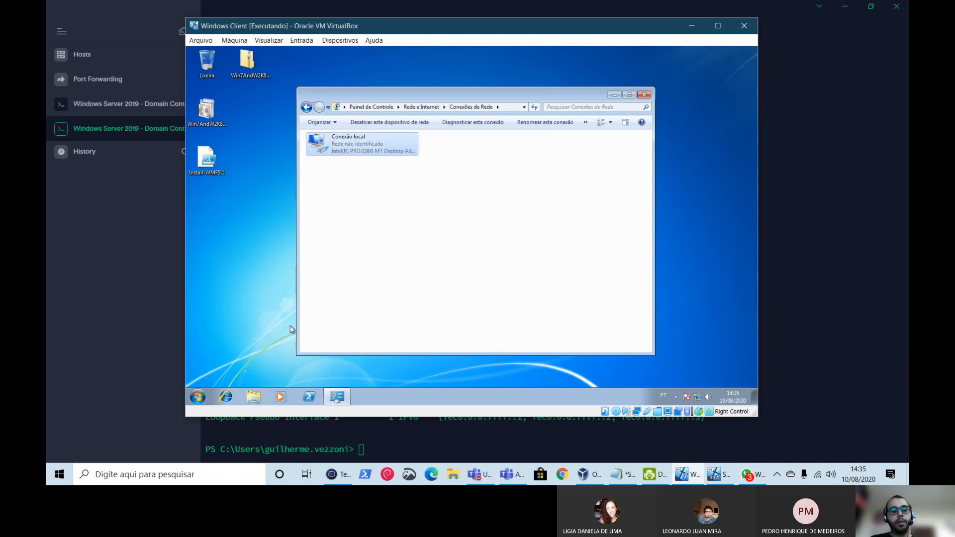
# - Launch cmd, enlarge and reposition its window, and ping vezzoni.local
pyautogui.press('super+r')
pyautogui.write('cmd')
pyautogui.press('Return')
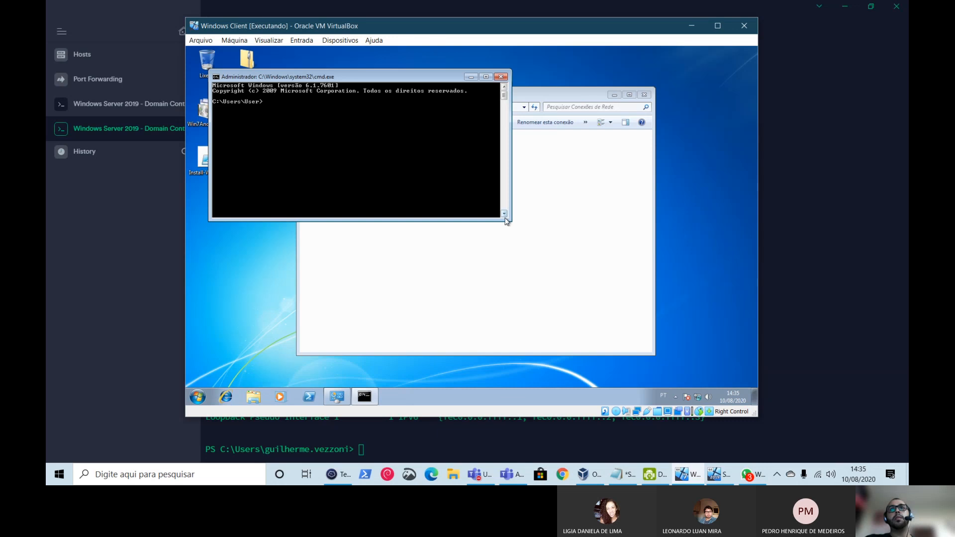
pyautogui.moveTo(511, 217); pyautogui.dragTo(518, 301)
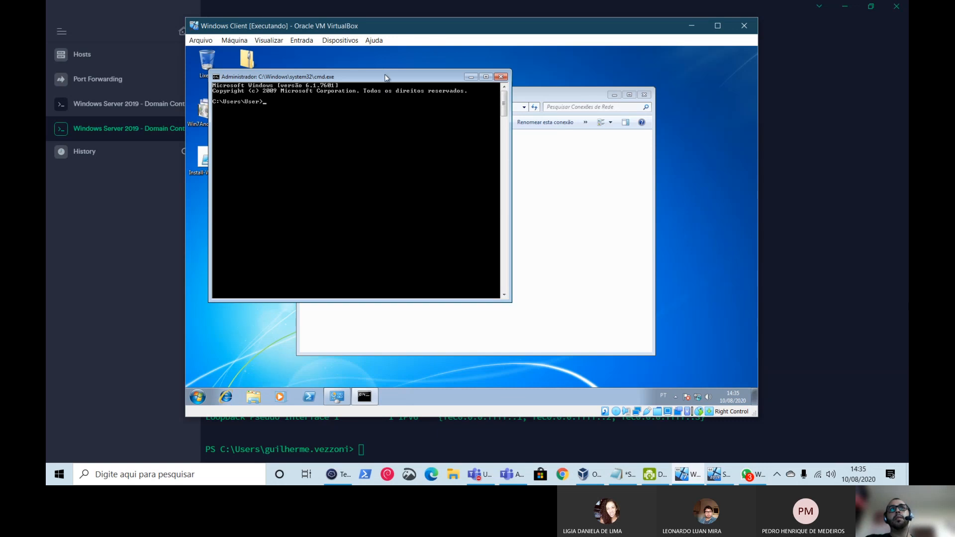
pyautogui.moveTo(386, 76); pyautogui.dragTo(491, 117)
pyautogui.write('ping')
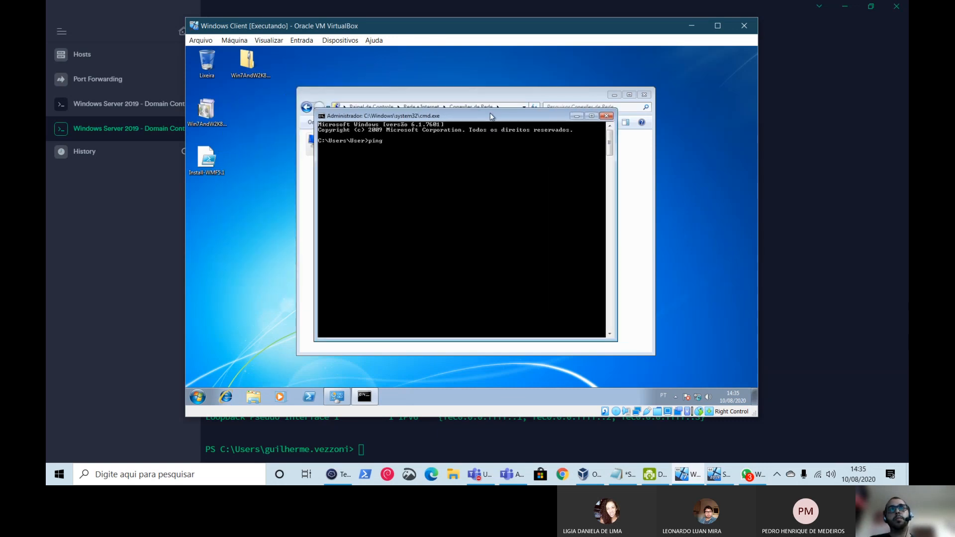
pyautogui.write(' vezzoni.local')
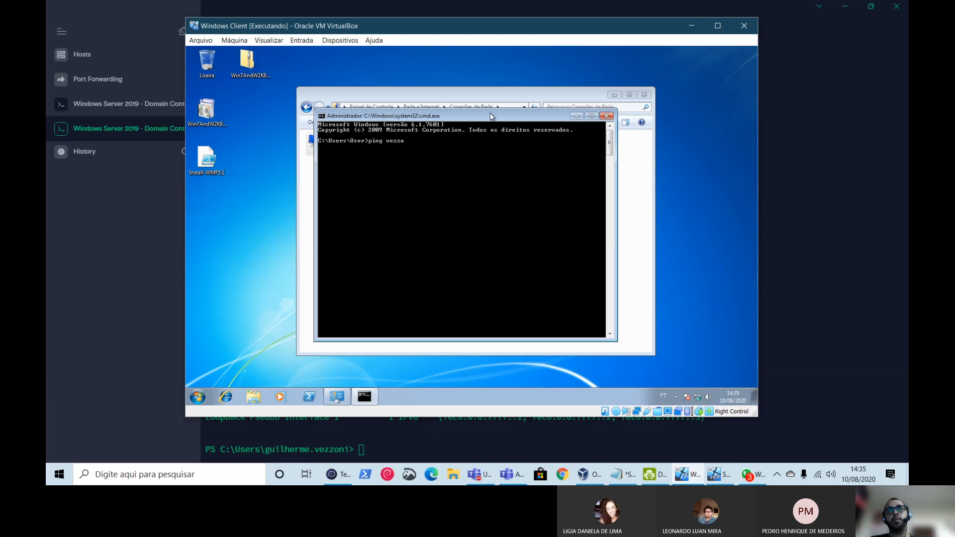
pyautogui.press('Return')
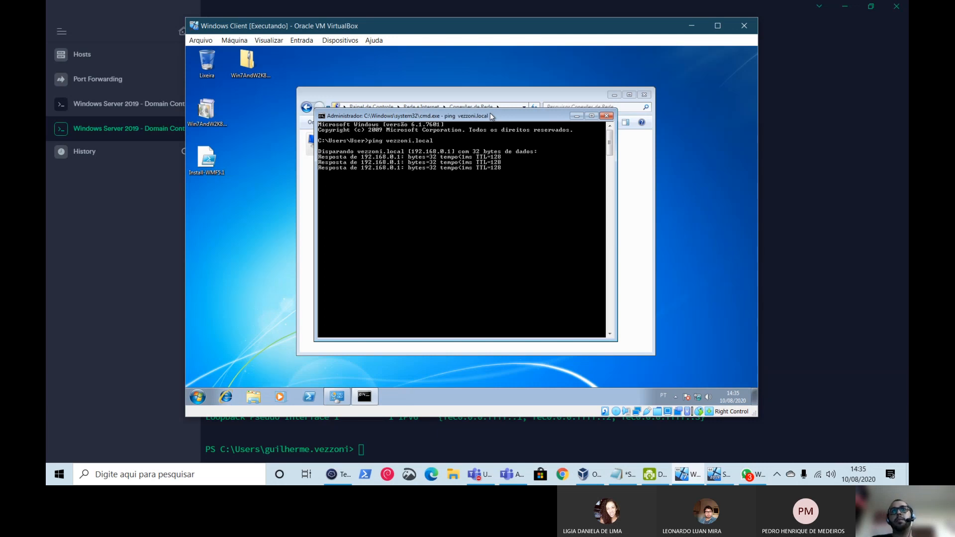
# - Ping srv2019 to confirm it answers with no packet loss
pyautogui.press('Return')
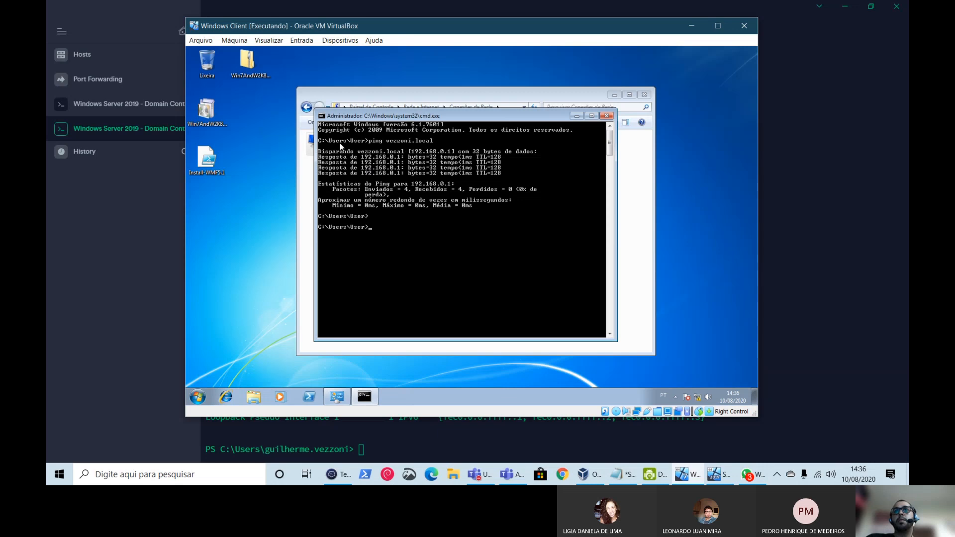
pyautogui.write('ping')
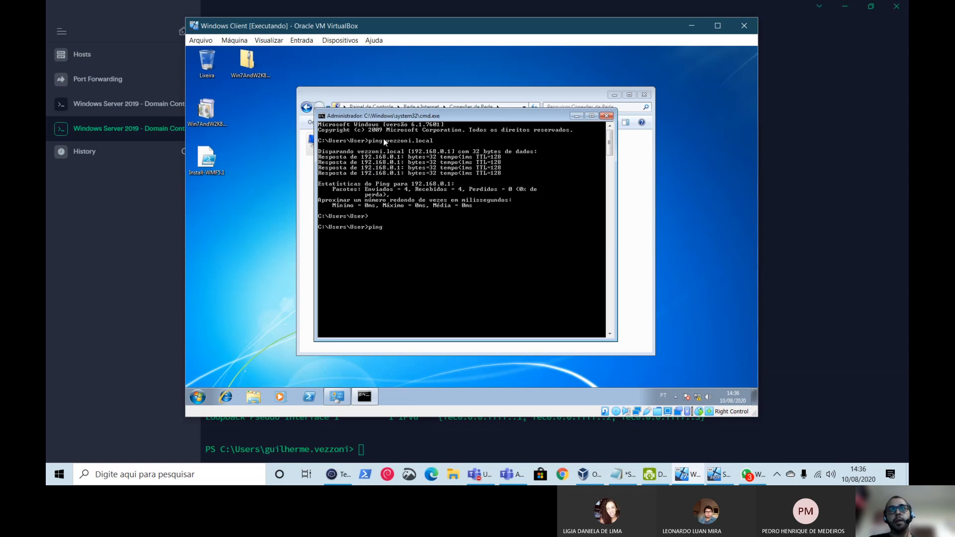
pyautogui.write(' srv2019')
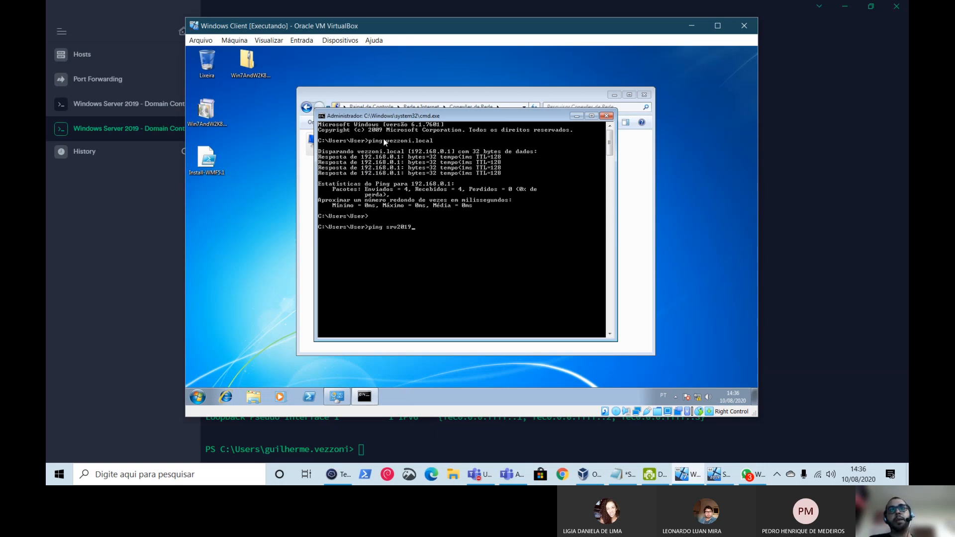
pyautogui.press('Return')
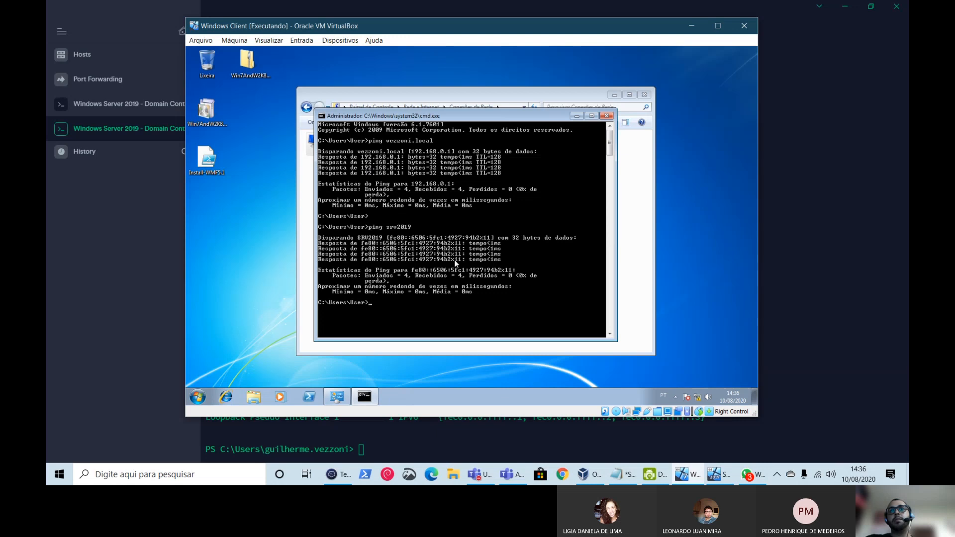
pyautogui.click(508, 477)
pyautogui.click(509, 479)
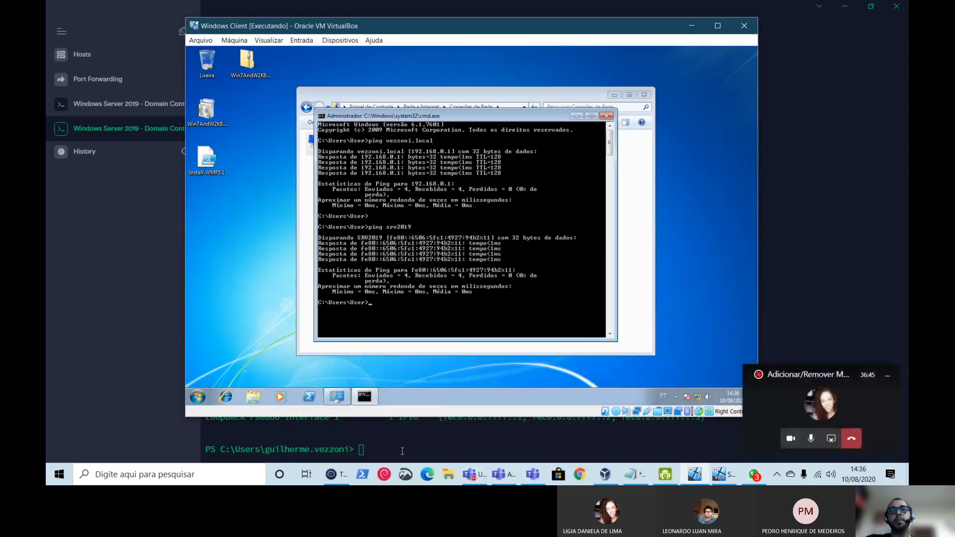
# - Close the client's command prompt and Conexões de Rede windows after glancing at Termius
pyautogui.click(337, 474)
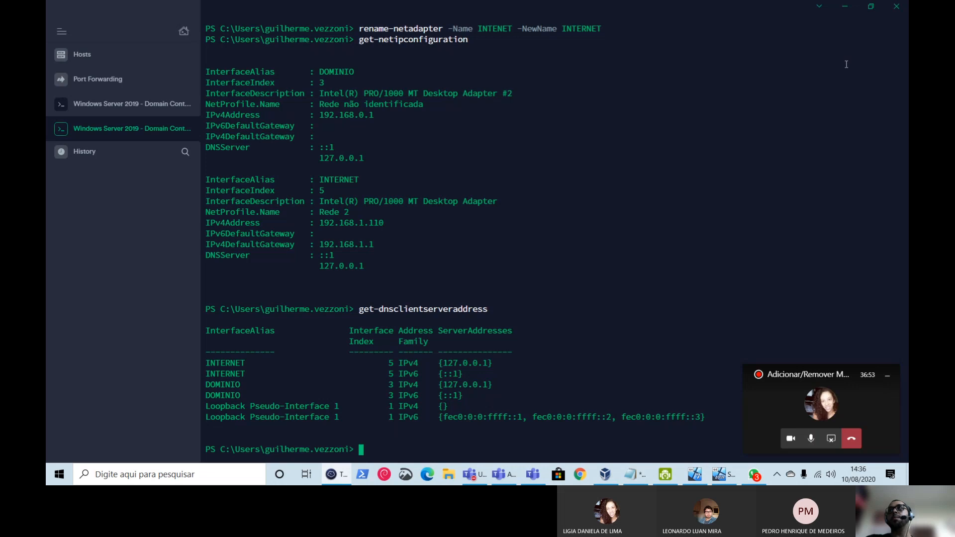
pyautogui.click(845, 6)
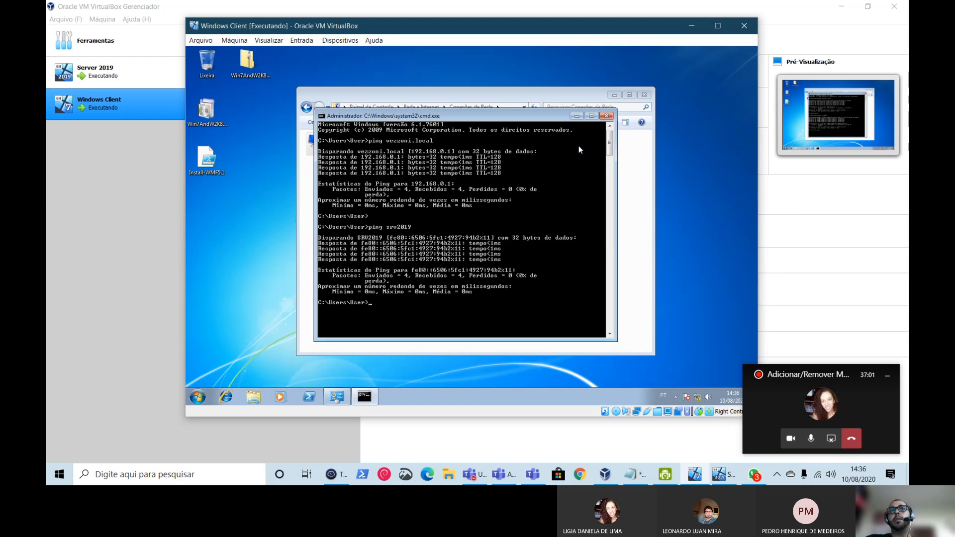
pyautogui.click(606, 117)
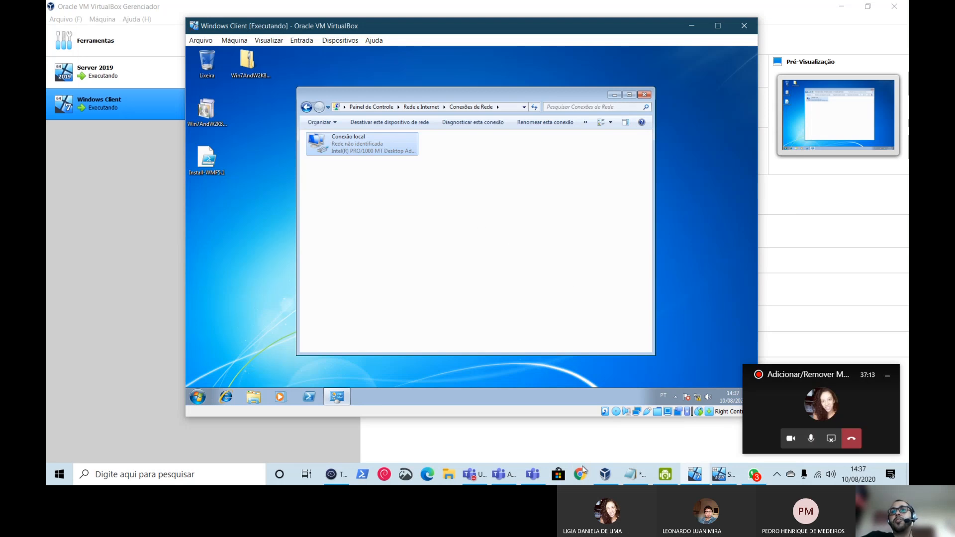
pyautogui.moveTo(721, 474)
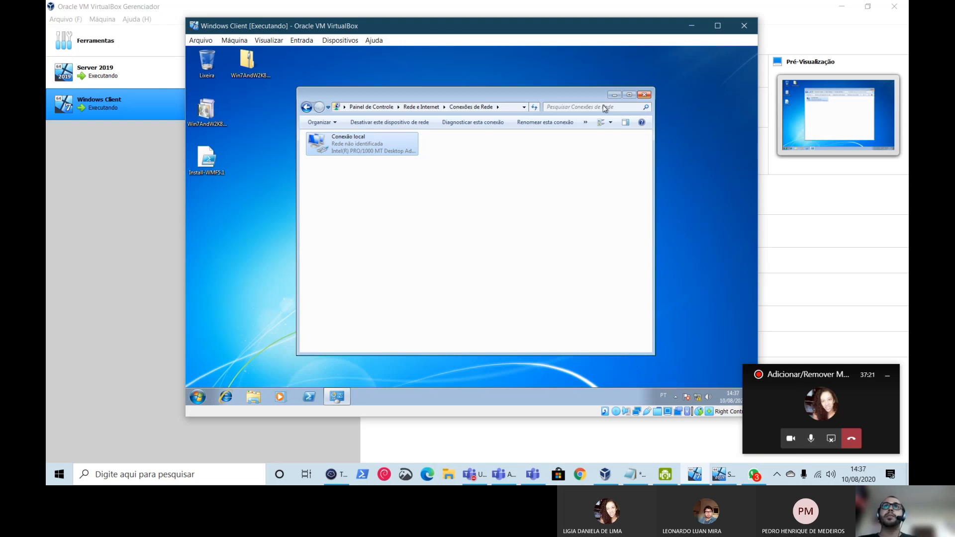
pyautogui.click(645, 95)
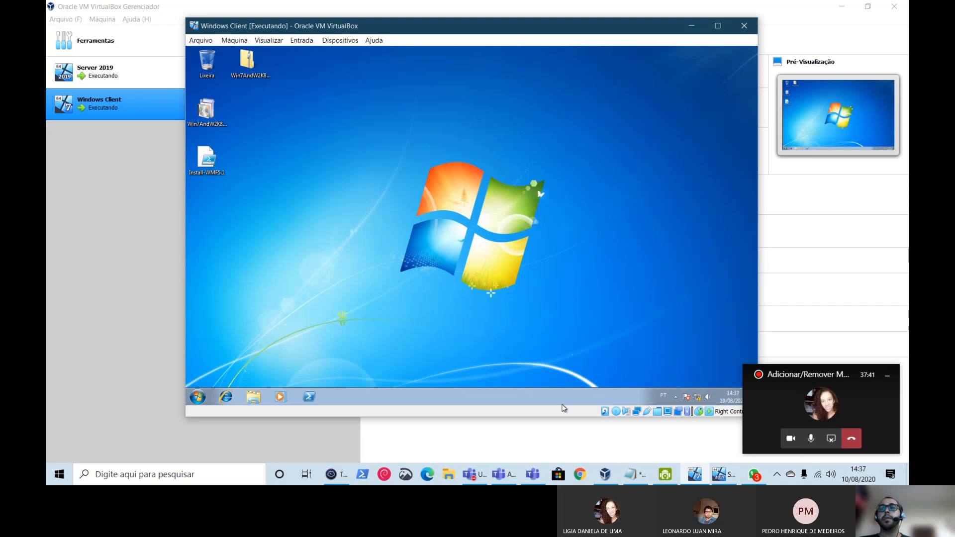
pyautogui.click(722, 478)
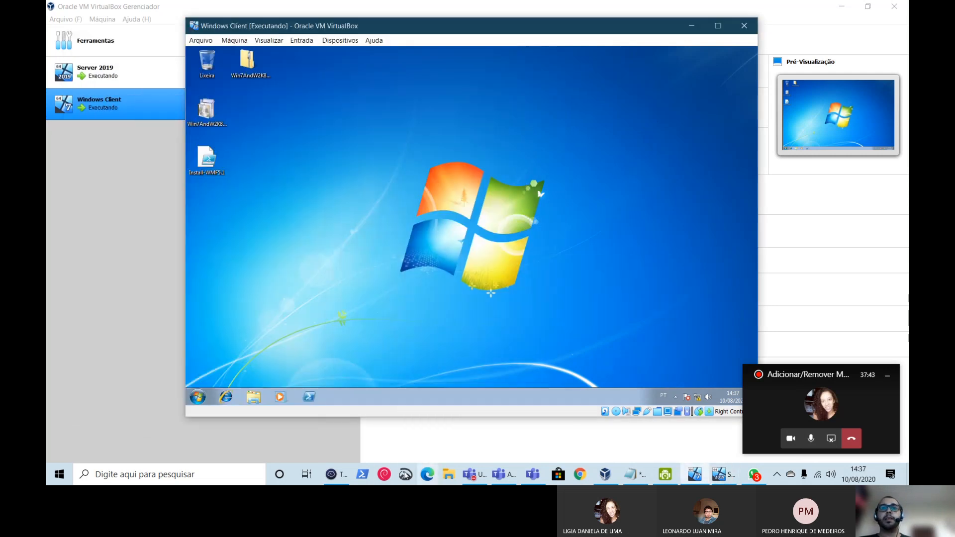
pyautogui.click(331, 475)
# - Highlight the server's DOMINIO and INTERNET adapter blocks, marking 192.168.1.110 and the 192.168.0 prefix
pyautogui.scroll(2, 278, 223)
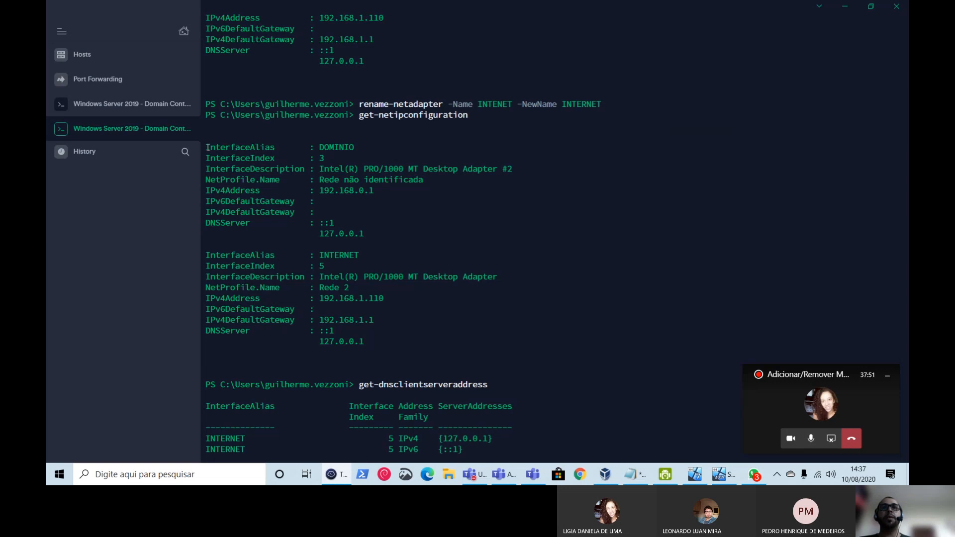
pyautogui.moveTo(206, 149); pyautogui.dragTo(366, 234)
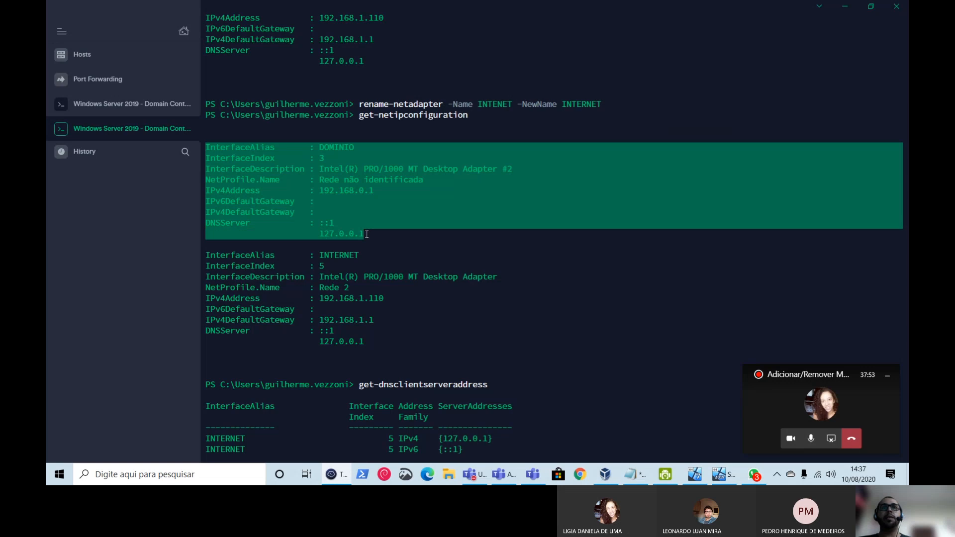
pyautogui.moveTo(211, 259); pyautogui.dragTo(372, 344)
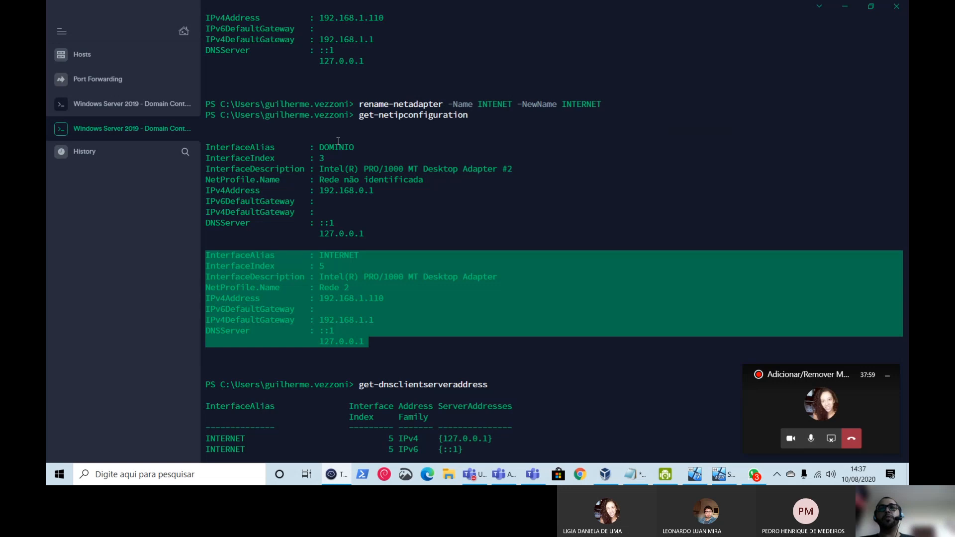
pyautogui.moveTo(388, 299); pyautogui.dragTo(321, 298)
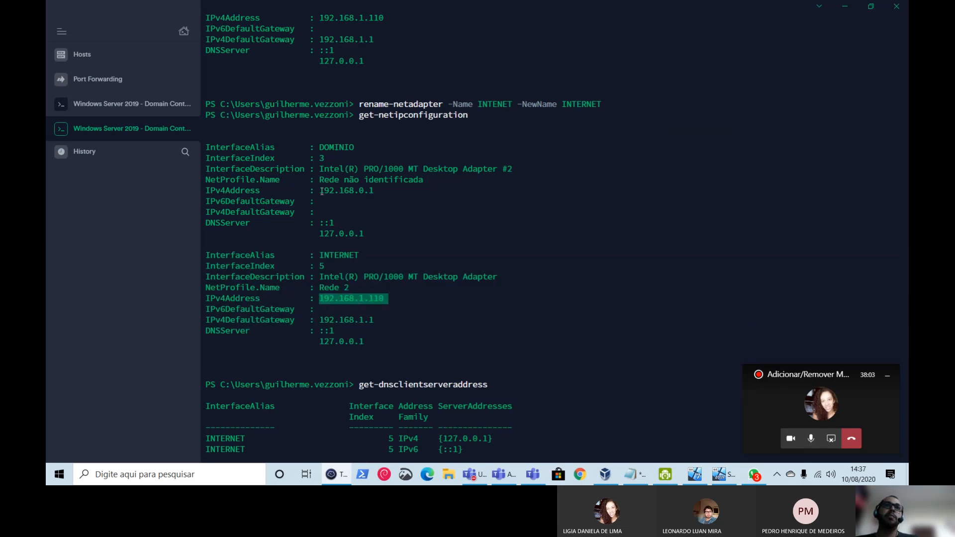
pyautogui.moveTo(363, 300); pyautogui.dragTo(327, 304)
pyautogui.moveTo(364, 191); pyautogui.dragTo(319, 192)
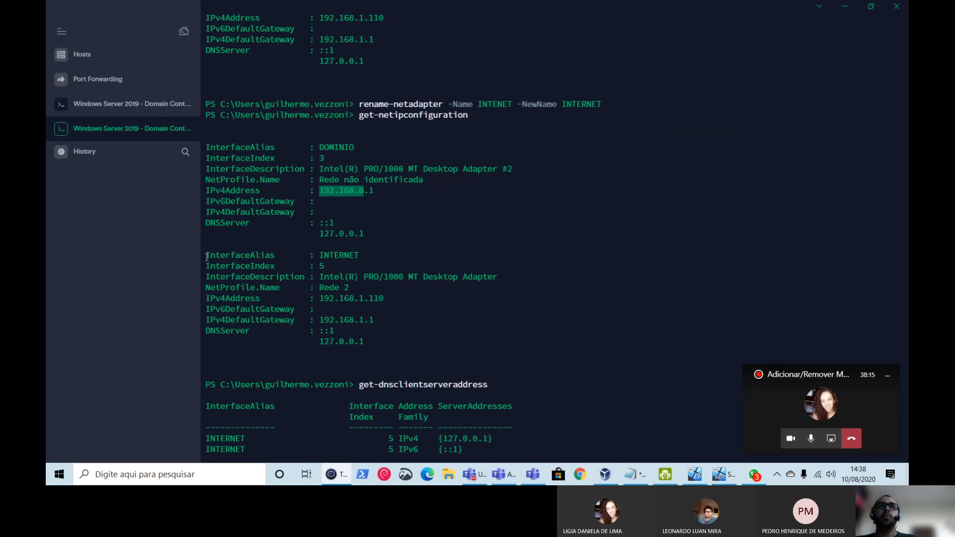
pyautogui.moveTo(207, 257); pyautogui.dragTo(388, 344)
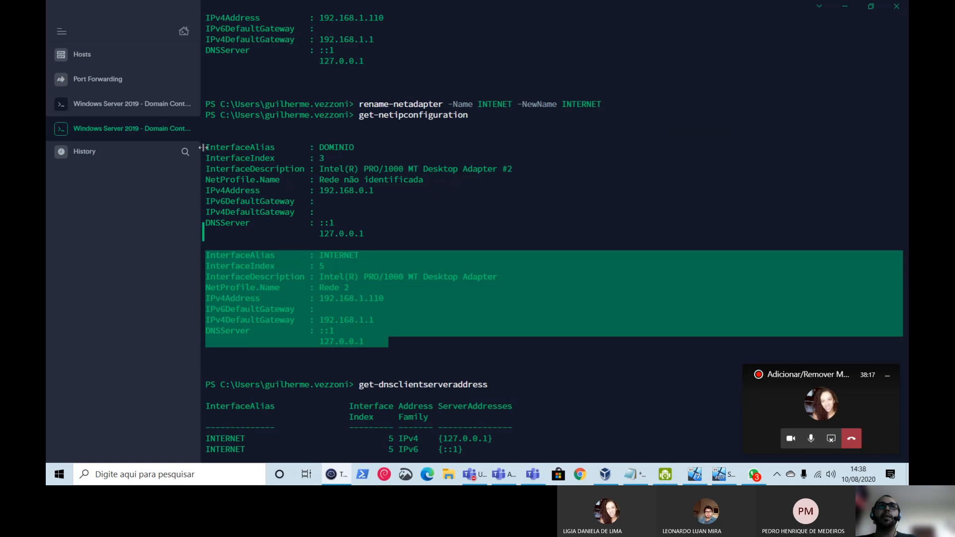
# - Compare DOMINIO 192.168.0.1 with INTERNET 192.168.1.110, then bring the Windows Client VM forward
pyautogui.click(281, 278)
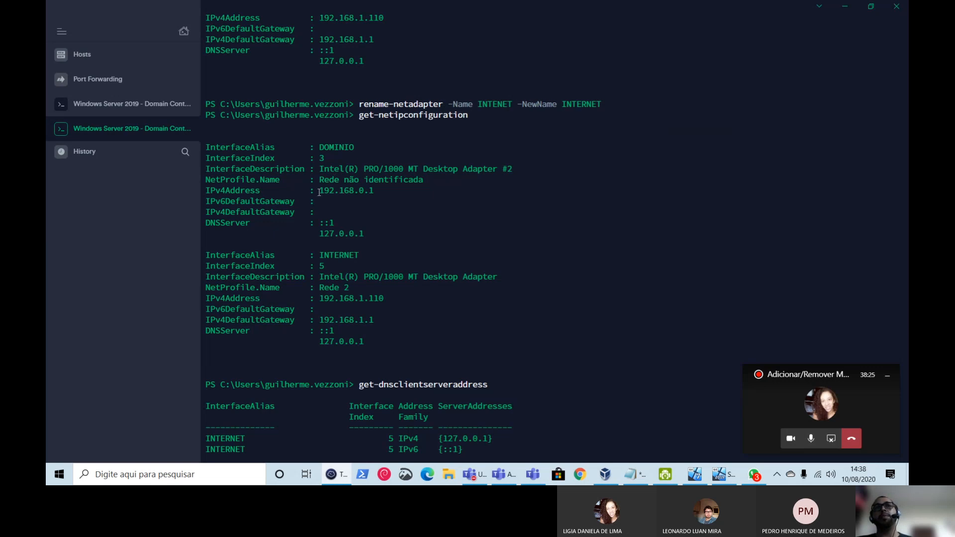
pyautogui.moveTo(319, 192); pyautogui.dragTo(413, 193)
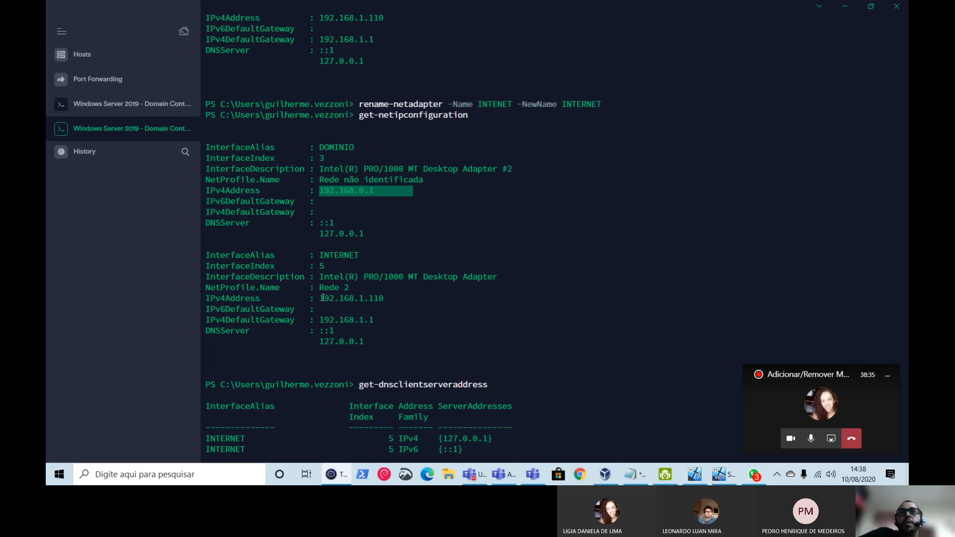
pyautogui.moveTo(320, 299); pyautogui.dragTo(382, 298)
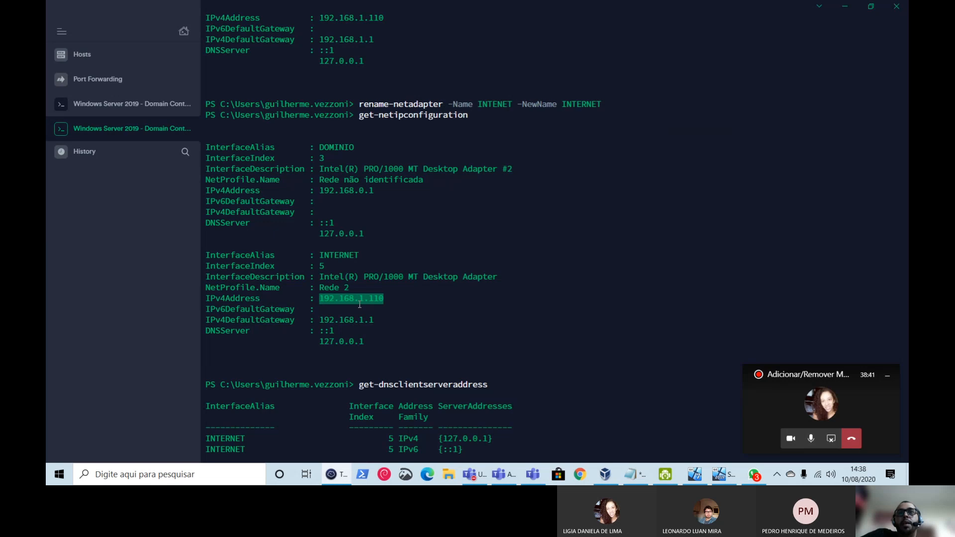
pyautogui.click(359, 304)
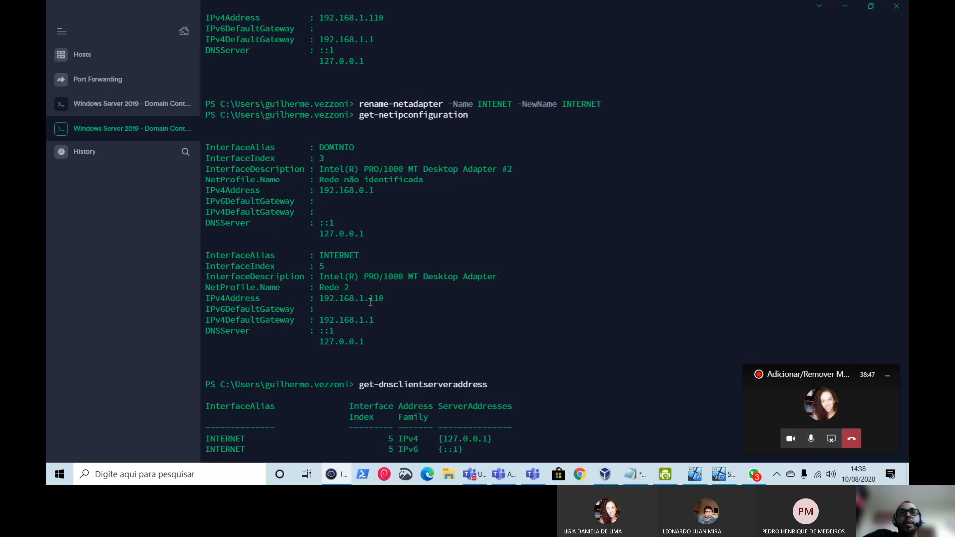
pyautogui.moveTo(372, 302); pyautogui.dragTo(402, 298)
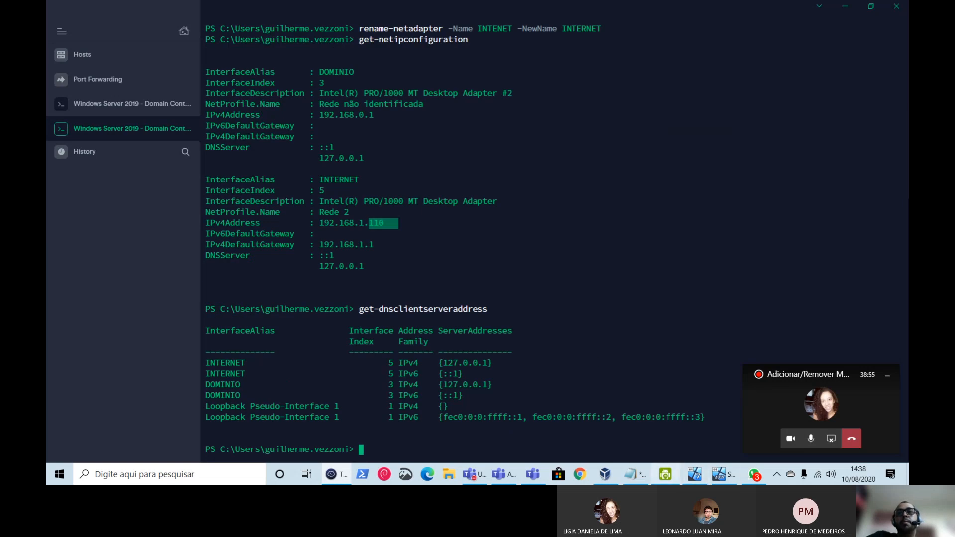
pyautogui.click(701, 476)
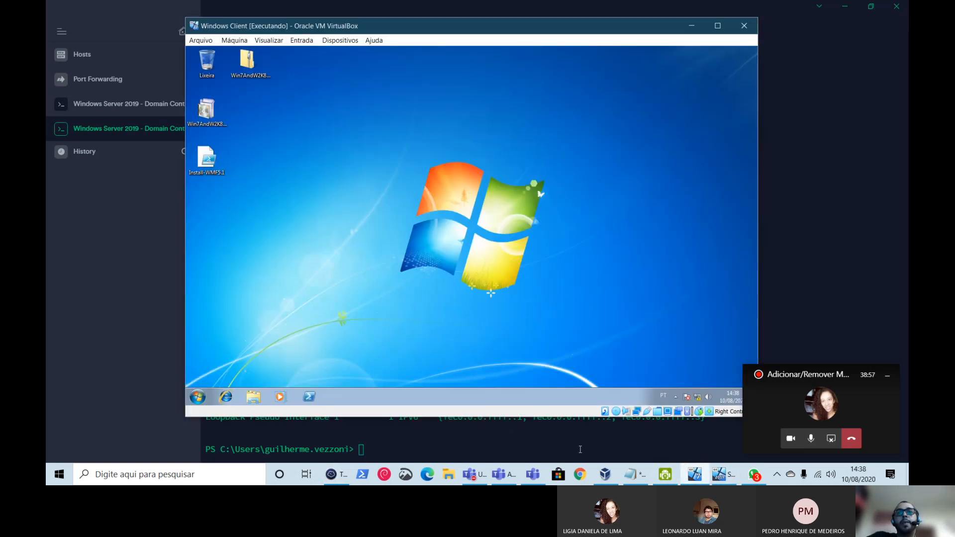
# - Open System Properties through Computador's Propriedades and Alterar configurações in the guest
pyautogui.click(253, 397)
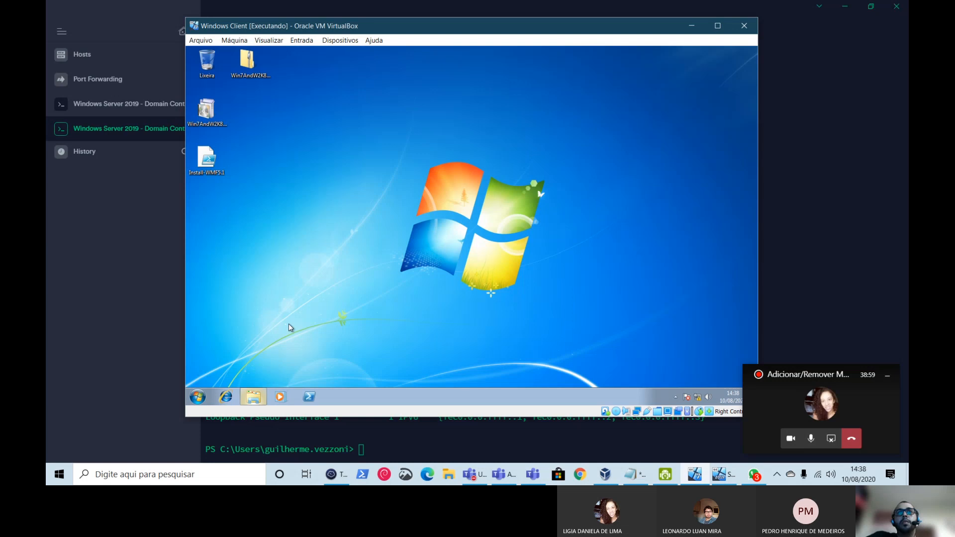
pyautogui.rightClick(323, 242)
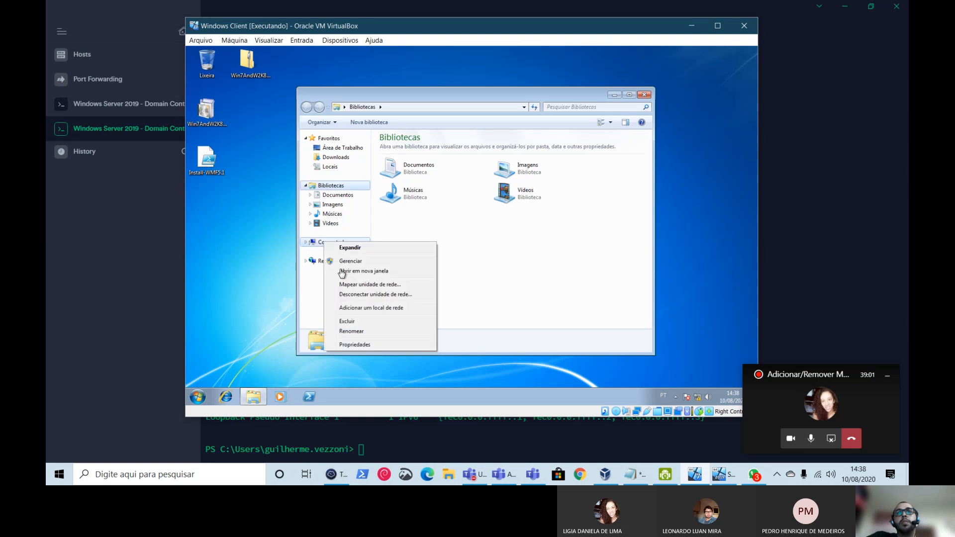
pyautogui.click(372, 348)
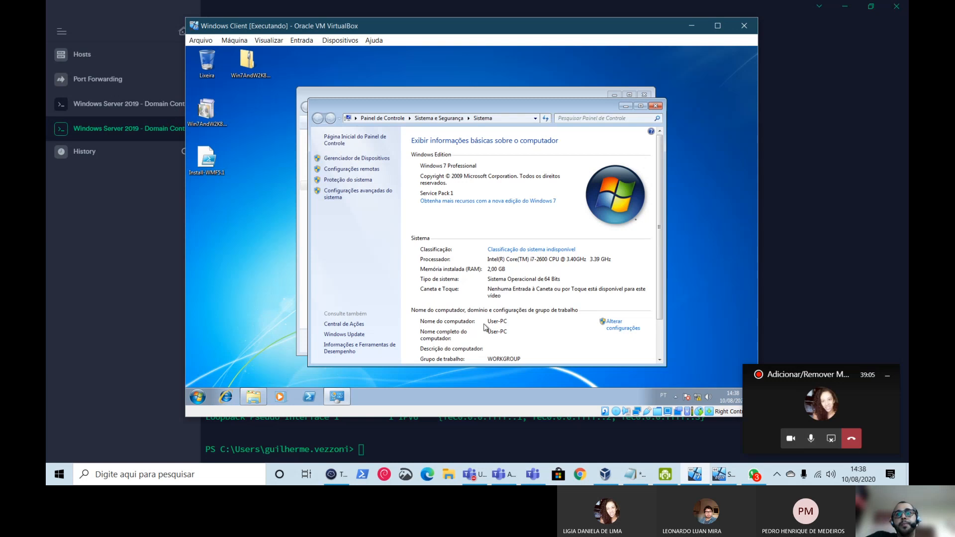
pyautogui.scroll(-1, 418, 315)
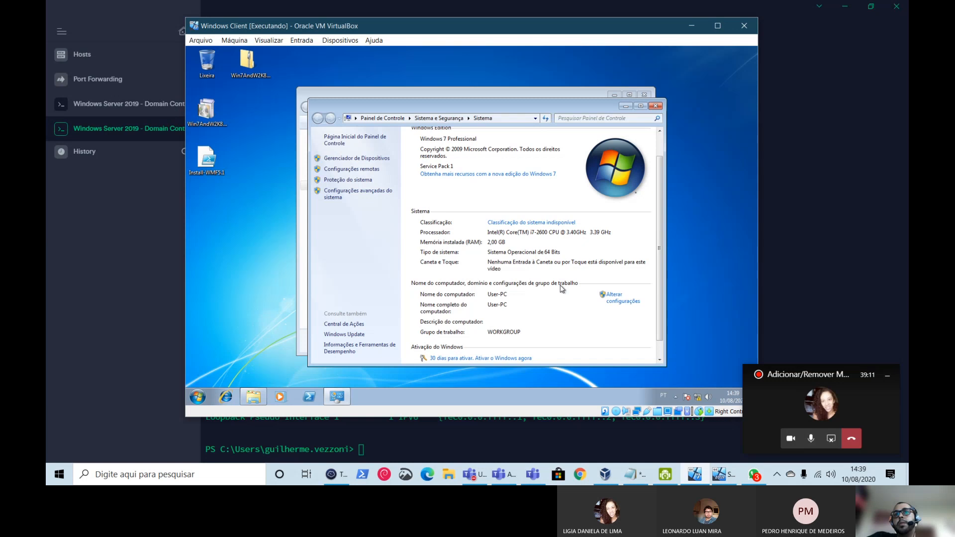
pyautogui.click(615, 298)
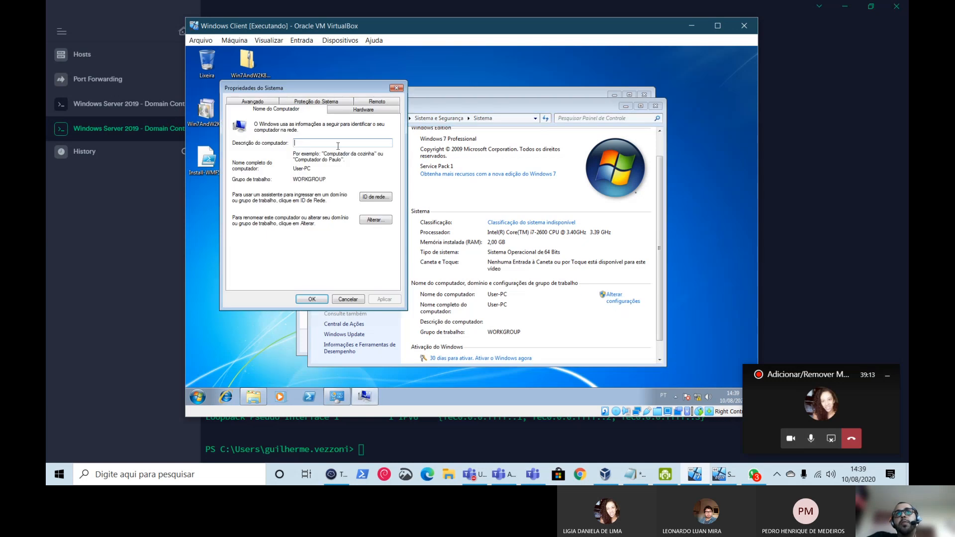
# - Close the Control Panel windows behind System Properties and open the name/domain change dialog for User-PC
pyautogui.moveTo(335, 89); pyautogui.dragTo(473, 81)
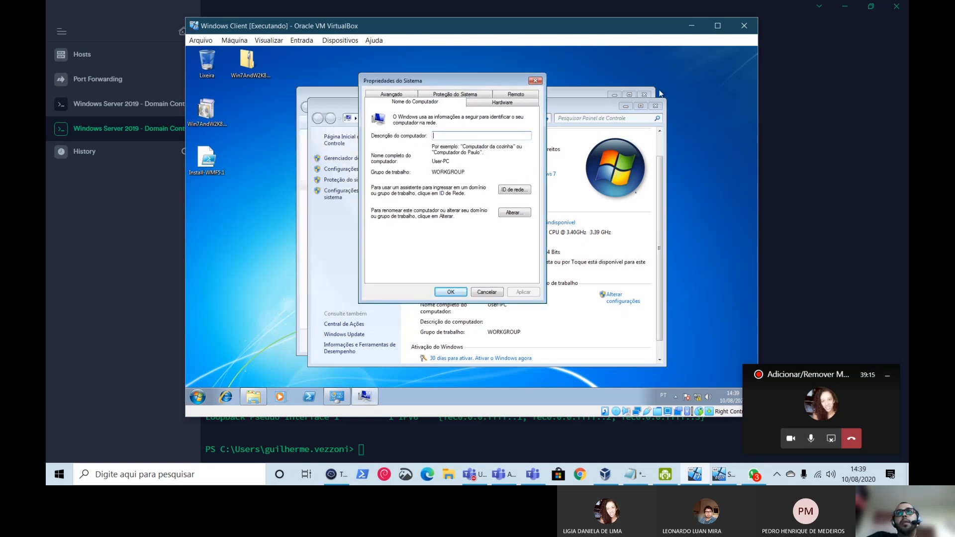
pyautogui.click(656, 106)
pyautogui.click(645, 94)
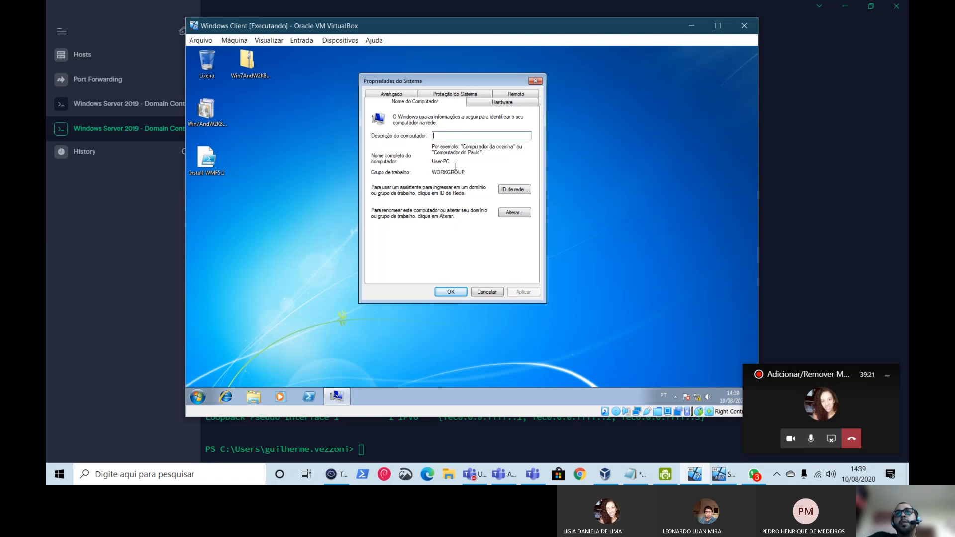
pyautogui.moveTo(469, 171); pyautogui.dragTo(431, 172)
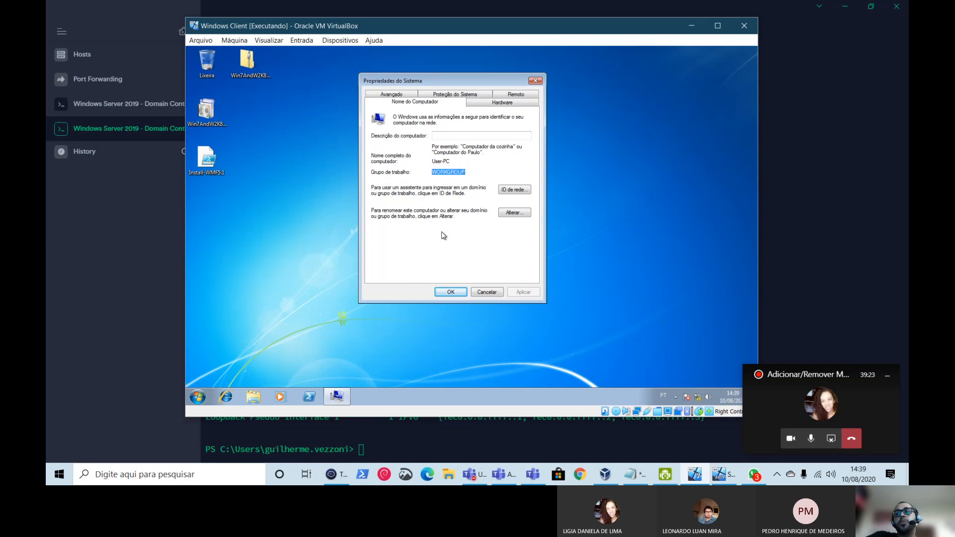
pyautogui.click(447, 172)
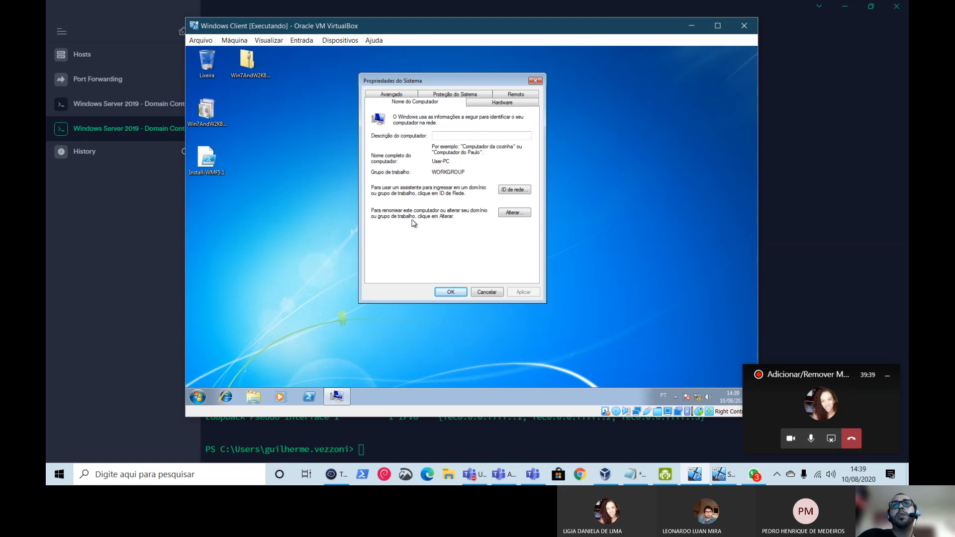
pyautogui.click(514, 214)
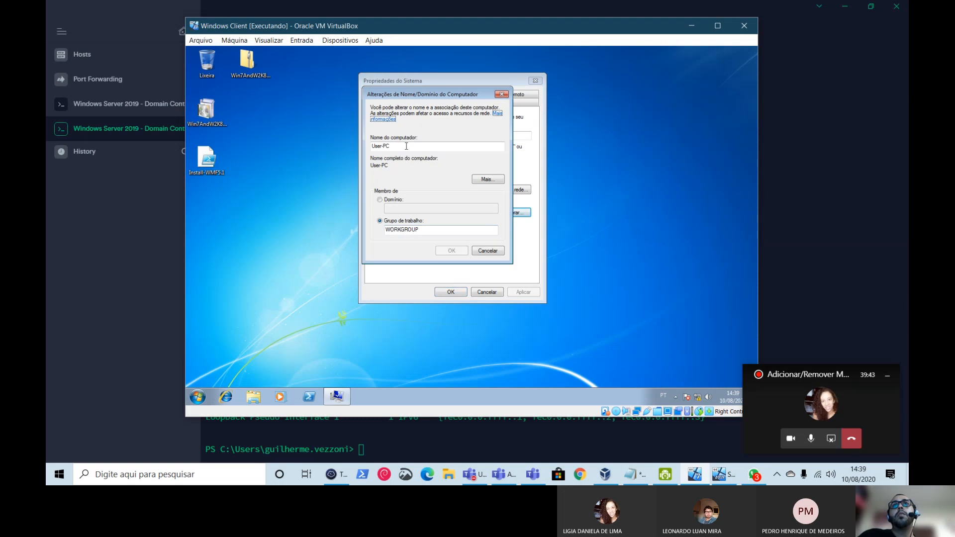
# - Inspect the User-PC and WORKGROUP fields, cancelling and reopening the name/domain dialog
pyautogui.moveTo(406, 146); pyautogui.dragTo(354, 148)
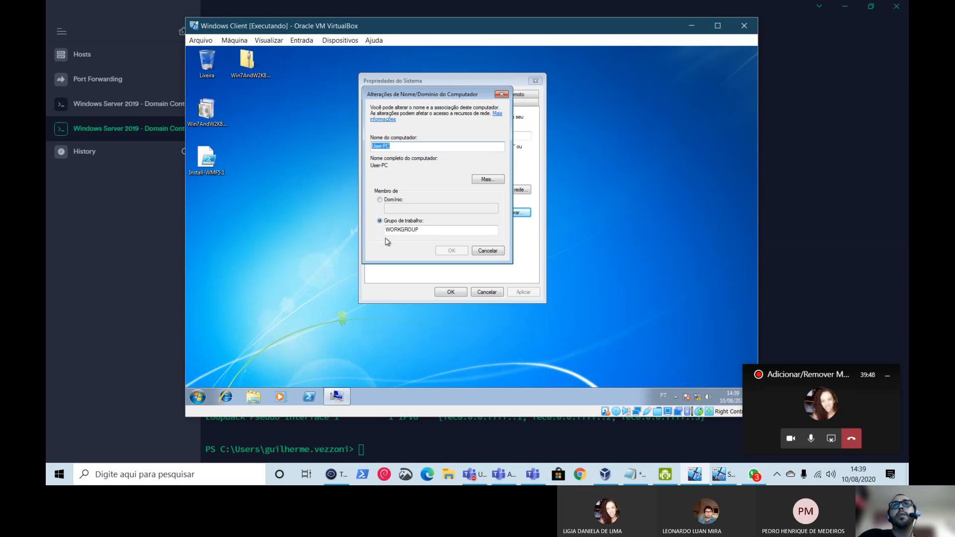
pyautogui.doubleClick(413, 230)
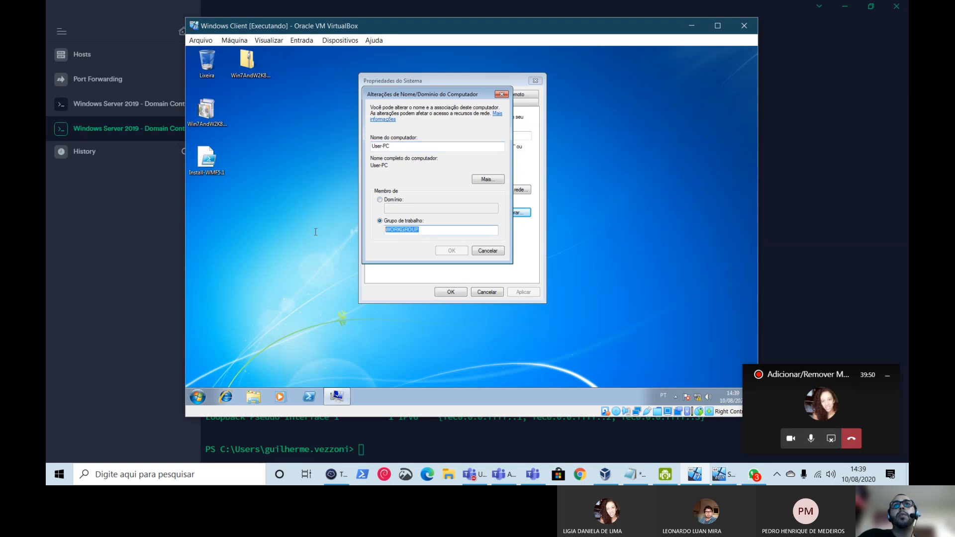
pyautogui.click(388, 200)
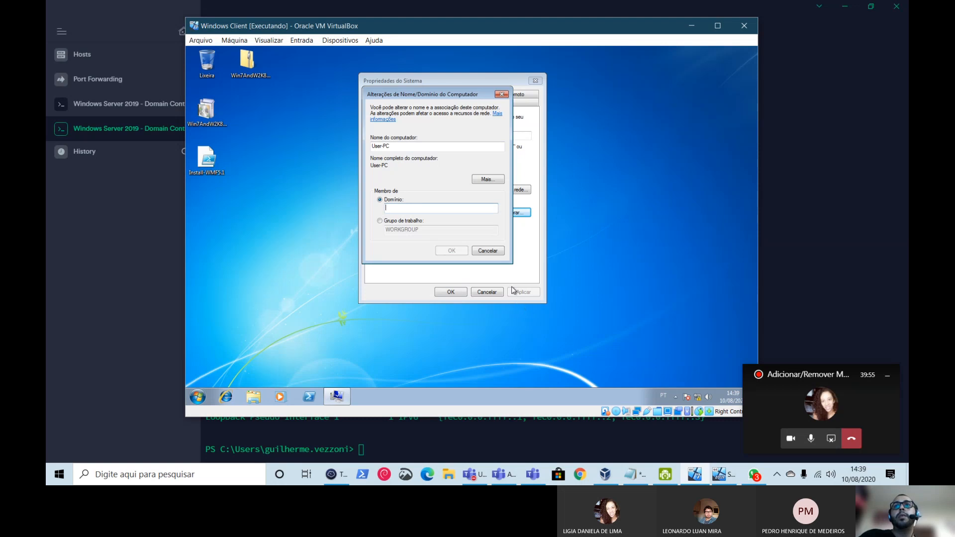
pyautogui.click(490, 251)
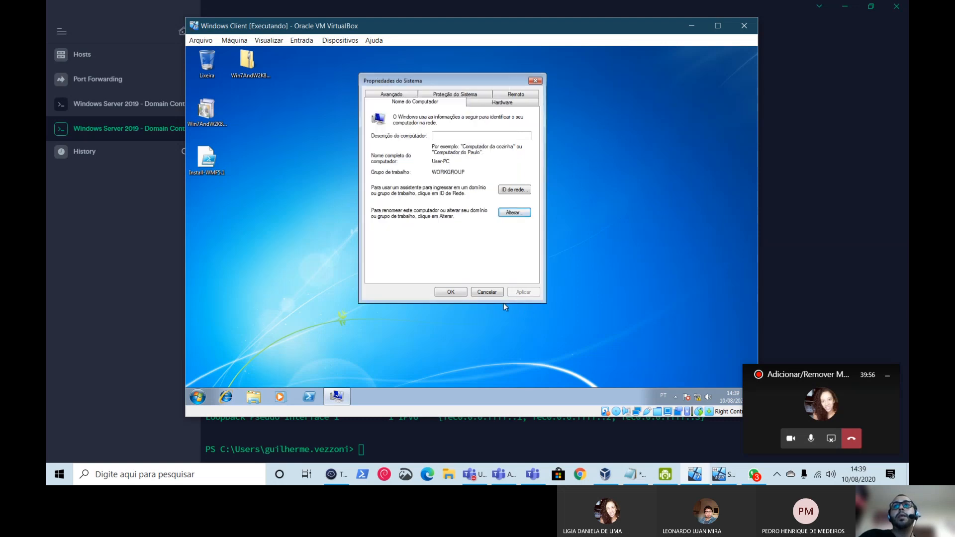
pyautogui.click(513, 213)
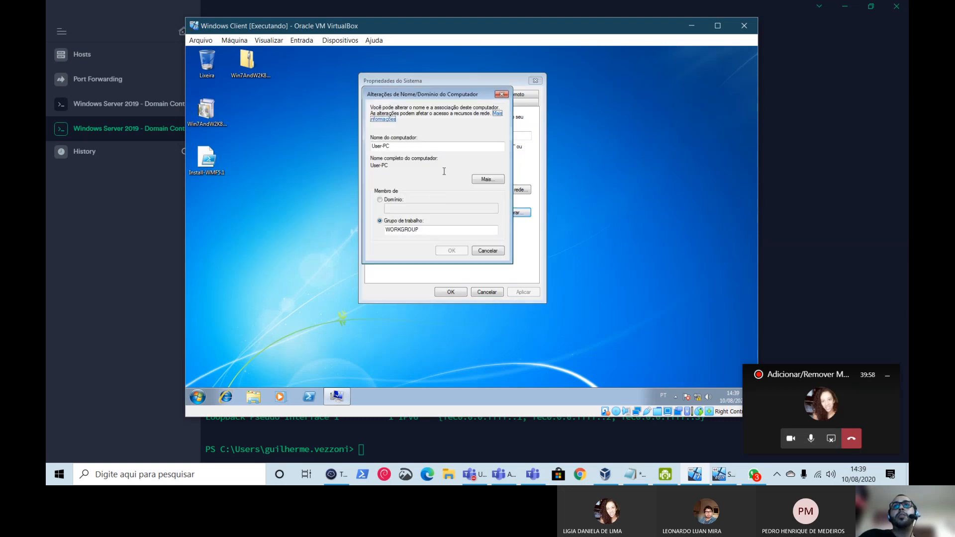
pyautogui.click(484, 253)
pyautogui.click(512, 214)
# - Switch membership to Domain and enter vezzoni.local as the domain name
pyautogui.press('Tab')
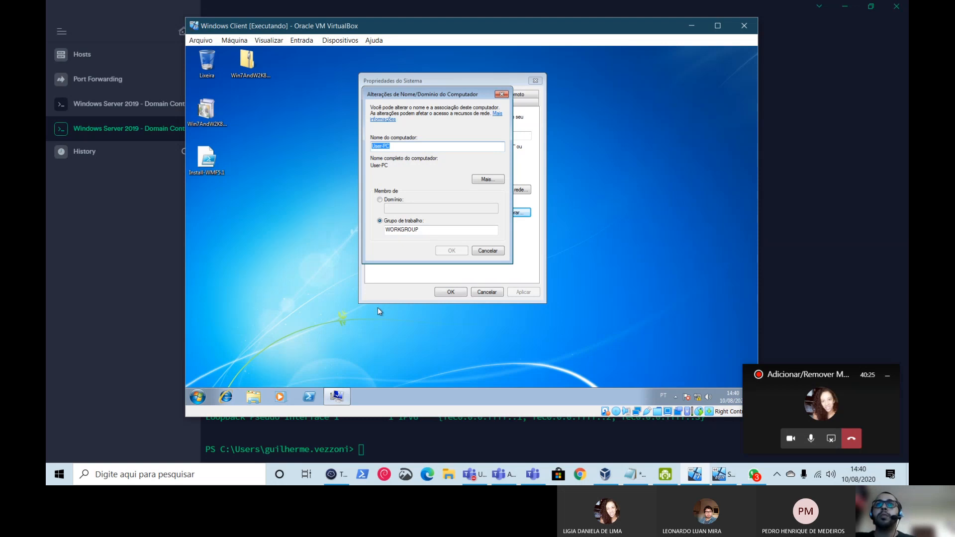
pyautogui.click(393, 149)
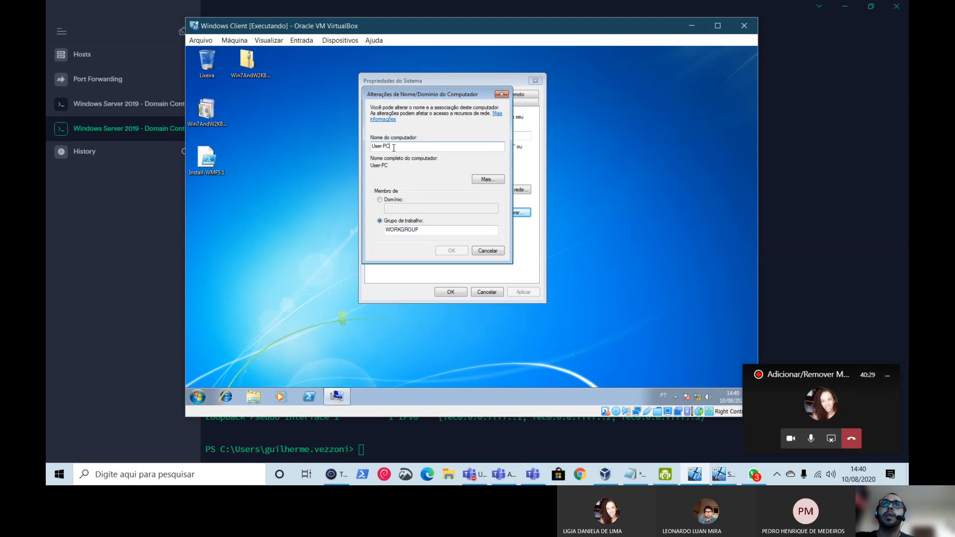
pyautogui.click(391, 200)
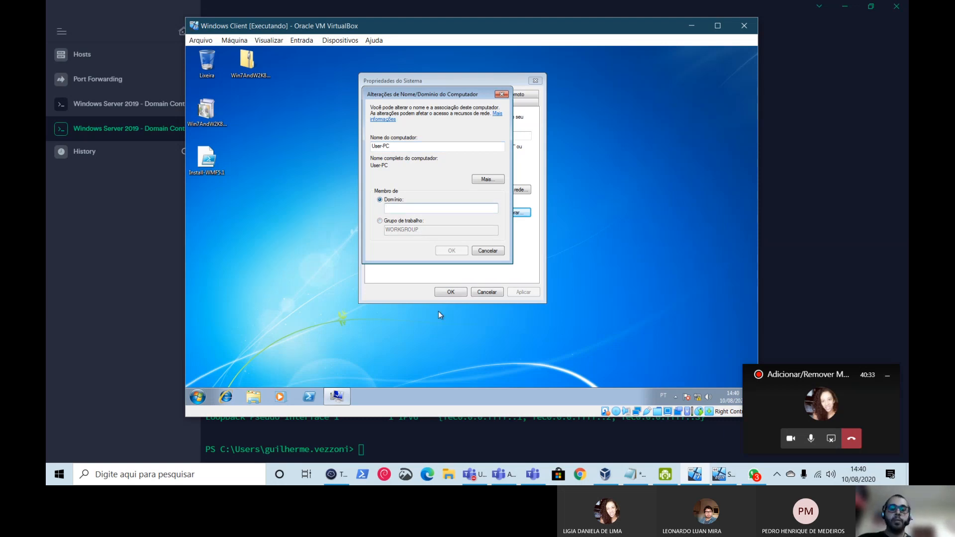
pyautogui.write('vezzoni')
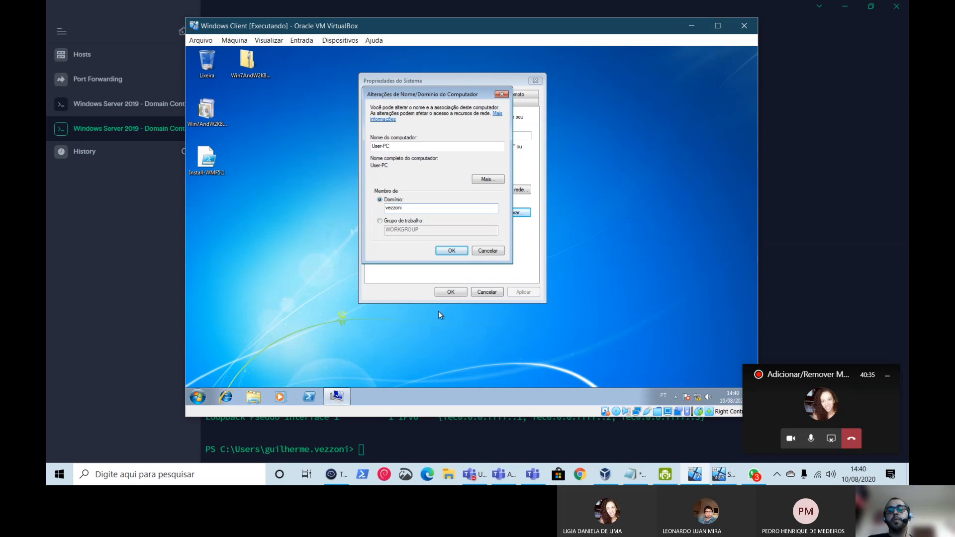
pyautogui.write('.local')
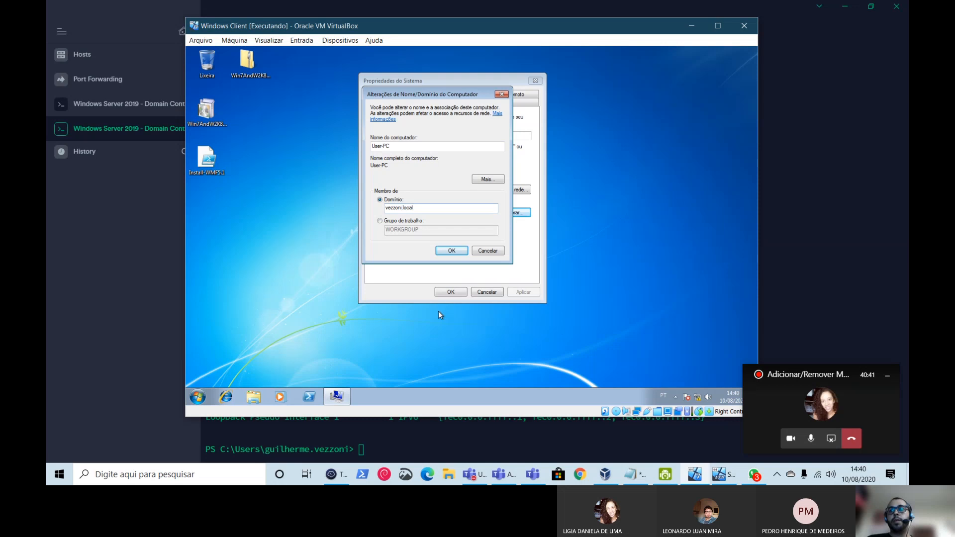
# - Confirm joining vezzoni.local and move the Windows Security credentials prompt over the domain dialog
pyautogui.click(452, 251)
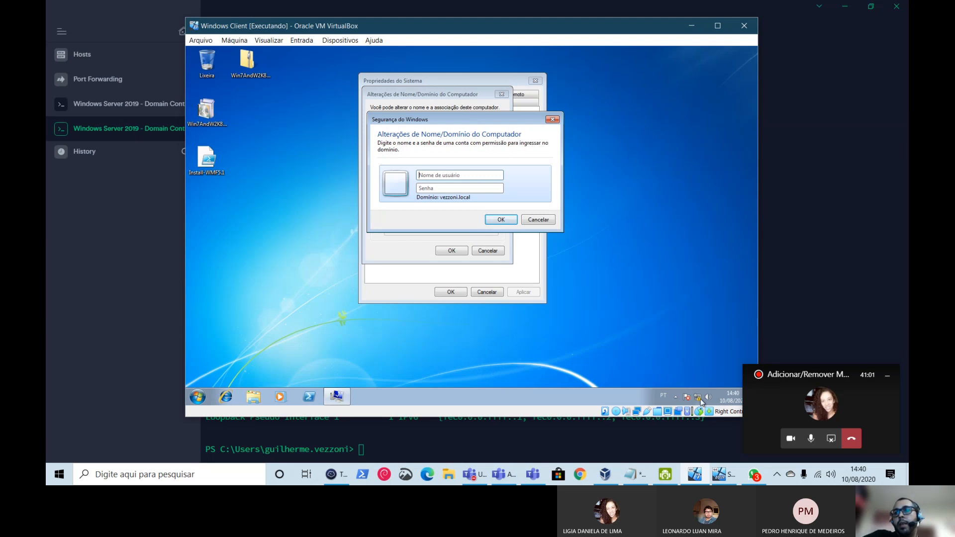
pyautogui.moveTo(702, 406)
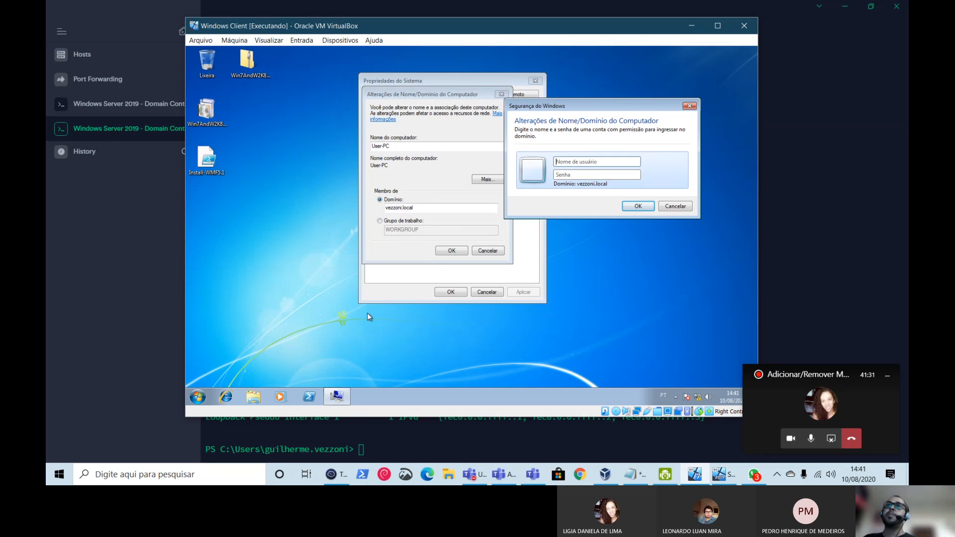
pyautogui.moveTo(350, 393)
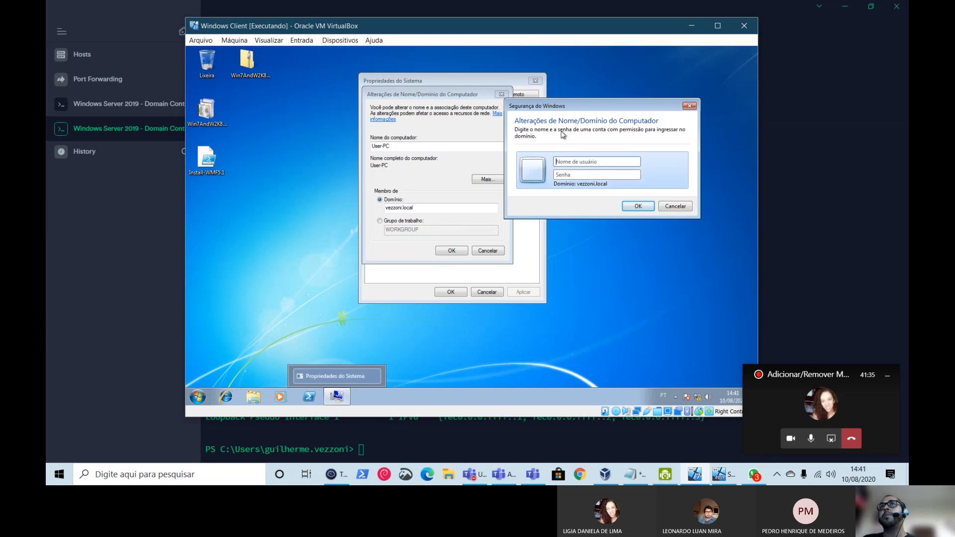
pyautogui.moveTo(574, 109); pyautogui.dragTo(504, 109)
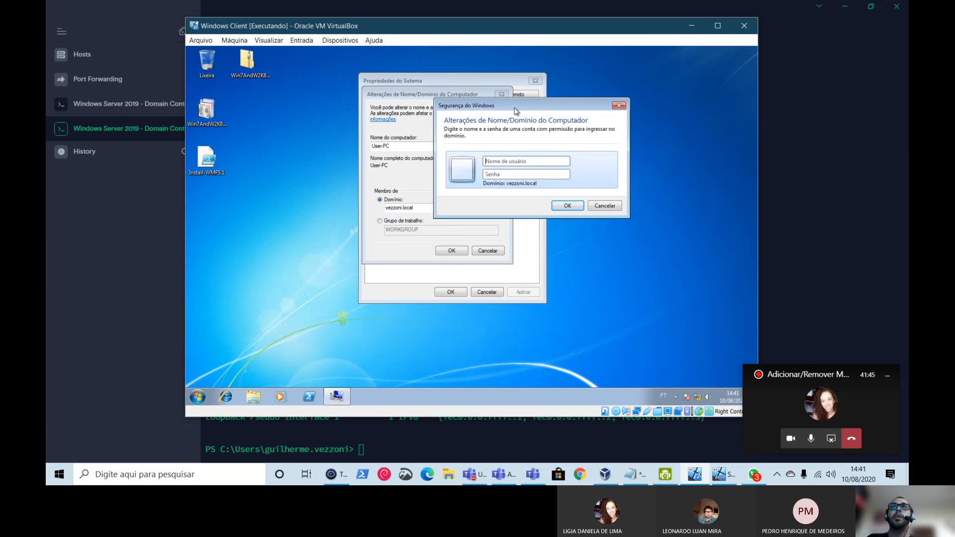
pyautogui.moveTo(514, 110); pyautogui.dragTo(472, 128)
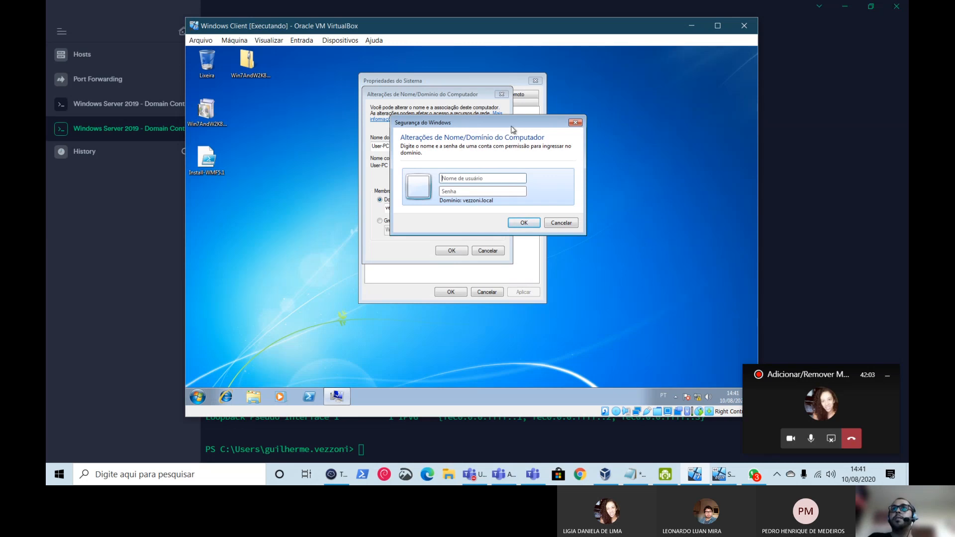
pyautogui.moveTo(513, 129); pyautogui.dragTo(659, 215)
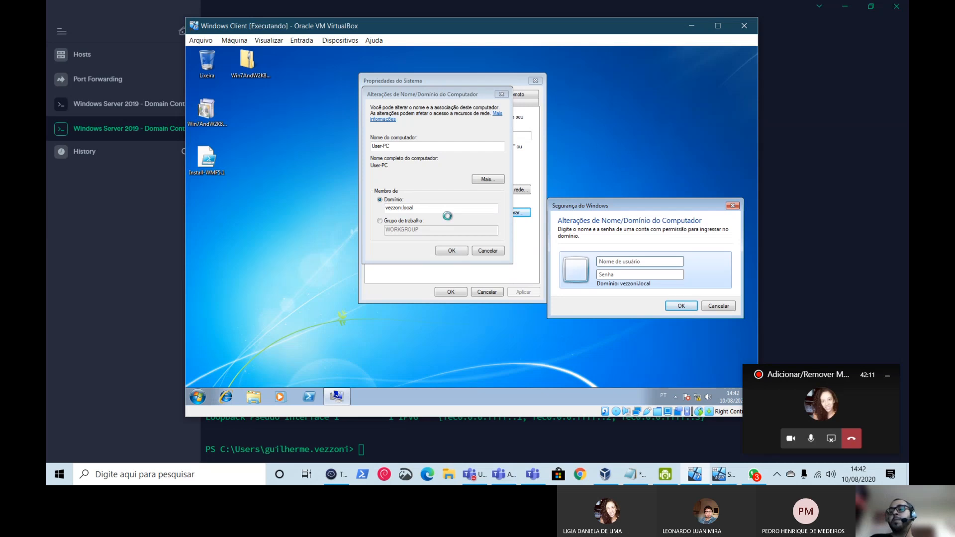
pyautogui.moveTo(642, 205); pyautogui.dragTo(448, 143)
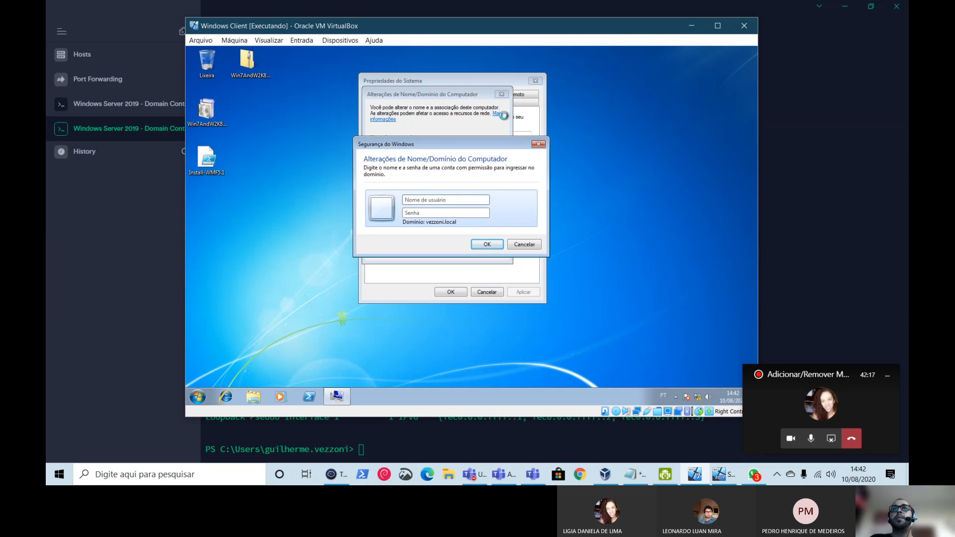
# - Check adapter 1's attachment options in the VM's Network Settings, then cancel without changes
pyautogui.click(323, 41)
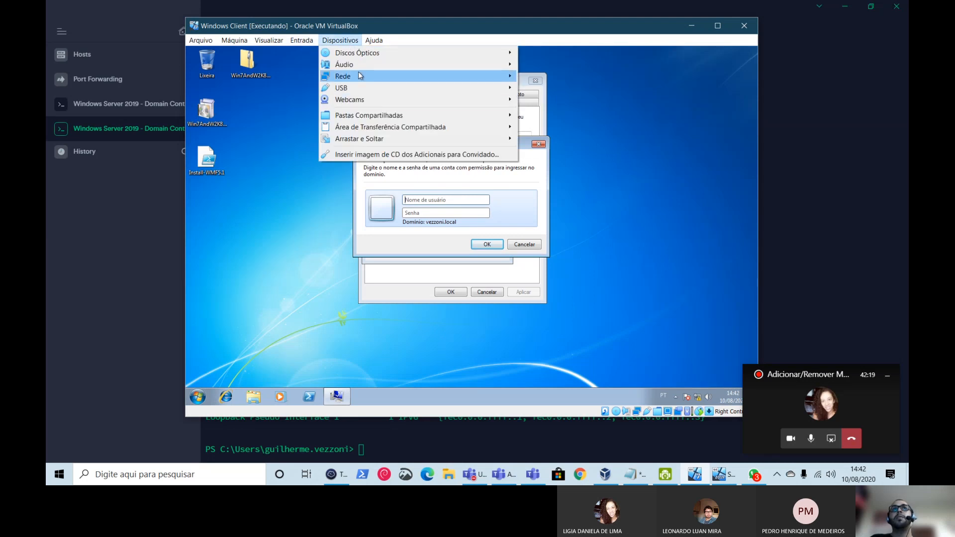
pyautogui.moveTo(362, 76)
pyautogui.click(549, 81)
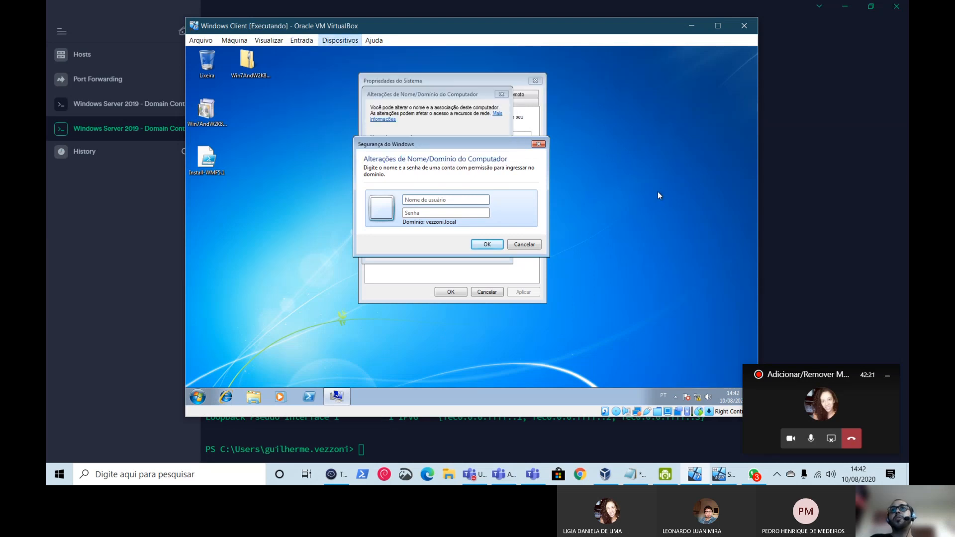
pyautogui.click(464, 162)
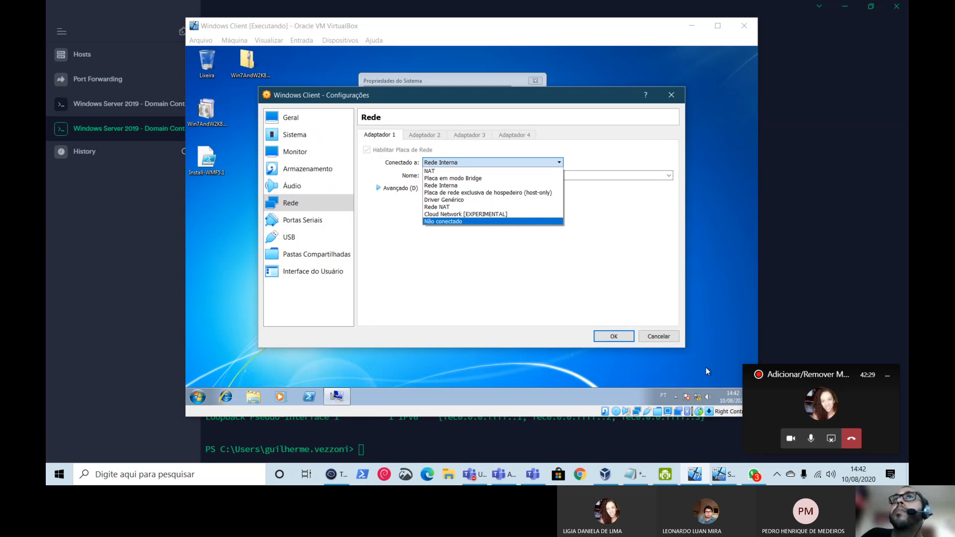
pyautogui.click(646, 336)
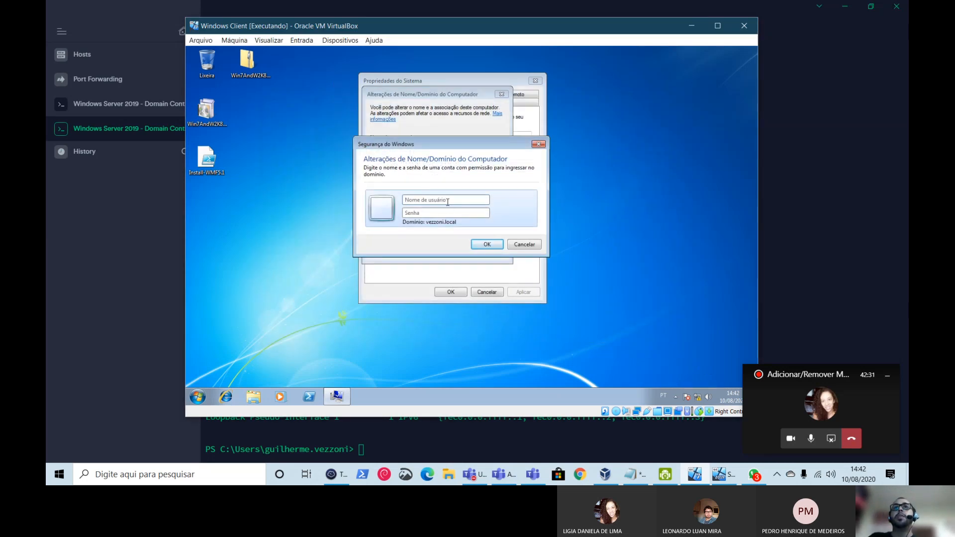
# - Submit the domain administrator username and password to authorize joining vezzoni.local
pyautogui.click(423, 200)
pyautogui.write('administrador')
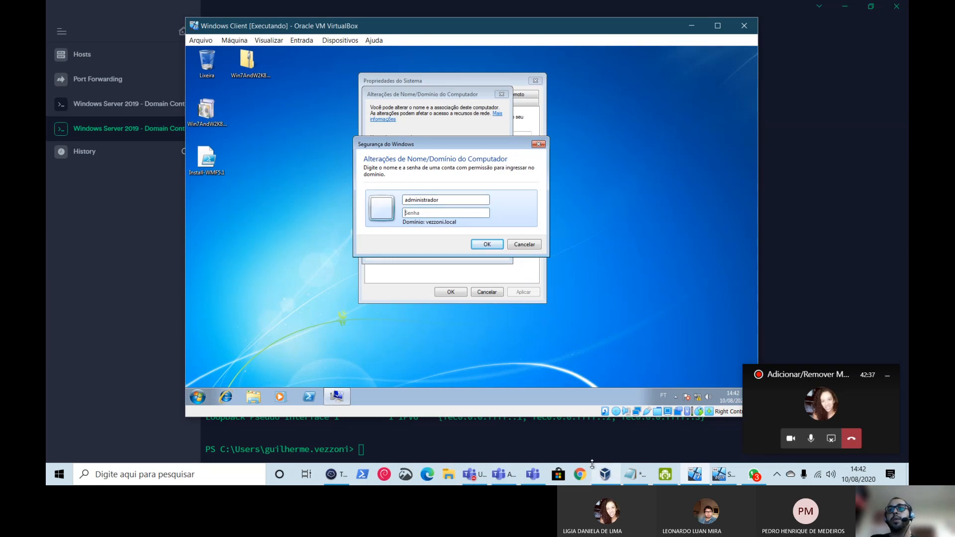
pyautogui.click(558, 445)
pyautogui.hotkey('alt', 'Tab')
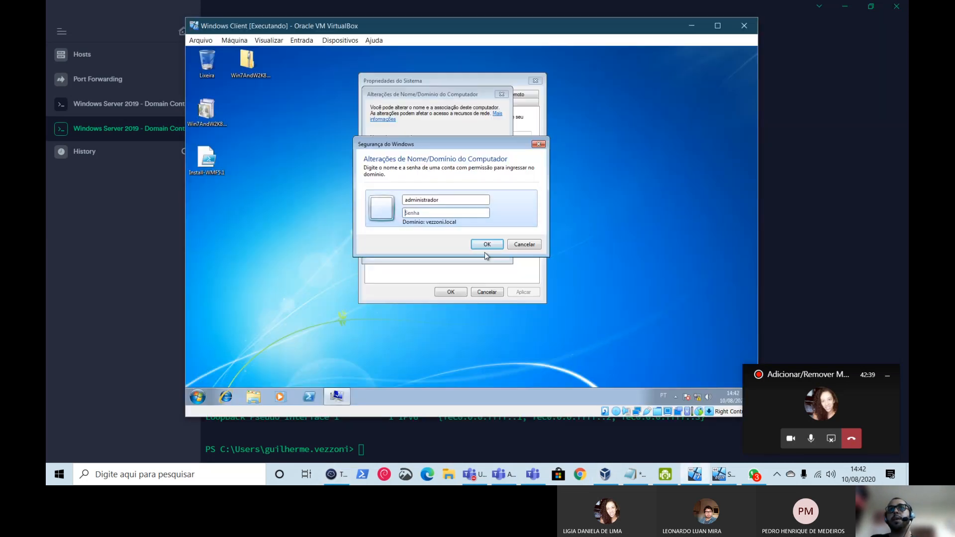
pyautogui.click(436, 210)
pyautogui.write('••••••••')
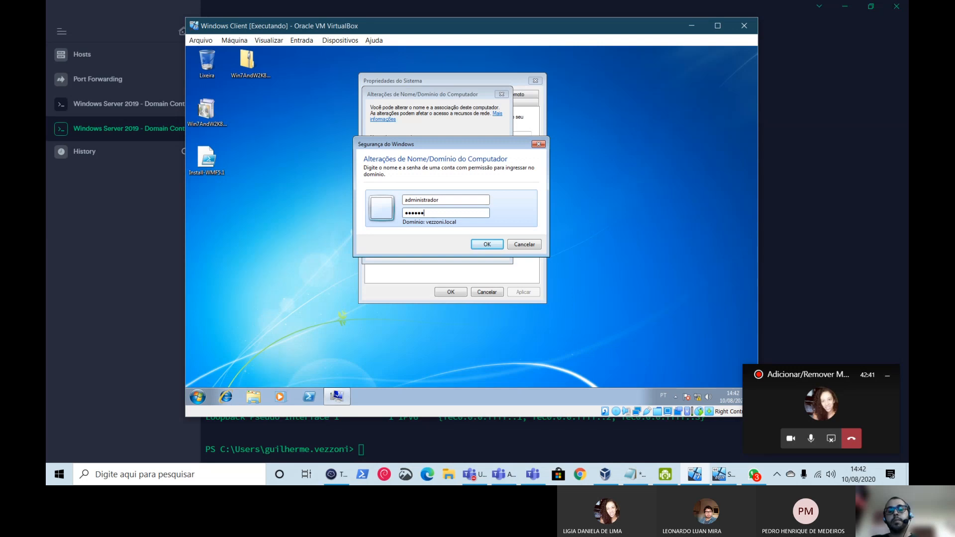
pyautogui.press('BackSpace')
pyautogui.press('BackSpace')
pyautogui.press('BackSpace')
pyautogui.press('BackSpace')
pyautogui.press('BackSpace')
pyautogui.press('BackSpace')
pyautogui.press('BackSpace')
pyautogui.press('BackSpace')
pyautogui.write('•••••••••')
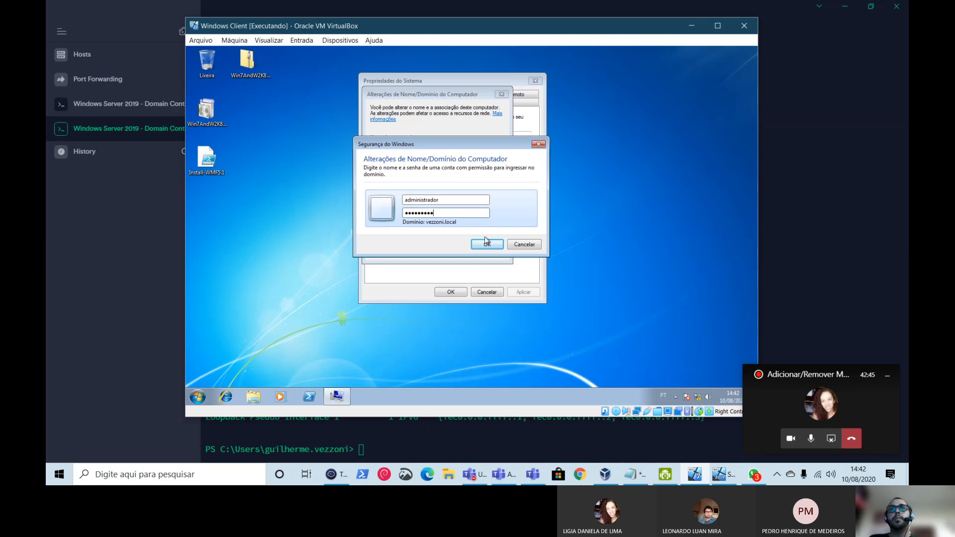
pyautogui.press('Return')
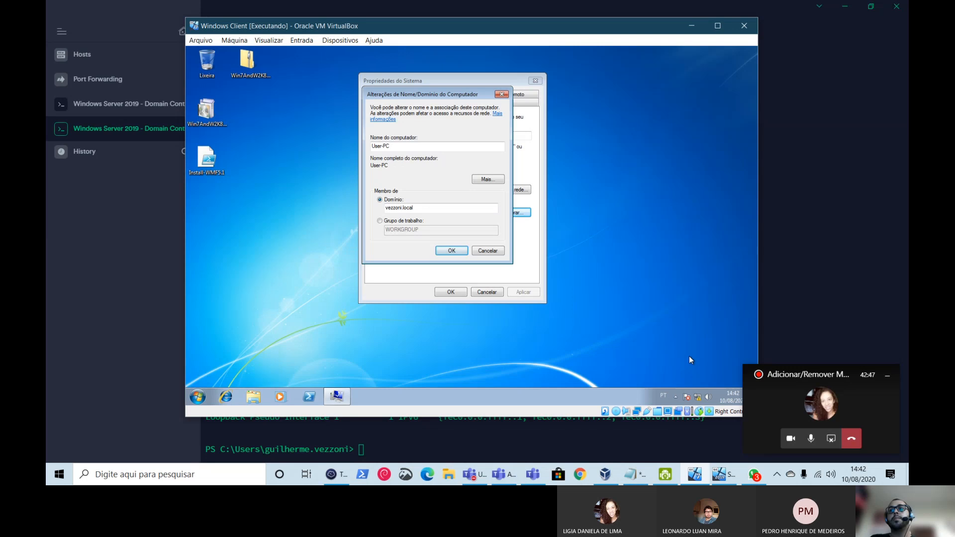
pyautogui.click(732, 482)
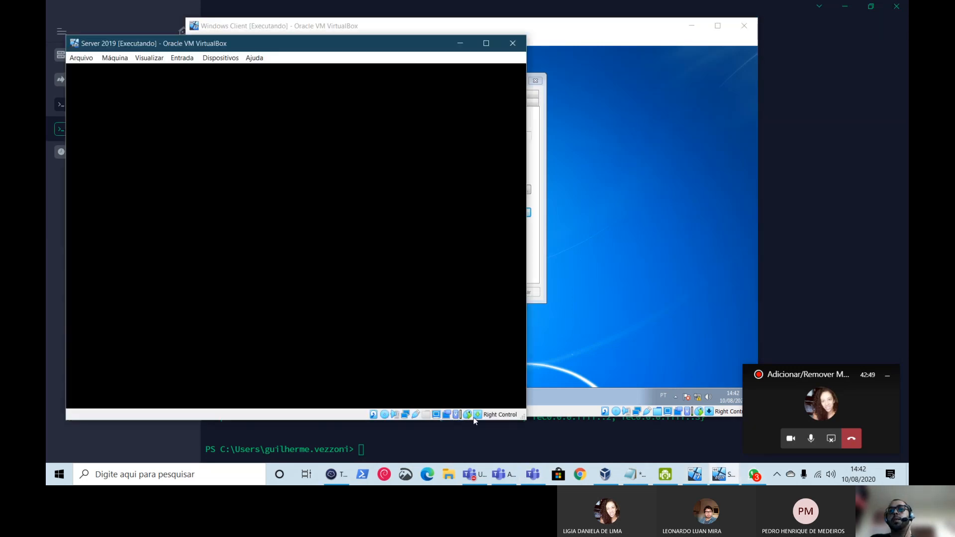
# - Minimize the Server 2019 VM and bring the Windows Client VM window forward
pyautogui.moveTo(406, 421)
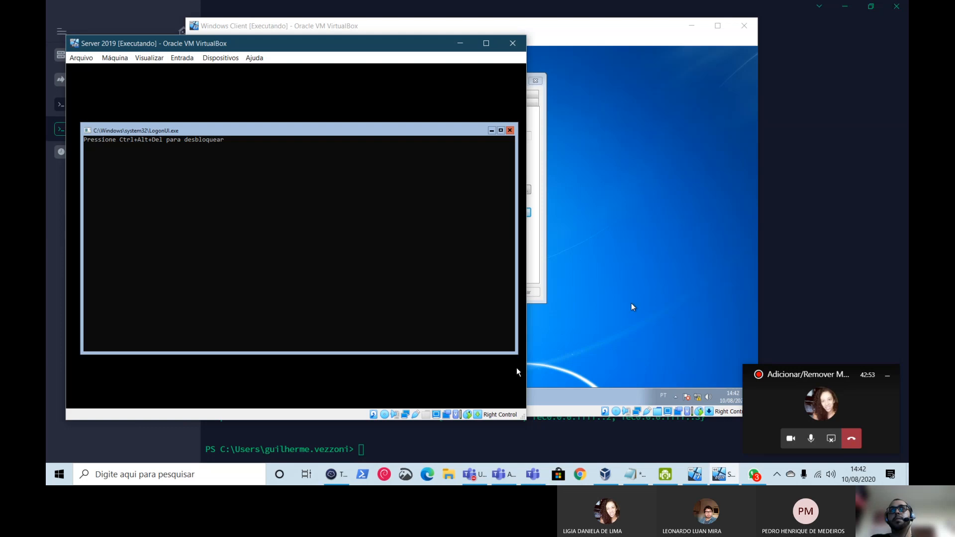
pyautogui.click(631, 303)
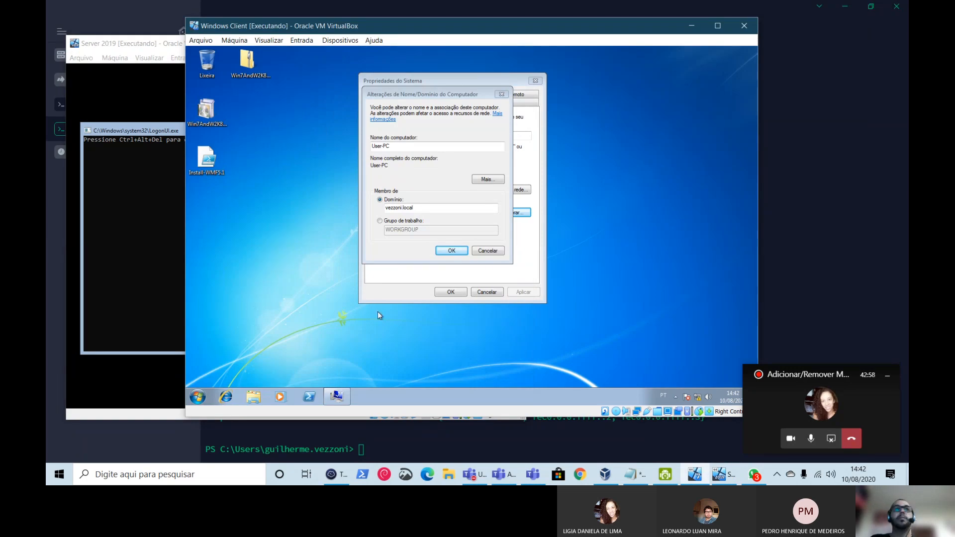
pyautogui.click(103, 67)
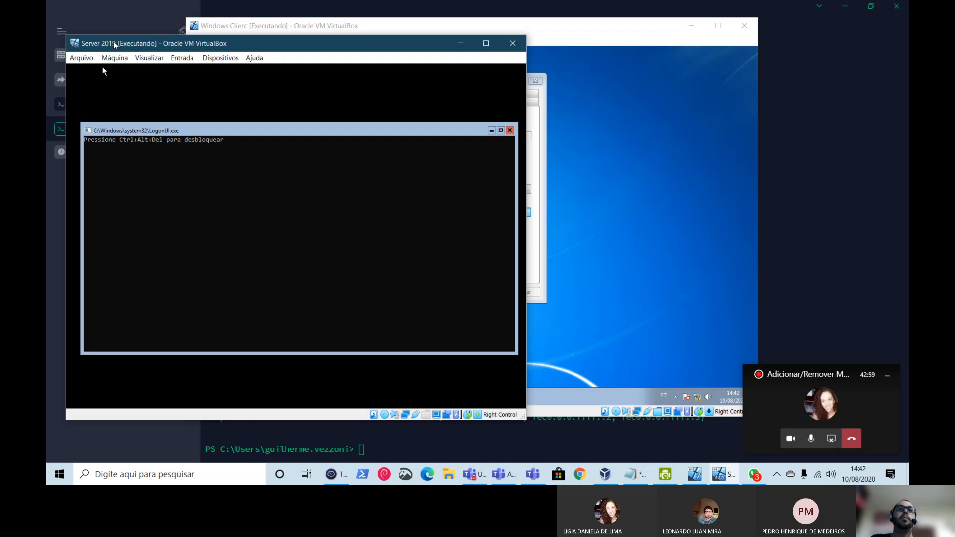
pyautogui.click(676, 241)
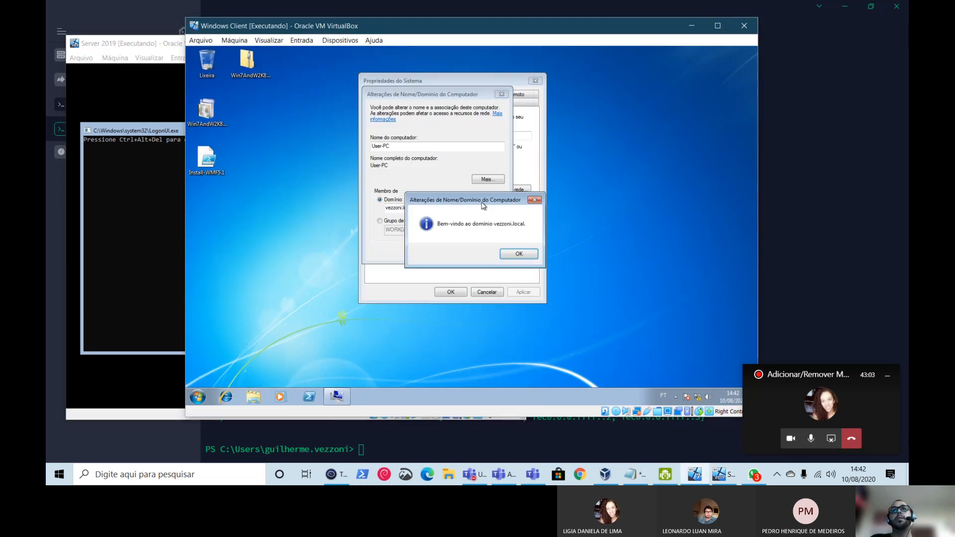
pyautogui.moveTo(482, 205); pyautogui.dragTo(524, 158)
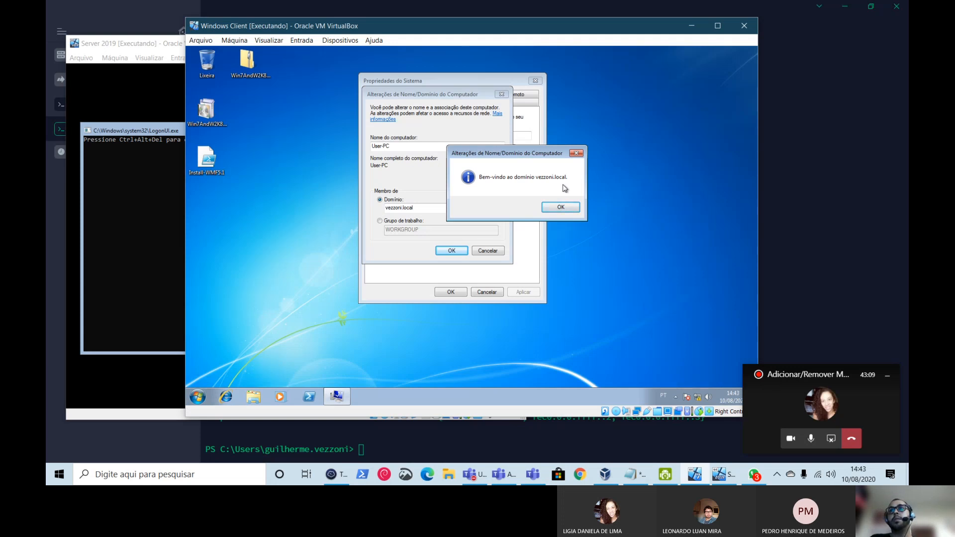
pyautogui.moveTo(223, 29); pyautogui.dragTo(349, 40)
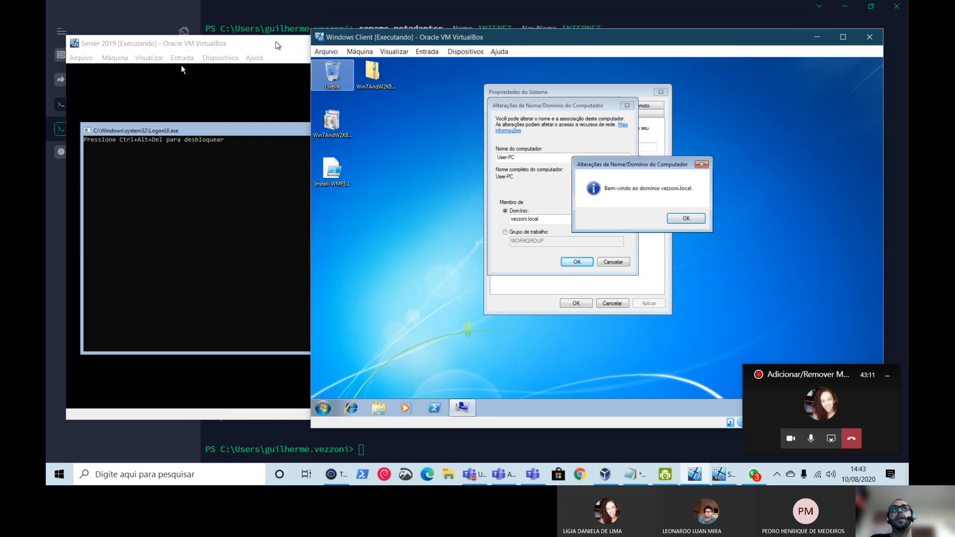
pyautogui.click(277, 45)
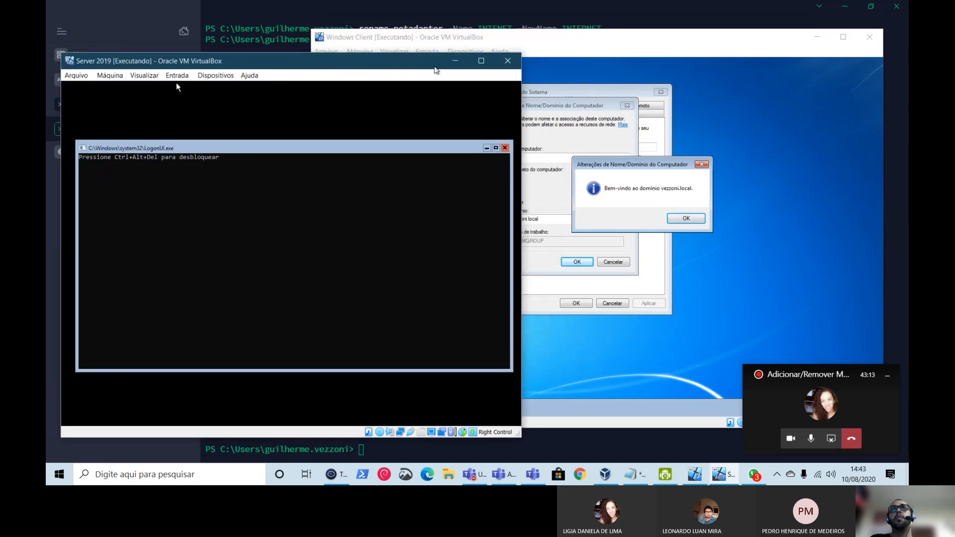
pyautogui.click(455, 60)
pyautogui.moveTo(535, 45); pyautogui.dragTo(417, 47)
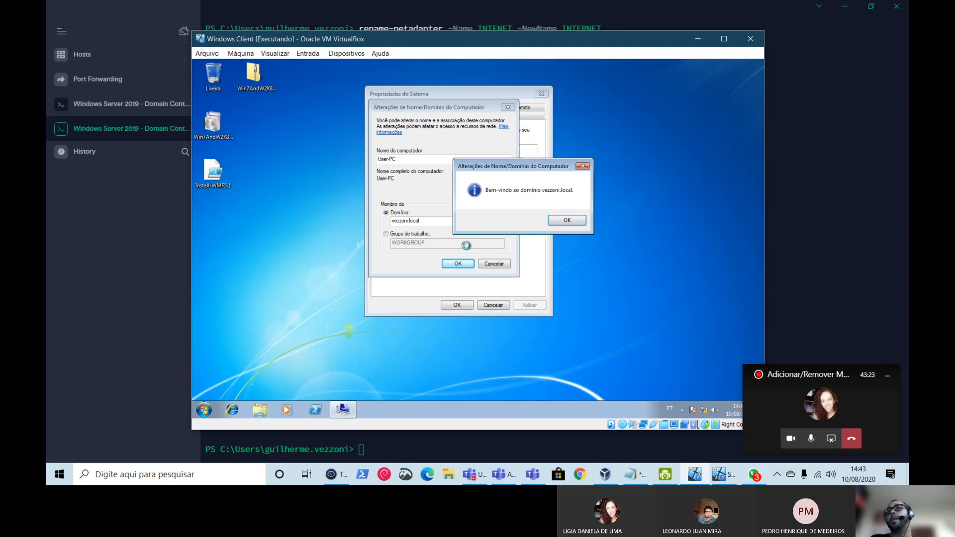
# - Acknowledge the vezzoni.local welcome and restart notices, close System Properties, and restart now
pyautogui.click(567, 221)
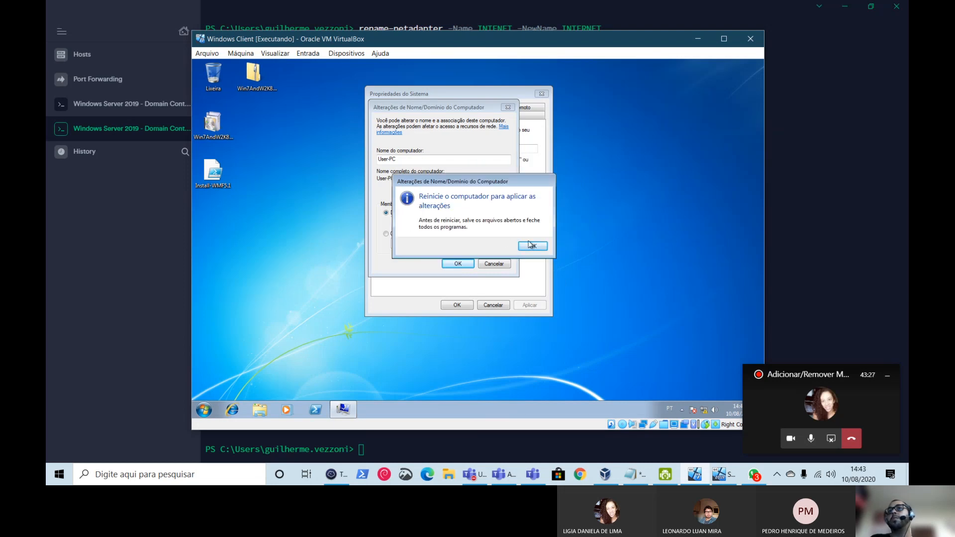
pyautogui.click(545, 251)
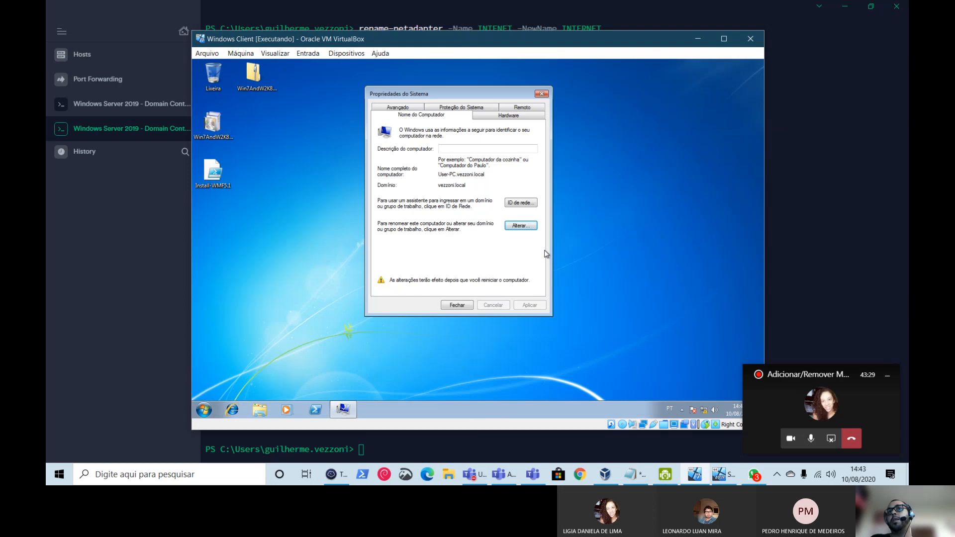
pyautogui.click(451, 306)
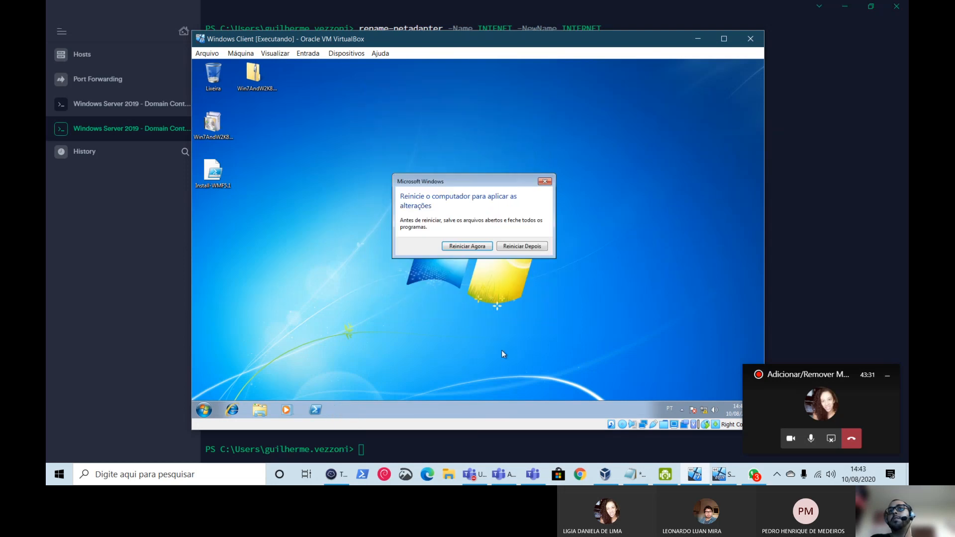
pyautogui.click(485, 248)
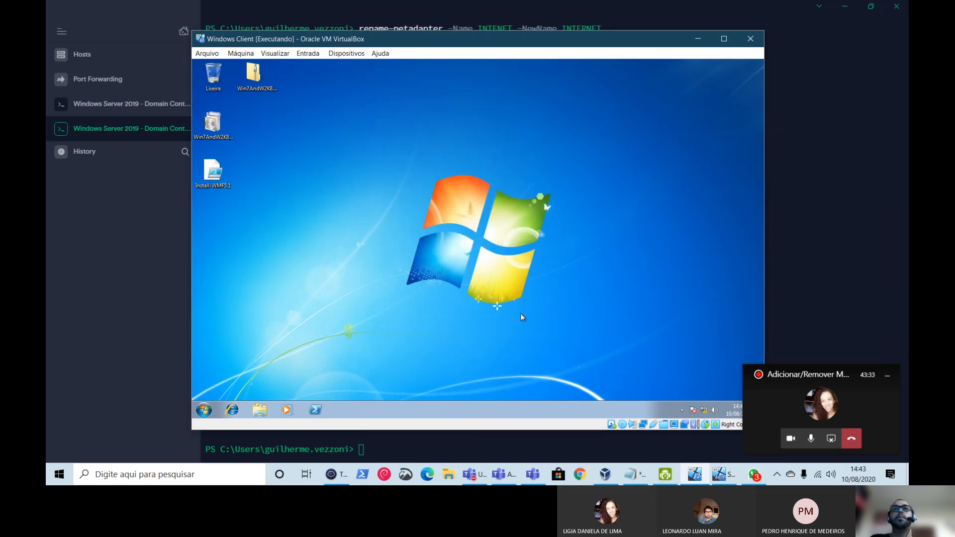
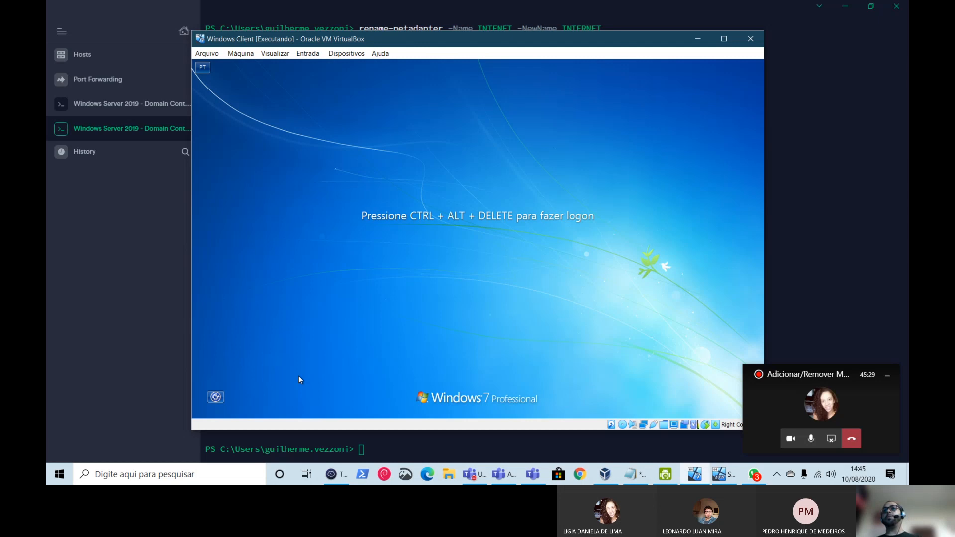
# - Reposition the virtual machine window on the host screen
pyautogui.moveTo(448, 43); pyautogui.dragTo(417, 41)
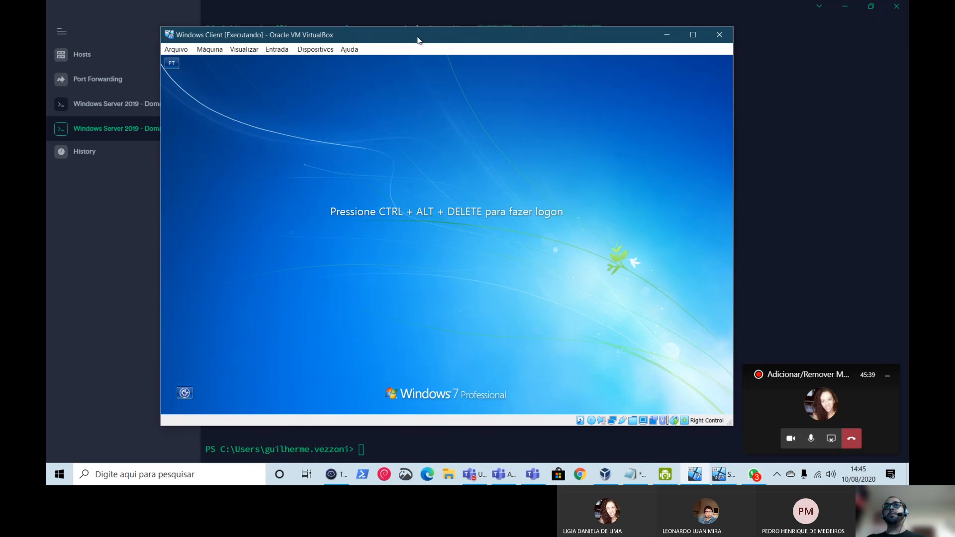
pyautogui.moveTo(417, 41); pyautogui.dragTo(421, 44)
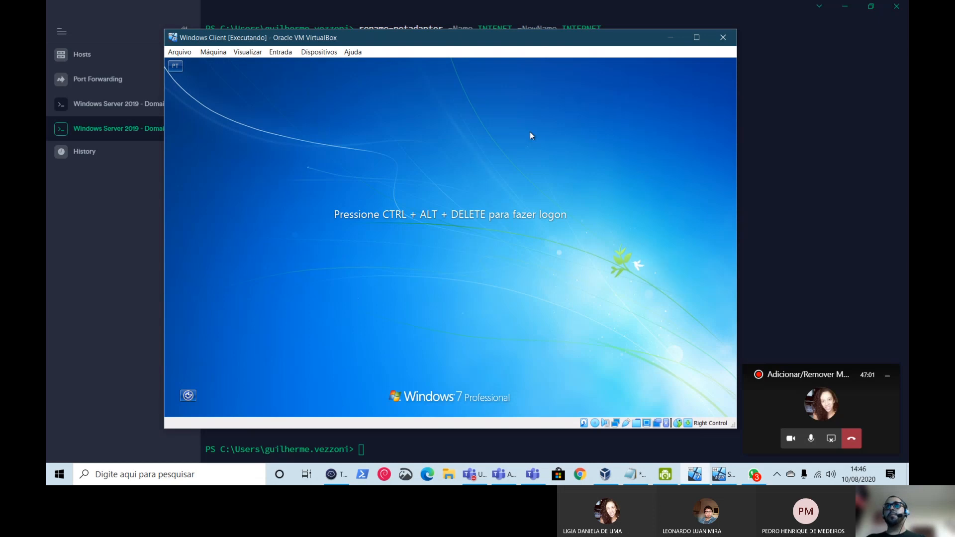
pyautogui.moveTo(487, 39); pyautogui.dragTo(508, 26)
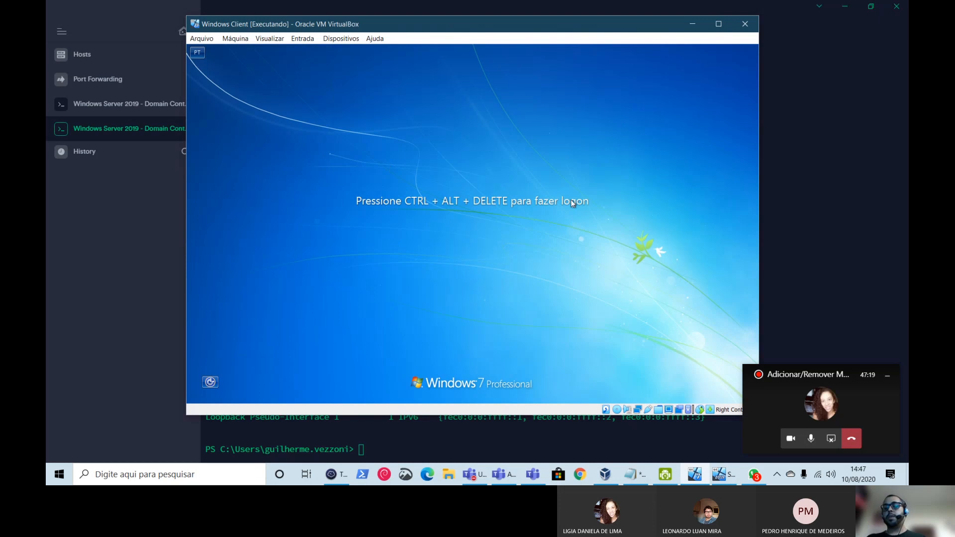
# - Log on as the local user, then log off from the guest Start menu
pyautogui.hotkey('ctrl', 'alt', 'Delete')
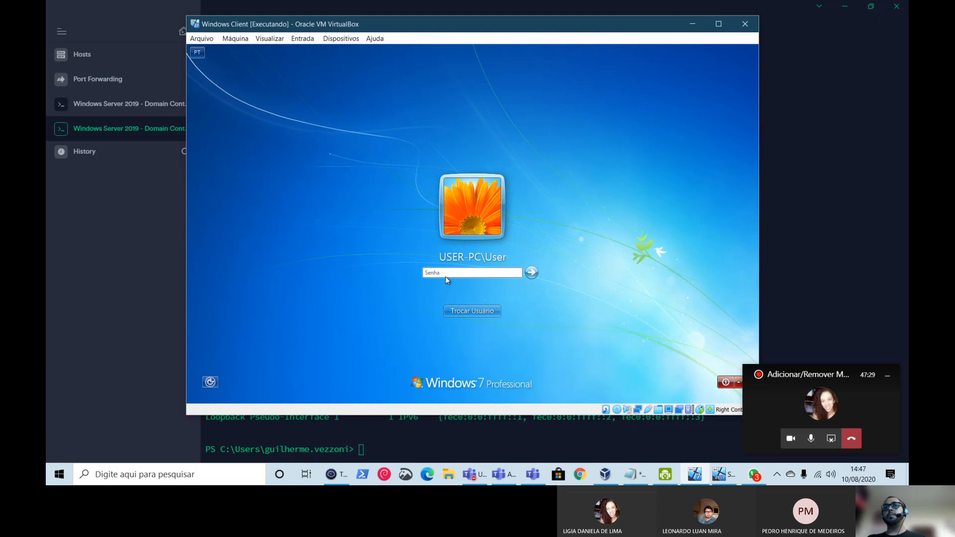
pyautogui.click(531, 272)
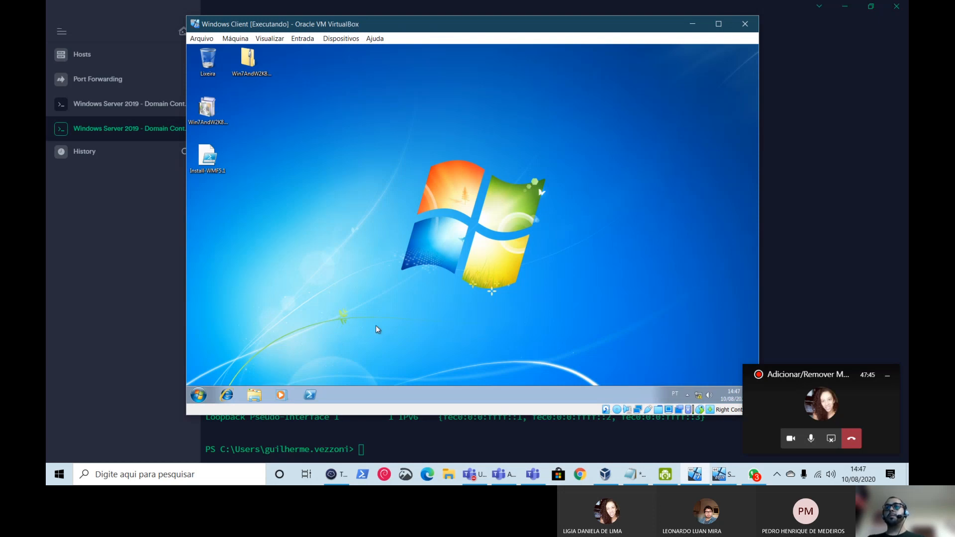
pyautogui.click(198, 395)
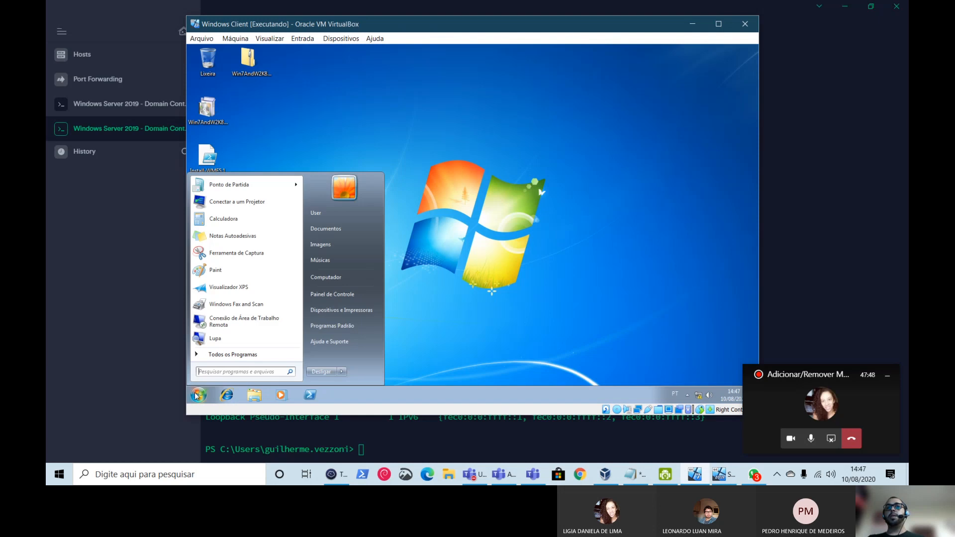
pyautogui.click(343, 373)
pyautogui.click(384, 339)
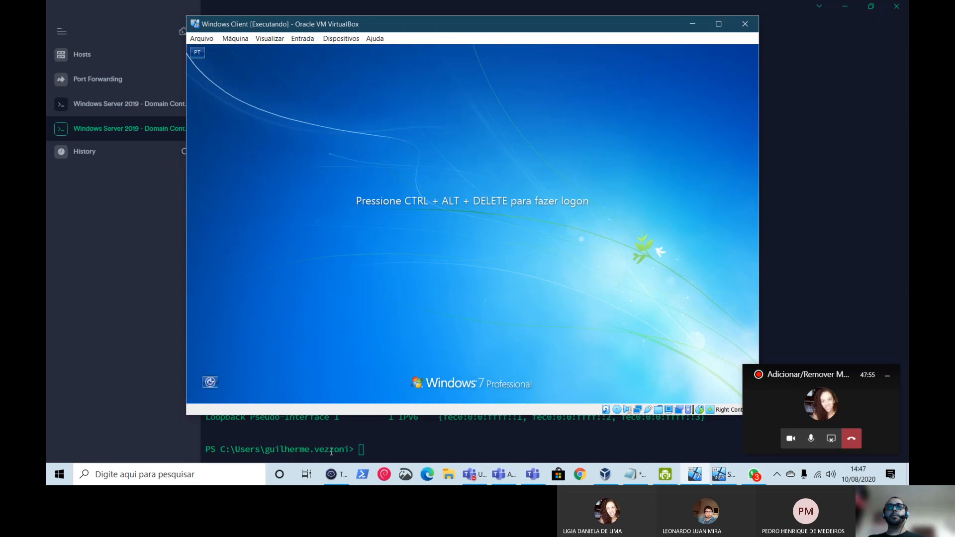
# - At the logon screen, choose Outro usuário and enter the domain account's user name and password
pyautogui.hotkey('ctrl', 'alt', 'Delete')
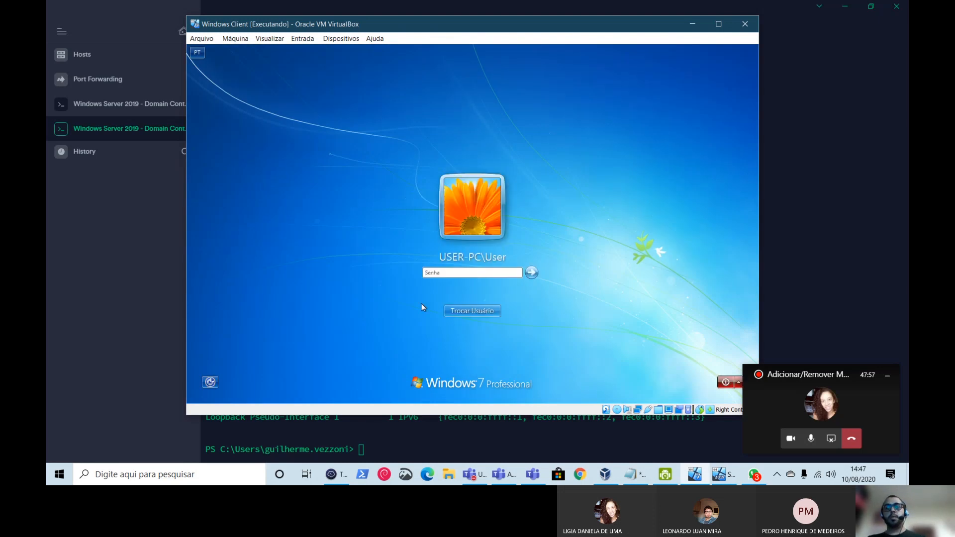
pyautogui.click(445, 309)
pyautogui.click(510, 268)
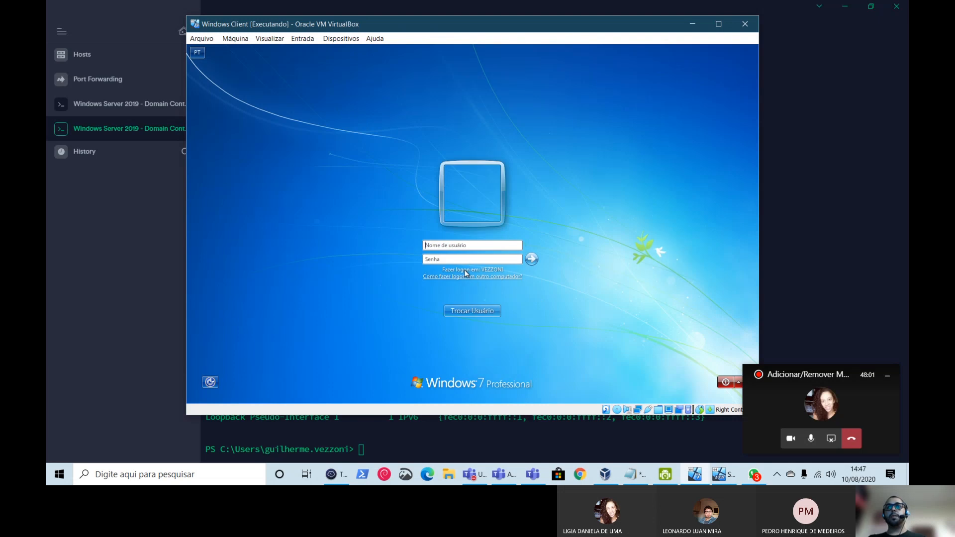
pyautogui.click(484, 246)
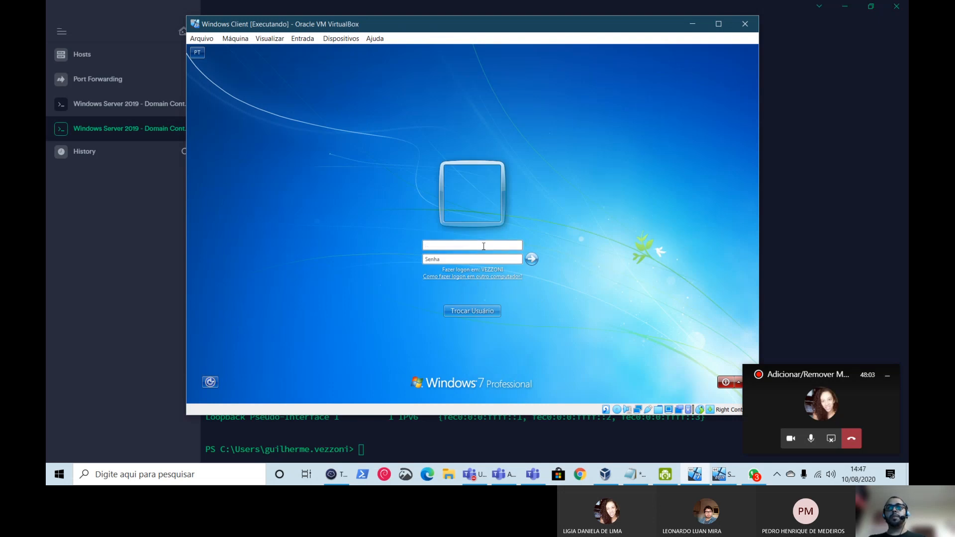
pyautogui.write('guilherme.vezzoni')
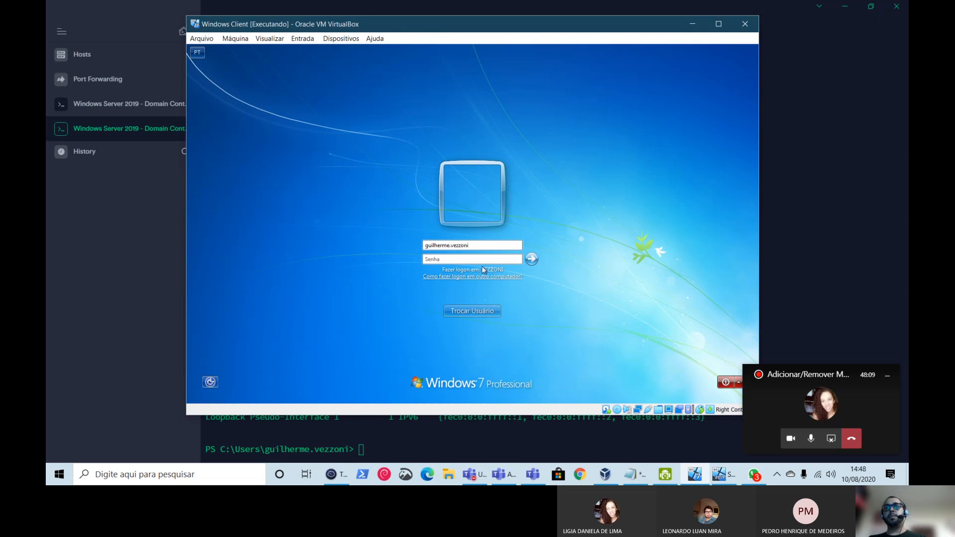
pyautogui.click(477, 258)
pyautogui.write('•••••••••')
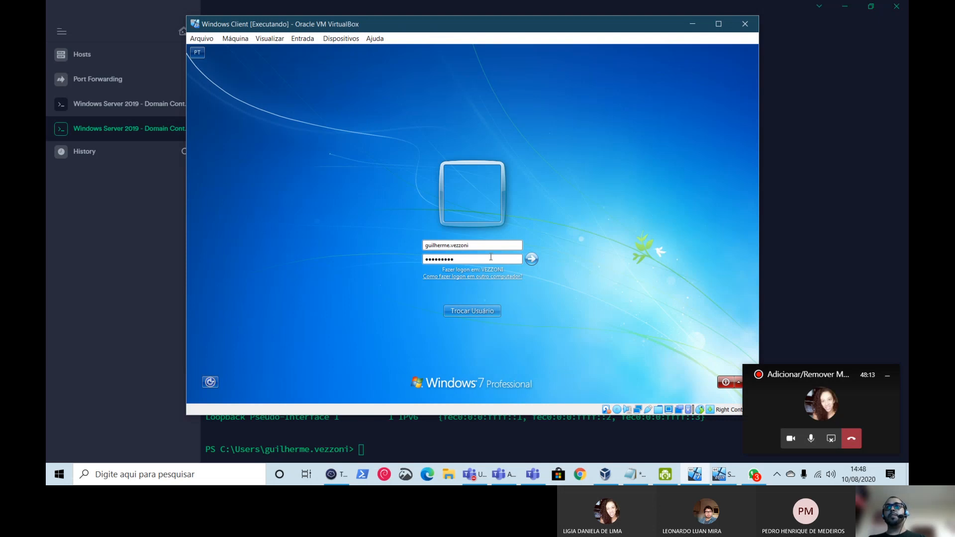
# - Return to the VM, pick Outro usuário again, re-enter the domain credentials, and sign in
pyautogui.click(365, 446)
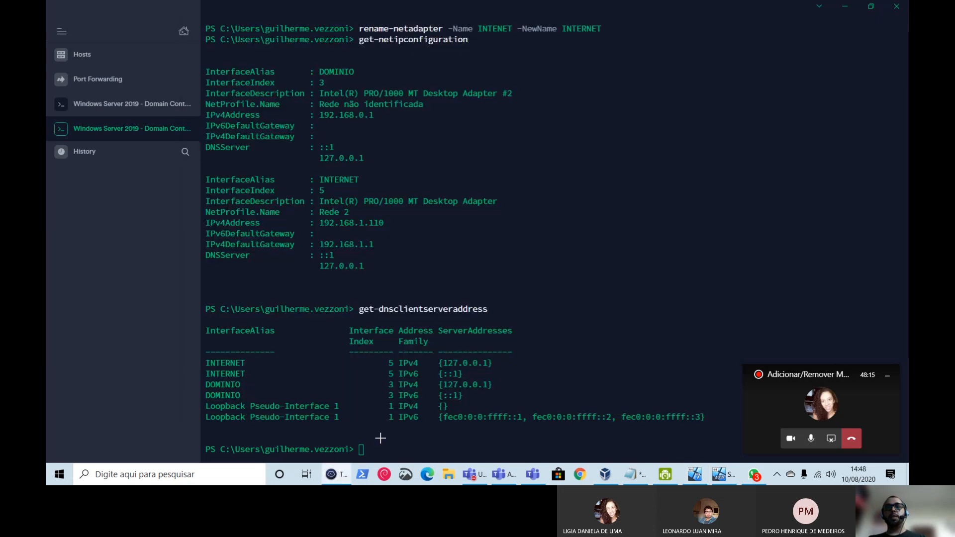
pyautogui.hotkey('alt', 'Tab')
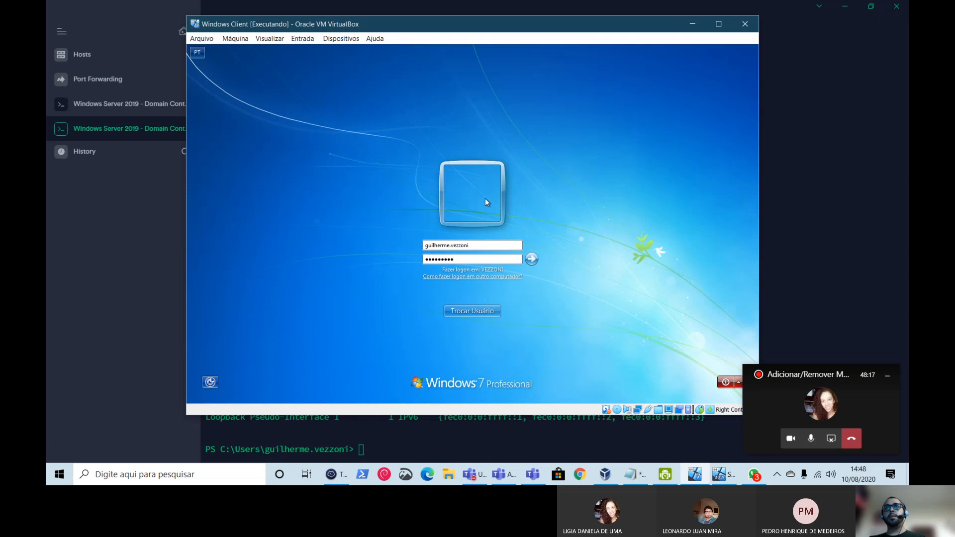
pyautogui.click(479, 314)
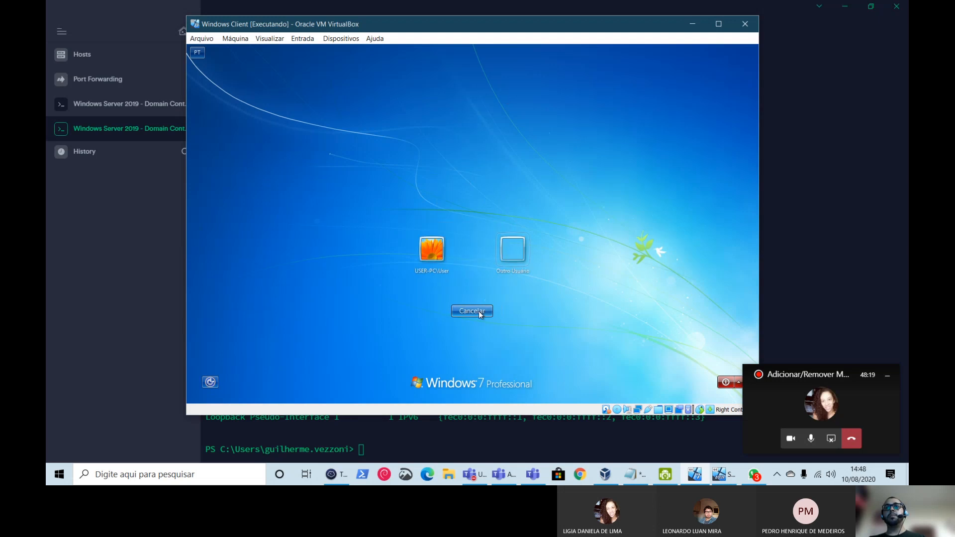
pyautogui.click(513, 249)
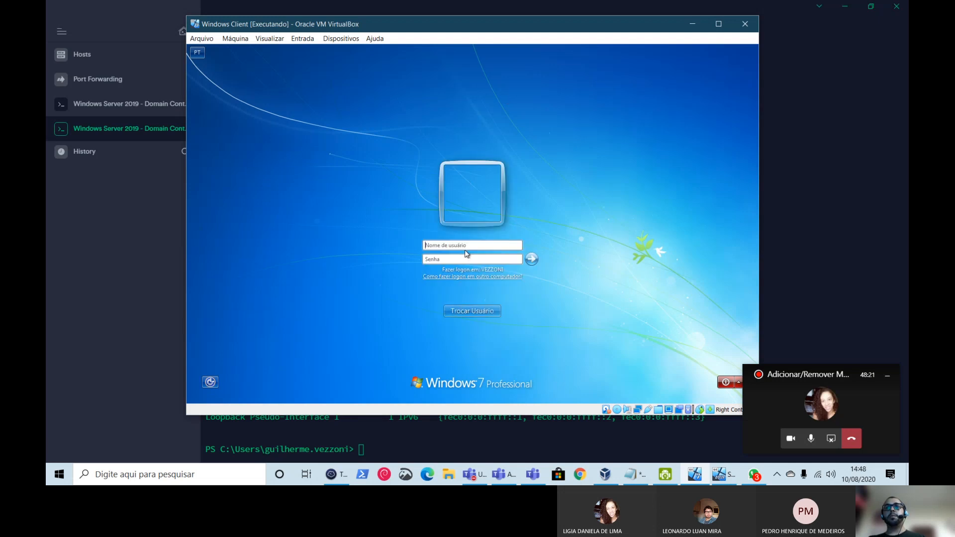
pyautogui.write('guilherme.vezzoni')
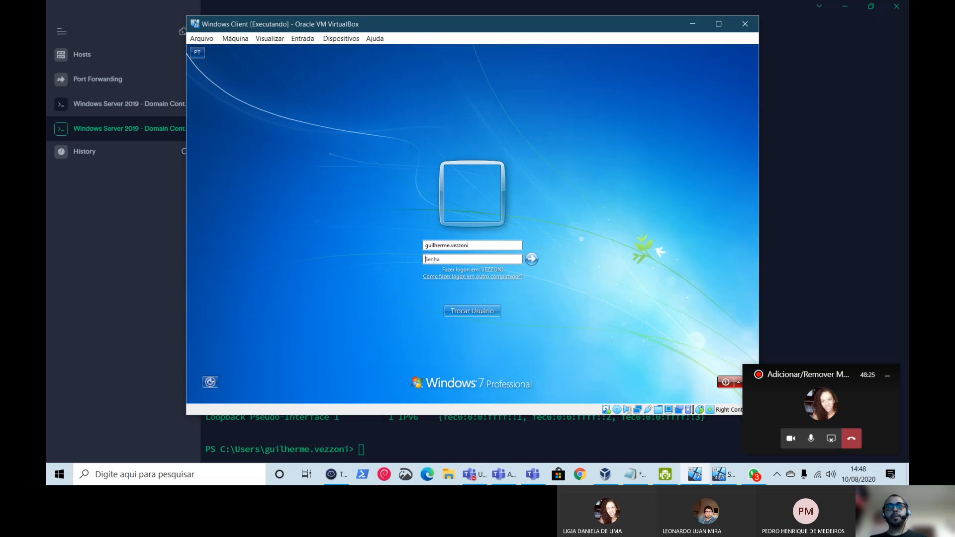
pyautogui.write('•••••••••')
pyautogui.click(532, 261)
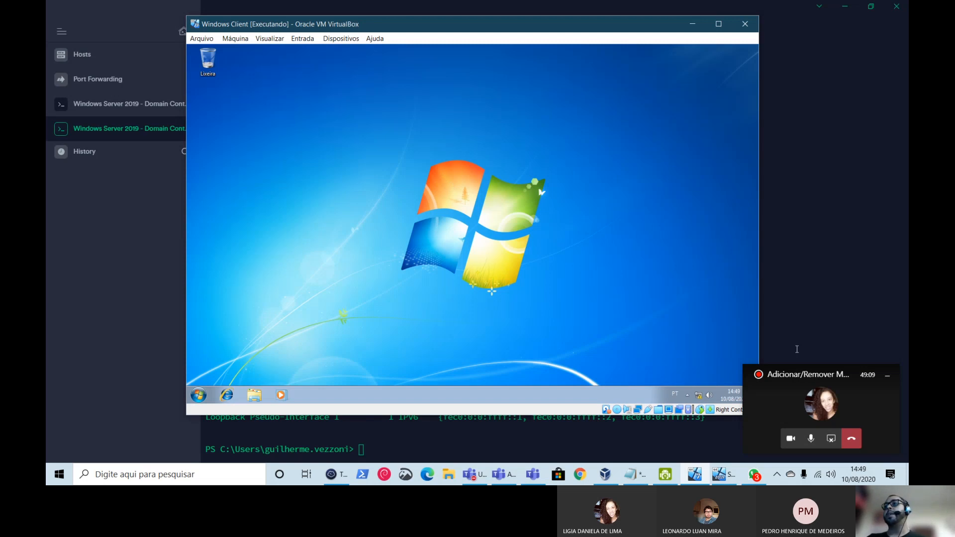
# - Move the call overlay aside, then open and close the domain user's Start menu twice
pyautogui.moveTo(792, 373); pyautogui.dragTo(816, 308)
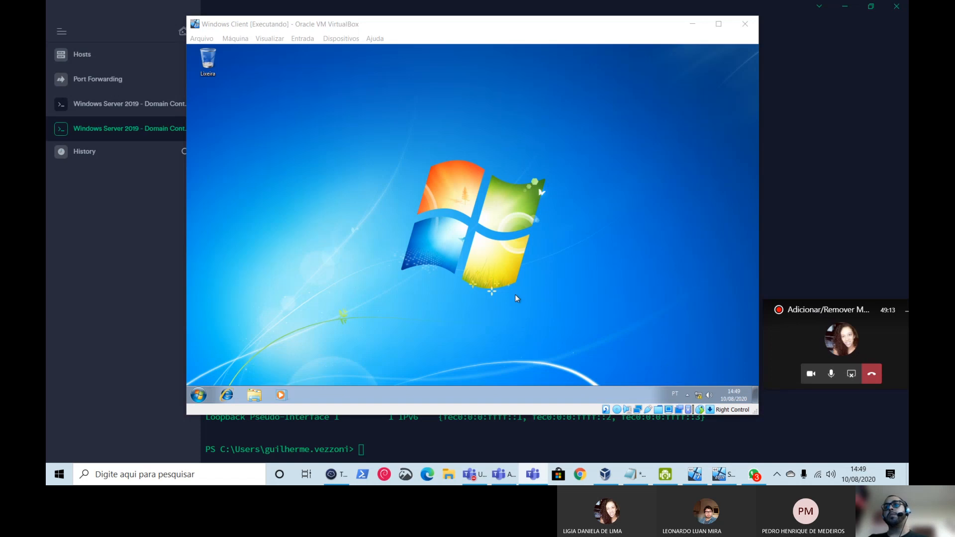
pyautogui.click(198, 395)
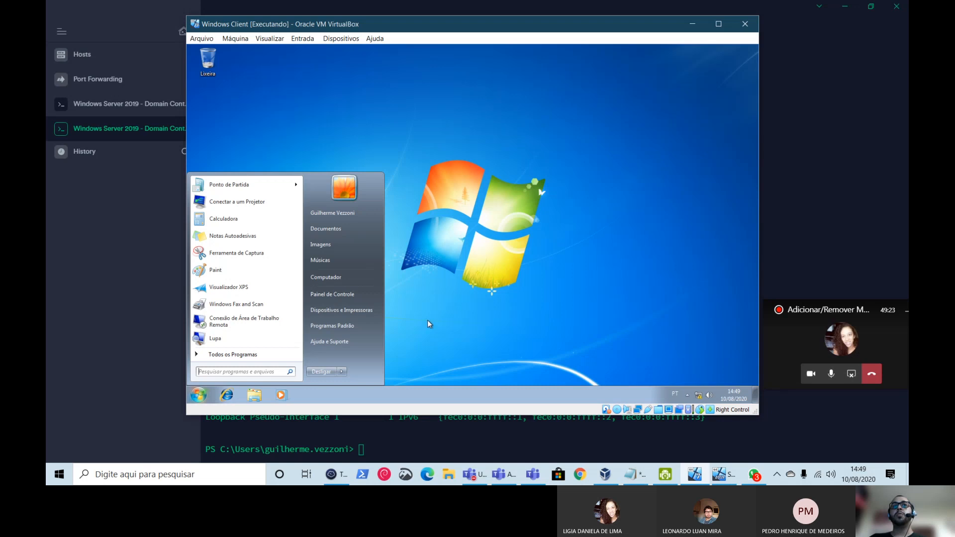
pyautogui.click(478, 291)
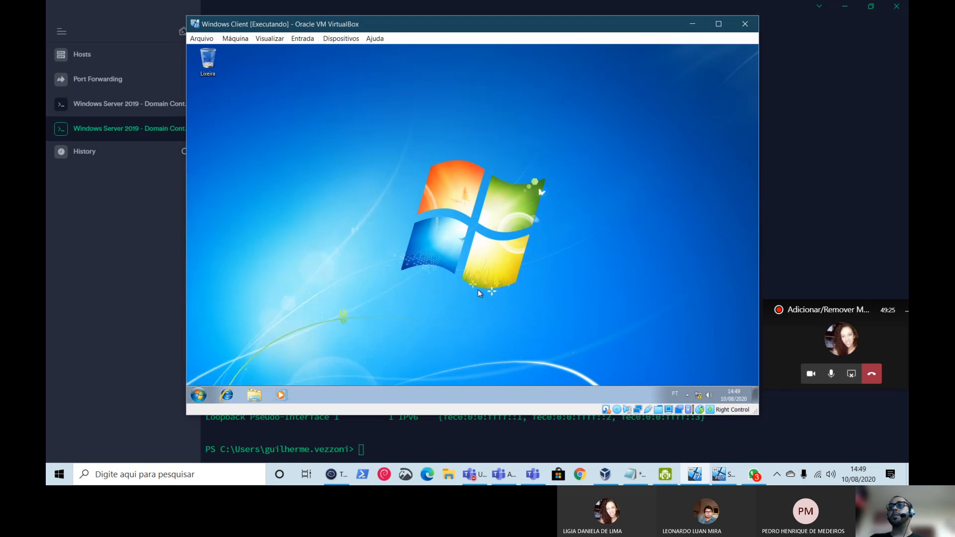
pyautogui.click(198, 395)
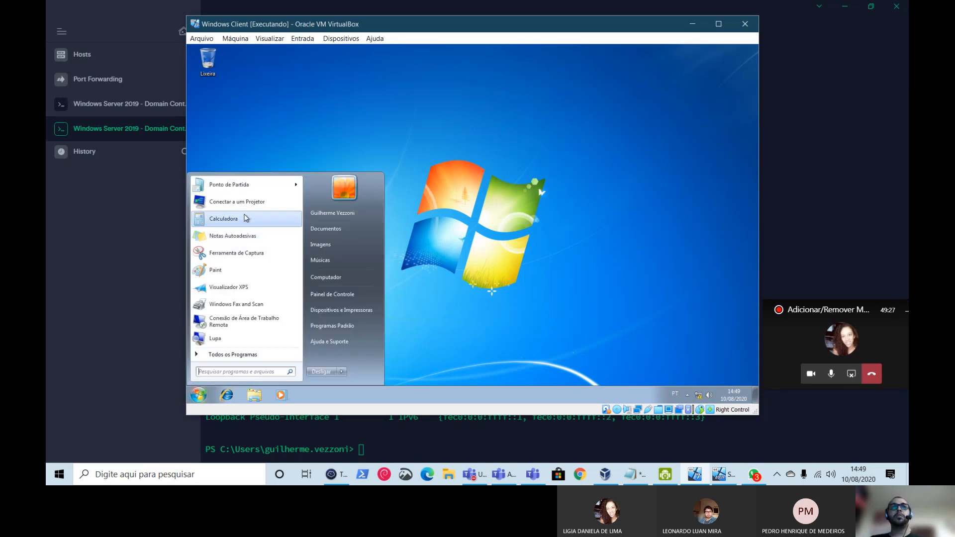
pyautogui.click(433, 292)
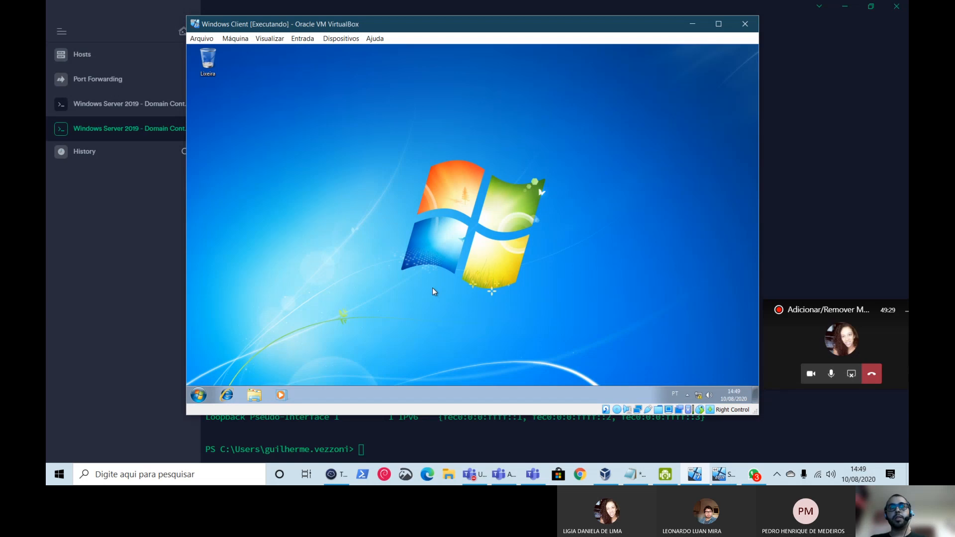
# - Launch Windows PowerShell from the guest Start menu search
pyautogui.click(199, 395)
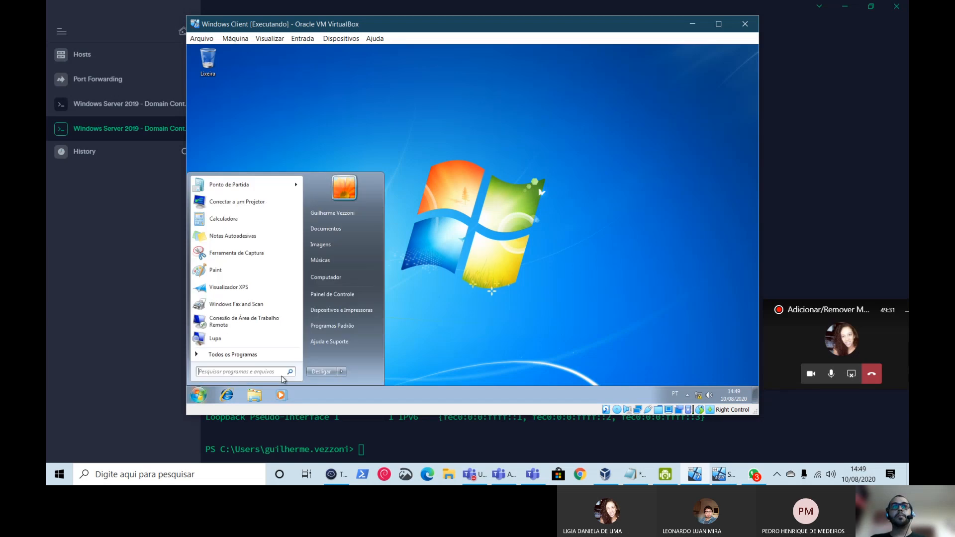
pyautogui.write('powershell')
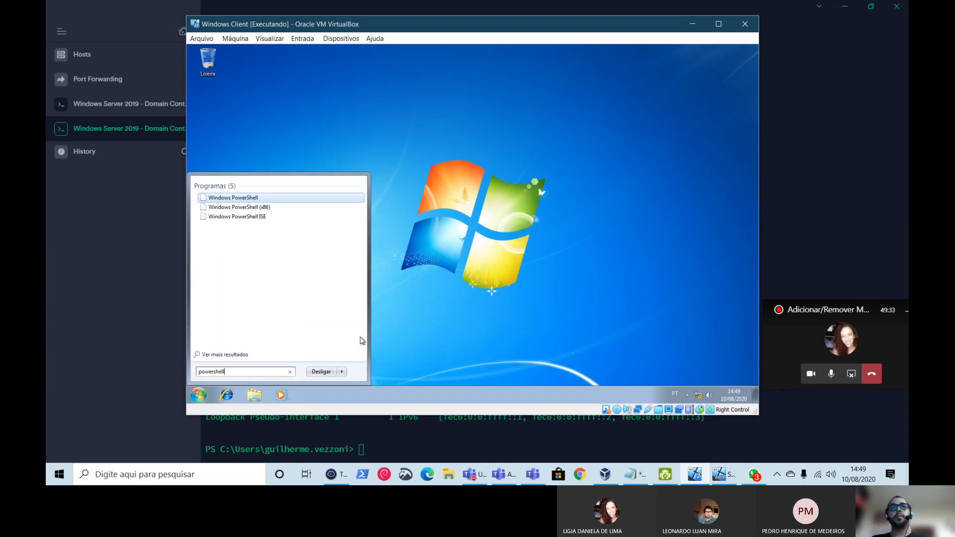
pyautogui.click(238, 198)
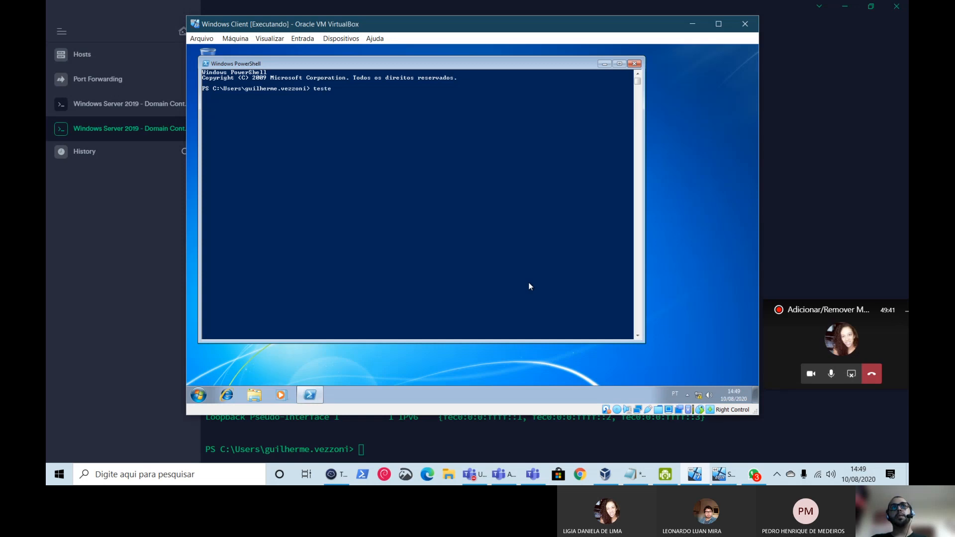
# - Ping 192.168.0.1 with test-connection, then clear the recalled command from the prompt
pyautogui.write('test-connection')
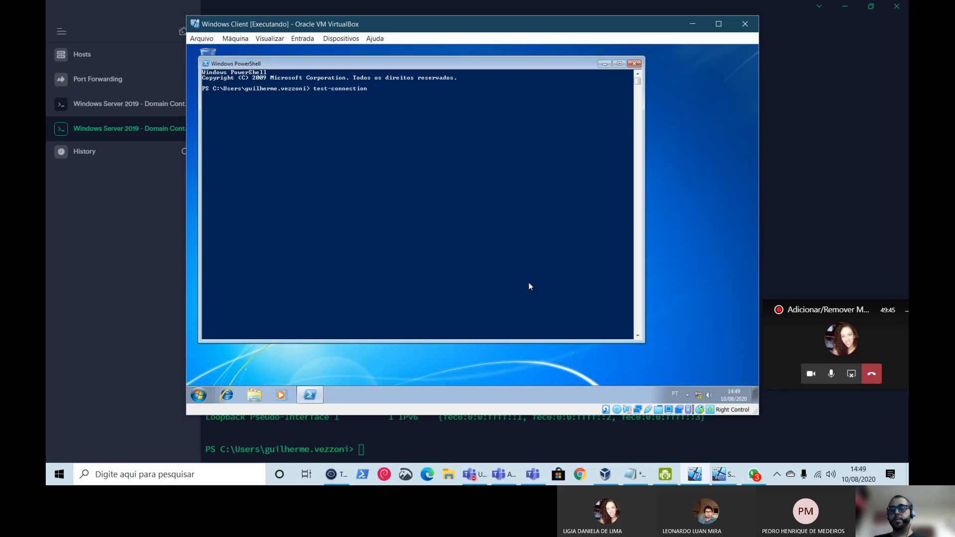
pyautogui.write(' 192.168.0.')
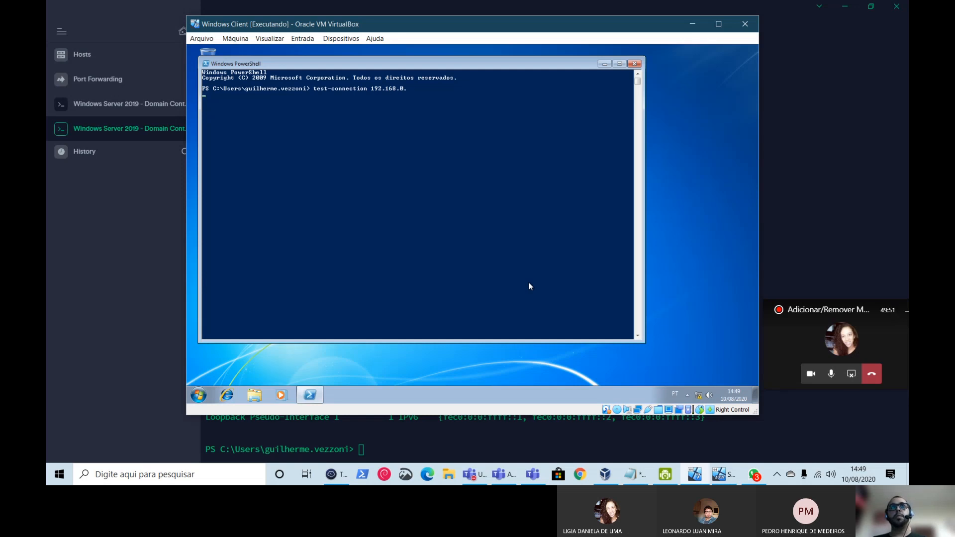
pyautogui.hotkey('ctrl', 'c')
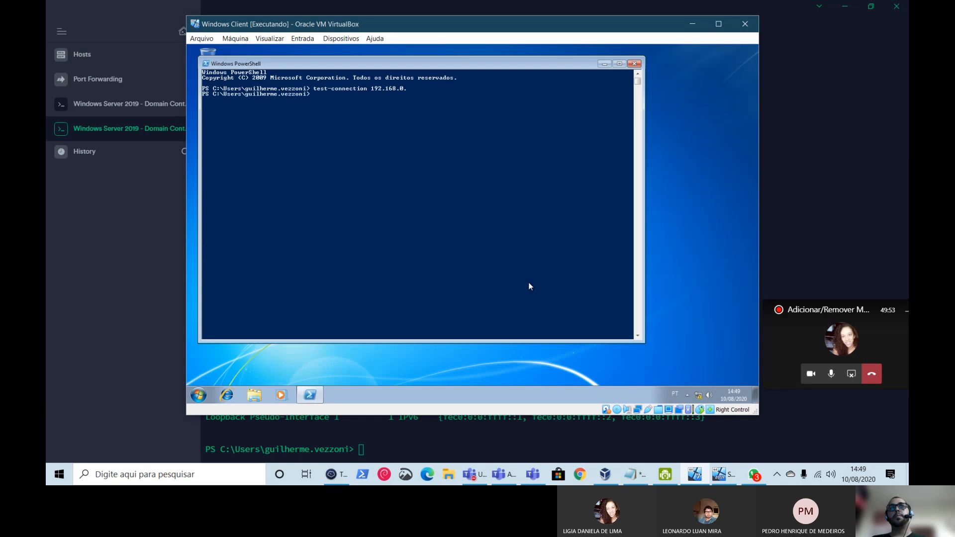
pyautogui.press('Up')
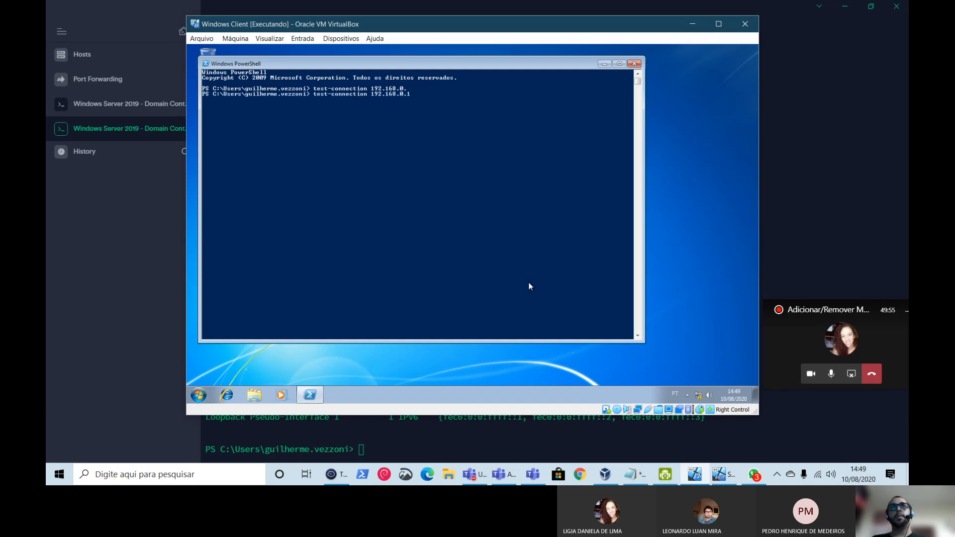
pyautogui.press('Return')
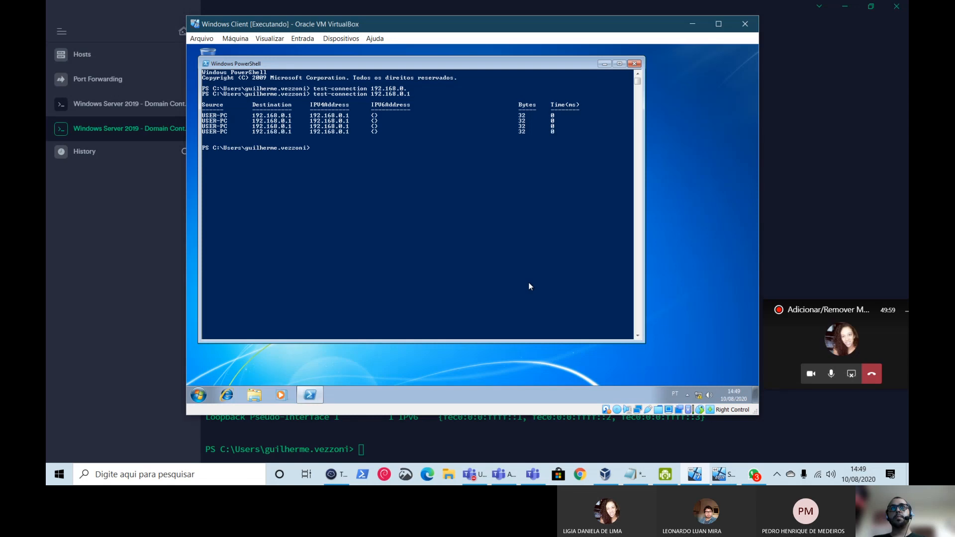
pyautogui.press('Up')
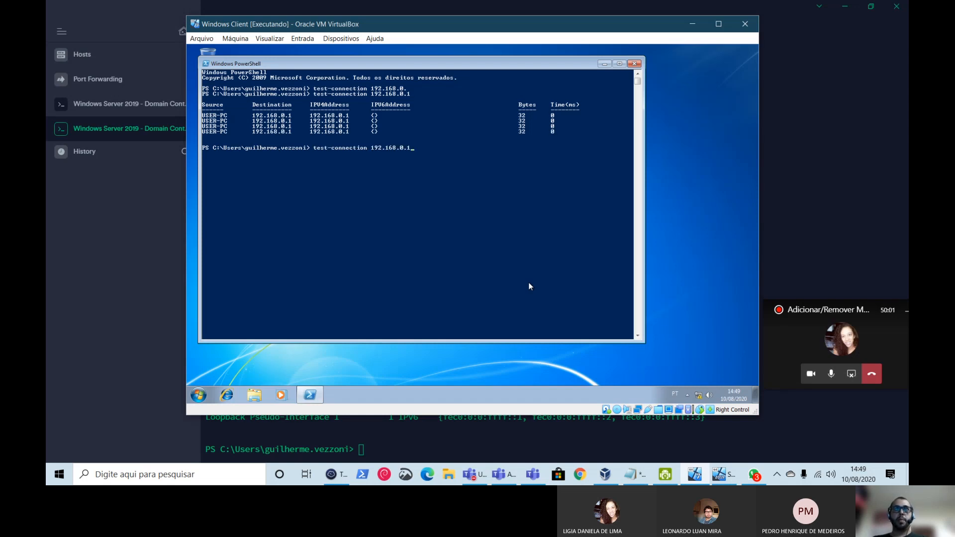
pyautogui.press('BackSpace')
pyautogui.press('BackSpace')
pyautogui.press('BackSpace')
pyautogui.press('BackSpace')
pyautogui.press('BackSpace')
pyautogui.press('BackSpace')
pyautogui.press('BackSpace')
pyautogui.press('BackSpace')
pyautogui.press('BackSpace')
pyautogui.press('BackSpace')
pyautogui.press('BackSpace')
pyautogui.press('BackSpace')
pyautogui.press('BackSpace')
pyautogui.press('BackSpace')
pyautogui.press('BackSpace')
pyautogui.press('BackSpace')
pyautogui.press('BackSpace')
pyautogui.press('BackSpace')
pyautogui.press('BackSpace')
pyautogui.press('BackSpace')
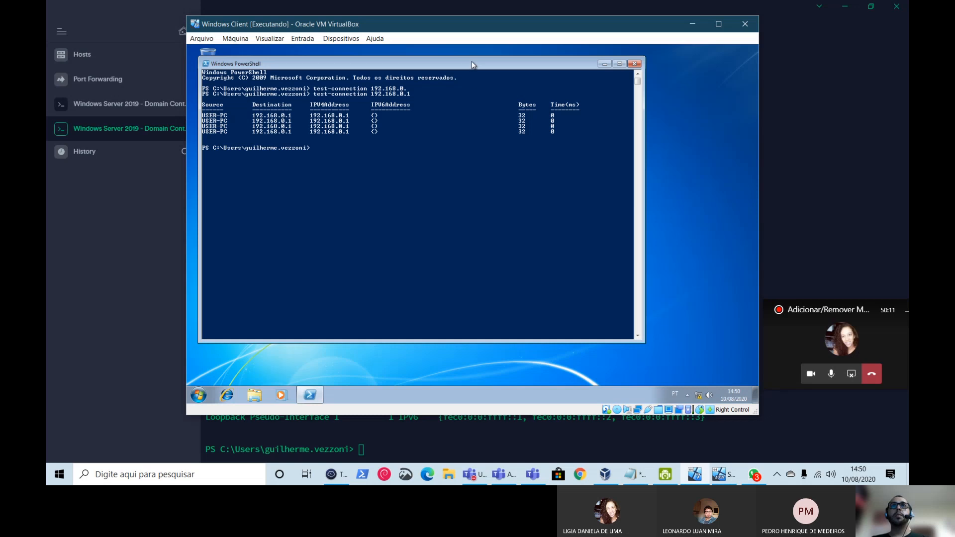
# - Run hostname in PowerShell to confirm the computer name USER-PC
pyautogui.moveTo(472, 64); pyautogui.dragTo(508, 58)
pyautogui.write('hostname')
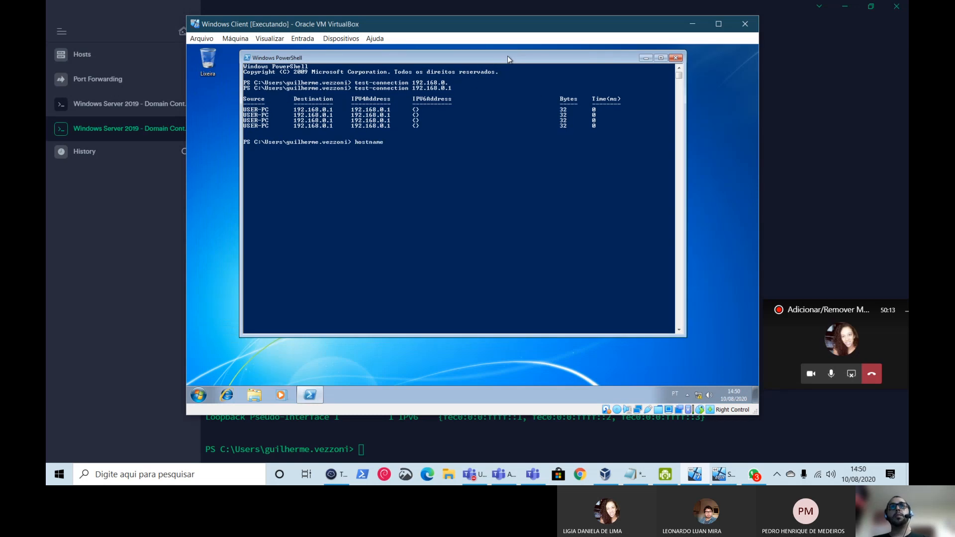
pyautogui.press('Return')
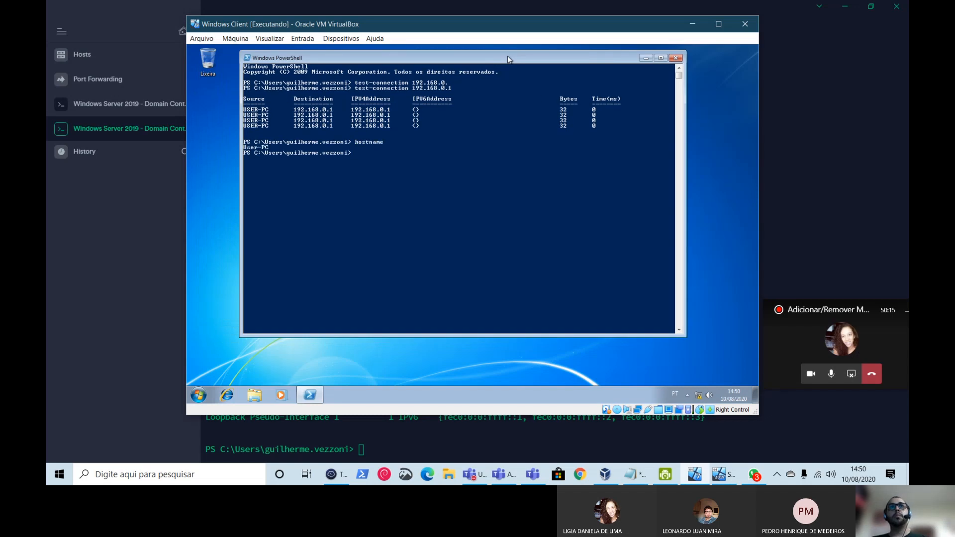
# - Start a Remote Desktop Connection (mstsc) to 192.168.0.1, then cancel the attempt
pyautogui.press('super+r')
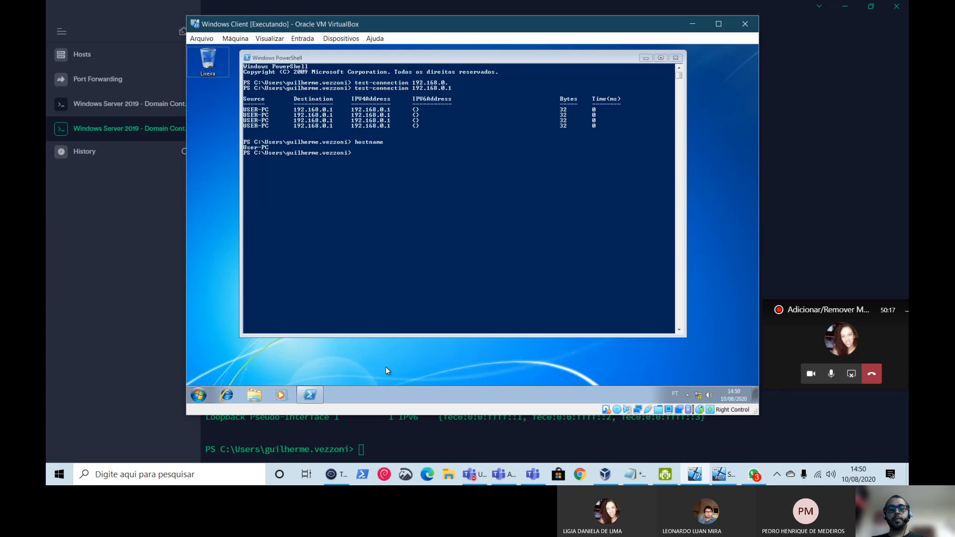
pyautogui.write('cms')
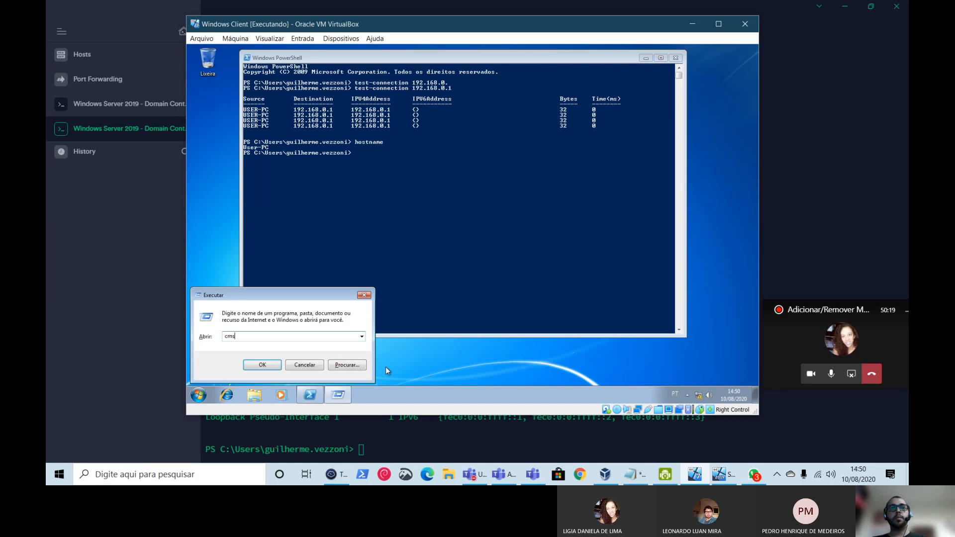
pyautogui.press('BackSpace')
pyautogui.press('BackSpace')
pyautogui.write('mstsc')
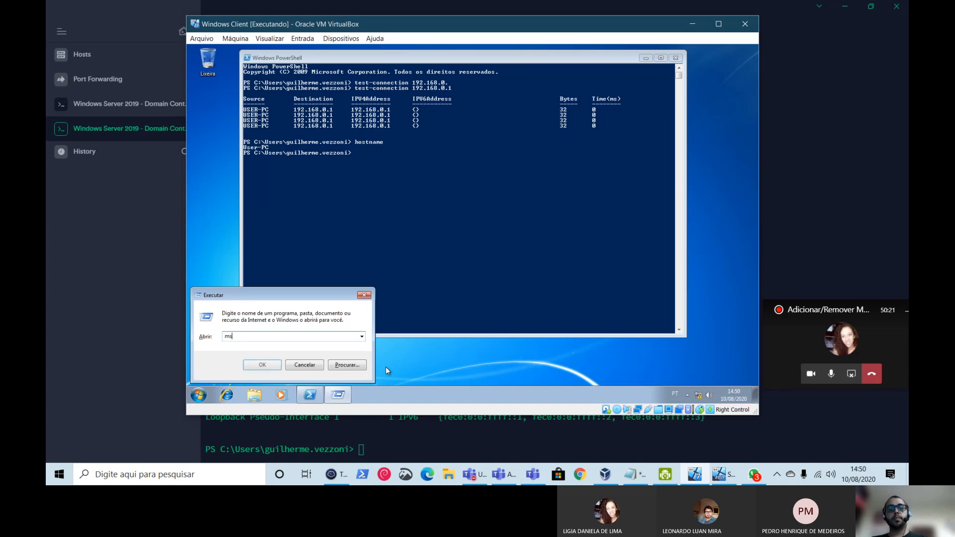
pyautogui.press('Return')
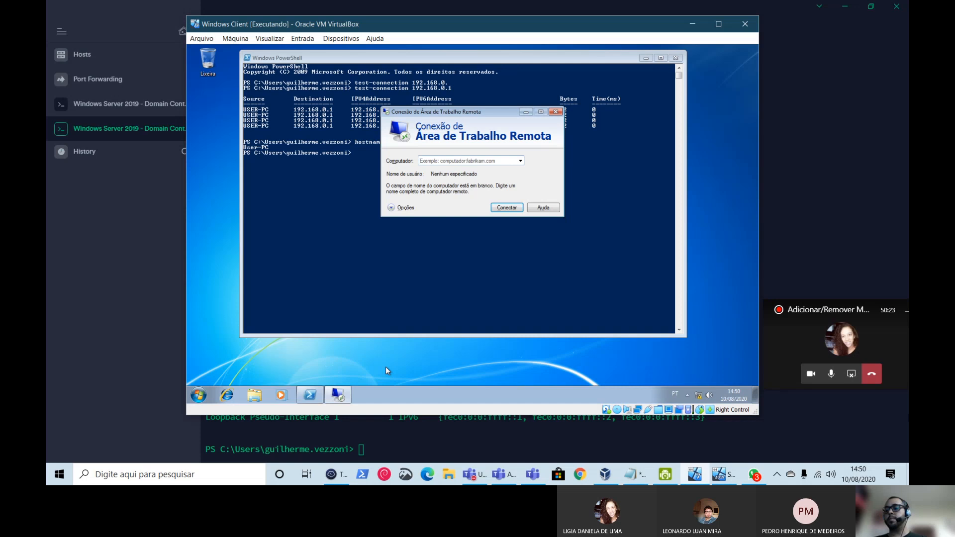
pyautogui.write('192.168.0.1')
pyautogui.press('Return')
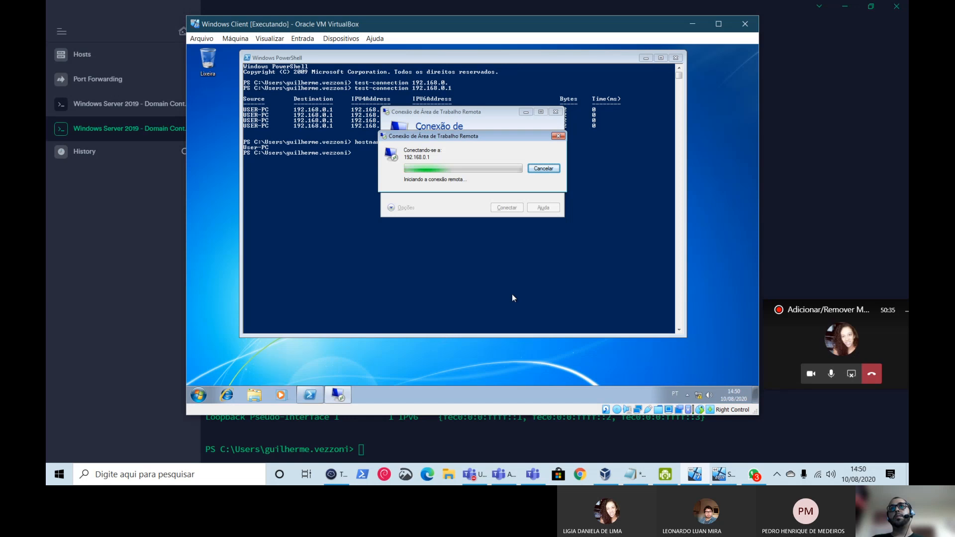
pyautogui.click(552, 168)
# - Close Remote Desktop and PowerShell, then open SRV2019's network shares from Run
pyautogui.click(555, 114)
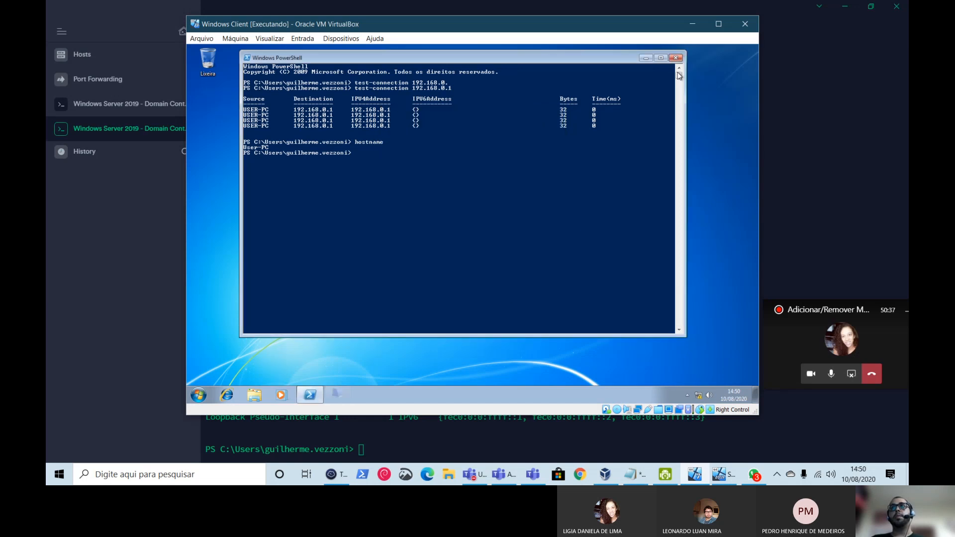
pyautogui.click(676, 58)
pyautogui.press('super+r')
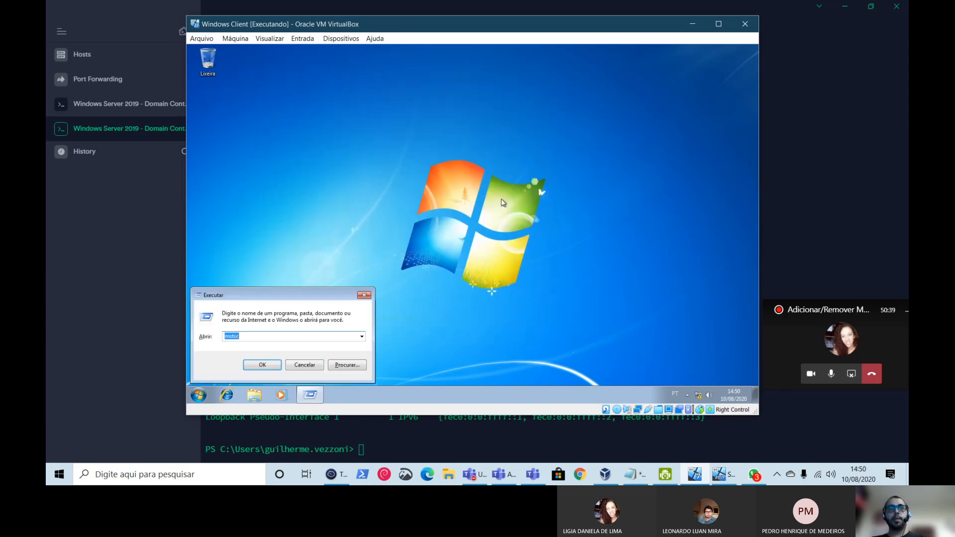
pyautogui.write('\\\\192.1')
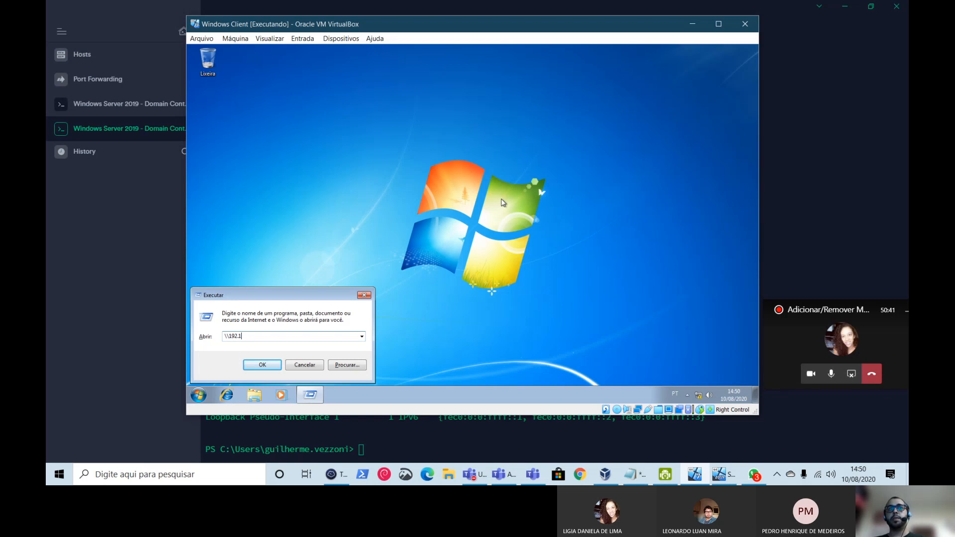
pyautogui.write('68.0.')
pyautogui.press('BackSpace')
pyautogui.press('BackSpace')
pyautogui.press('BackSpace')
pyautogui.press('BackSpace')
pyautogui.press('BackSpace')
pyautogui.press('BackSpace')
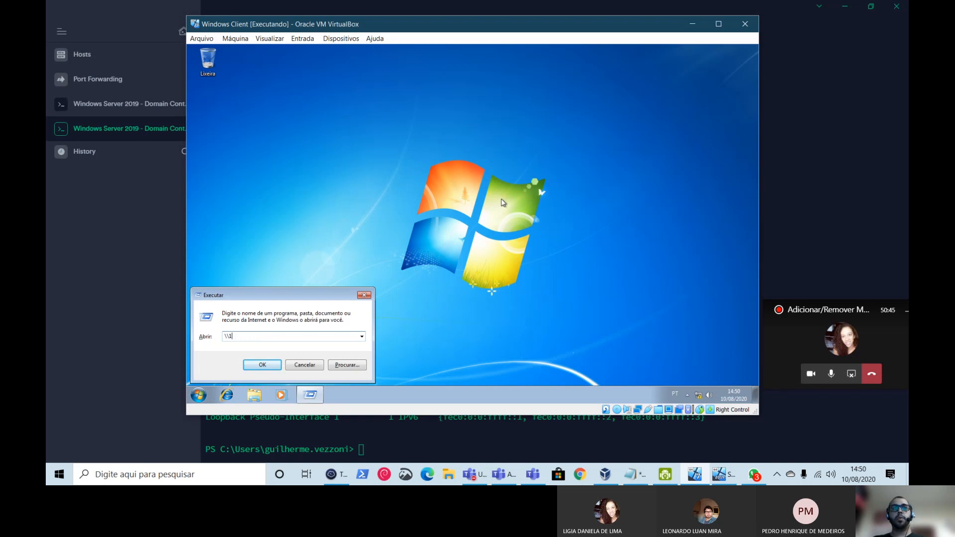
pyautogui.write('SRV2019')
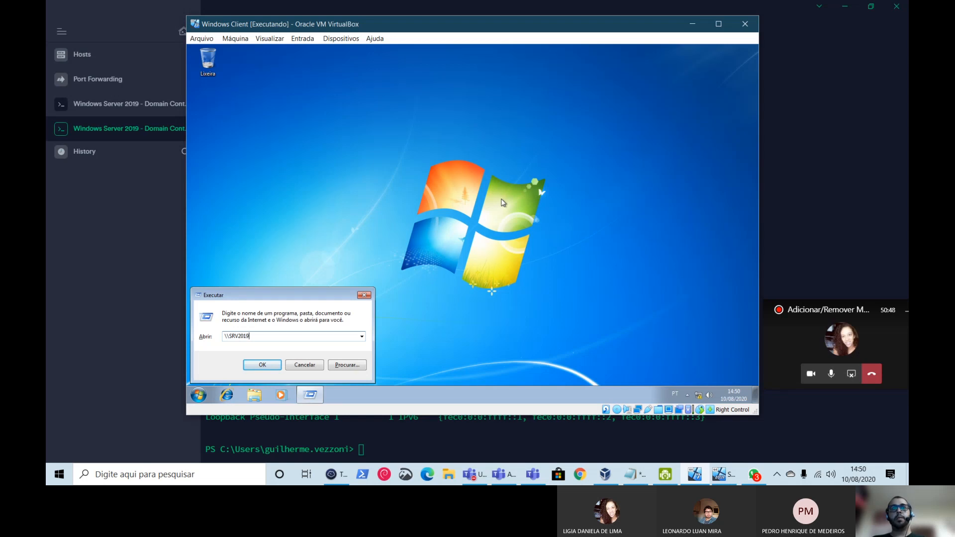
pyautogui.press('Return')
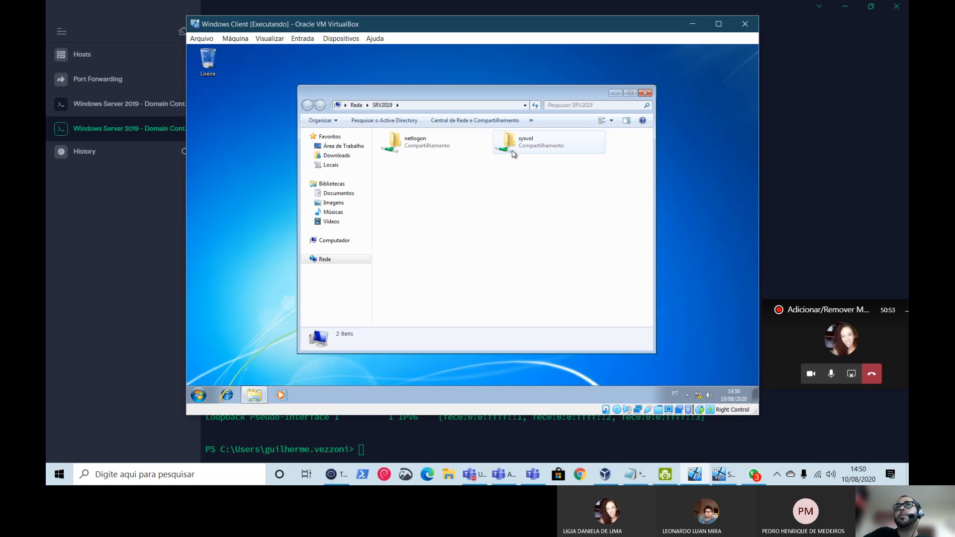
# - Browse sysvol into vezzoni.local's Policies folder and back out
pyautogui.rightClick(473, 179)
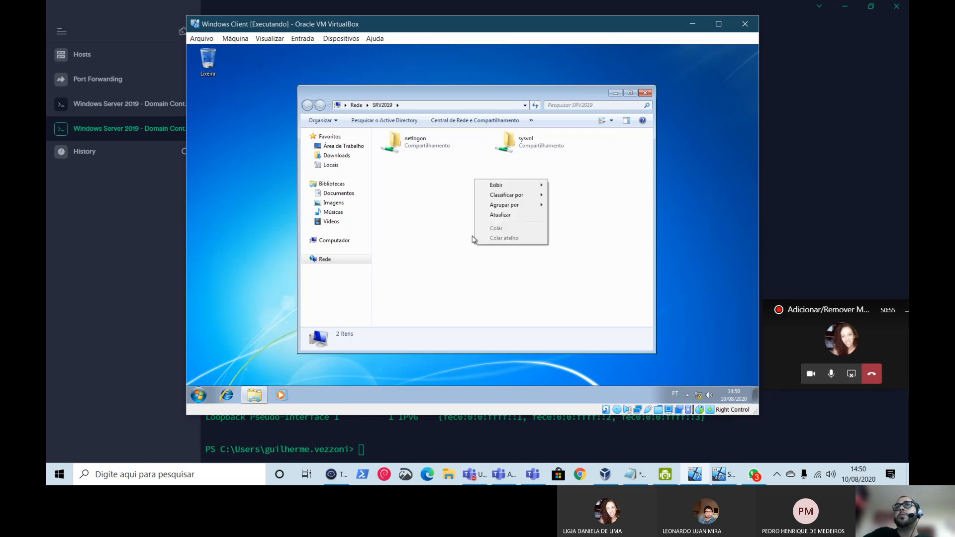
pyautogui.click(425, 196)
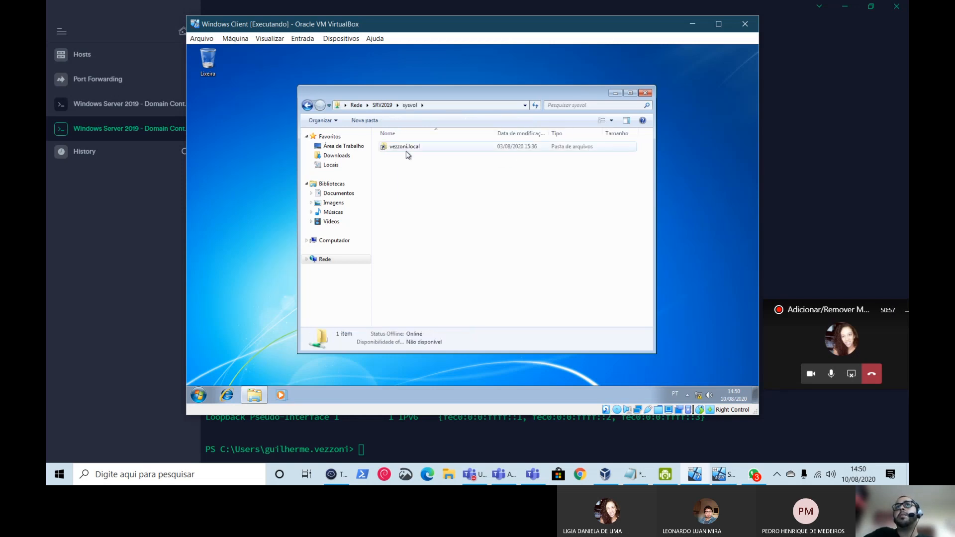
pyautogui.doubleClick(405, 148)
pyautogui.doubleClick(398, 147)
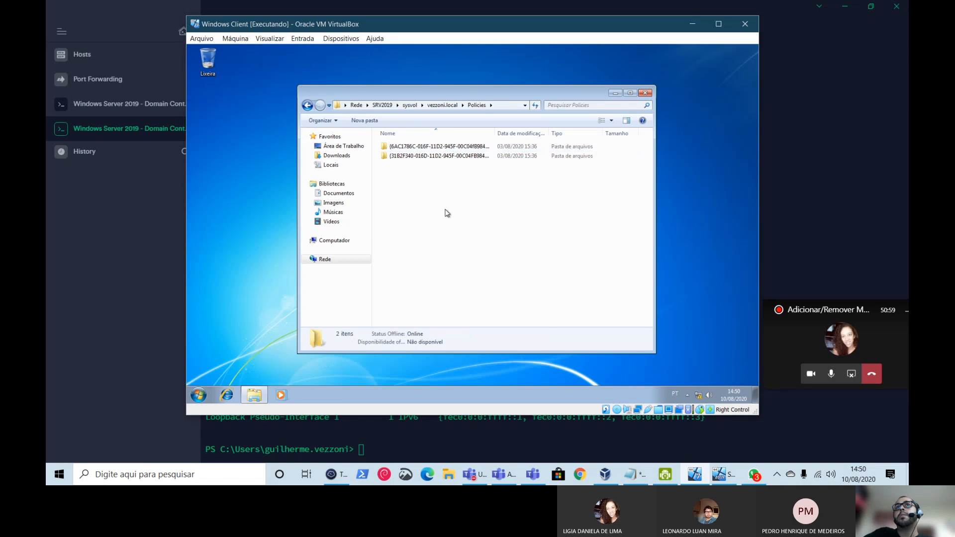
pyautogui.click(307, 105)
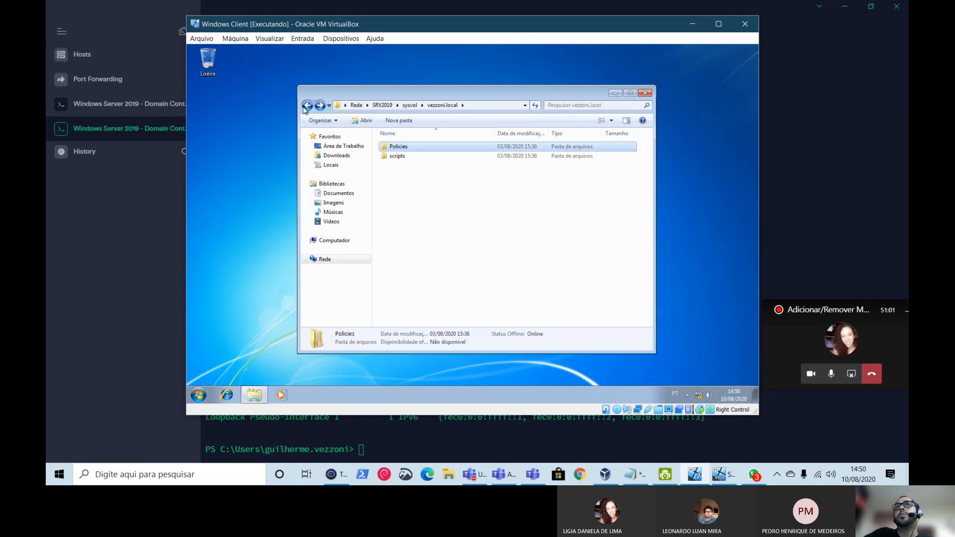
pyautogui.click(308, 105)
# - Open the vezzoni.local scripts folder and the netlogon share, then close Explorer
pyautogui.doubleClick(397, 147)
pyautogui.doubleClick(397, 156)
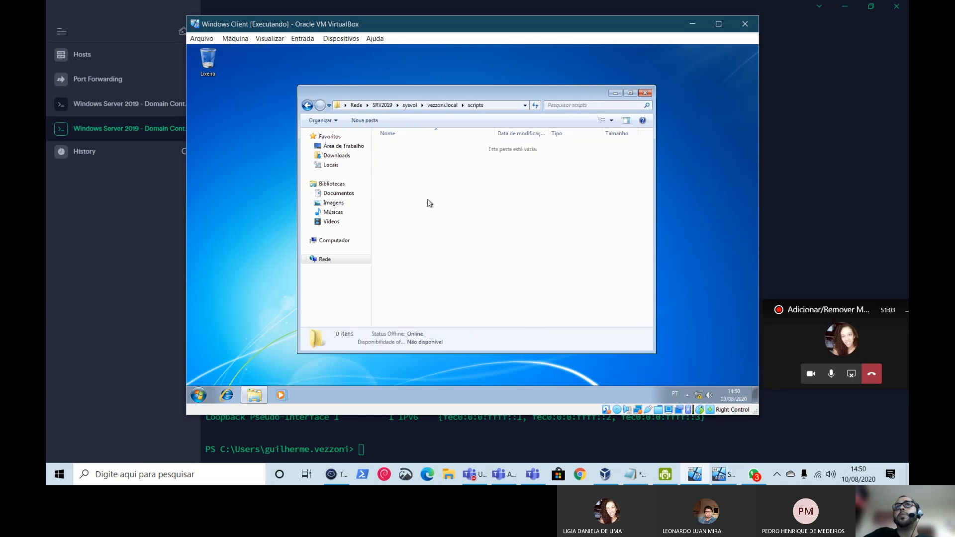
pyautogui.click(308, 105)
pyautogui.click(307, 105)
pyautogui.click(308, 105)
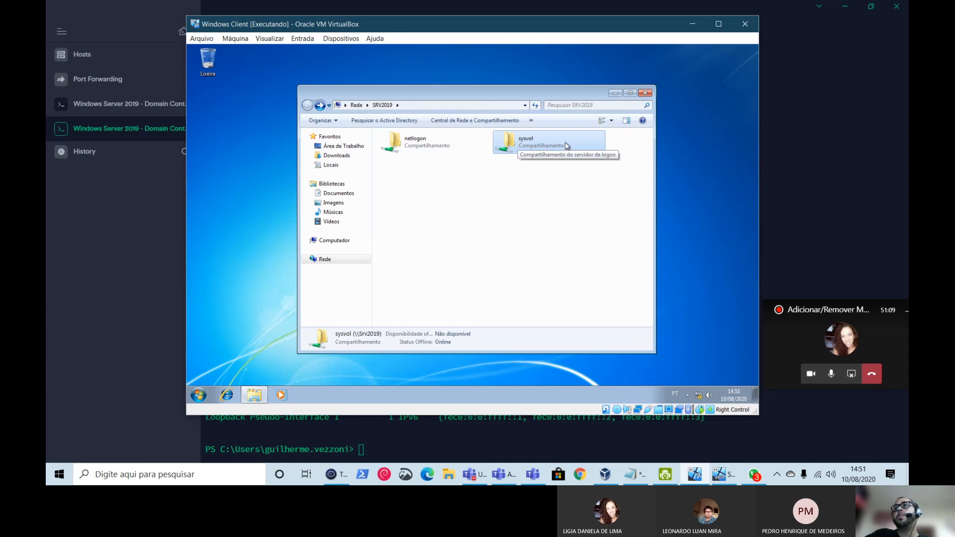
pyautogui.doubleClick(459, 148)
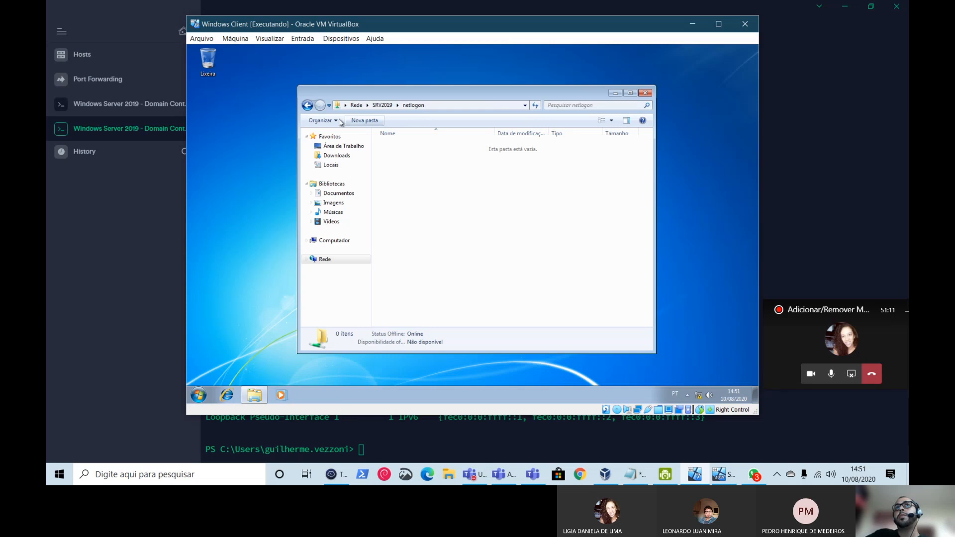
pyautogui.click(308, 107)
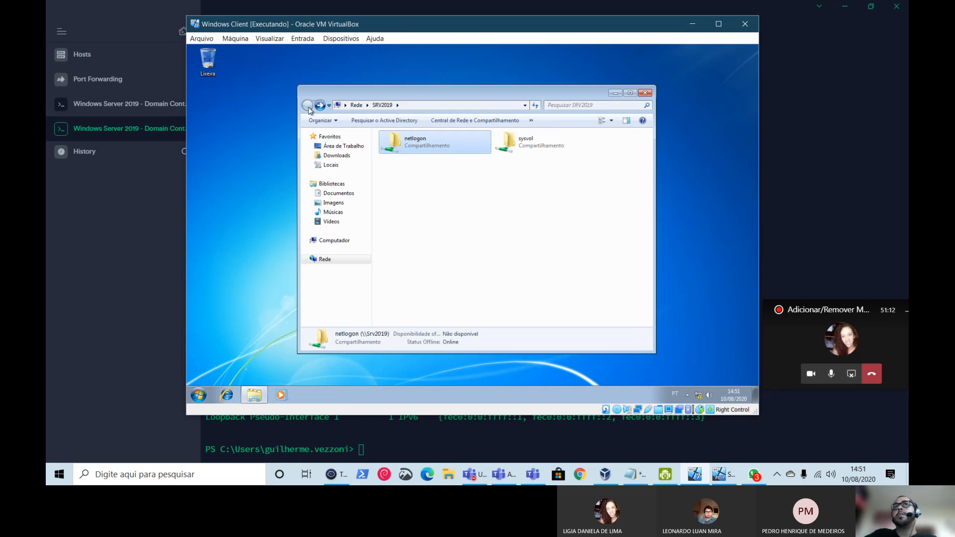
pyautogui.click(645, 93)
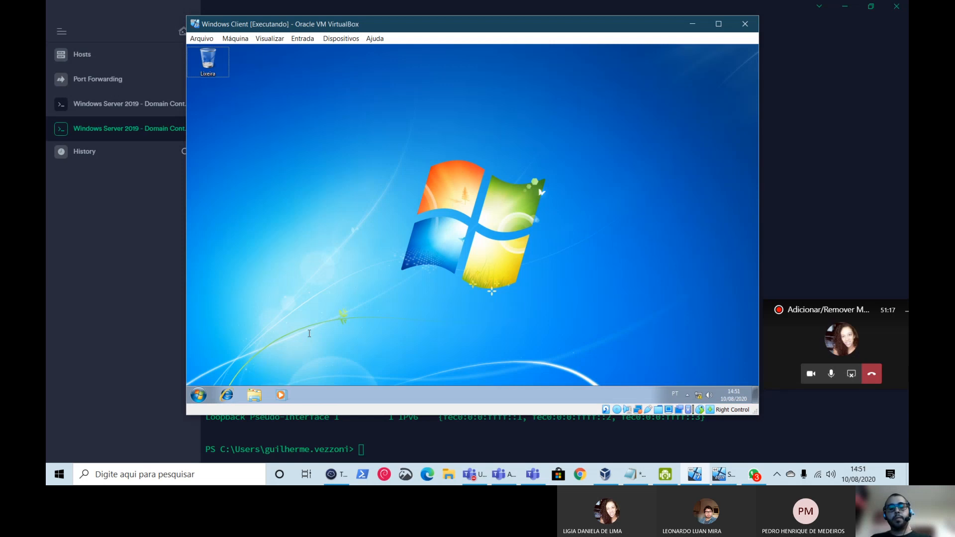
# - Launch an empty mmc console and open Adicionar/remover snap-in with the Snap-in column widened
pyautogui.press('super+r')
pyautogui.write('mmc')
pyautogui.press('Return')
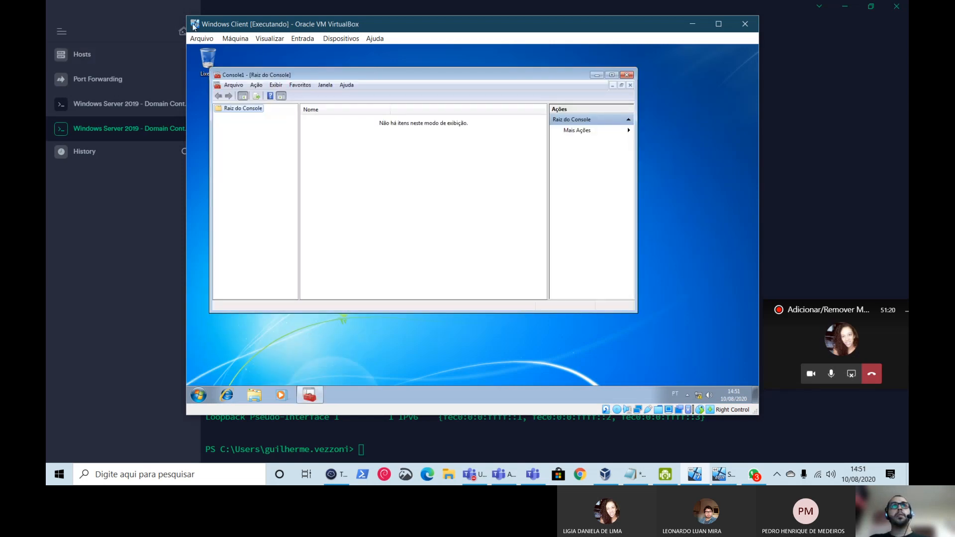
pyautogui.click(235, 86)
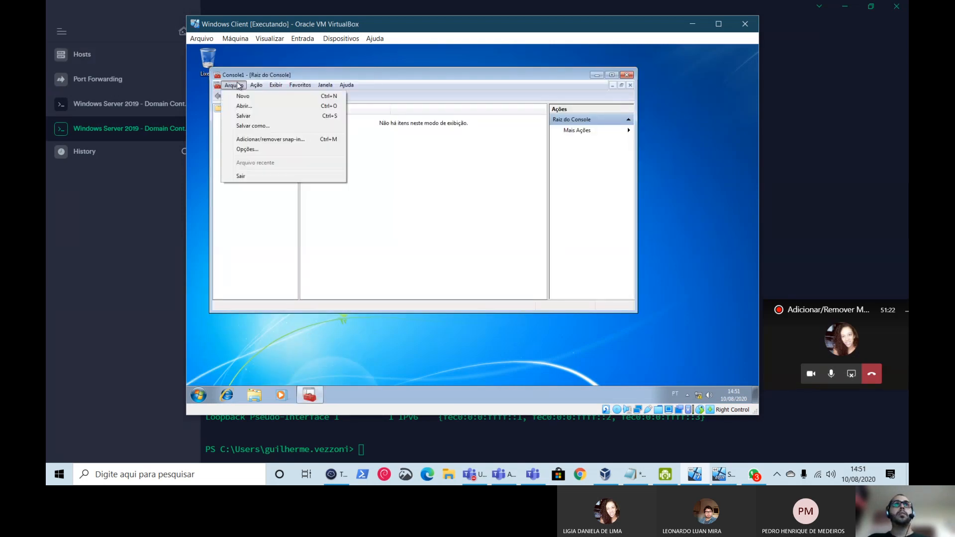
pyautogui.click(249, 137)
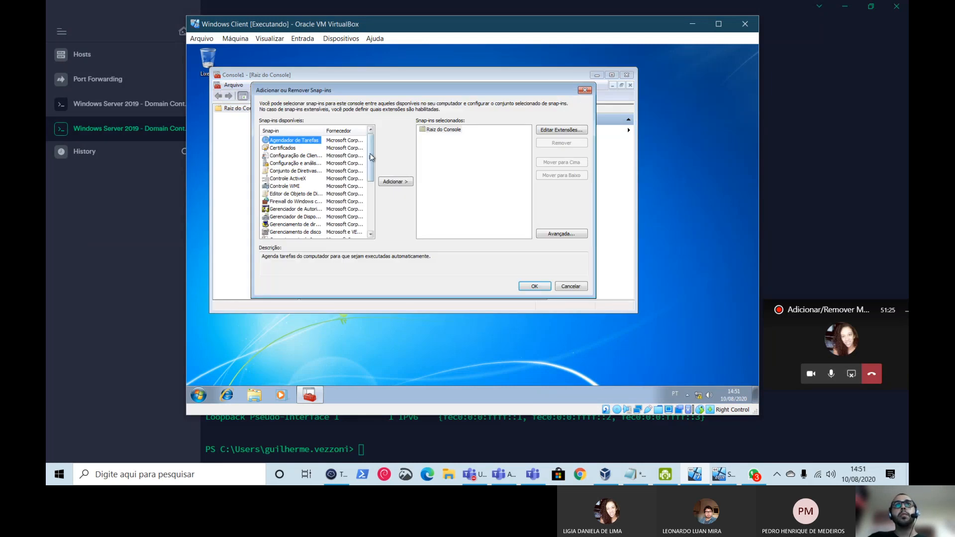
pyautogui.moveTo(371, 157)
pyautogui.mouseDown()
pyautogui.moveTo(369, 222)
pyautogui.moveTo(376, 170)
pyautogui.mouseUp()
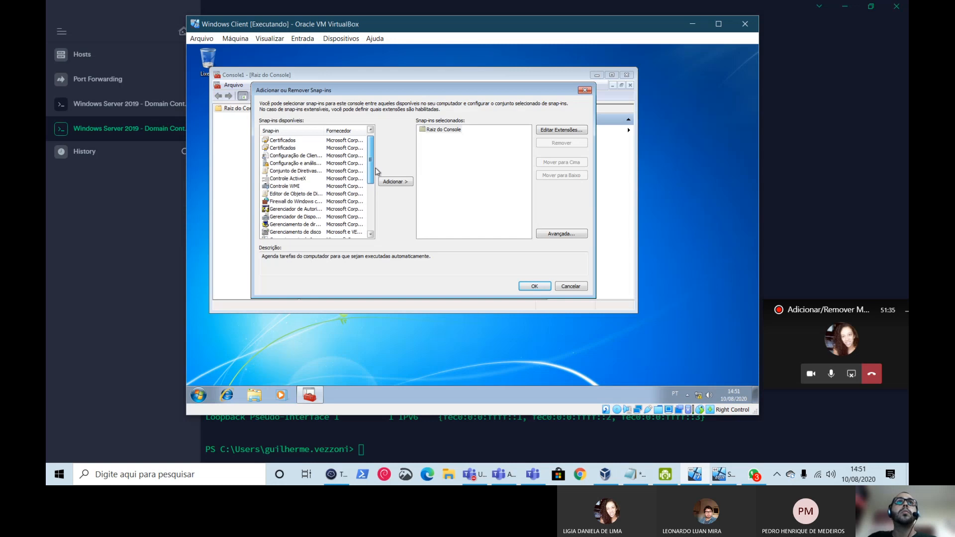
pyautogui.doubleClick(324, 131)
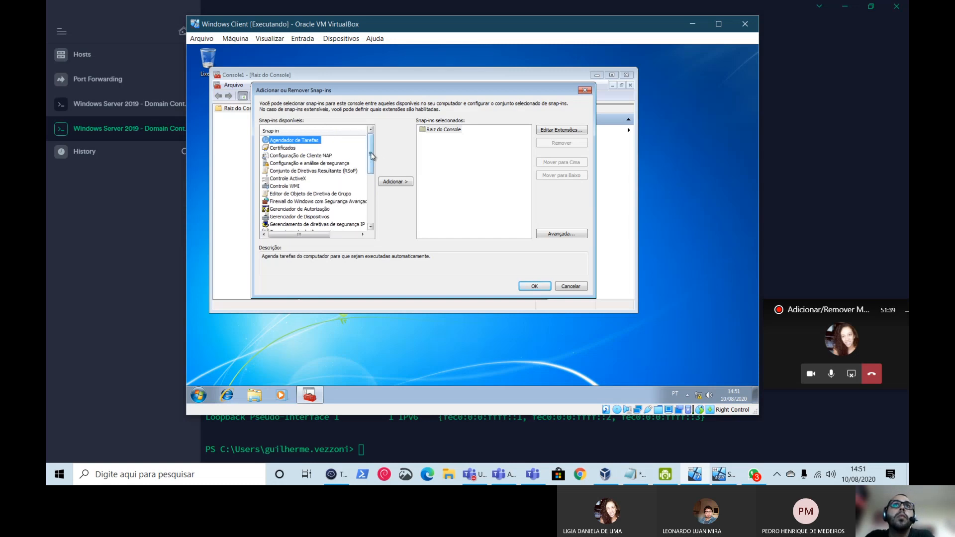
pyautogui.moveTo(371, 155); pyautogui.dragTo(371, 182)
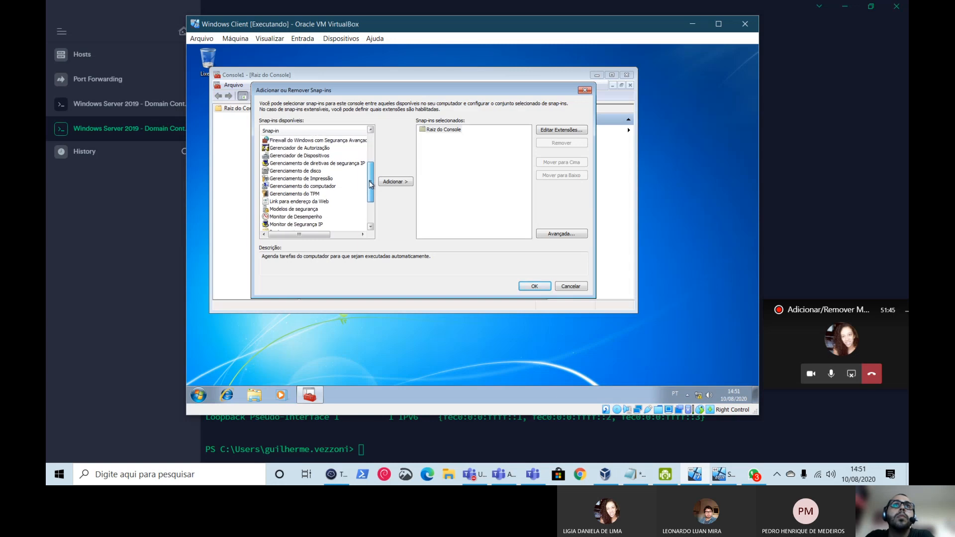
# - Add the Gerenciamento do computador snap-in targeting SRV2019 and expand its node
pyautogui.click(330, 187)
pyautogui.click(396, 182)
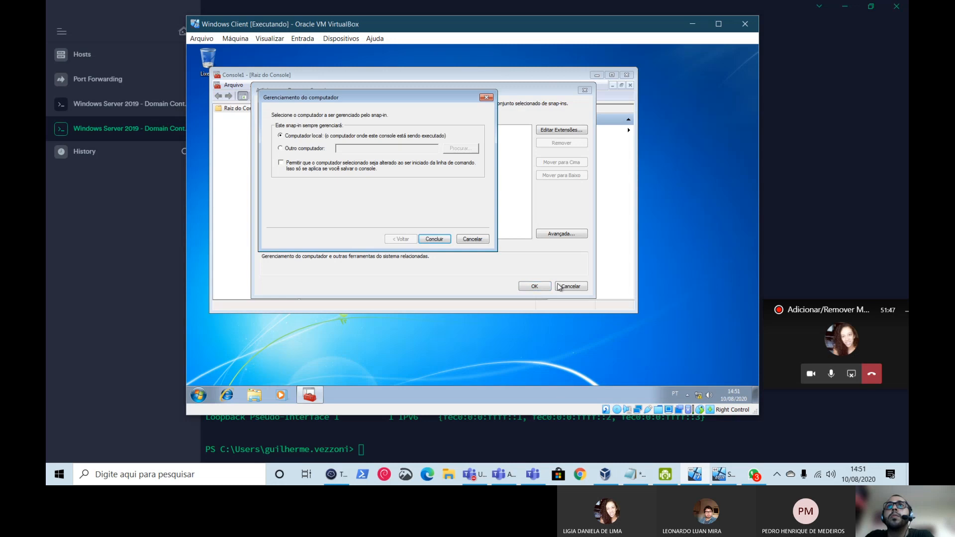
pyautogui.click(304, 148)
pyautogui.click(368, 152)
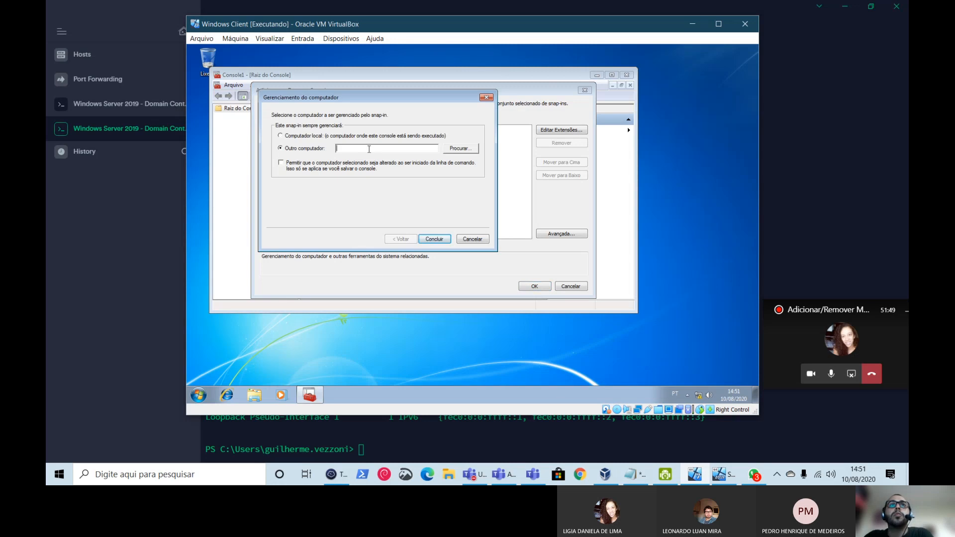
pyautogui.write('SRV209')
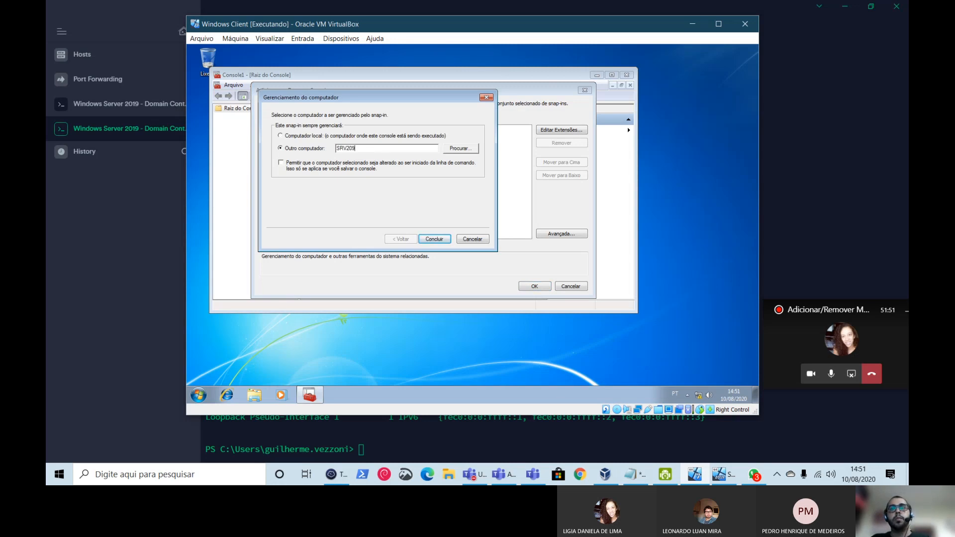
pyautogui.press('BackSpace')
pyautogui.write('19')
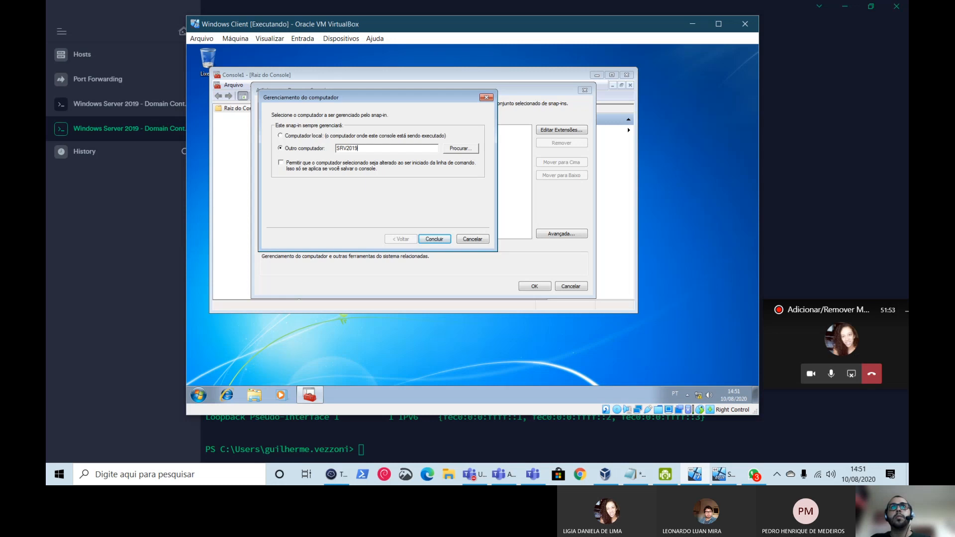
pyautogui.click(433, 239)
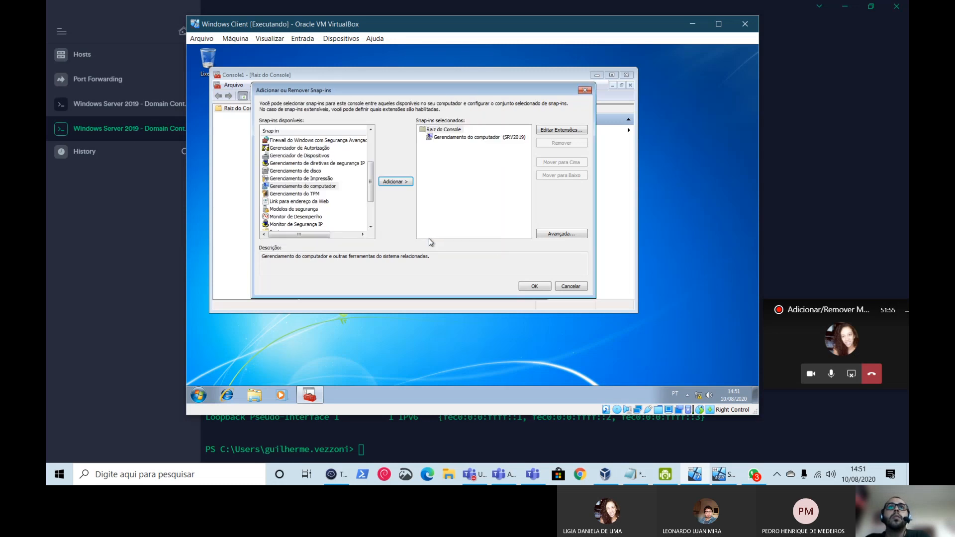
pyautogui.click(535, 286)
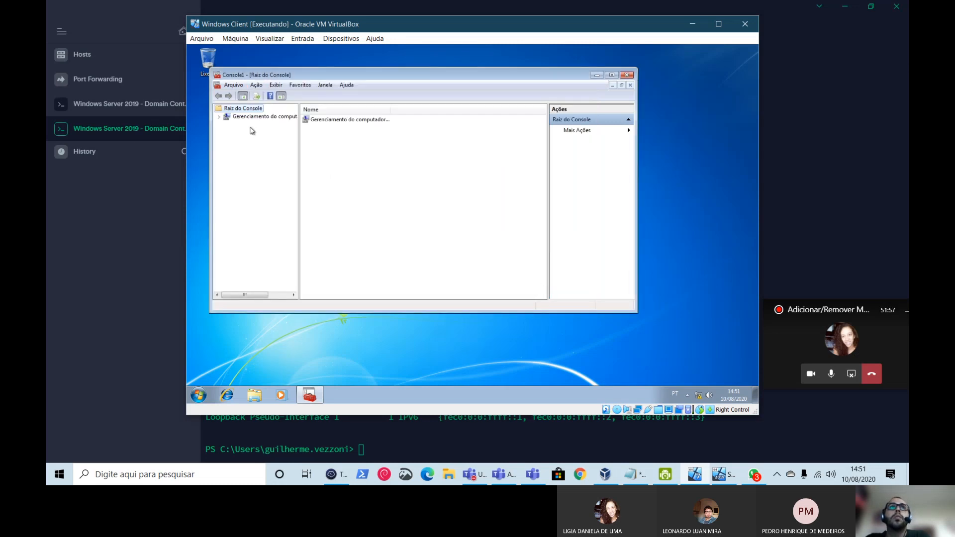
pyautogui.click(220, 117)
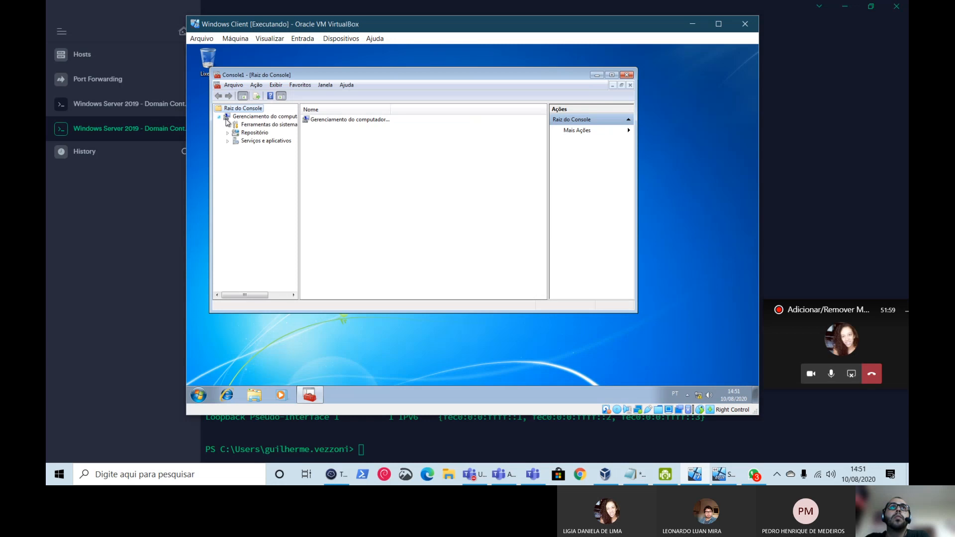
pyautogui.click(230, 117)
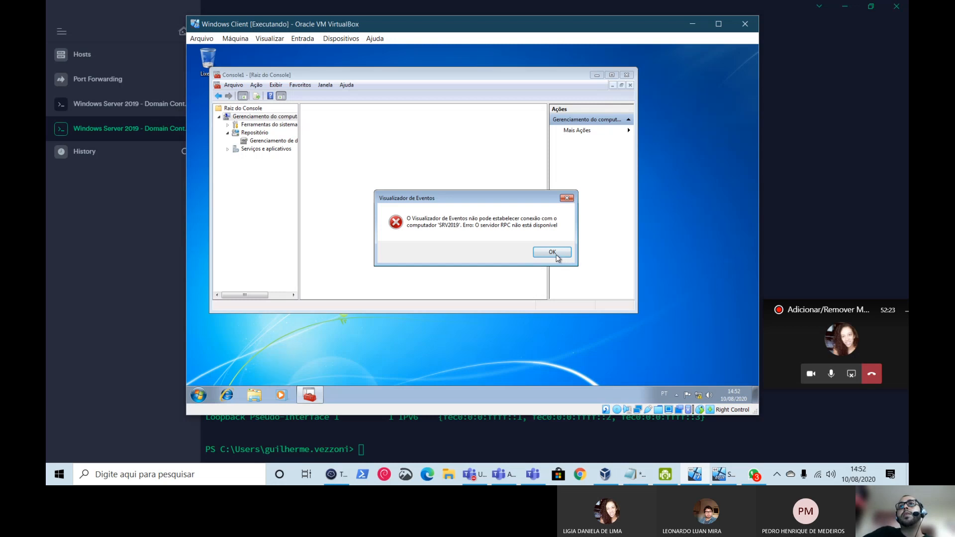
# - Dismiss the RPC and disk service errors while browsing Disk Management and Serviços e aplicativos
pyautogui.click(552, 252)
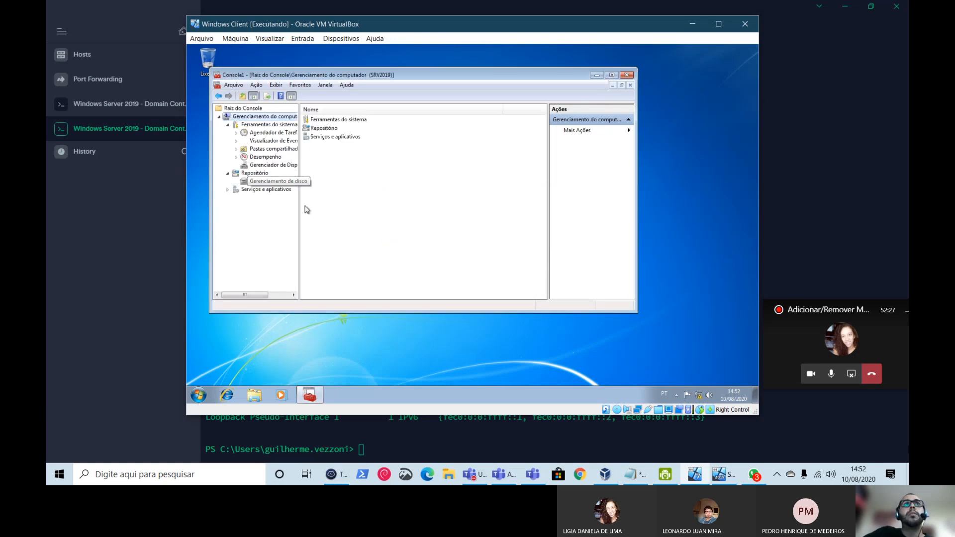
pyautogui.click(270, 184)
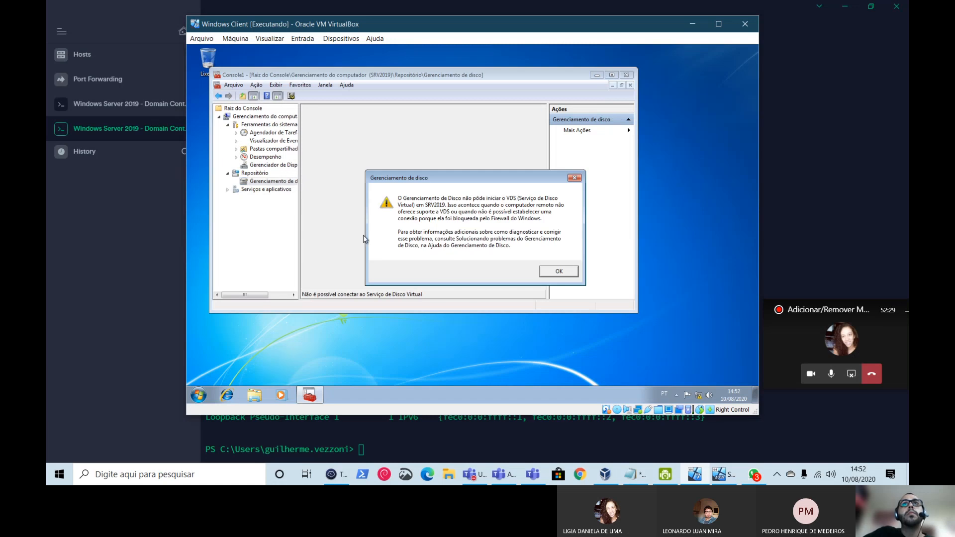
pyautogui.click(559, 271)
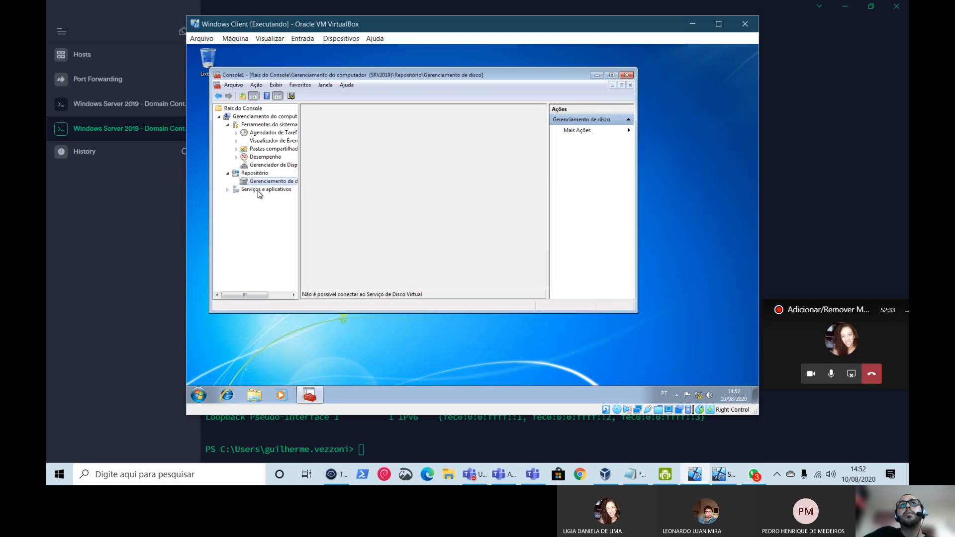
pyautogui.click(240, 190)
pyautogui.click(254, 173)
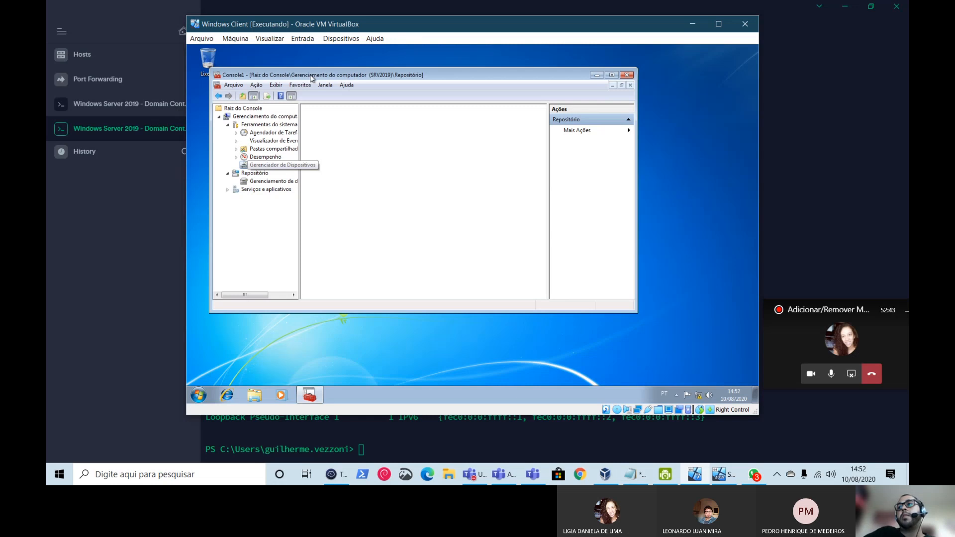
# - Move the unresponsive Console1 window, then minimize and restore it from the guest taskbar
pyautogui.moveTo(312, 78); pyautogui.dragTo(374, 75)
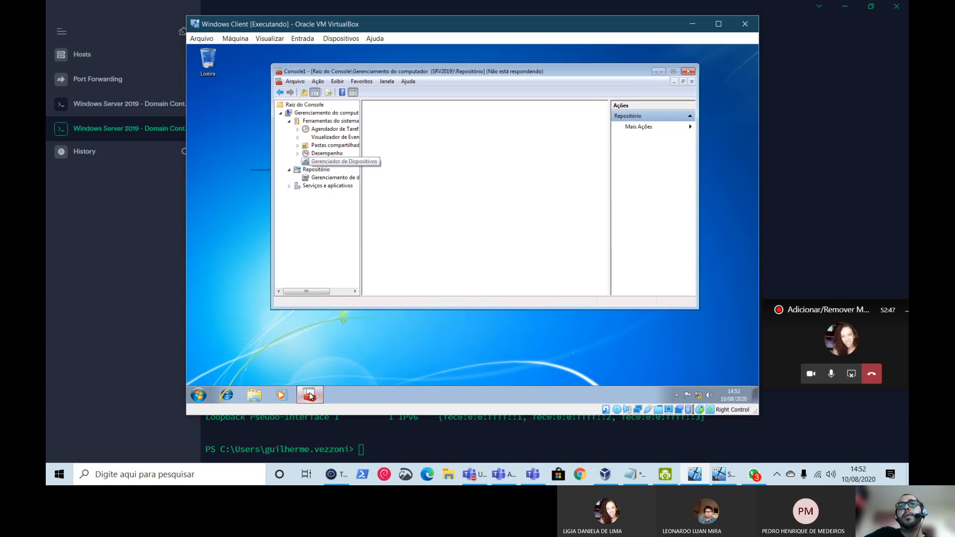
pyautogui.moveTo(314, 395)
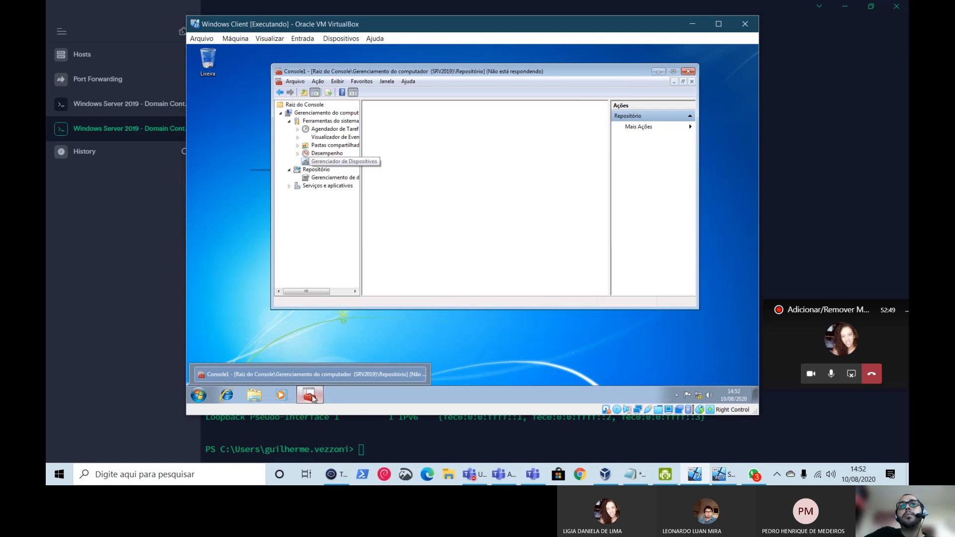
pyautogui.click(313, 396)
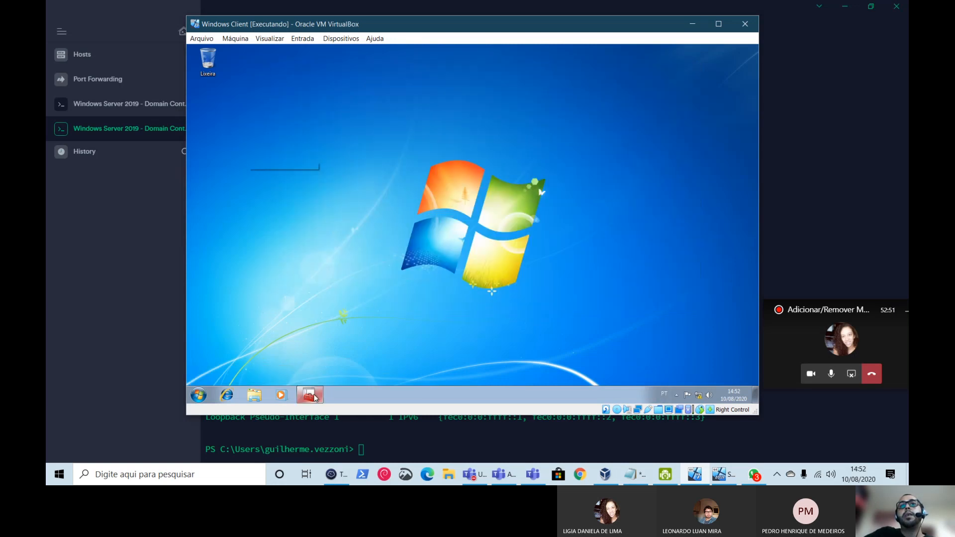
pyautogui.click(313, 396)
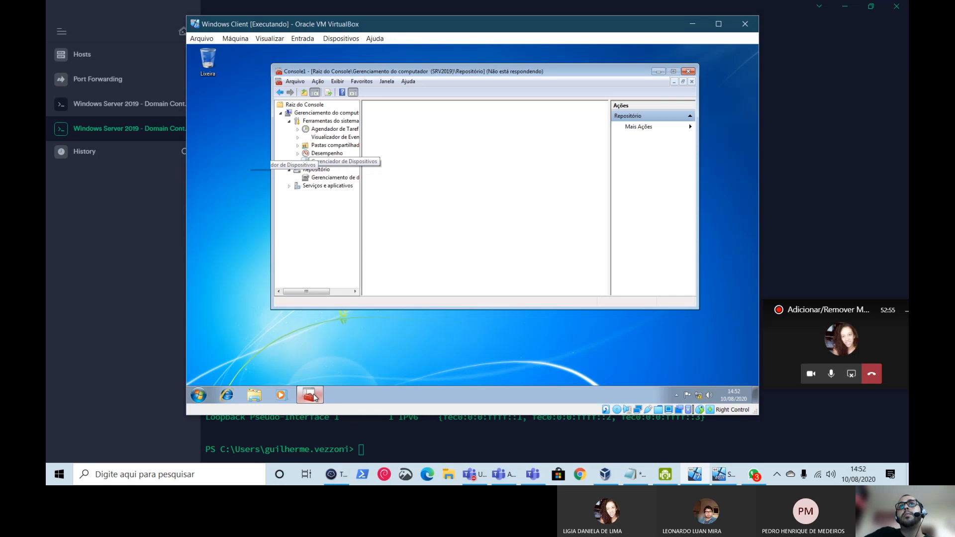
# - Run Get-ADComputer in the host terminal, submitting an empty Filter value
pyautogui.click(480, 431)
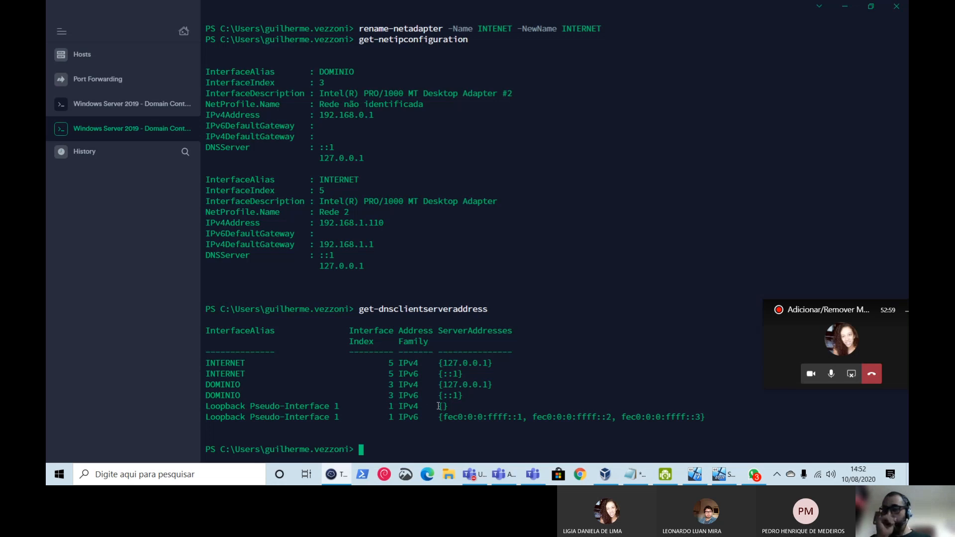
pyautogui.write('get-')
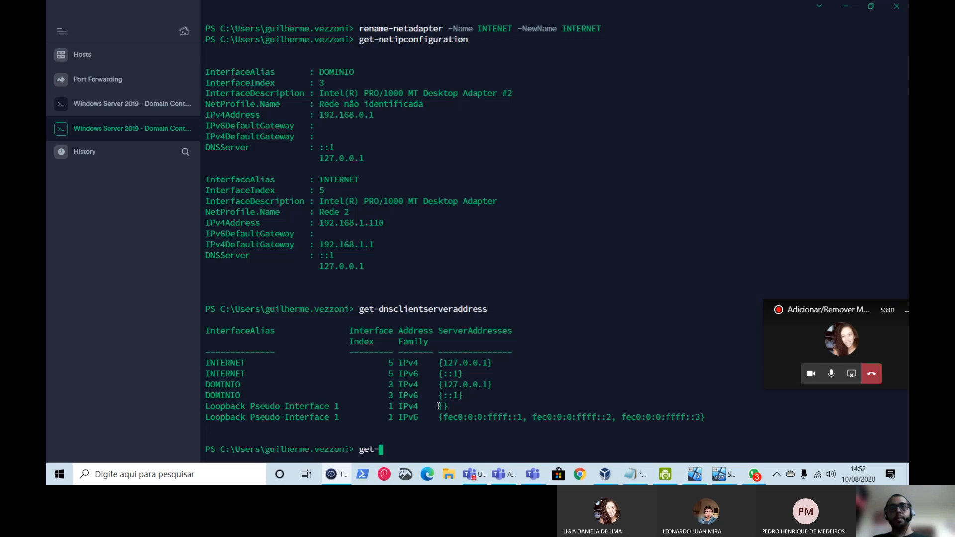
pyautogui.write('ad')
pyautogui.press('Tab')
pyautogui.press('Tab')
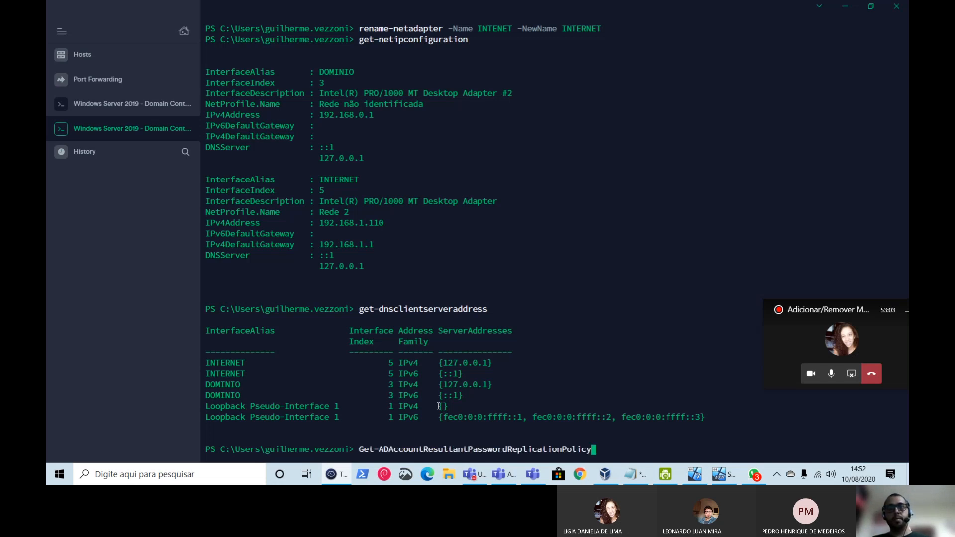
pyautogui.press('Tab')
pyautogui.press('Tab')
pyautogui.press('Tab')
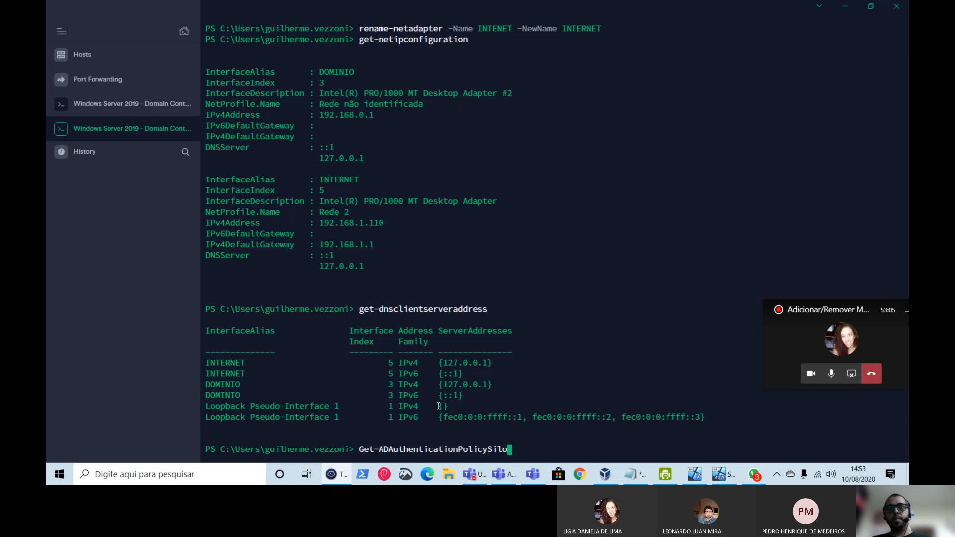
pyautogui.press('Tab')
pyautogui.press('Tab')
pyautogui.press('Tab')
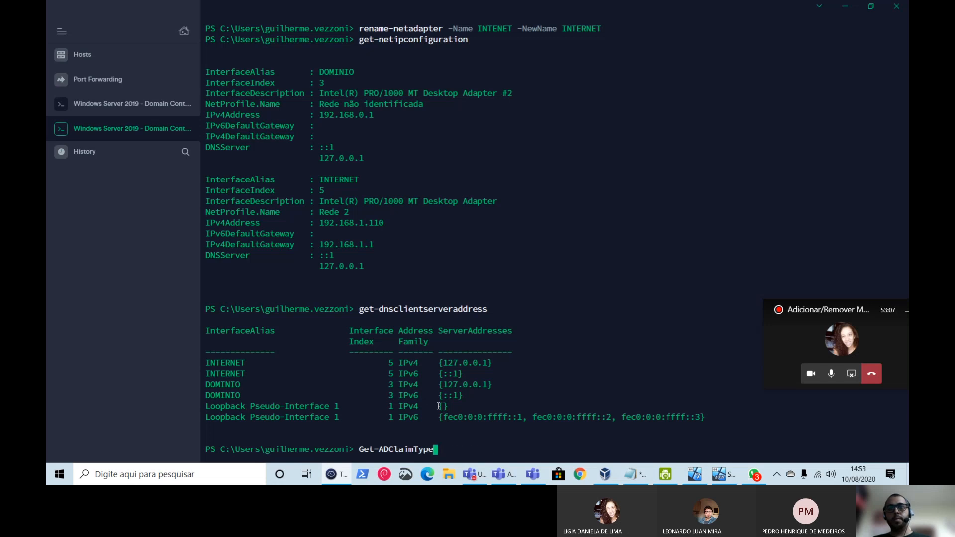
pyautogui.press('Tab')
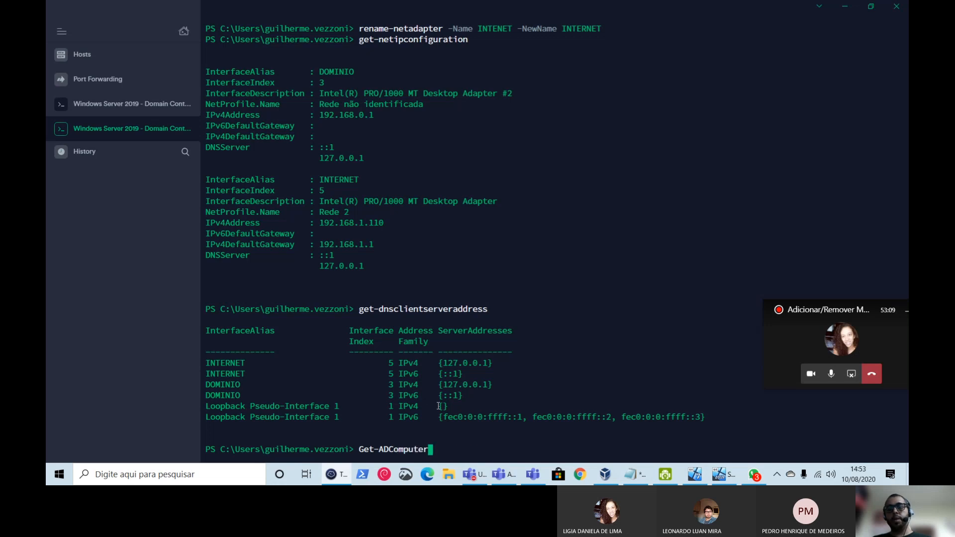
pyautogui.press('Return')
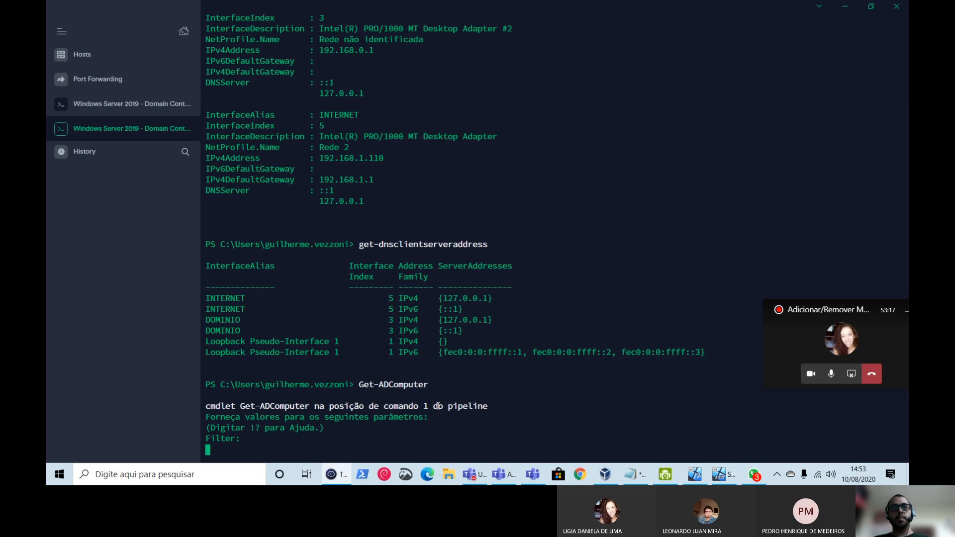
pyautogui.press('Return')
# - Request usage examples with get-help get-adcomputer -examples
pyautogui.write('g')
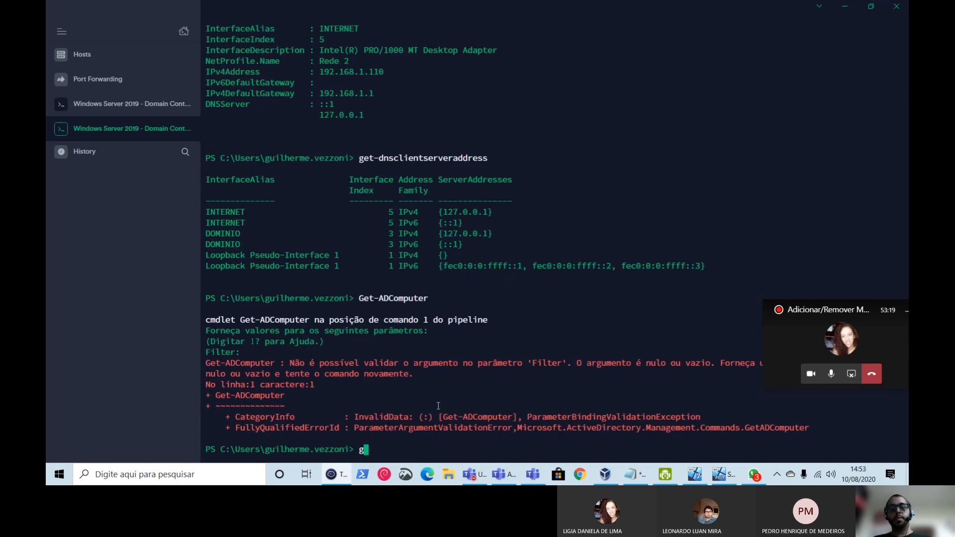
pyautogui.write('et-help get-a')
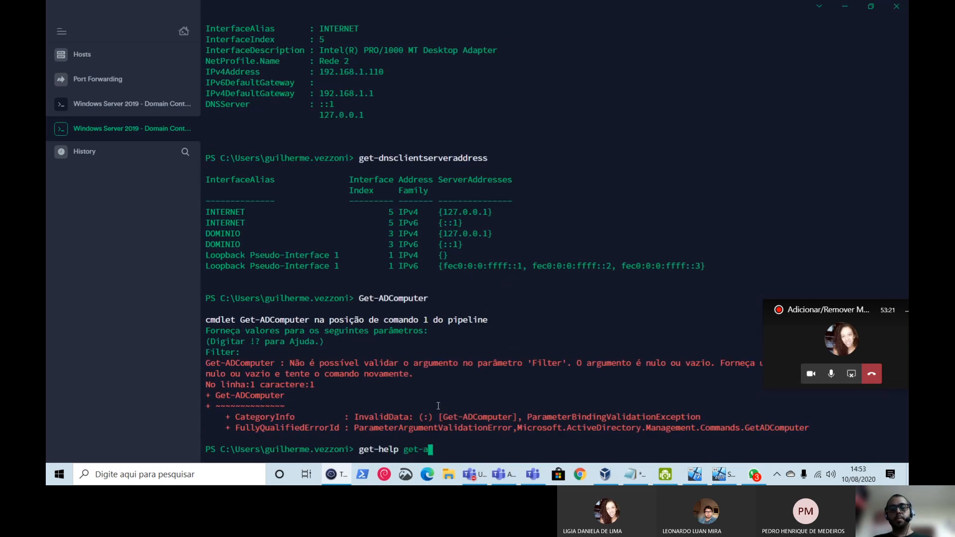
pyautogui.write('dcomputer ')
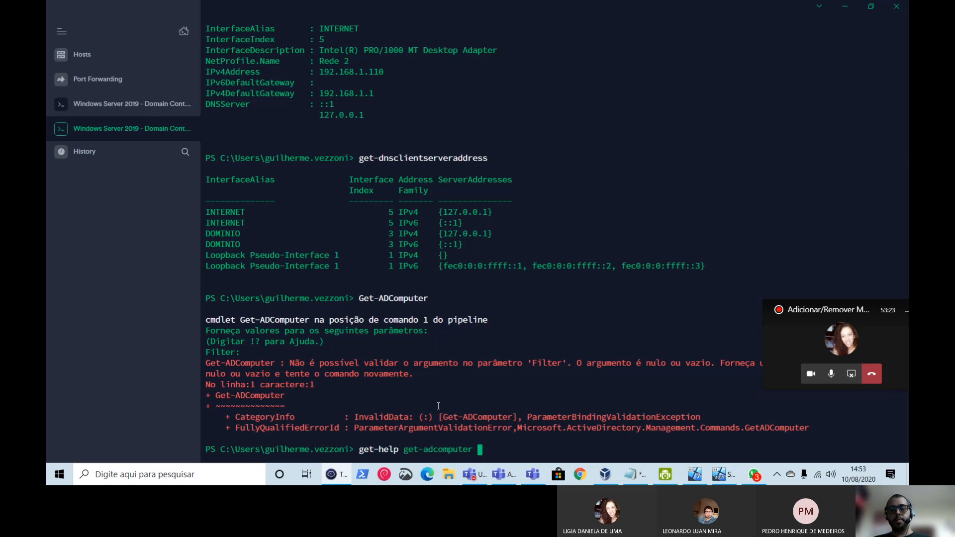
pyautogui.write('-examples')
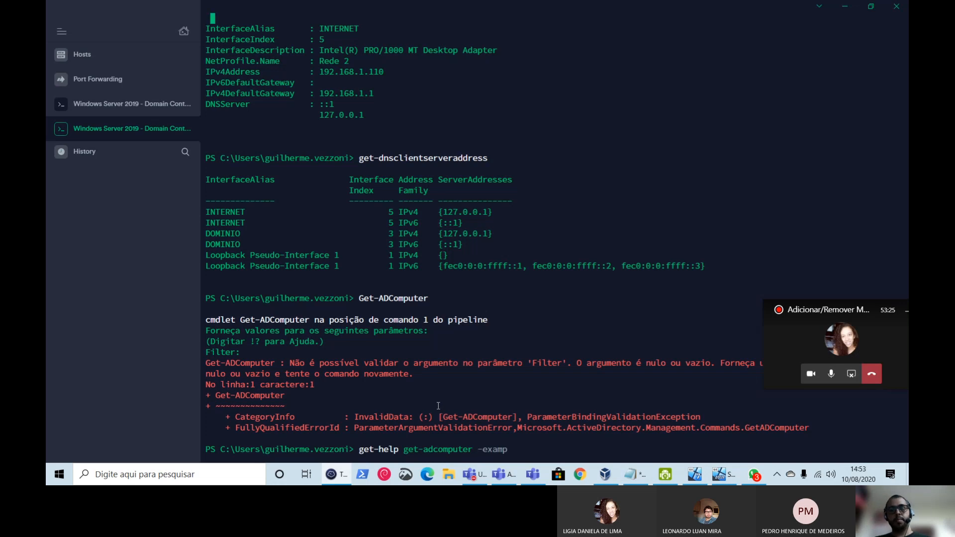
pyautogui.press('Return')
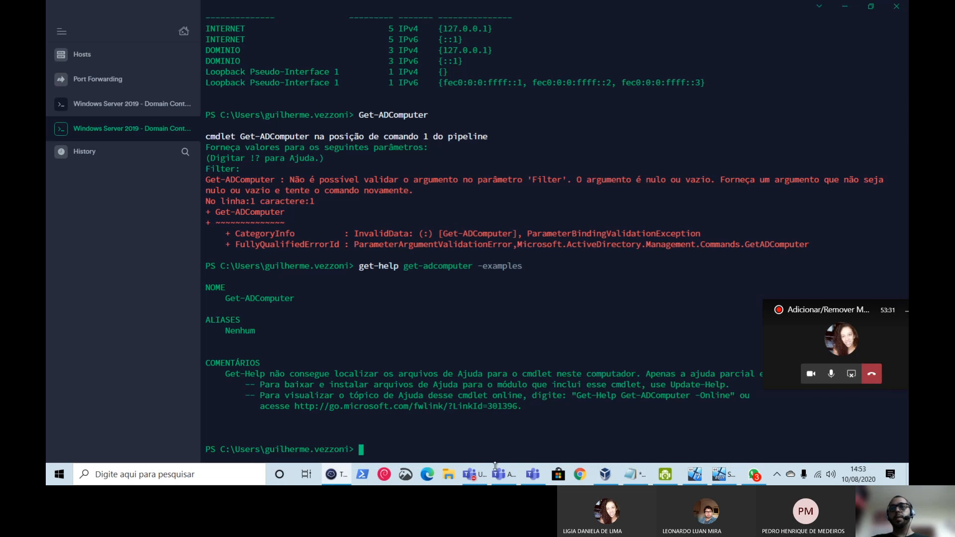
pyautogui.click(428, 476)
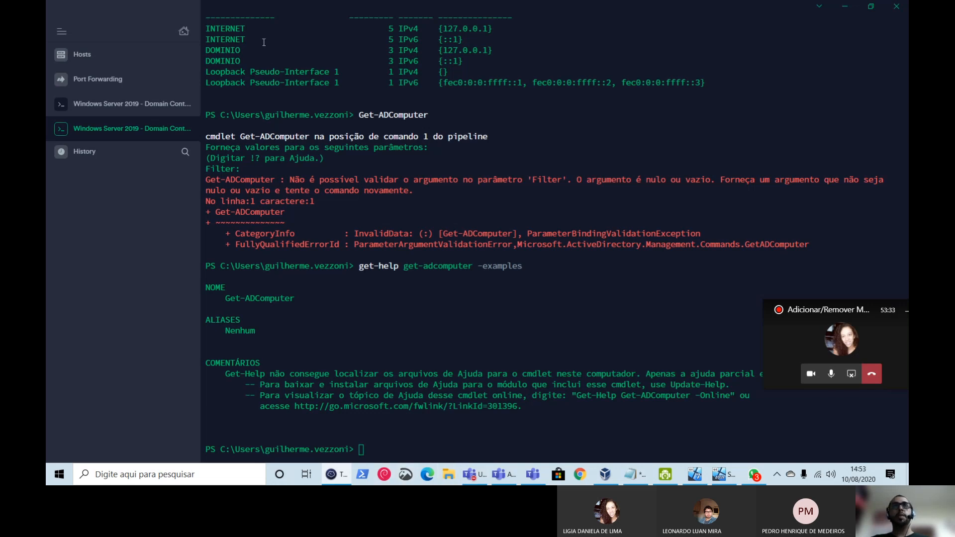
# - Search the web for 'get-help get-adcomputer' and open the Microsoft Docs result
pyautogui.write('get-')
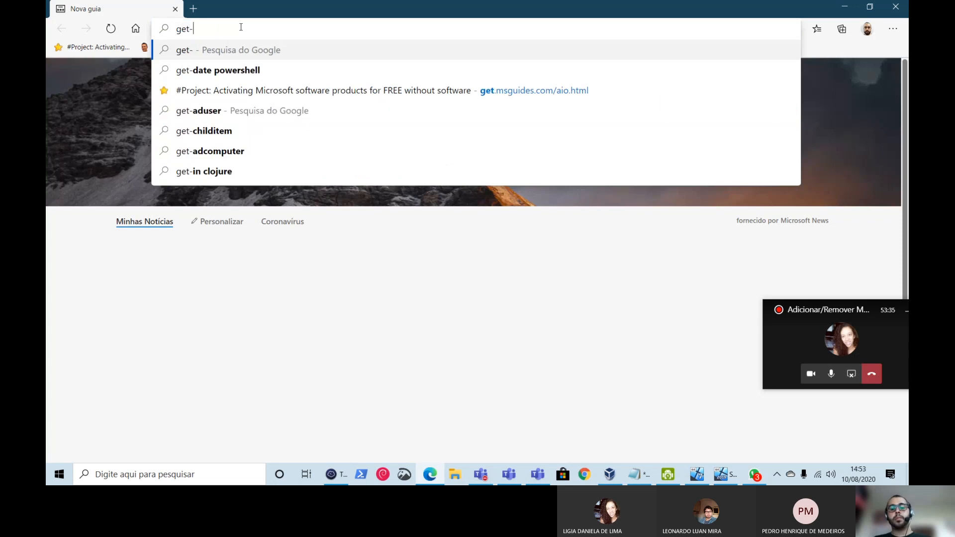
pyautogui.write('help get-adcomputer')
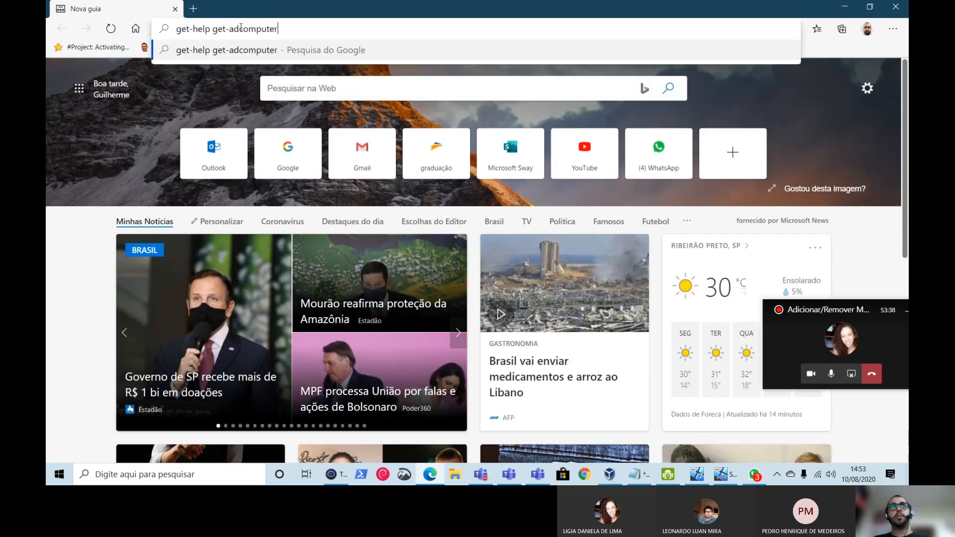
pyautogui.press('Return')
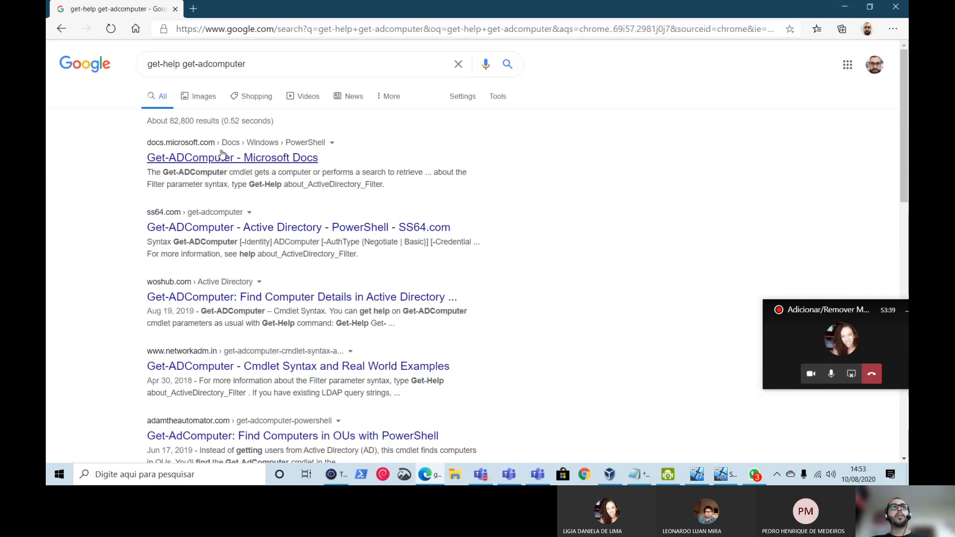
pyautogui.click(224, 157)
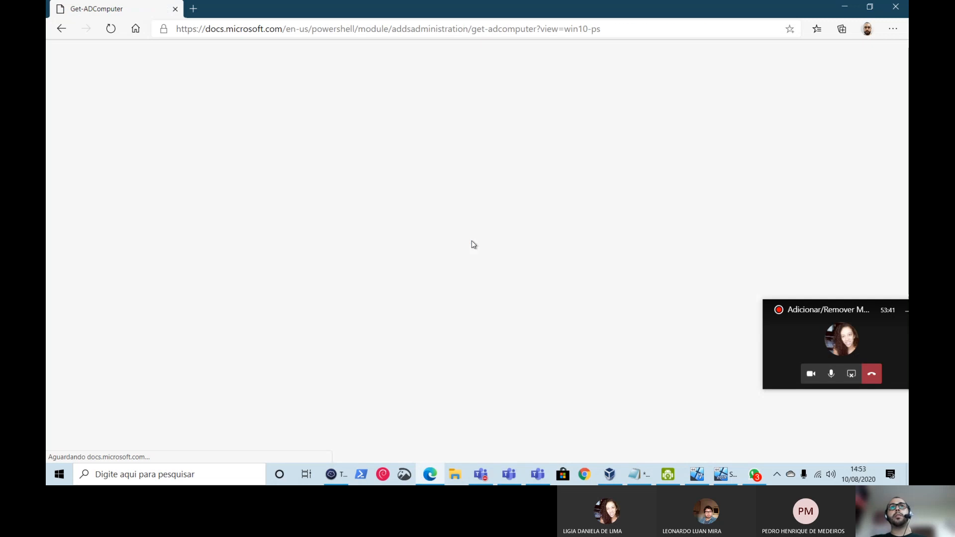
# - Scroll through the Get-ADComputer documentation examples down to Example 6
pyautogui.scroll(-5, 497, 259)
pyautogui.scroll(-15, 549, 281)
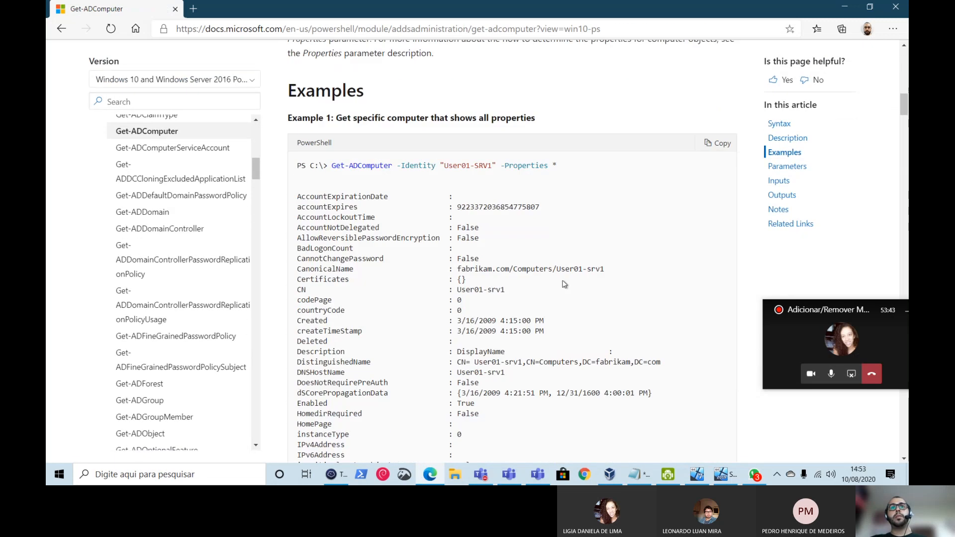
pyautogui.scroll(6, 621, 295)
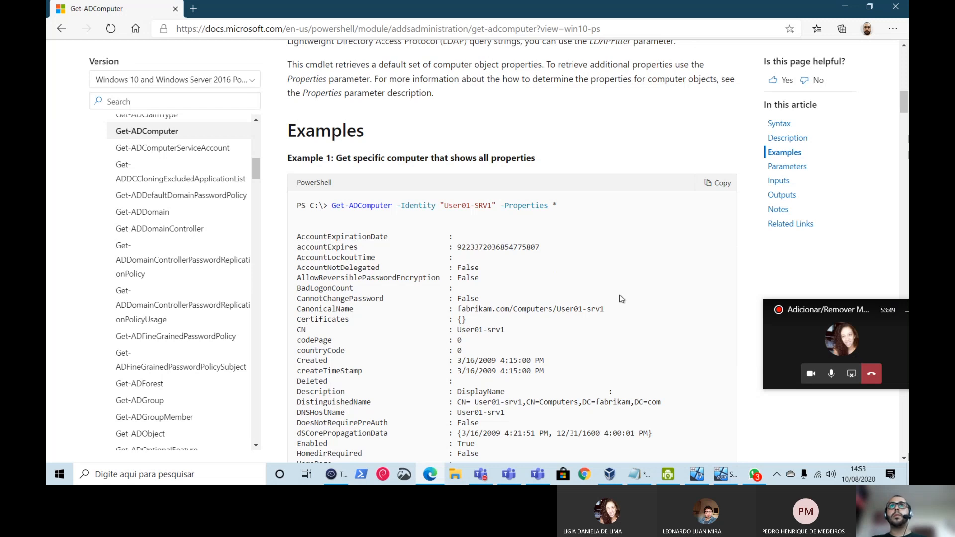
pyautogui.scroll(-15, 622, 299)
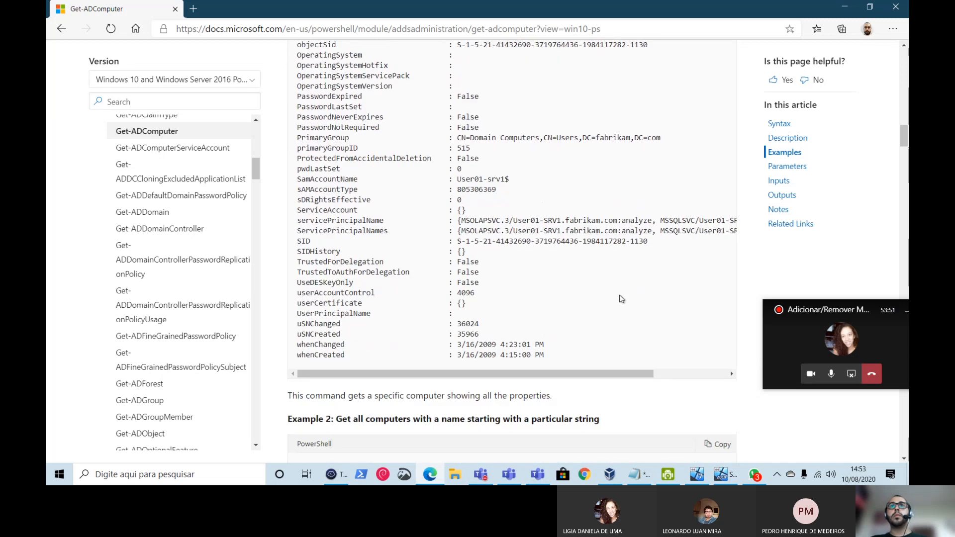
pyautogui.scroll(2, 621, 297)
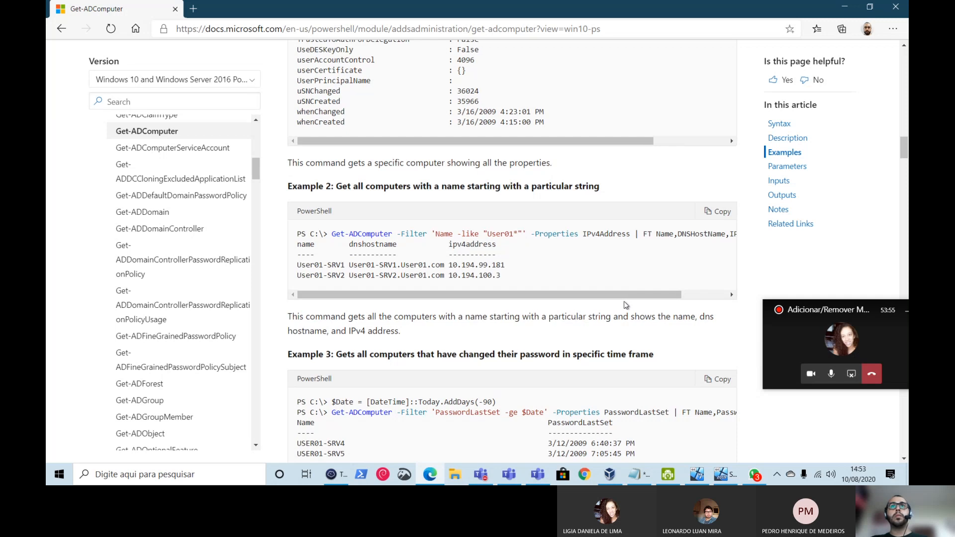
pyautogui.scroll(-2, 625, 305)
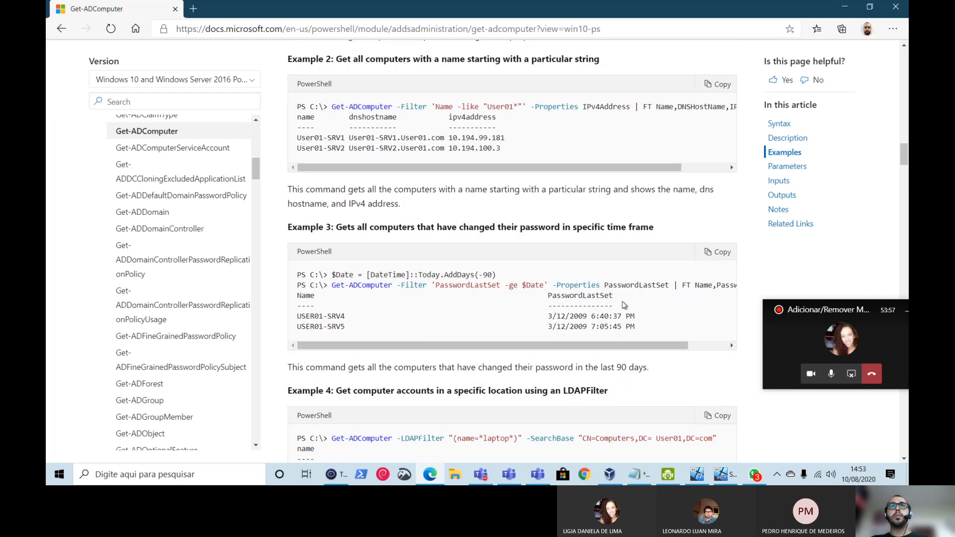
pyautogui.scroll(1, 646, 378)
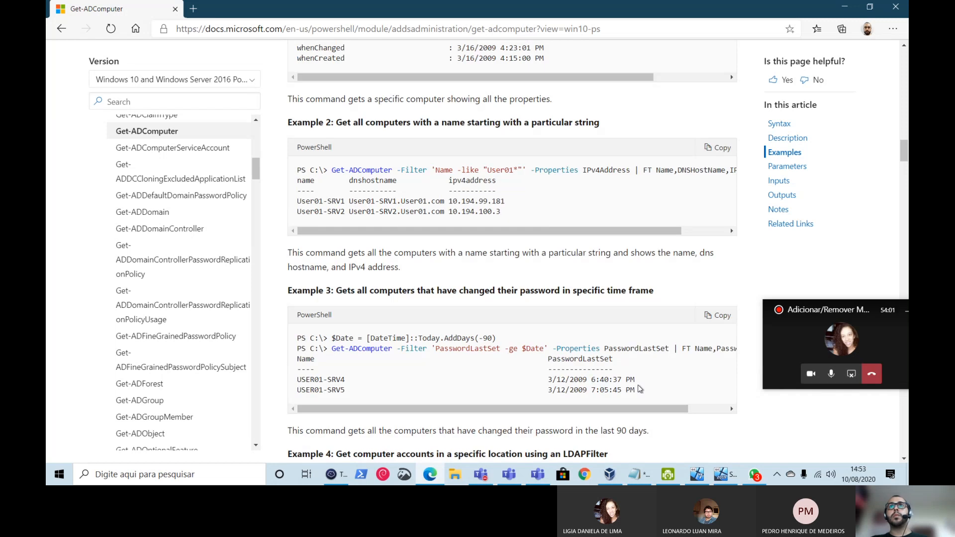
pyautogui.scroll(-3, 640, 389)
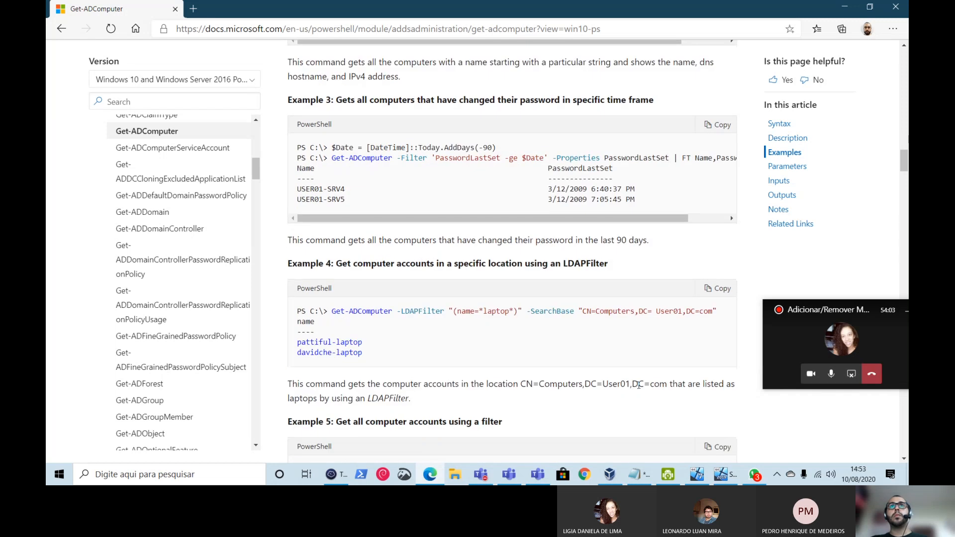
pyautogui.scroll(-3, 639, 386)
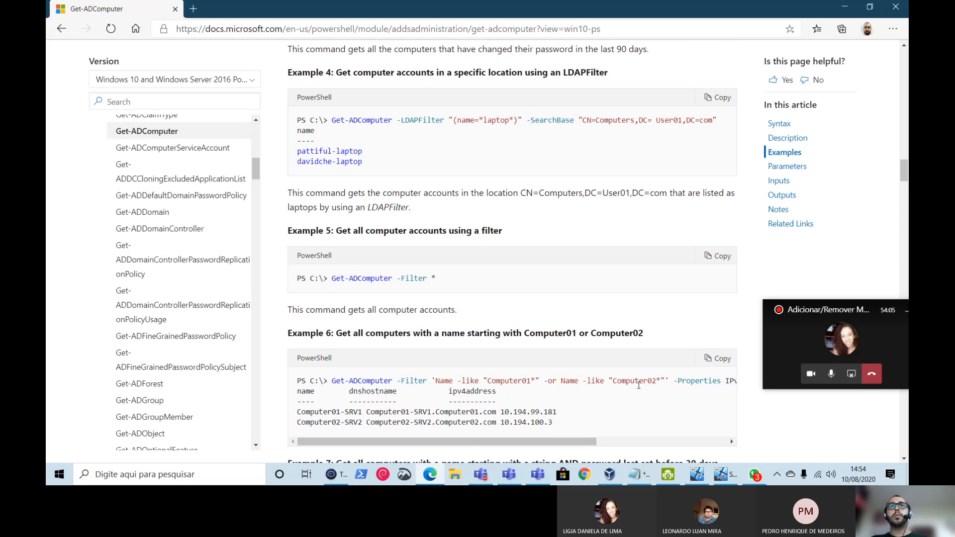
# - Run Get-ADComputer -Filter * in the Termius PowerShell session
pyautogui.click(849, 7)
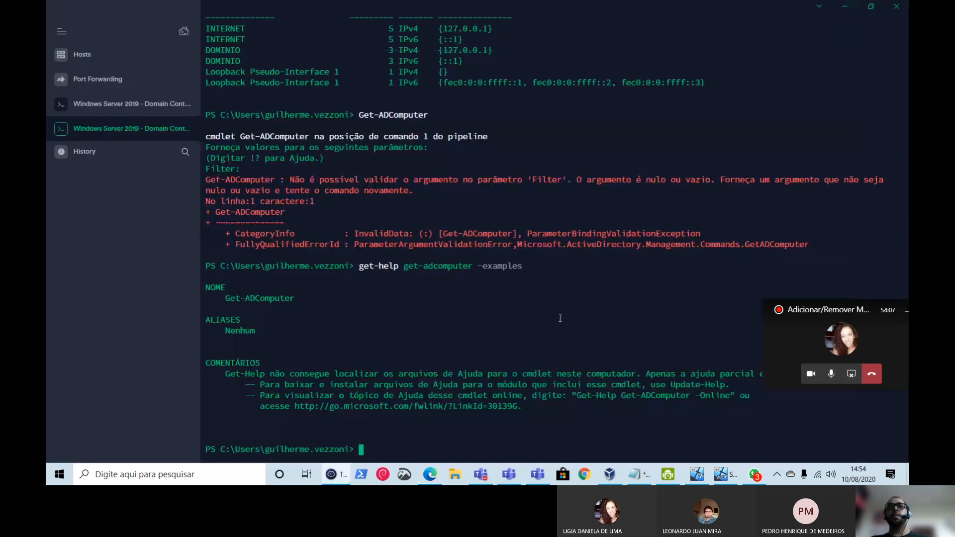
pyautogui.write('get-adcomputer')
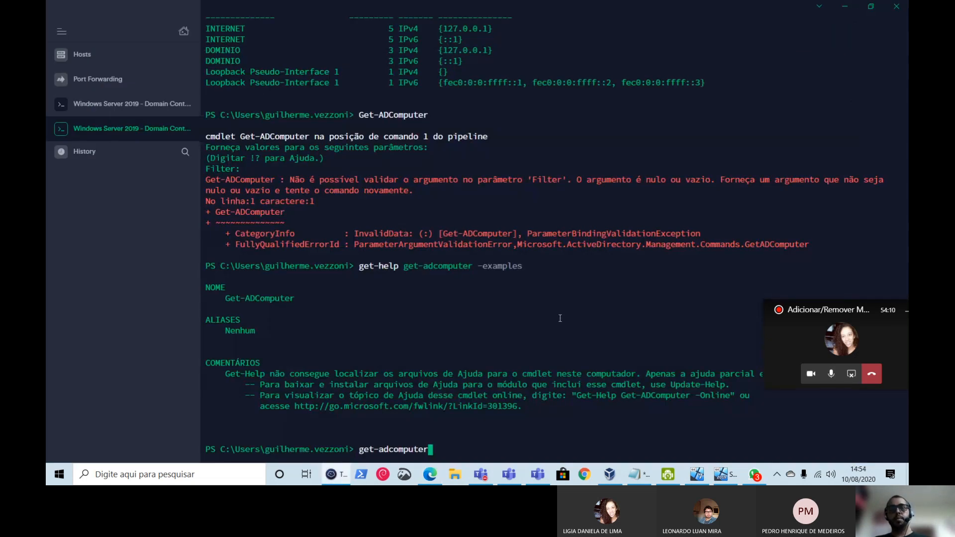
pyautogui.press('Tab')
pyautogui.write('-Fi')
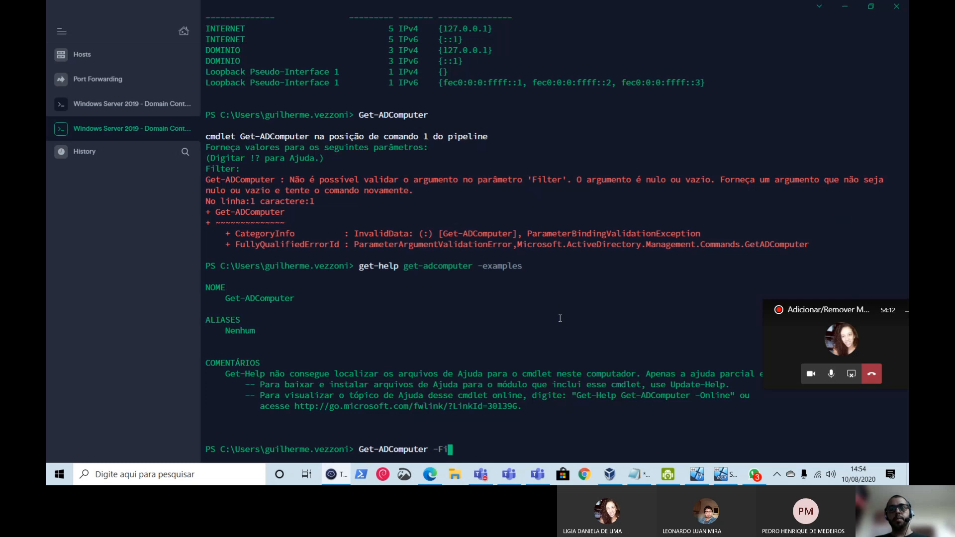
pyautogui.press('Tab')
pyautogui.write('*')
pyautogui.press('Return')
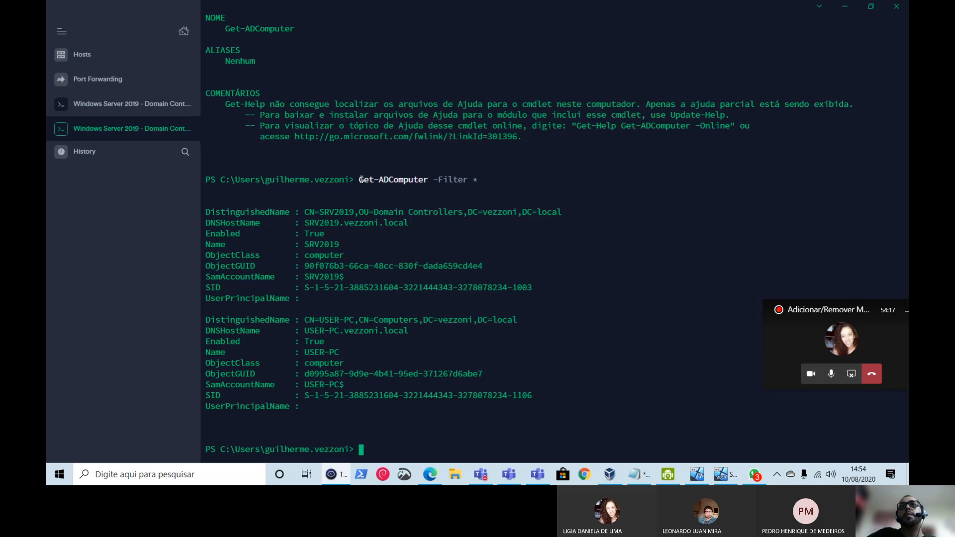
# - Highlight the SRV2019 and USER-PC computer entries in the output
pyautogui.moveTo(359, 179); pyautogui.dragTo(429, 180)
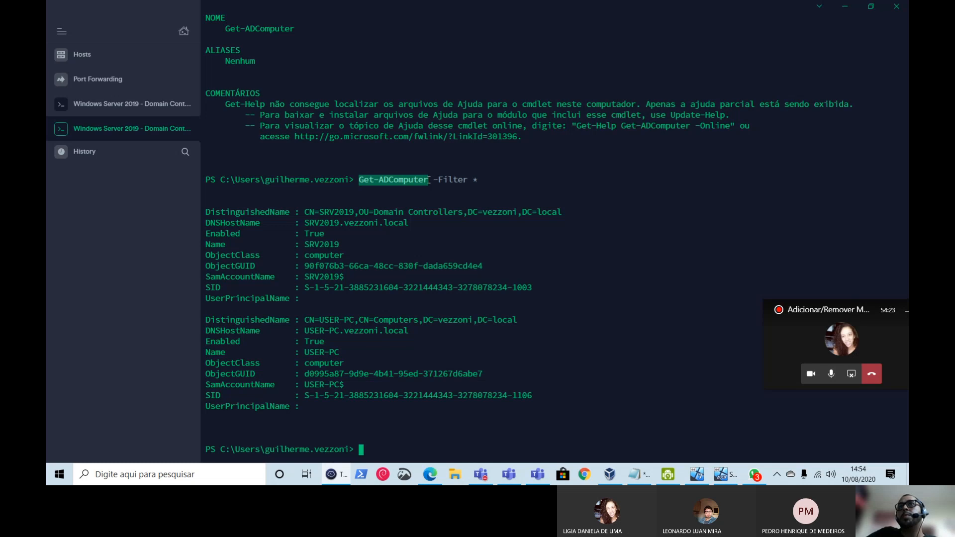
pyautogui.tripleClick(452, 180)
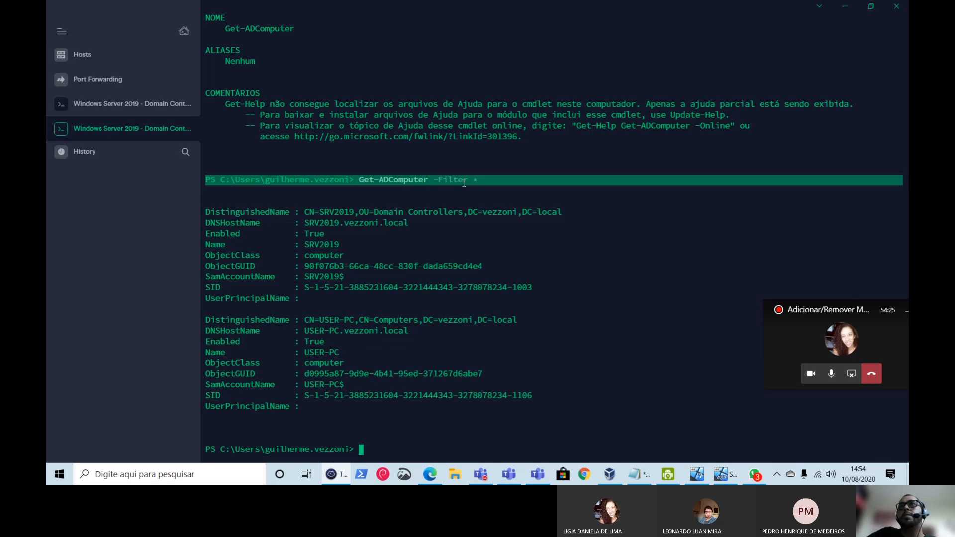
pyautogui.click(473, 181)
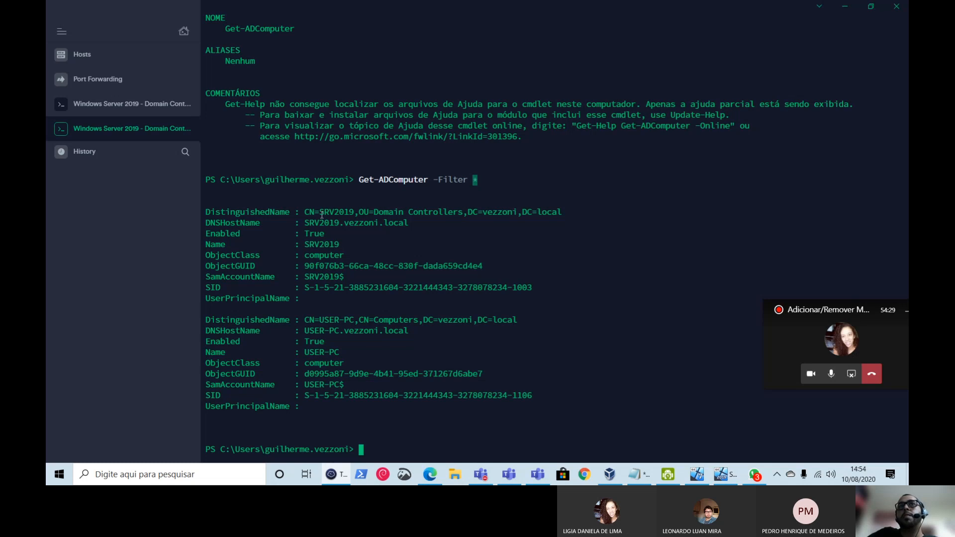
pyautogui.moveTo(315, 213); pyautogui.dragTo(345, 213)
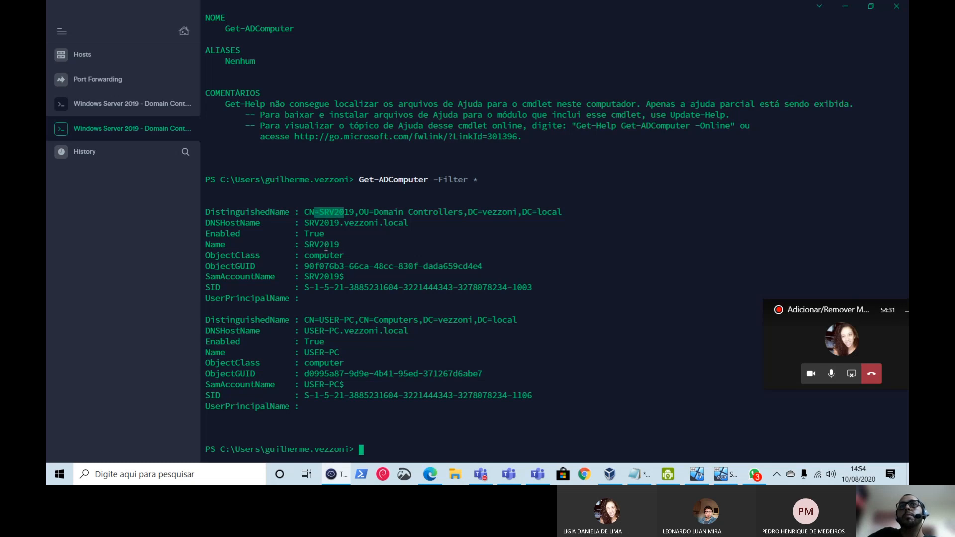
pyautogui.doubleClick(326, 245)
pyautogui.click(398, 269)
pyautogui.moveTo(306, 353); pyautogui.dragTo(341, 353)
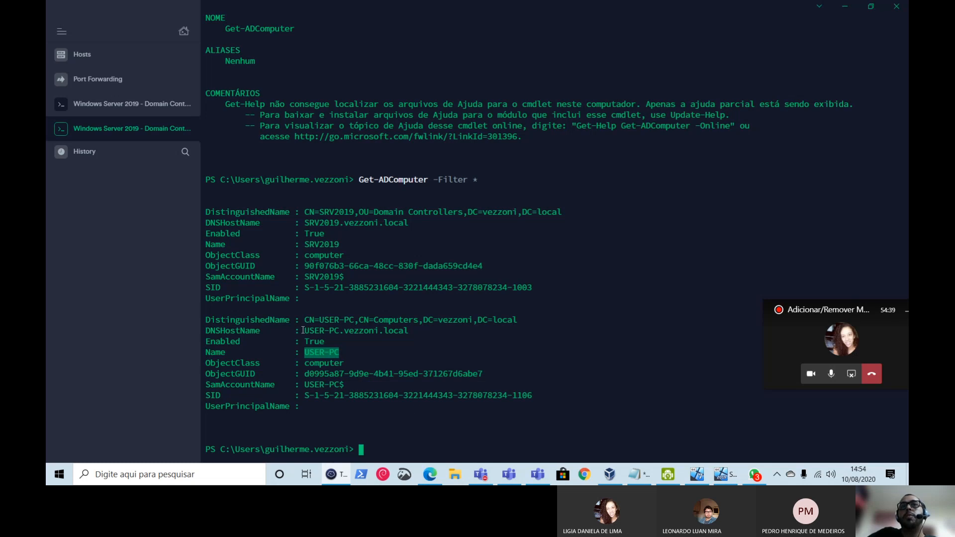
pyautogui.moveTo(303, 330); pyautogui.dragTo(427, 329)
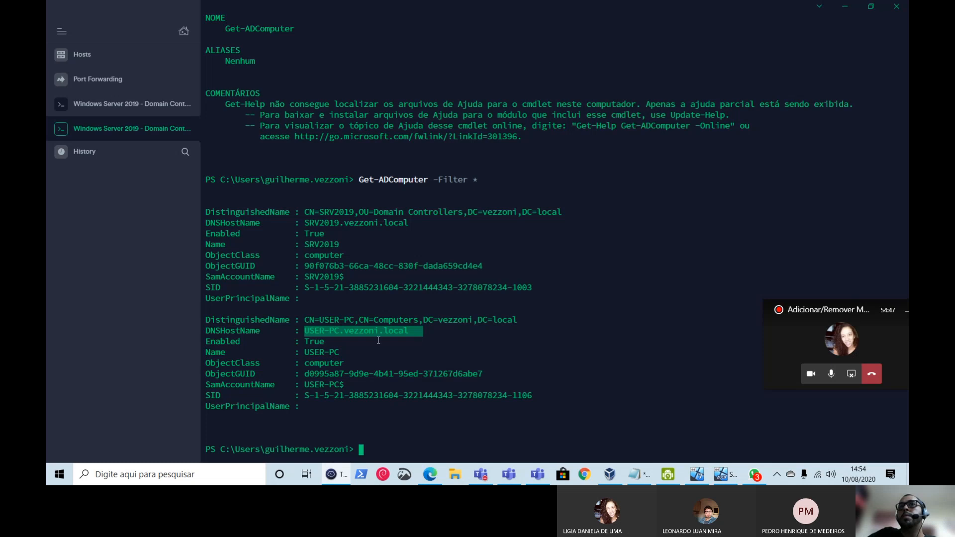
pyautogui.click(337, 354)
pyautogui.moveTo(309, 411); pyautogui.dragTo(180, 319)
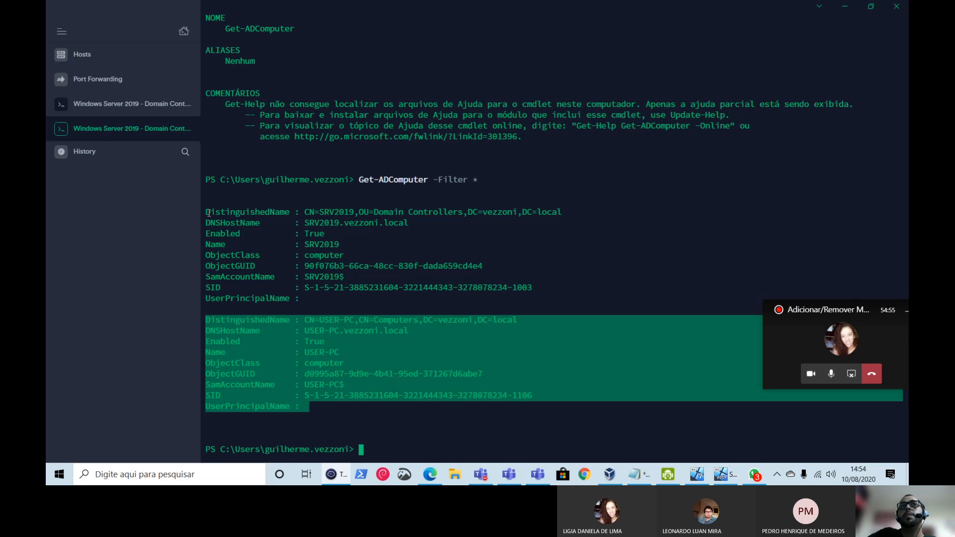
pyautogui.moveTo(206, 212); pyautogui.dragTo(591, 301)
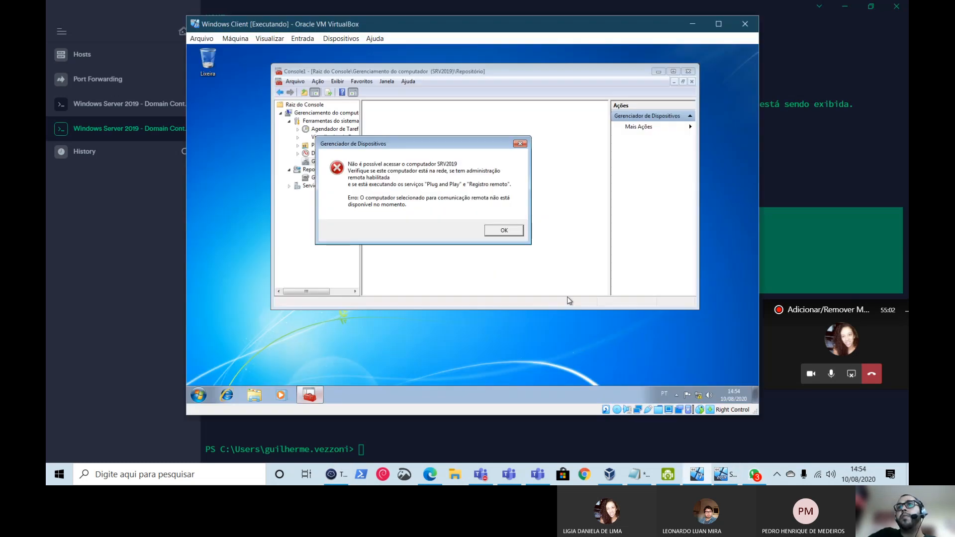
# - Close the management console without saving, then check and cancel Computador's system properties
pyautogui.click(697, 474)
pyautogui.click(503, 232)
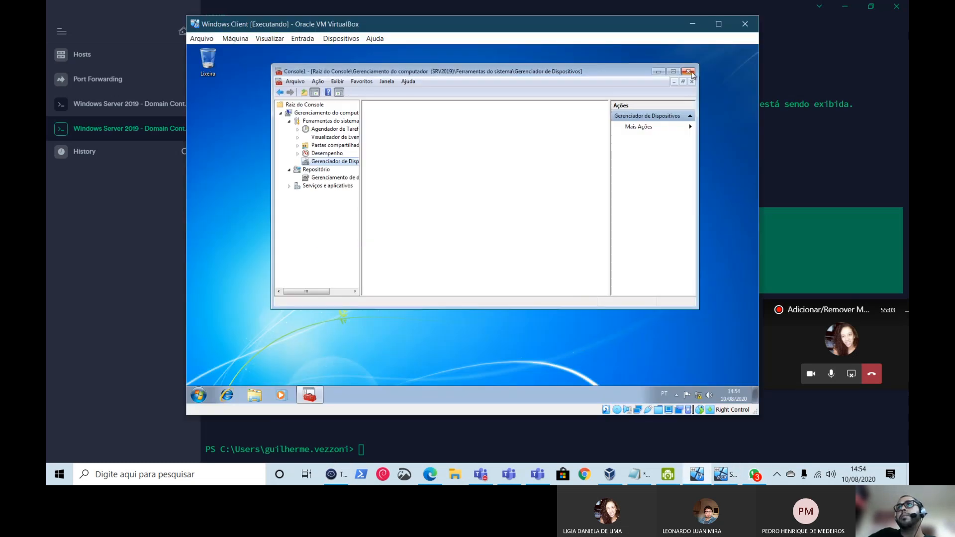
pyautogui.click(688, 72)
pyautogui.click(507, 210)
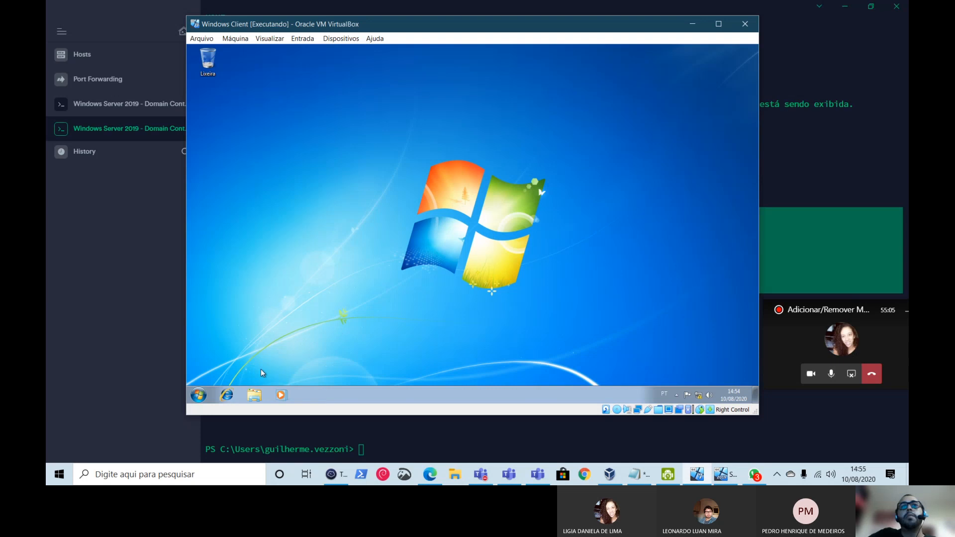
pyautogui.click(199, 395)
pyautogui.rightClick(336, 278)
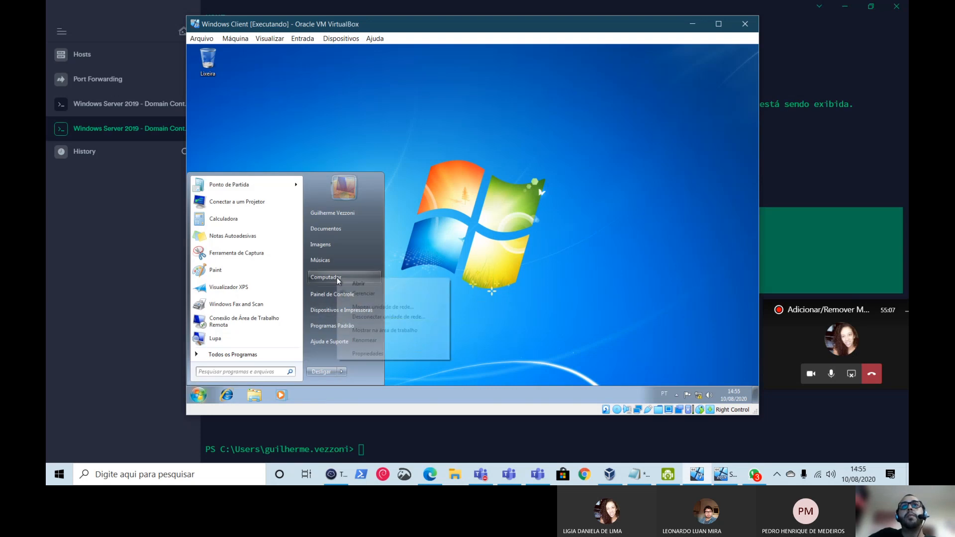
pyautogui.click(402, 354)
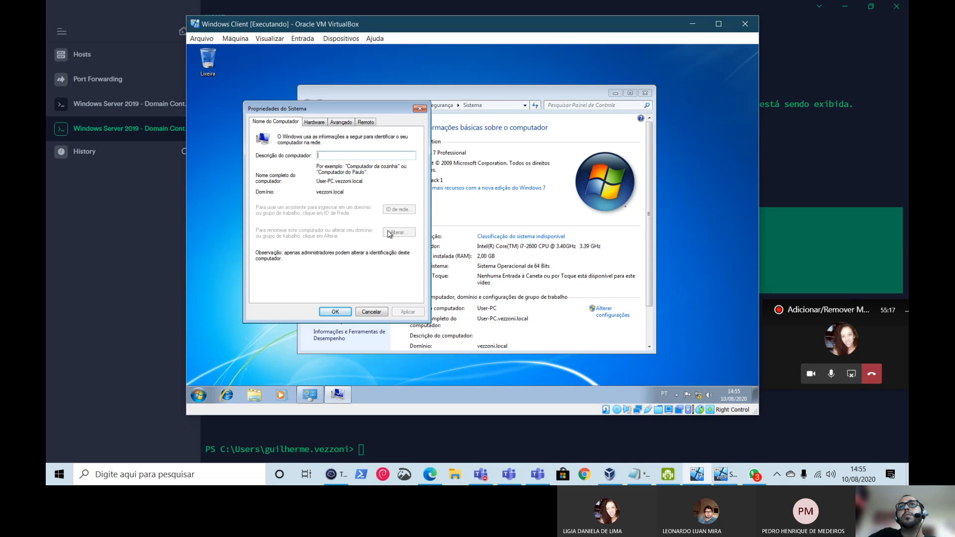
pyautogui.click(371, 312)
# - Log off the current domain user from the Start menu
pyautogui.click(199, 395)
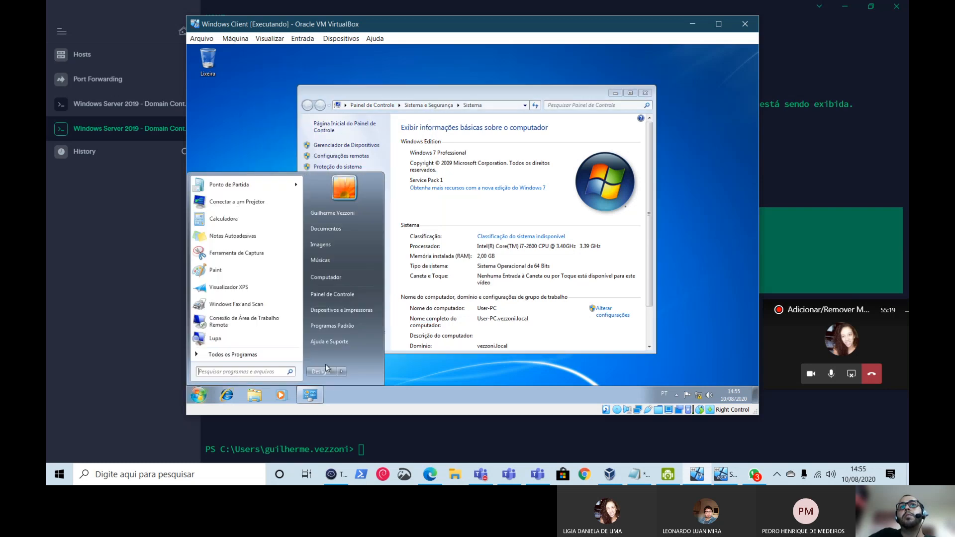
pyautogui.click(341, 371)
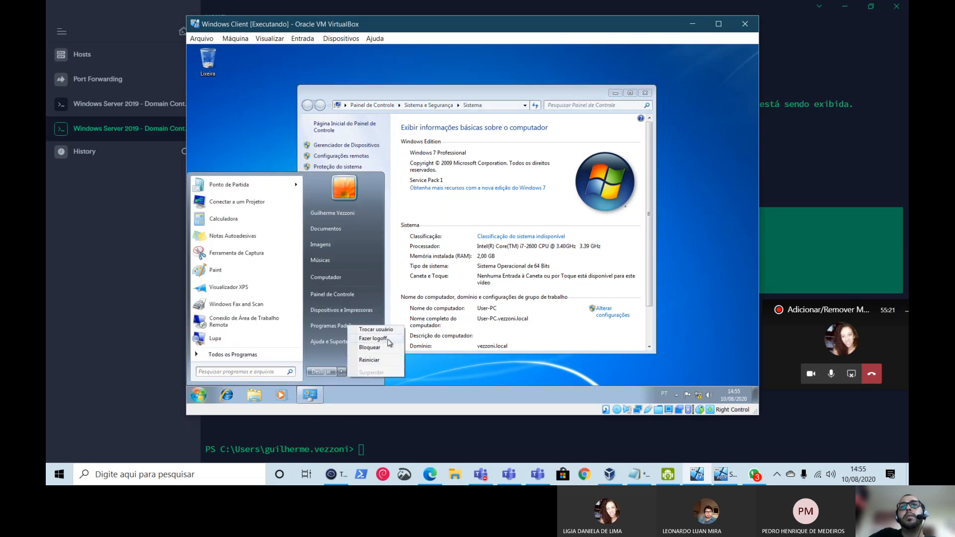
pyautogui.click(388, 340)
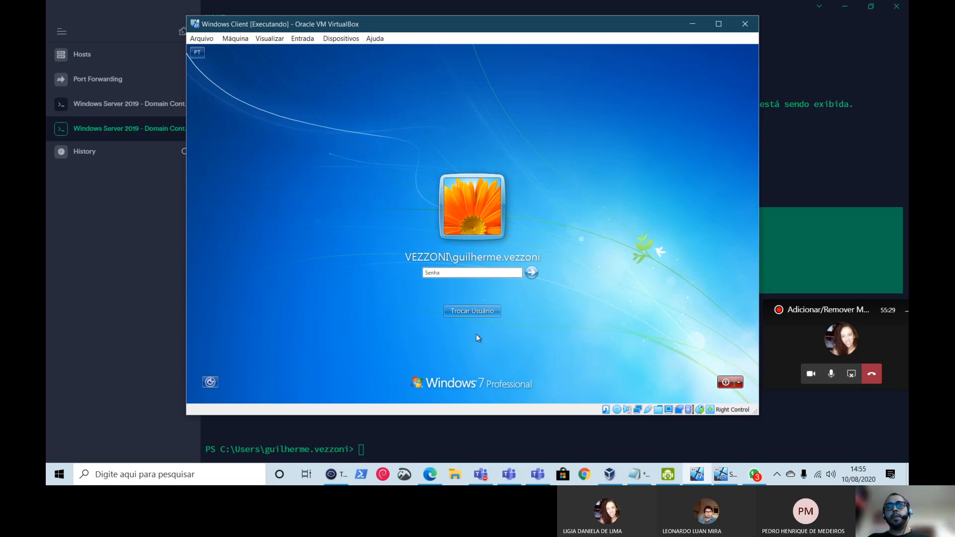
pyautogui.click(478, 312)
pyautogui.click(506, 268)
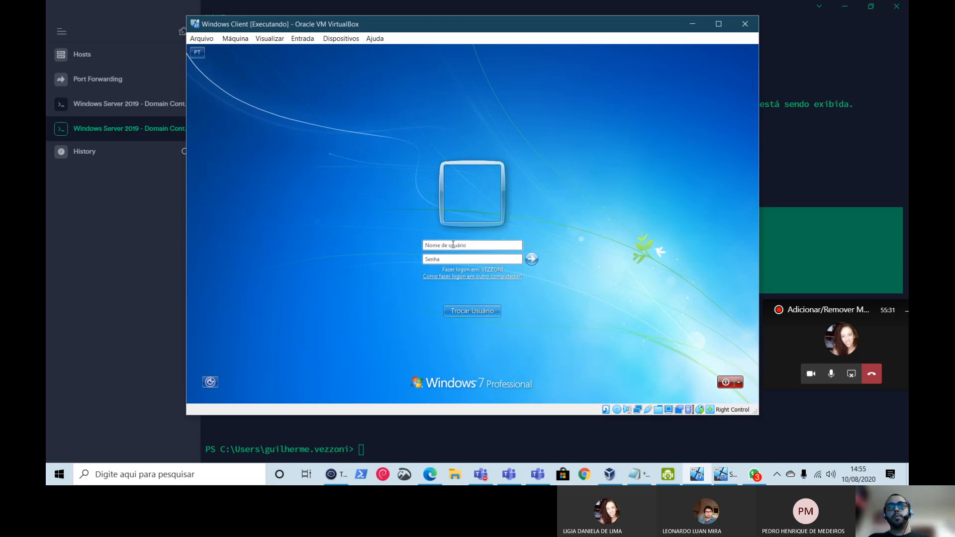
pyautogui.write('administra')
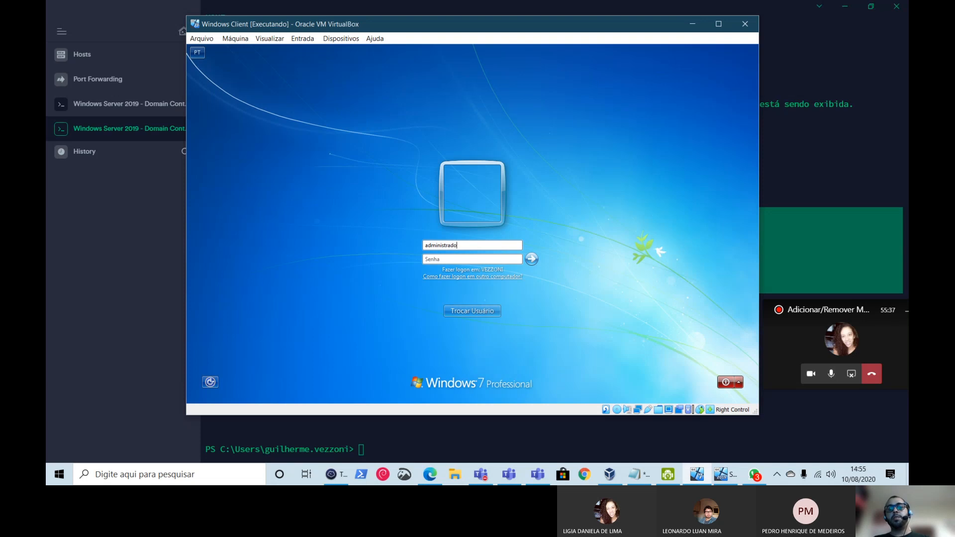
pyautogui.write('do')
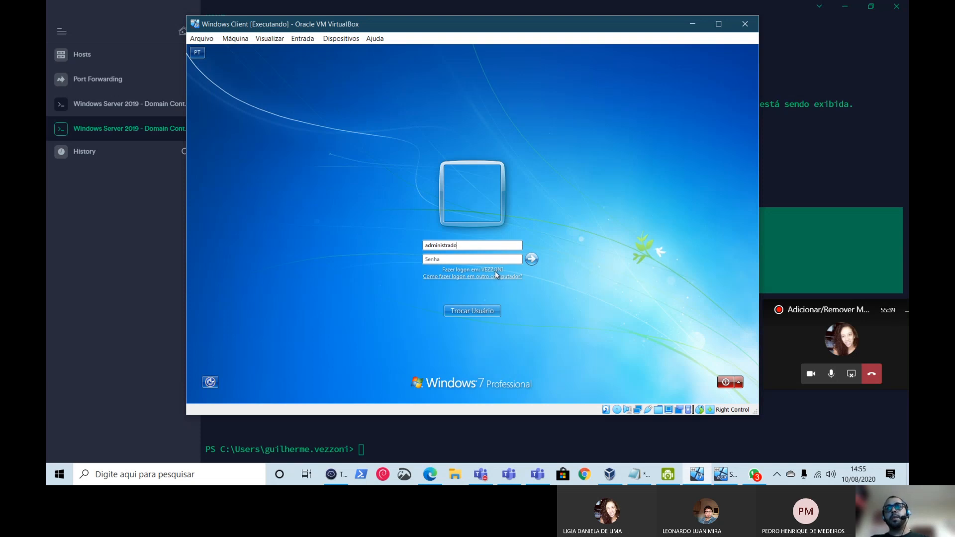
pyautogui.write('r')
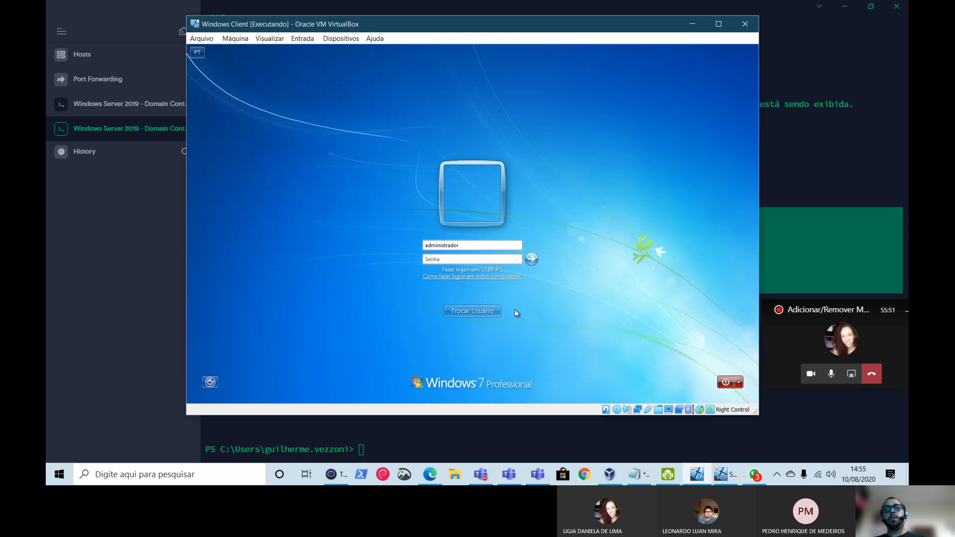
pyautogui.write('@ve')
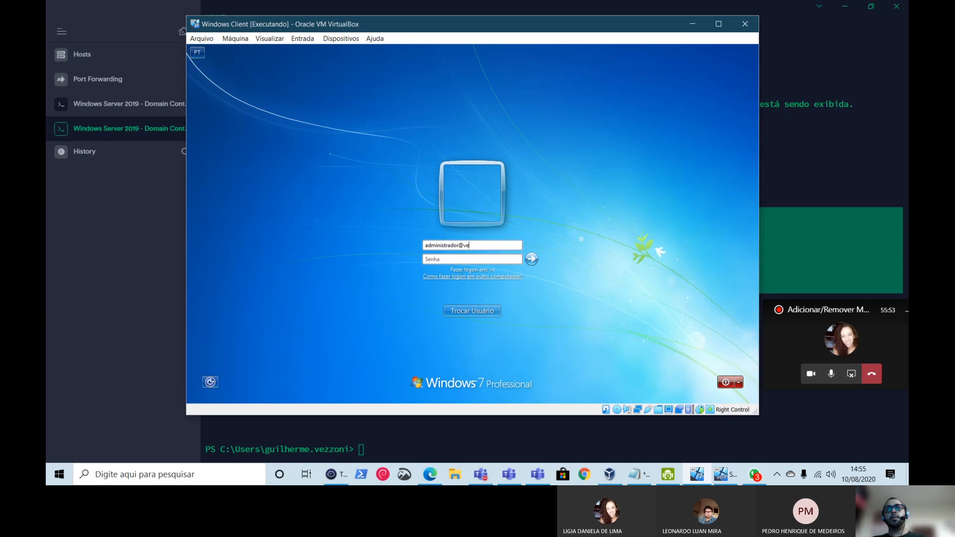
pyautogui.write('zzoni.loca')
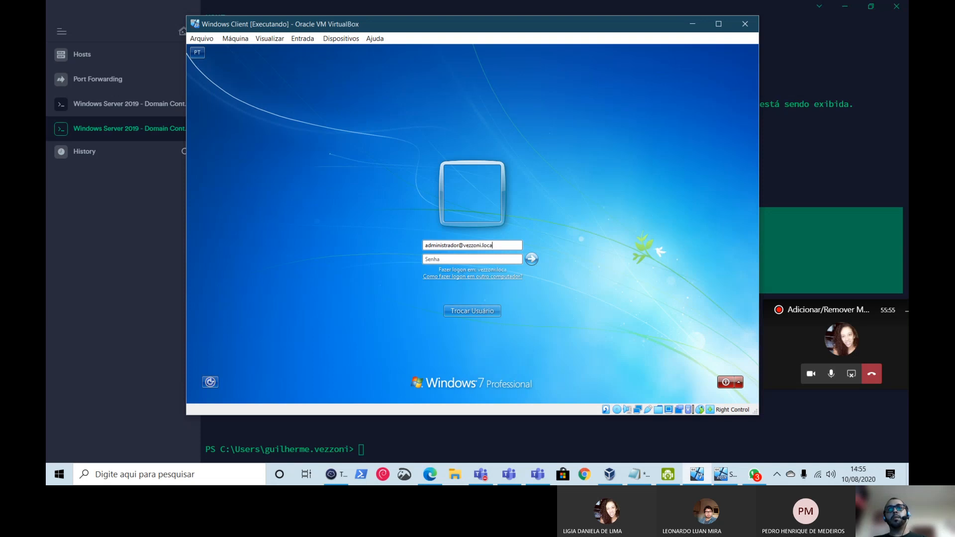
pyautogui.write('l')
# - Select the vezzoni.local domain part of the username
pyautogui.doubleClick(437, 244)
pyautogui.click(454, 245)
pyautogui.moveTo(459, 245); pyautogui.dragTo(497, 249)
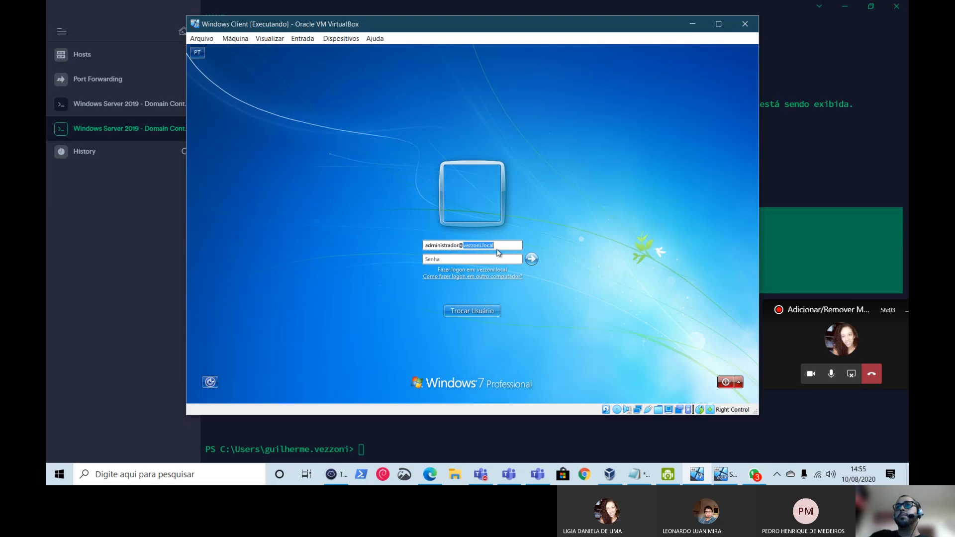
pyautogui.moveTo(500, 246); pyautogui.dragTo(79, 259)
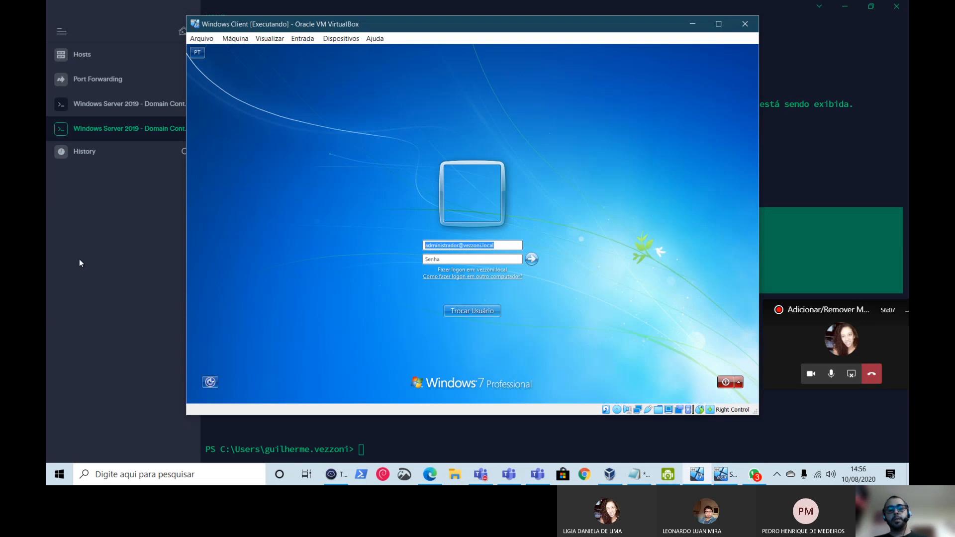
# - Sign in as the domain administrator with its password, then open Computador's options from Start
pyautogui.write('vezzoni')
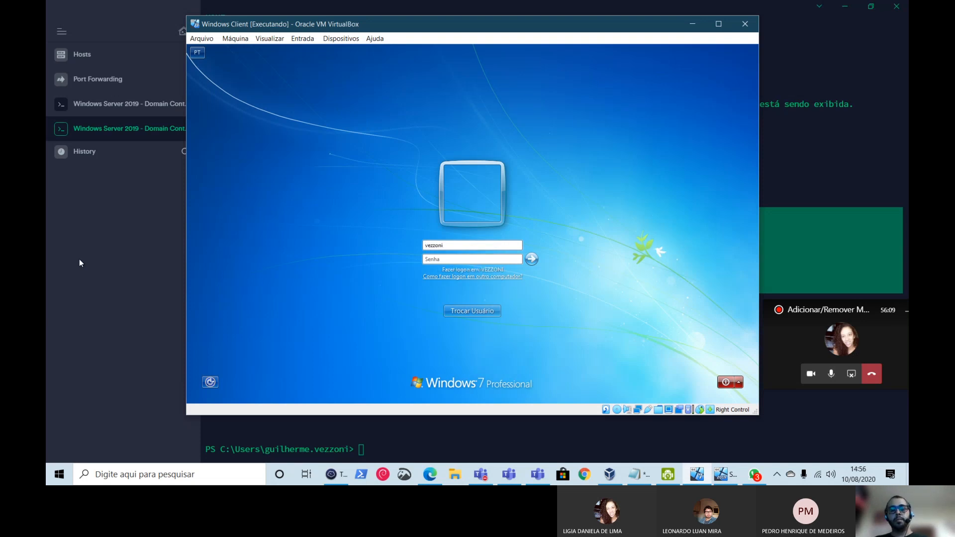
pyautogui.write('\\')
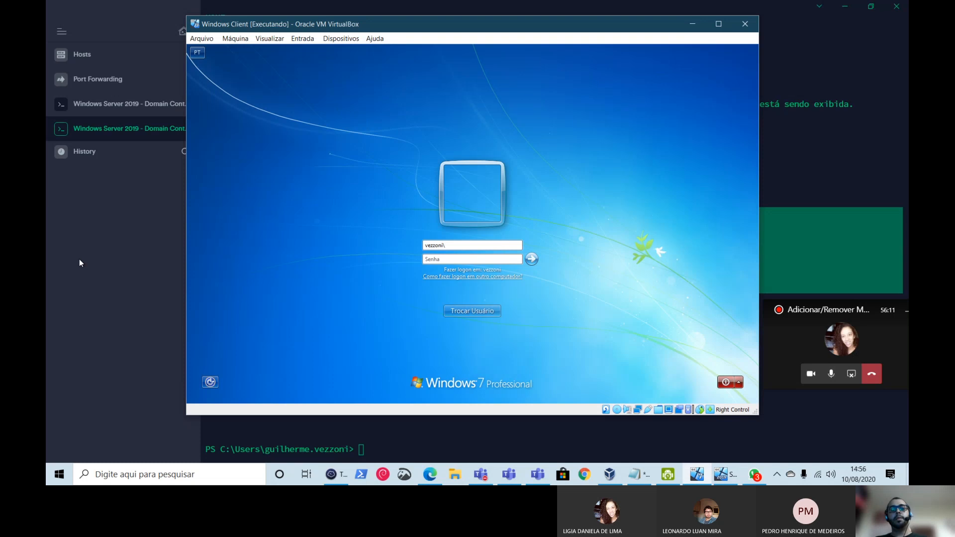
pyautogui.write('adminisytrad')
pyautogui.press('BackSpace')
pyautogui.press('BackSpace')
pyautogui.press('BackSpace')
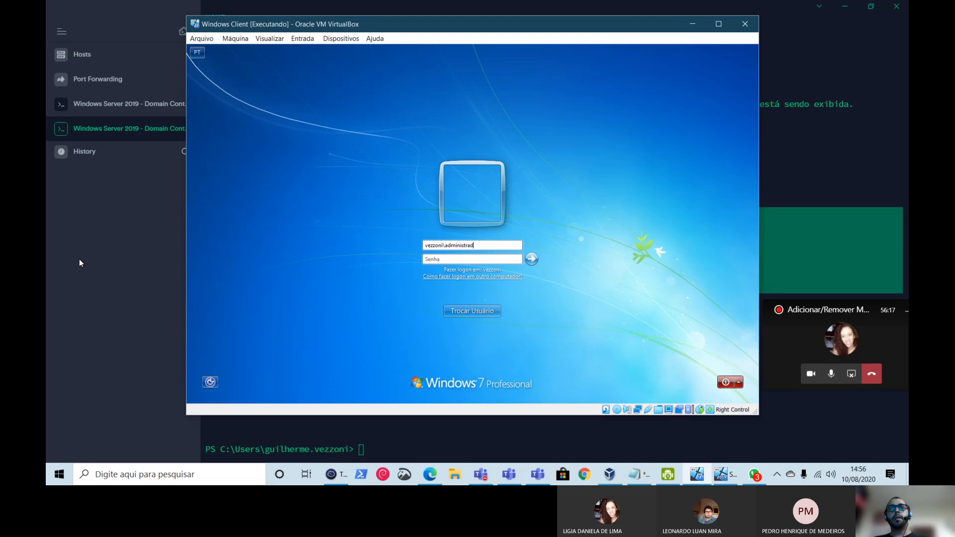
pyautogui.press('BackSpace')
pyautogui.press('BackSpace')
pyautogui.press('BackSpace')
pyautogui.press('BackSpace')
pyautogui.press('BackSpace')
pyautogui.press('BackSpace')
pyautogui.press('BackSpace')
pyautogui.press('BackSpace')
pyautogui.press('BackSpace')
pyautogui.press('BackSpace')
pyautogui.press('BackSpace')
pyautogui.press('BackSpace')
pyautogui.press('BackSpace')
pyautogui.press('BackSpace')
pyautogui.press('BackSpace')
pyautogui.press('BackSpace')
pyautogui.press('BackSpace')
pyautogui.press('BackSpace')
pyautogui.press('BackSpace')
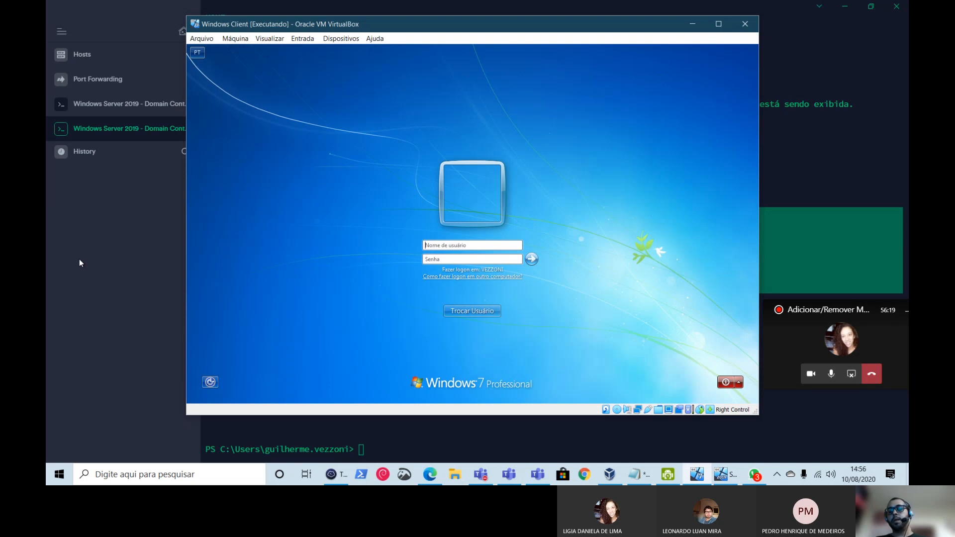
pyautogui.write('.\\user')
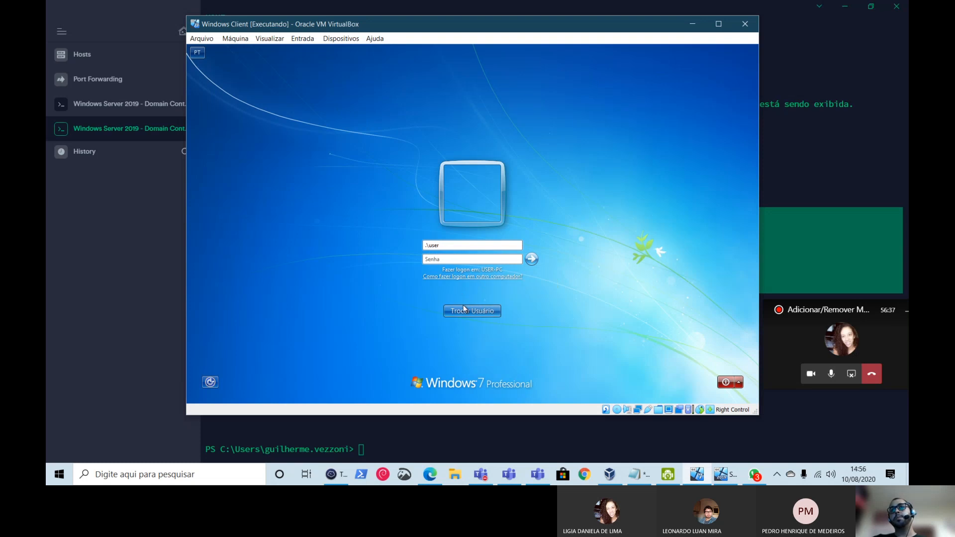
pyautogui.press('BackSpace')
pyautogui.press('BackSpace')
pyautogui.press('BackSpace')
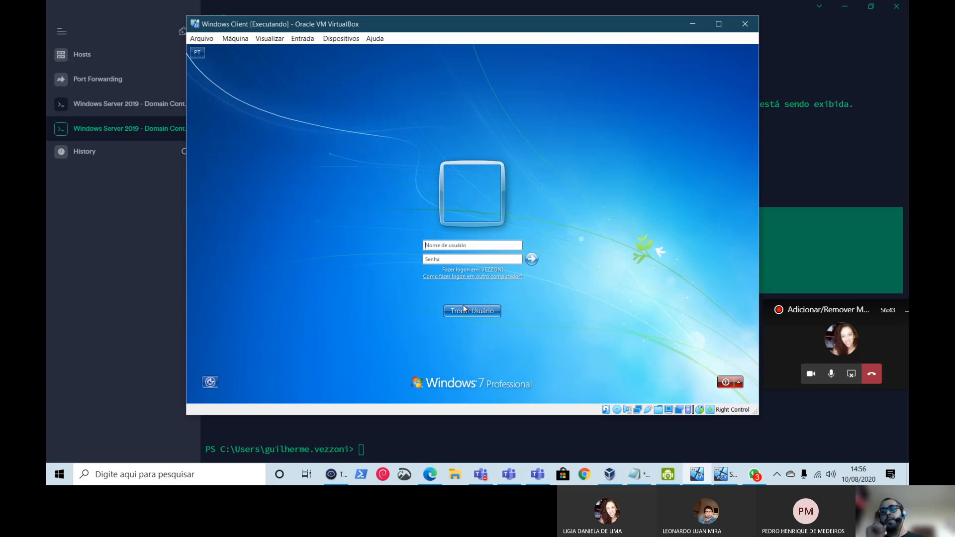
pyautogui.write('administard')
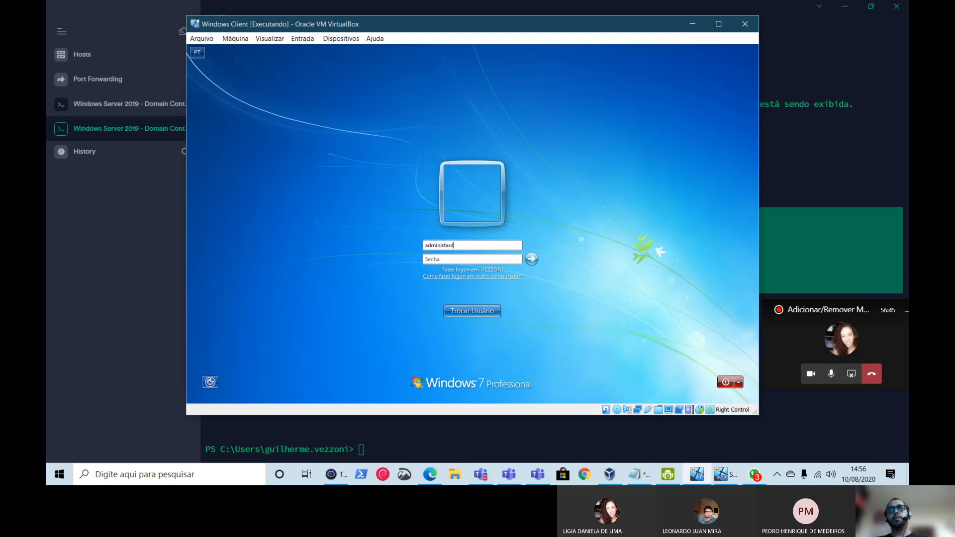
pyautogui.press('BackSpace')
pyautogui.press('BackSpace')
pyautogui.press('BackSpace')
pyautogui.write('rador')
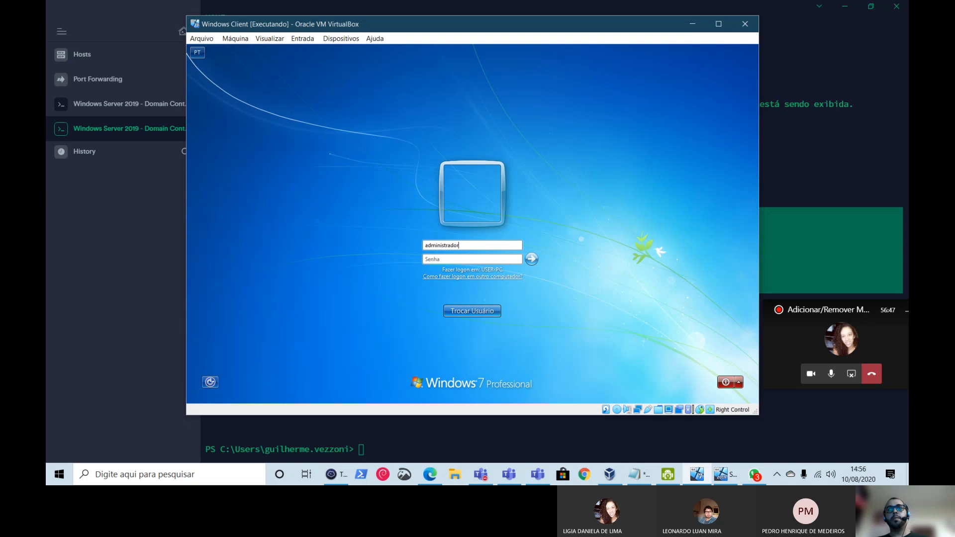
pyautogui.write('@vezzoni.local')
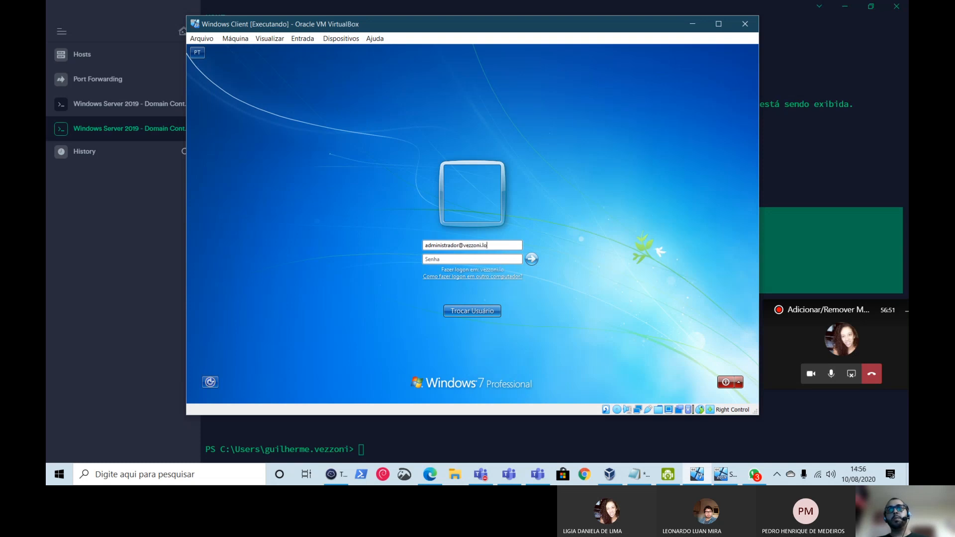
pyautogui.write('•••••••')
pyautogui.press('Return')
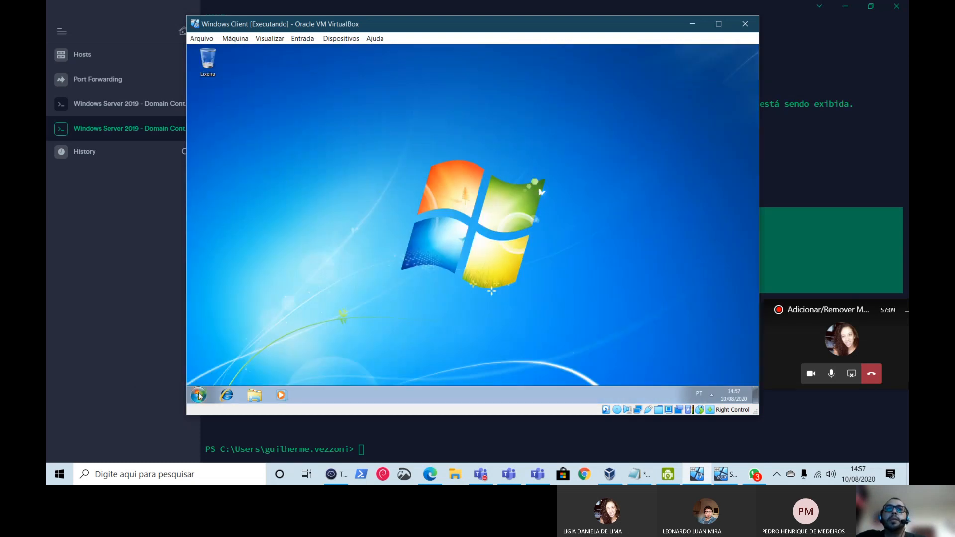
pyautogui.click(198, 395)
pyautogui.rightClick(335, 278)
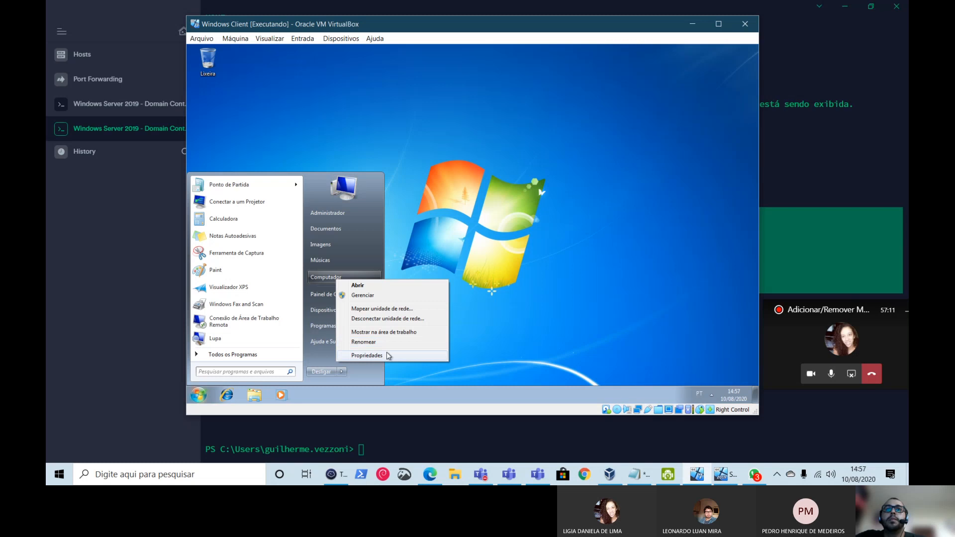
# - Change the computer's membership from the domain to workgroup WORKGROUP in System Properties
pyautogui.click(385, 352)
pyautogui.click(601, 311)
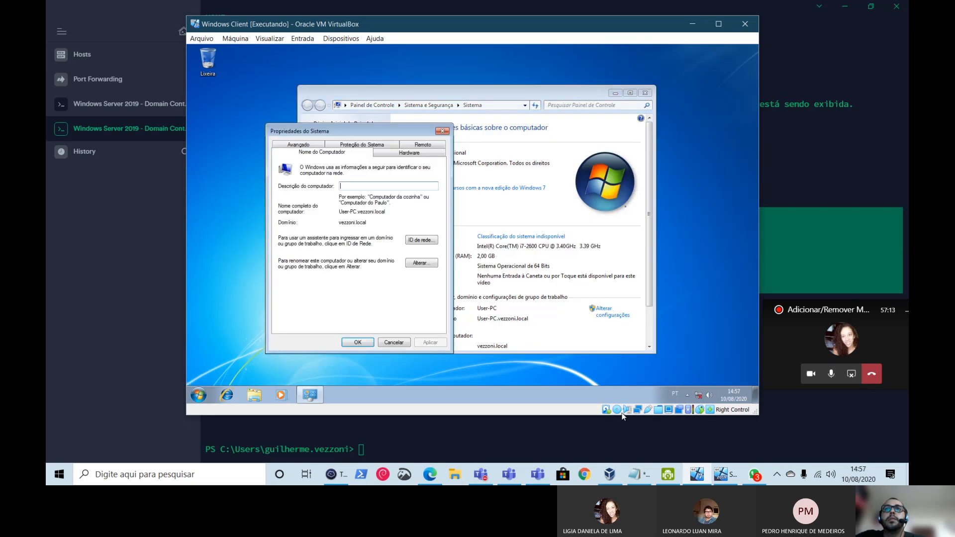
pyautogui.click(419, 263)
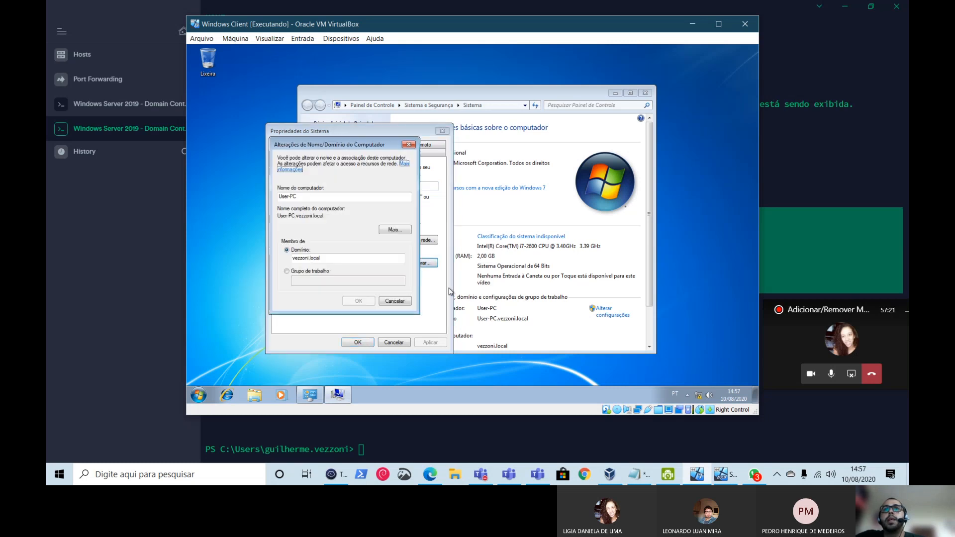
pyautogui.click(300, 271)
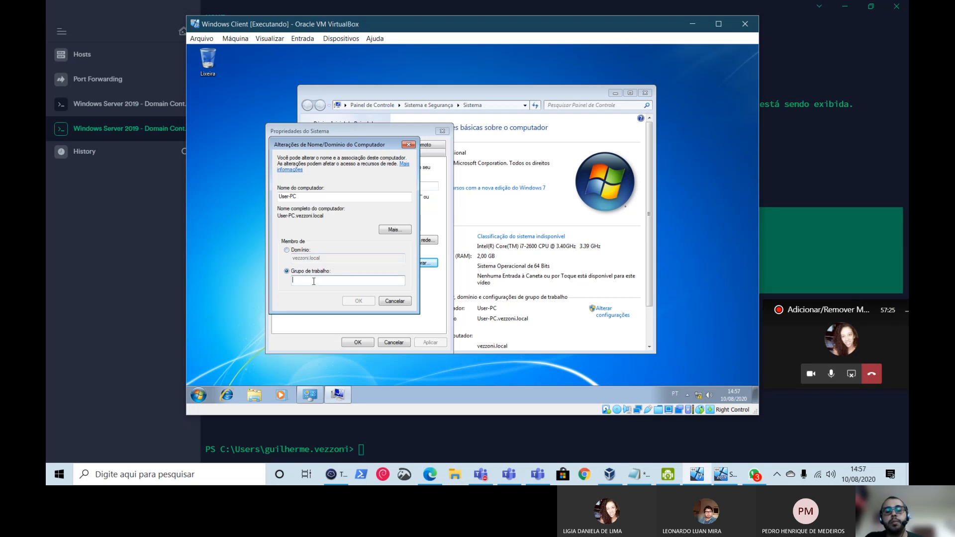
pyautogui.write('WORKG')
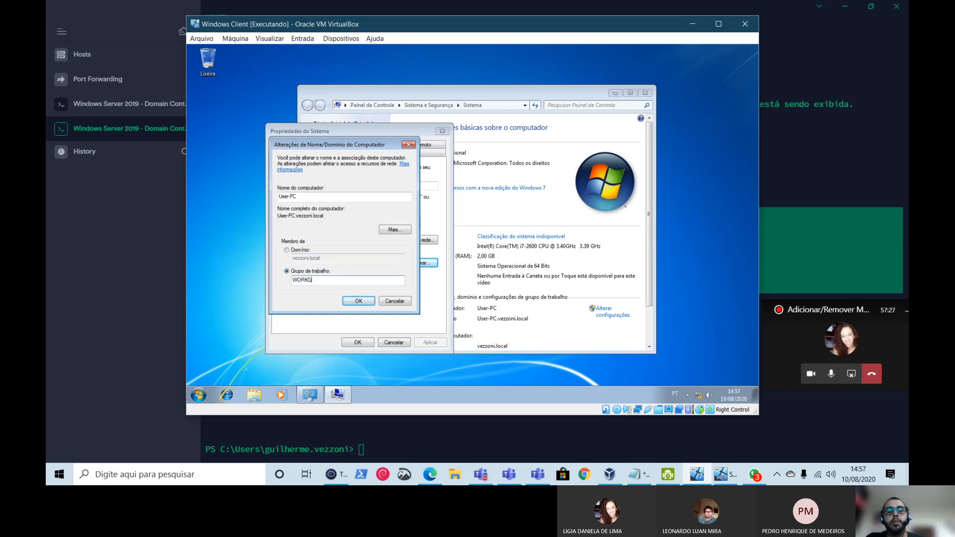
pyautogui.write('ROUP')
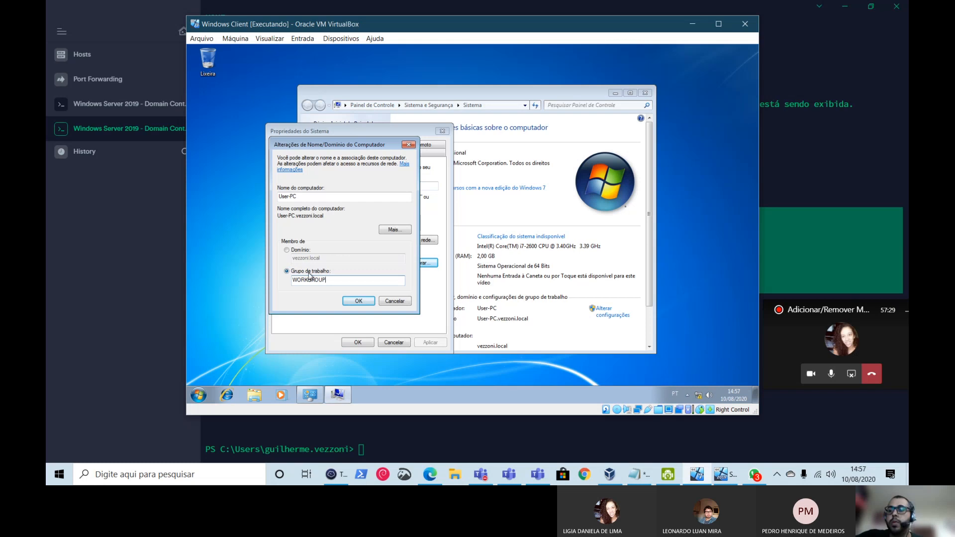
pyautogui.click(357, 300)
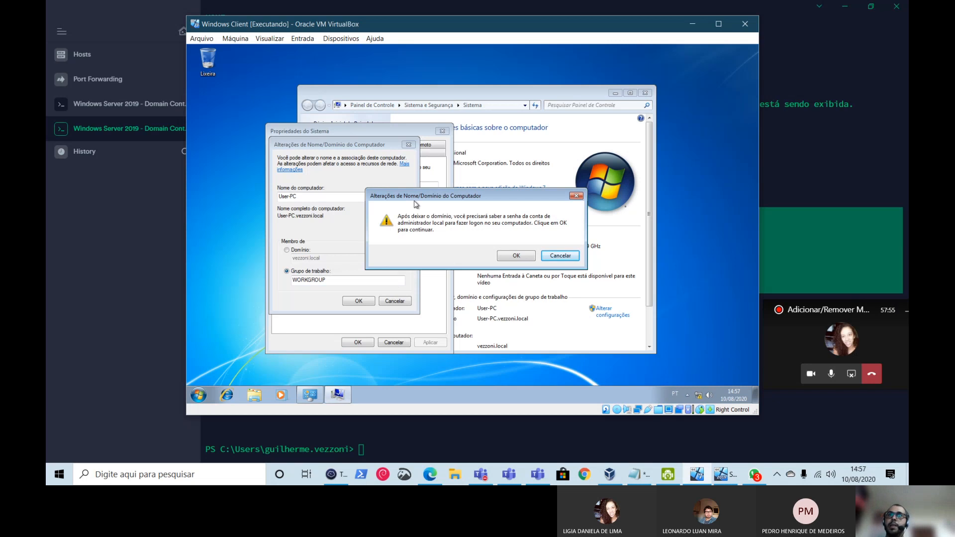
# - Accept the leave-domain warning and WORKGROUP welcome, close System Properties, and restart now
pyautogui.click(517, 257)
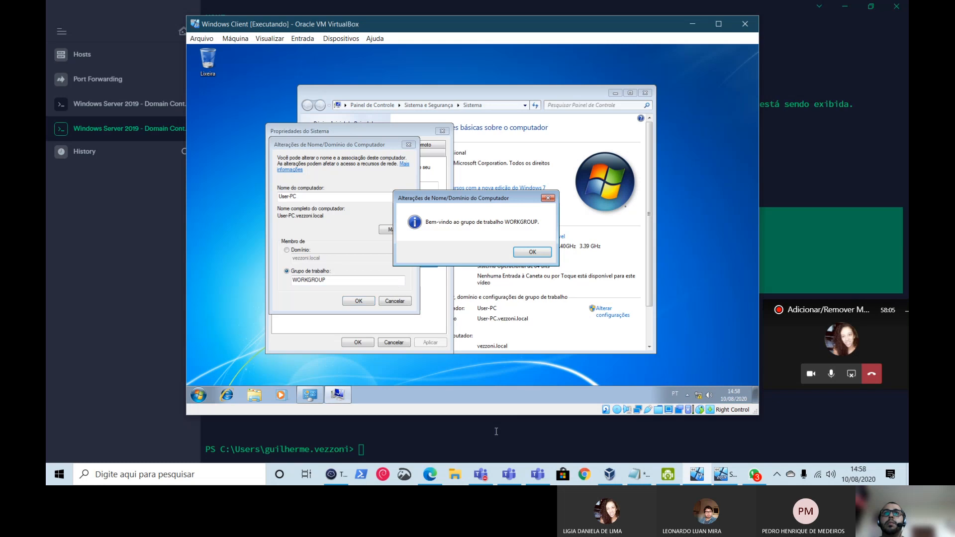
pyautogui.click(531, 252)
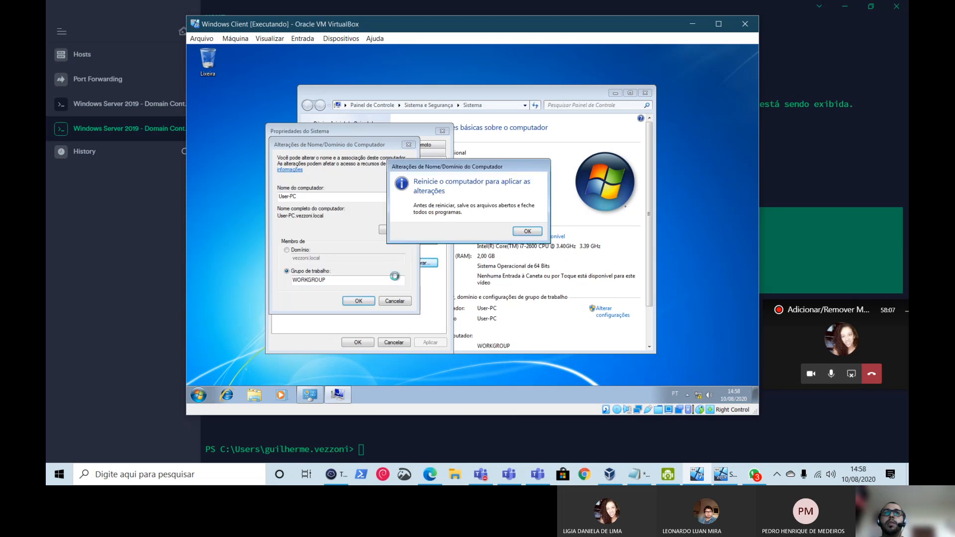
pyautogui.click(526, 232)
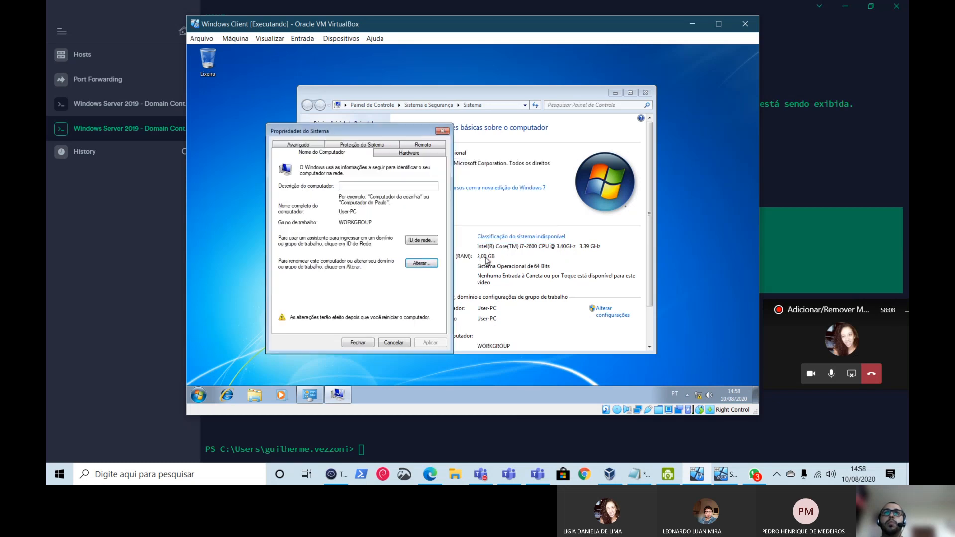
pyautogui.click(359, 343)
pyautogui.click(467, 235)
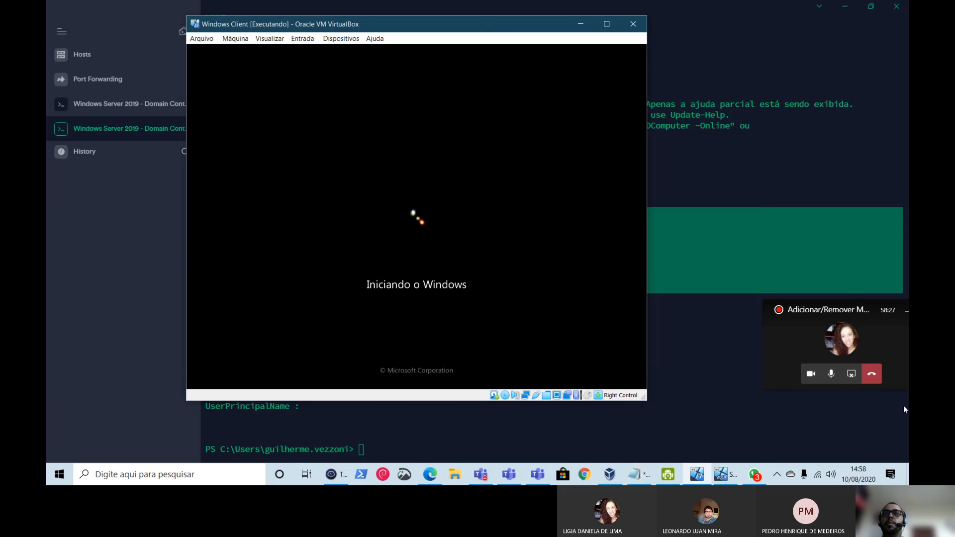
# - Stop sharing the screen in the Teams call while the VM reboots
pyautogui.click(852, 373)
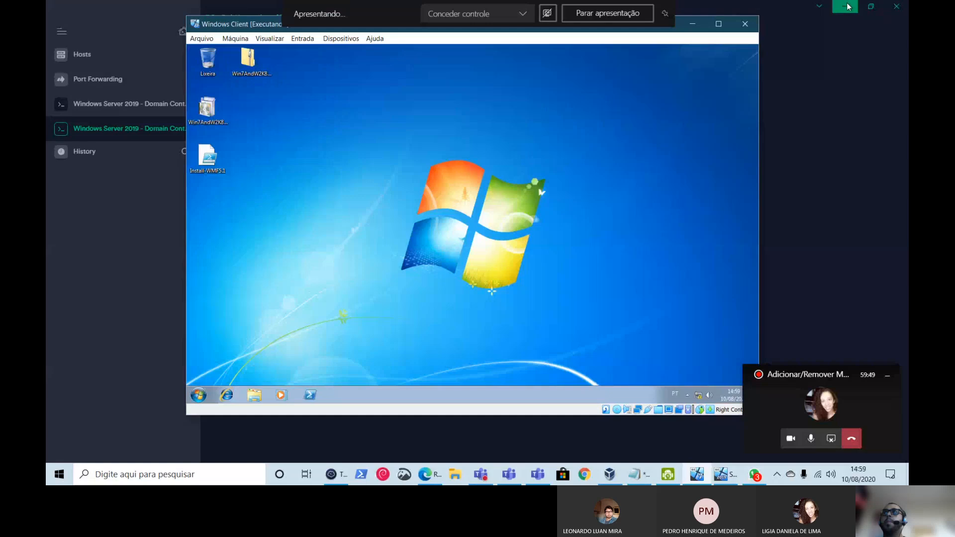
pyautogui.click(846, 7)
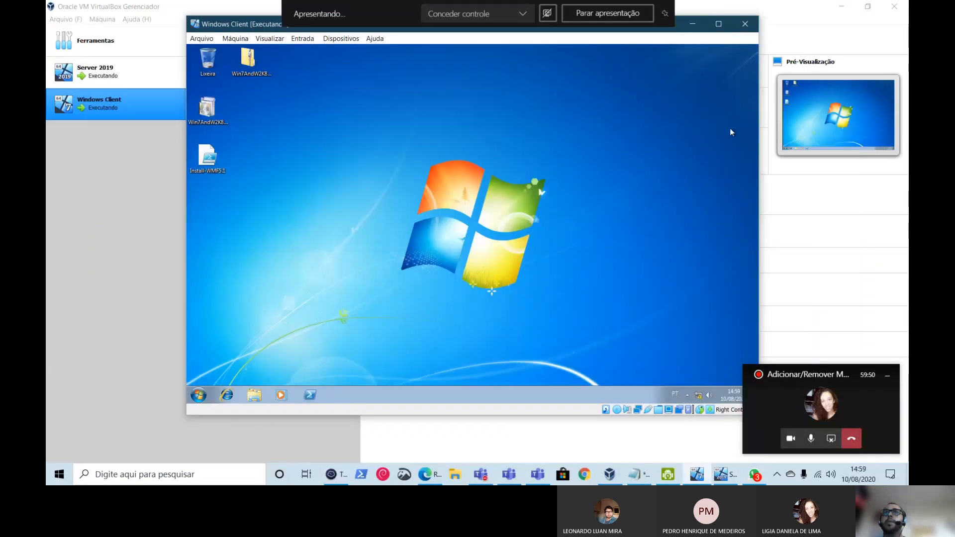
pyautogui.click(845, 8)
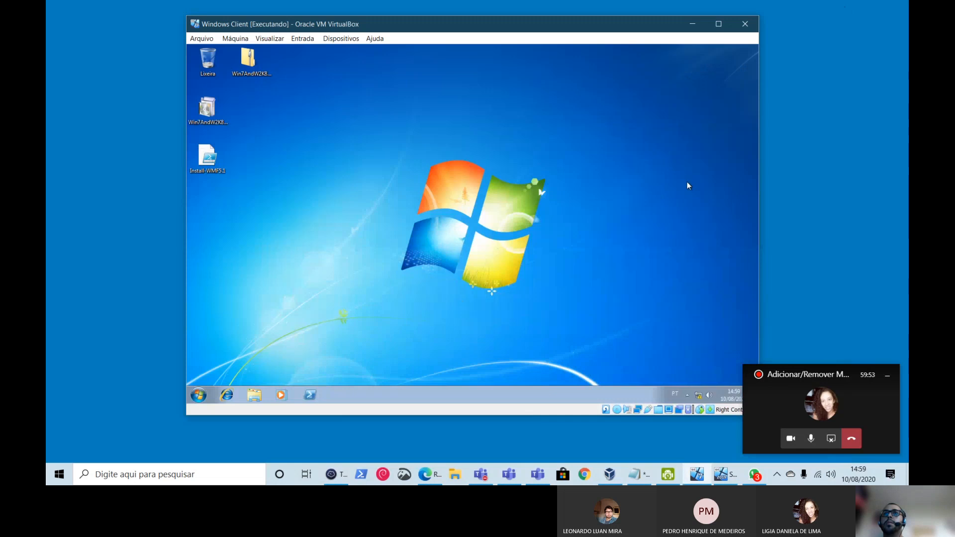
pyautogui.click(198, 395)
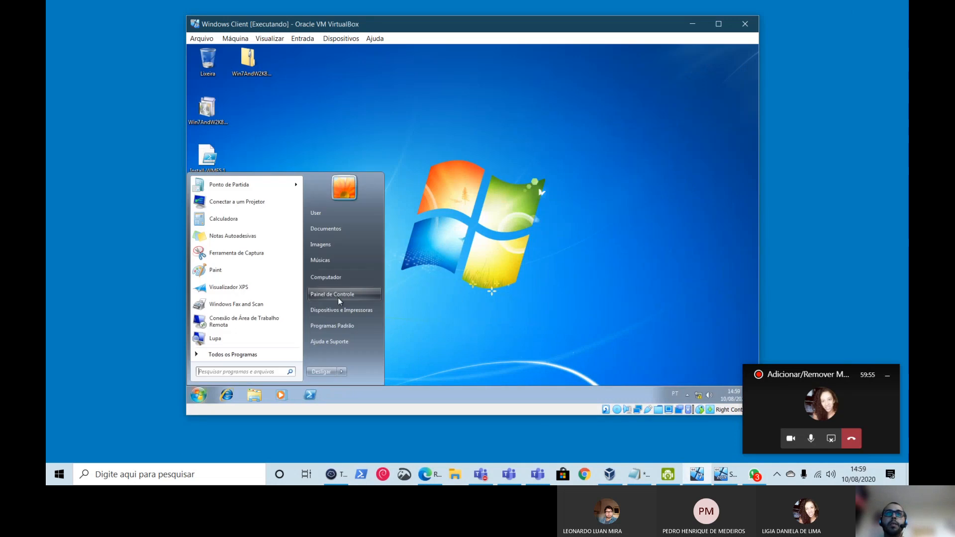
pyautogui.rightClick(341, 281)
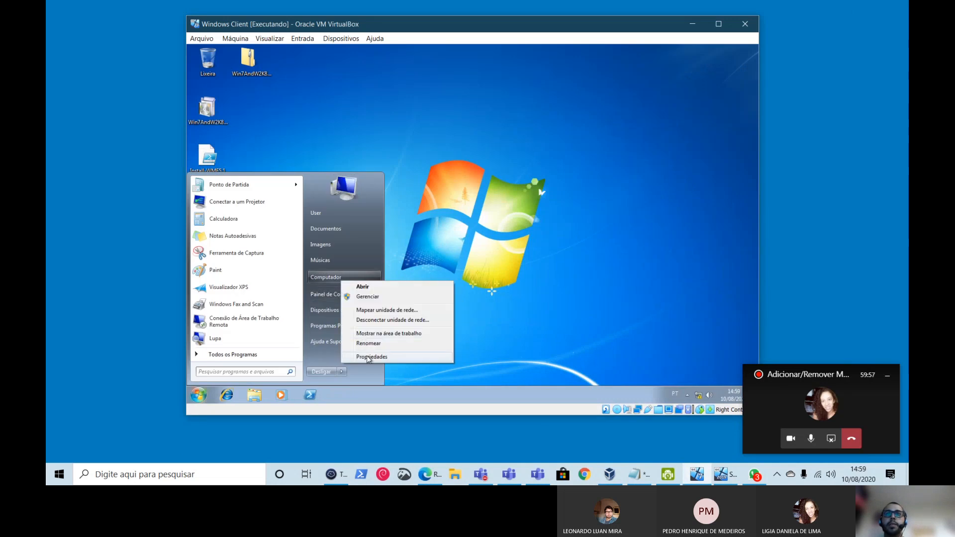
pyautogui.click(370, 357)
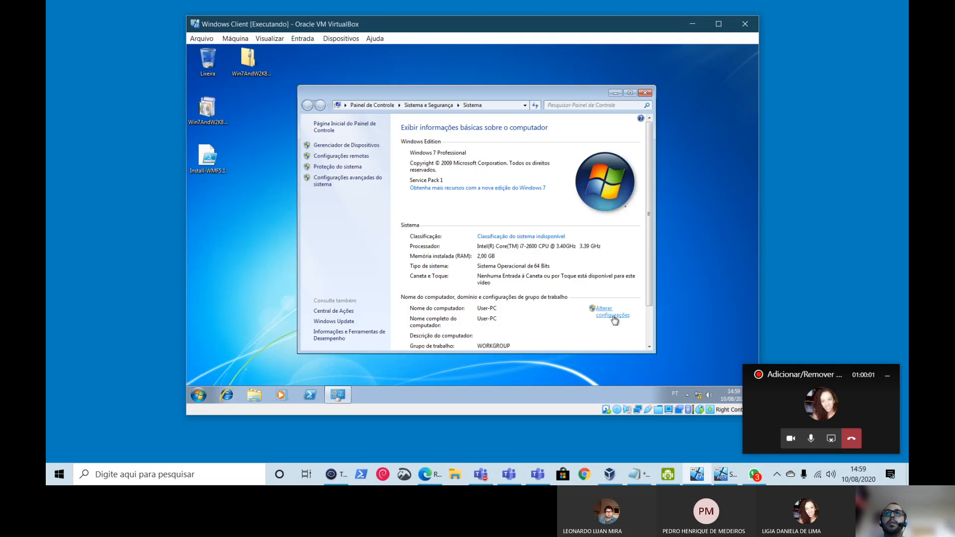
pyautogui.click(614, 316)
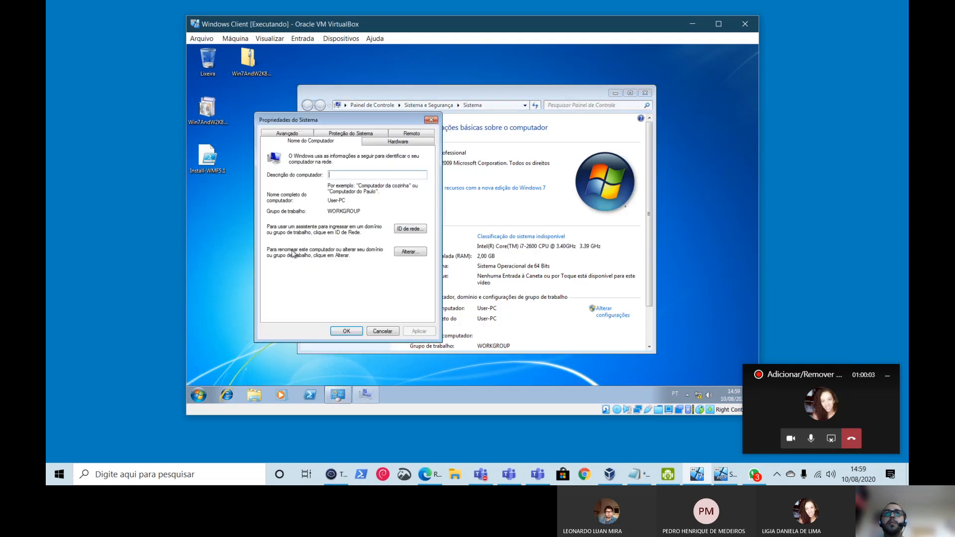
# - Check the WORKGROUP membership in the change dialog, cancel it, and return to Termius
pyautogui.click(408, 252)
pyautogui.click(383, 290)
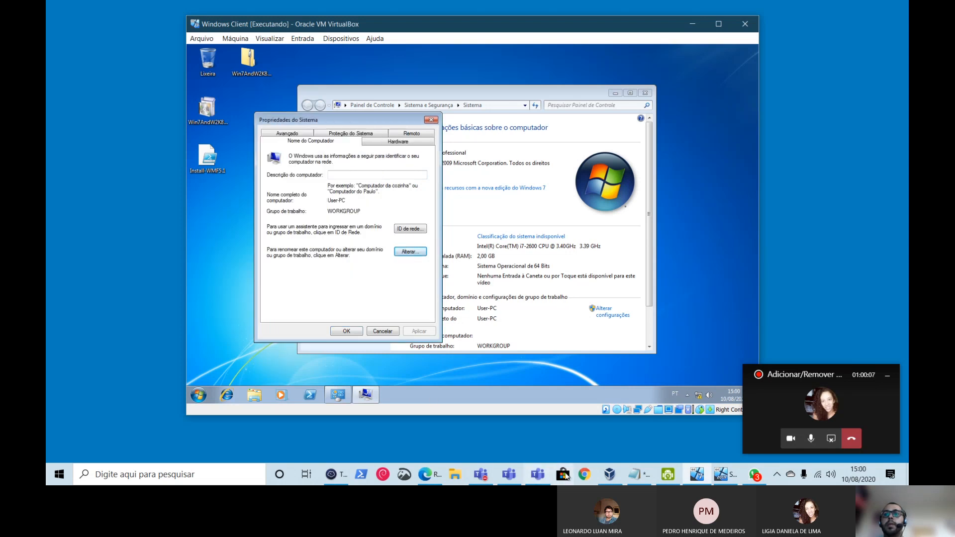
pyautogui.click(333, 474)
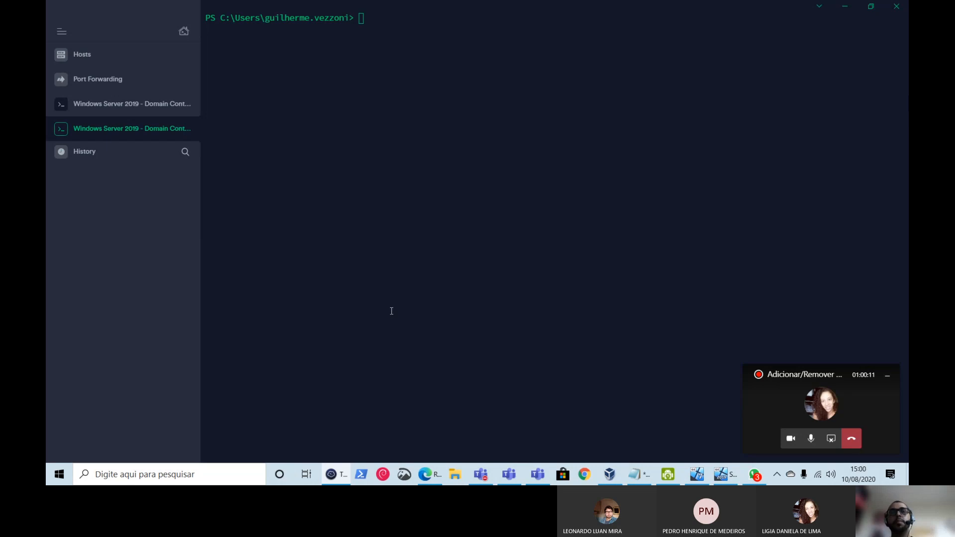
# - Run get-adcomputer -filter * in the Termius PowerShell session
pyautogui.click(387, 297)
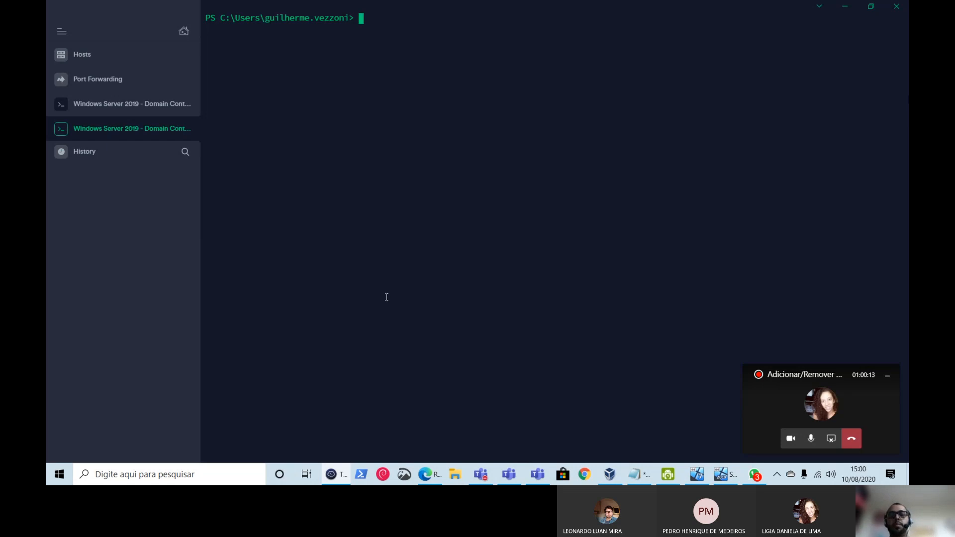
pyautogui.write('get-adcomputer')
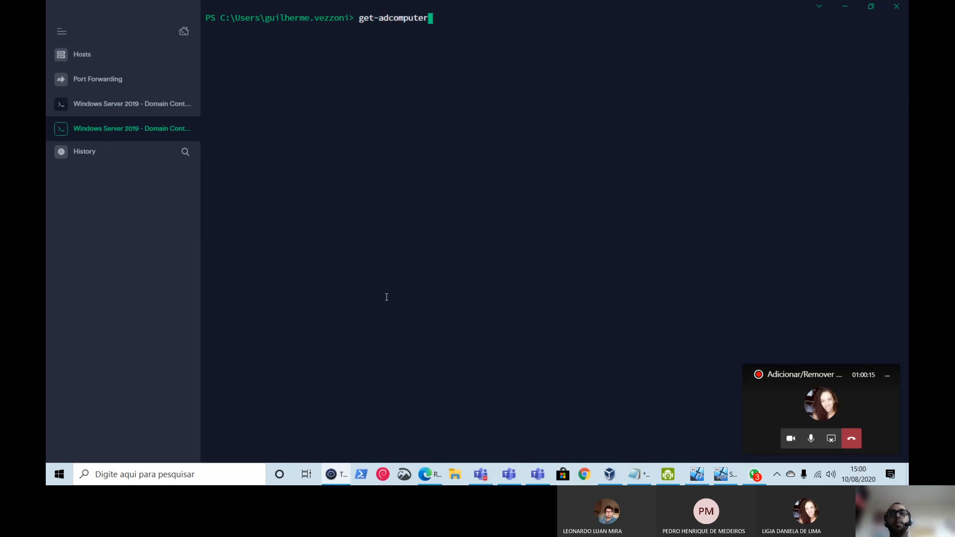
pyautogui.write(' -filt')
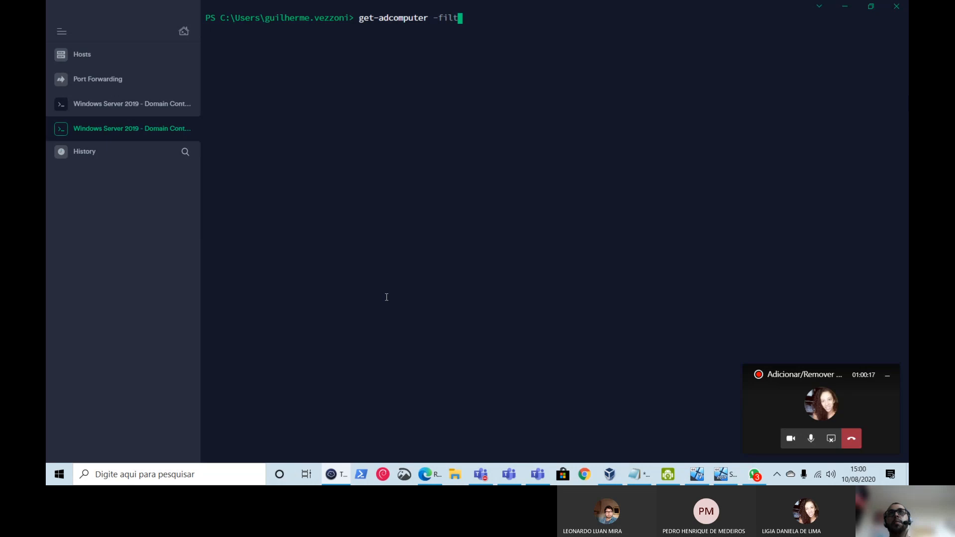
pyautogui.write('er *')
pyautogui.press('Return')
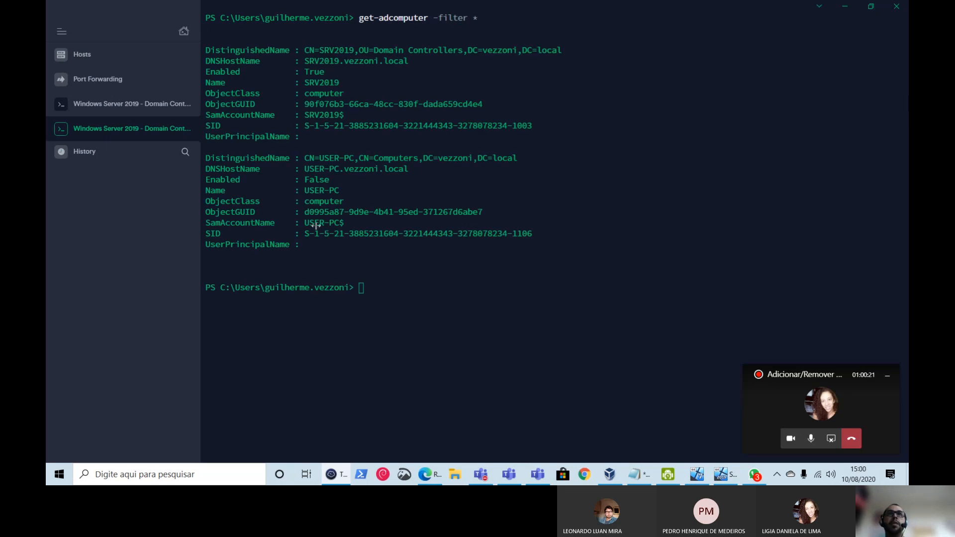
# - Highlight the disabled USER-PC computer block in the output
pyautogui.moveTo(326, 247); pyautogui.dragTo(194, 162)
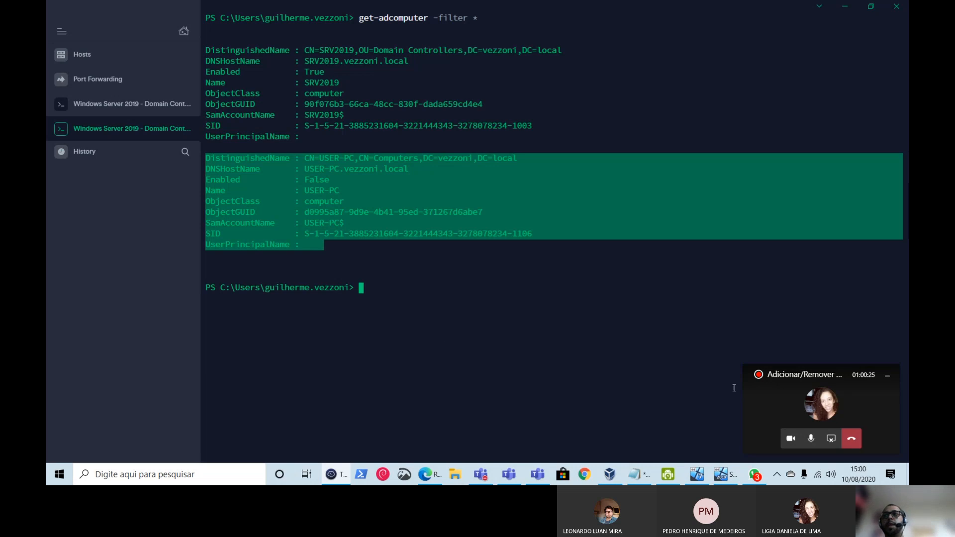
pyautogui.click(341, 252)
pyautogui.moveTo(325, 247); pyautogui.dragTo(201, 156)
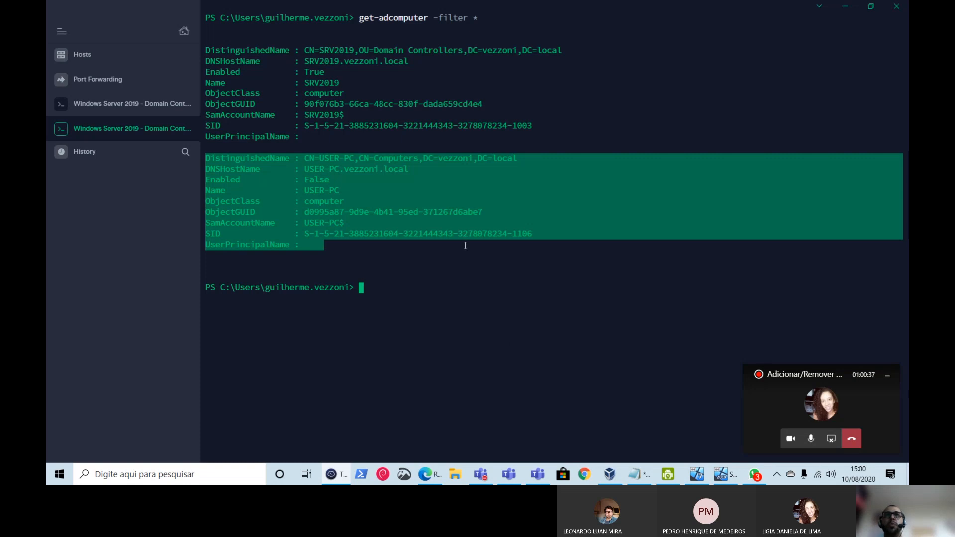
pyautogui.click(421, 289)
pyautogui.moveTo(310, 247); pyautogui.dragTo(204, 148)
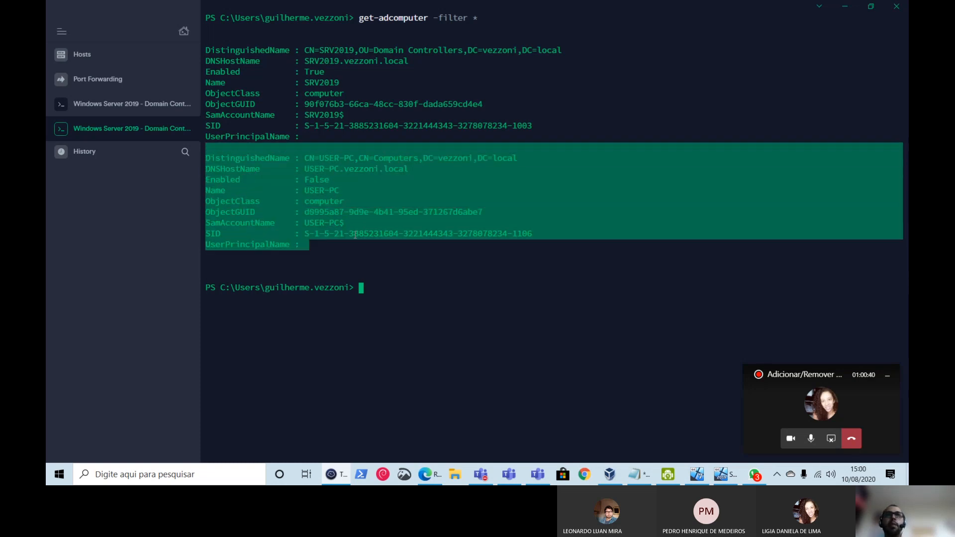
pyautogui.click(415, 293)
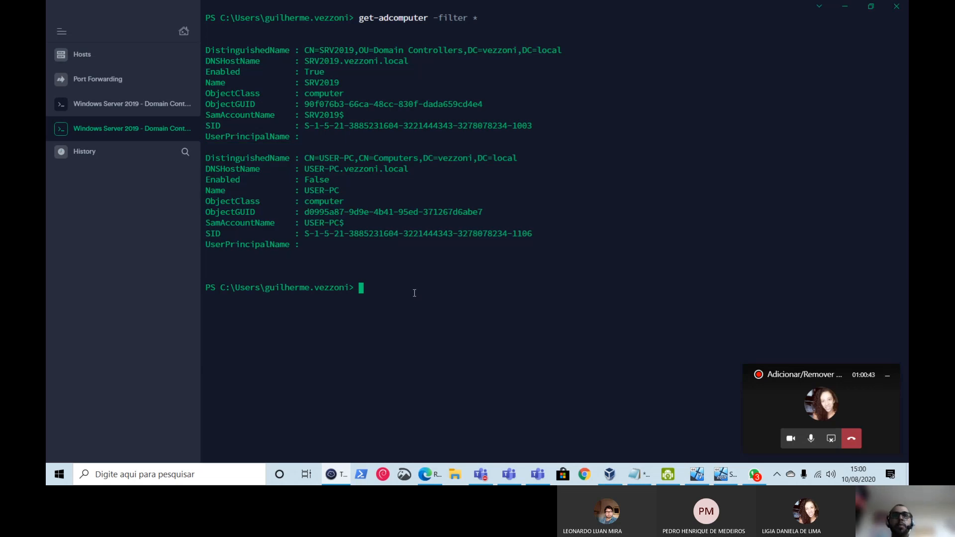
# - Run Remove-ADComputer -Identity "USER-PC" at the PowerShell prompt
pyautogui.write('remo-')
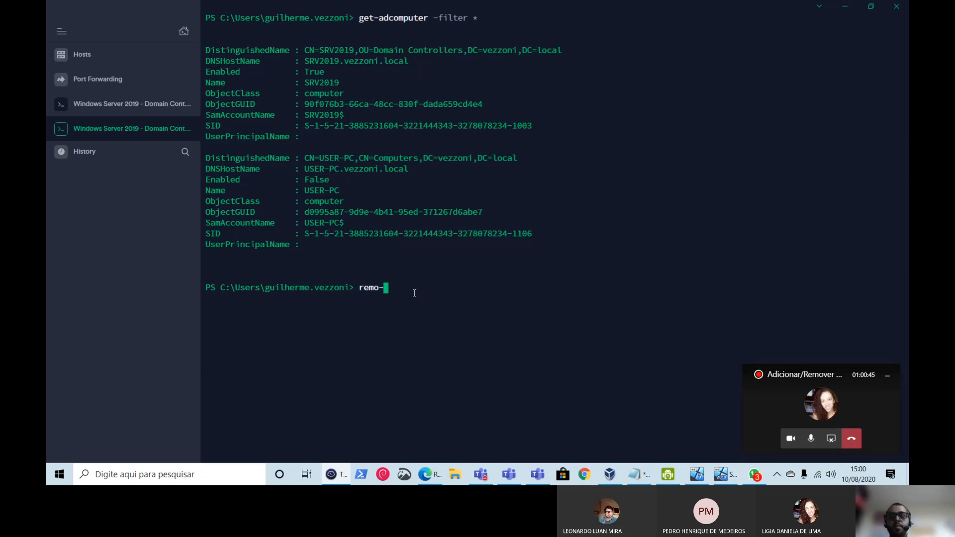
pyautogui.press('BackSpace')
pyautogui.write('ve')
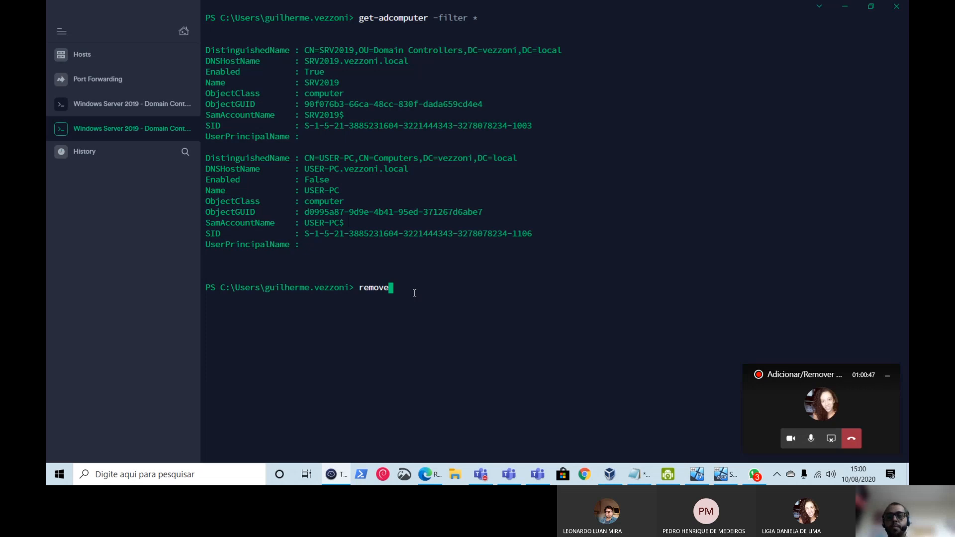
pyautogui.write('-adcomp')
pyautogui.press('BackSpace')
pyautogui.press('BackSpace')
pyautogui.press('BackSpace')
pyautogui.press('BackSpace')
pyautogui.press('BackSpace')
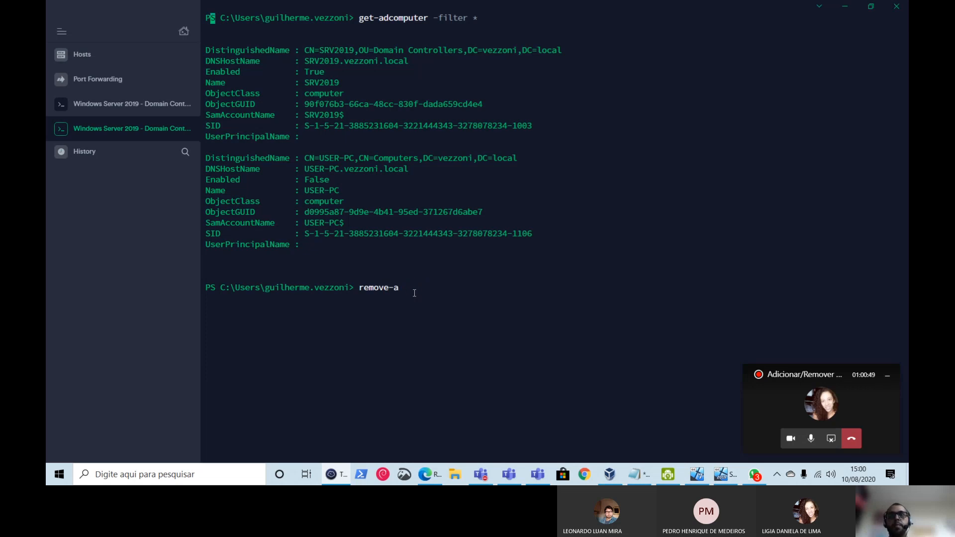
pyautogui.write('dcomput')
pyautogui.press('Tab')
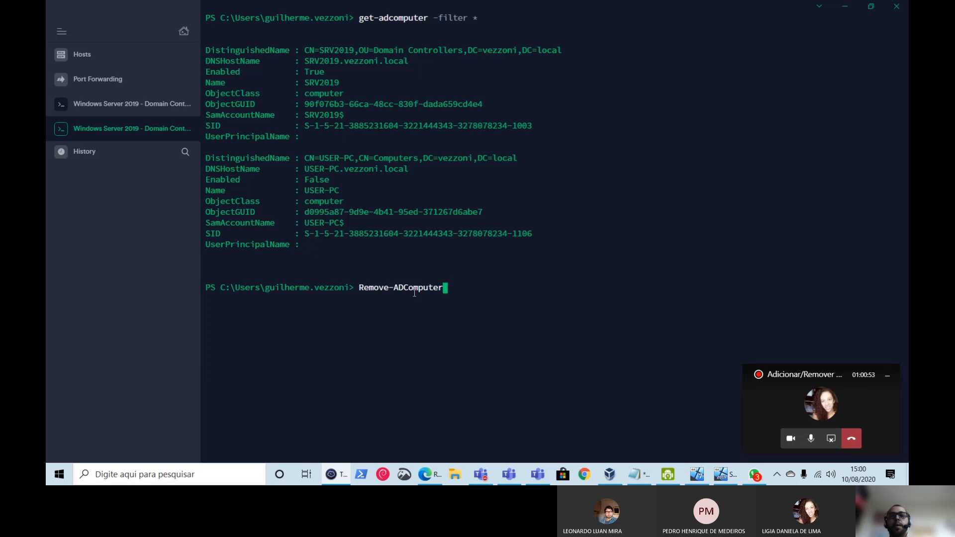
pyautogui.write('-')
pyautogui.write('Identity')
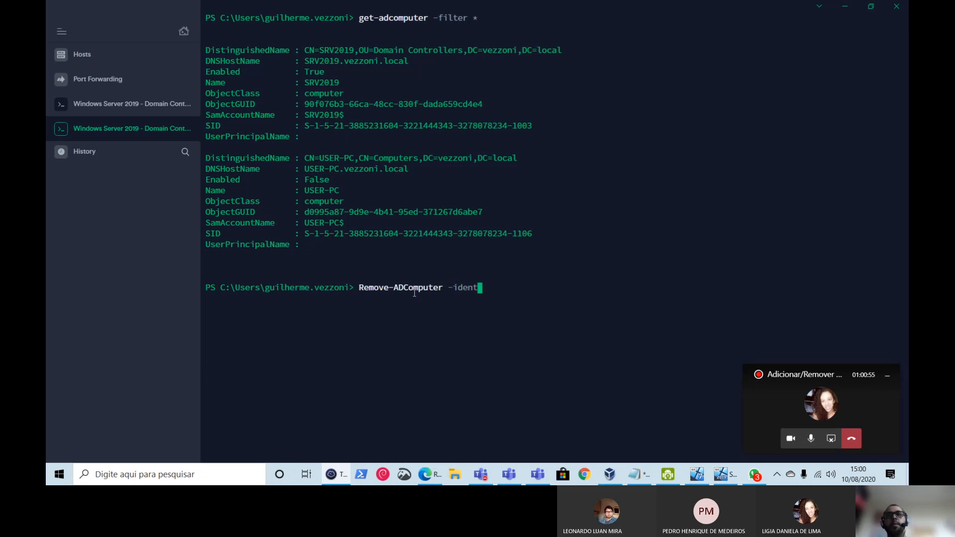
pyautogui.write(' "')
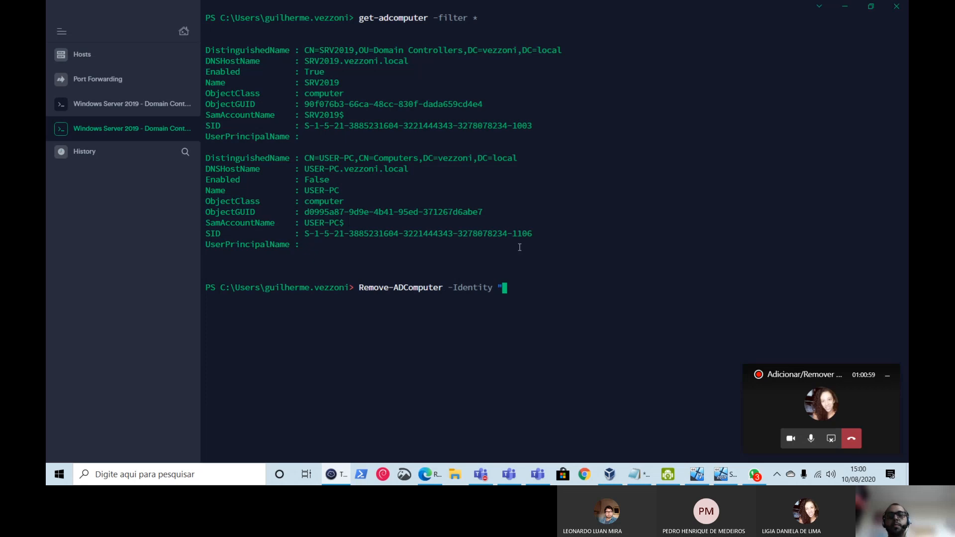
pyautogui.write('USER')
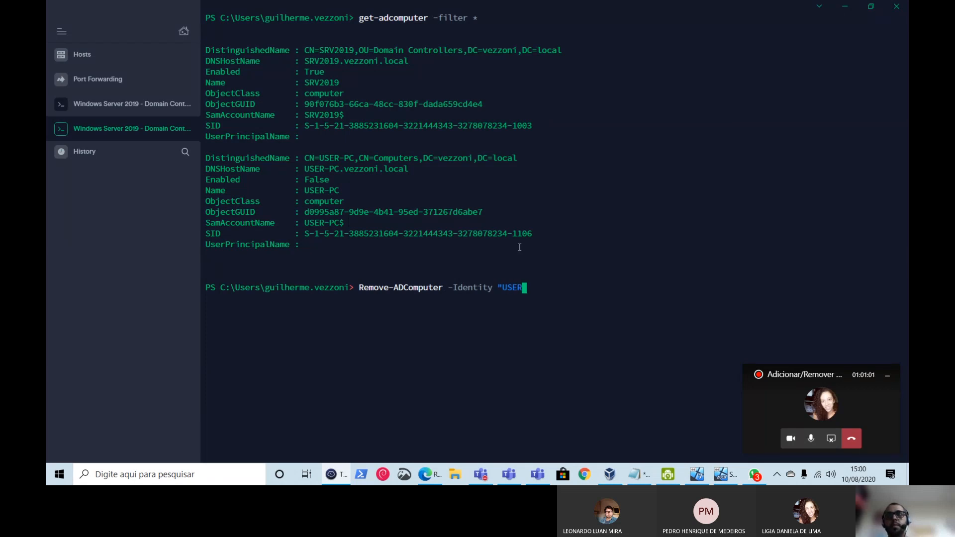
pyautogui.write('-PC"')
pyautogui.press('Return')
# - Confirm the deletion with S and rerun get-adcomputer -filter * to verify only SRV2019 remains
pyautogui.write('S')
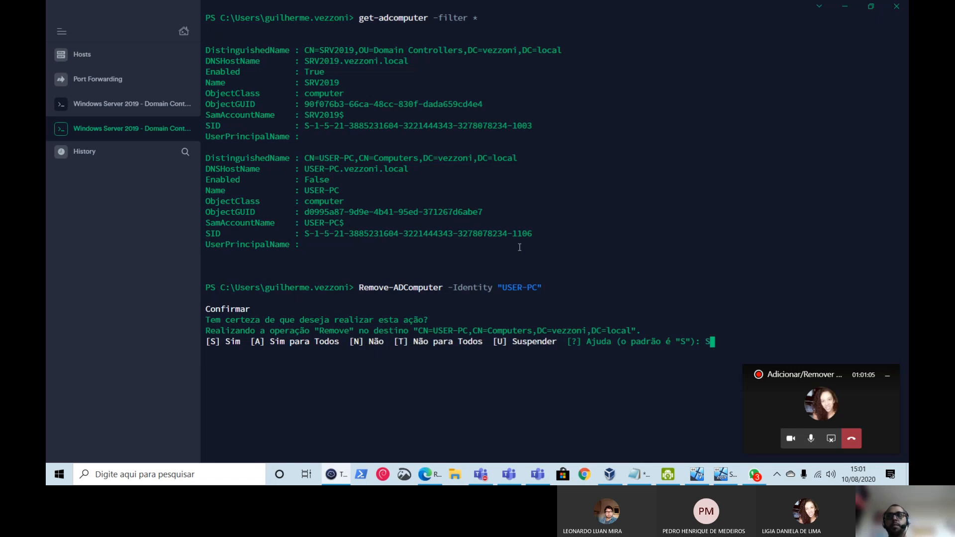
pyautogui.press('Return')
pyautogui.press('Up')
pyautogui.press('Up')
pyautogui.press('Return')
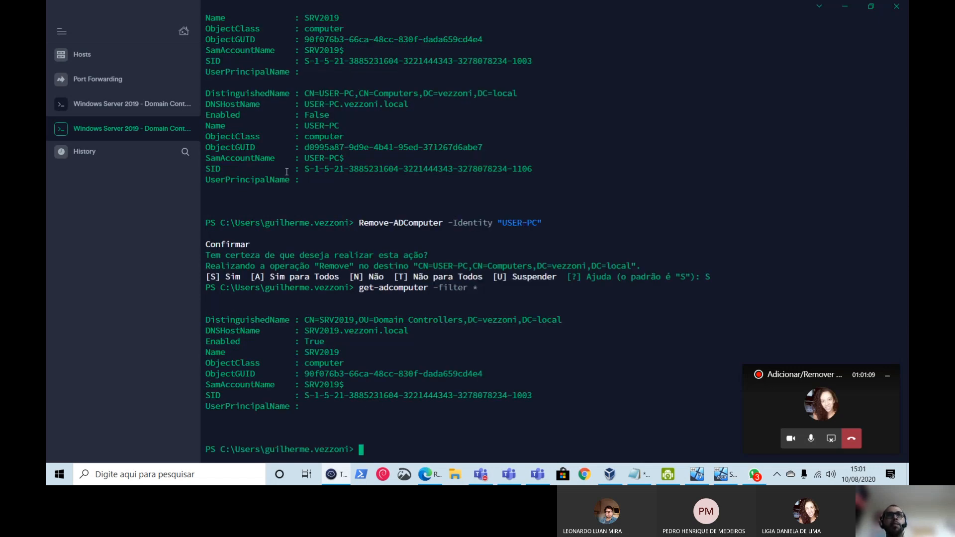
# - Highlight the old USER-PC entry in the output and check the Windows 7 VM
pyautogui.moveTo(302, 181); pyautogui.dragTo(206, 93)
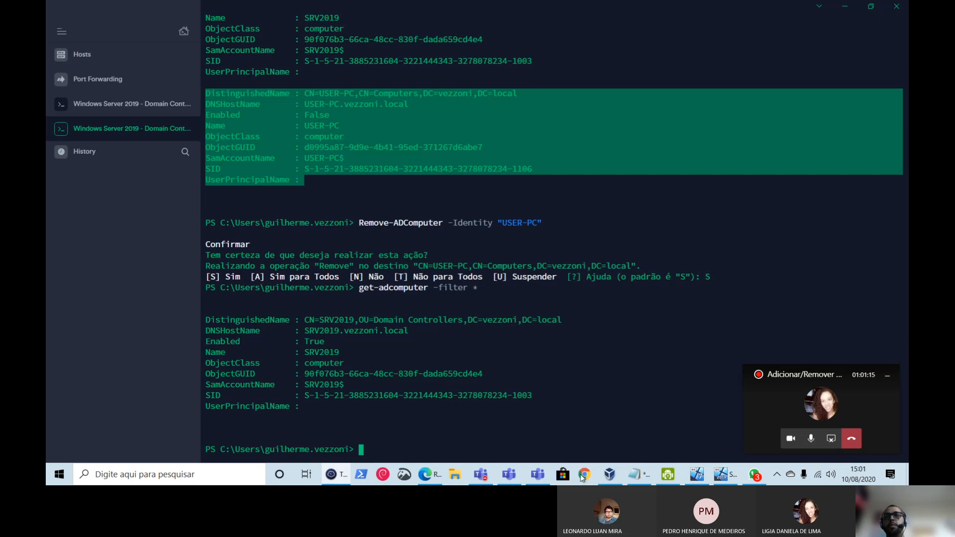
pyautogui.click(697, 474)
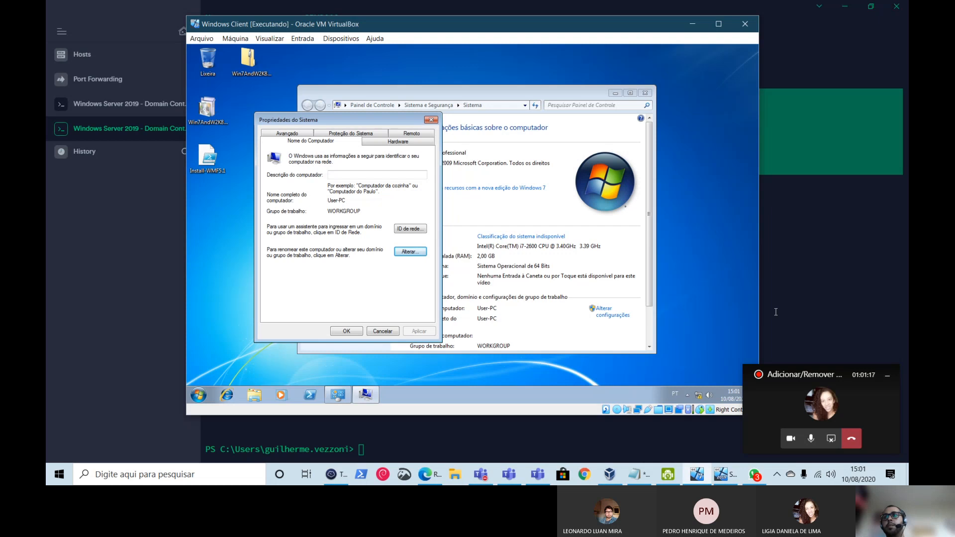
pyautogui.click(776, 312)
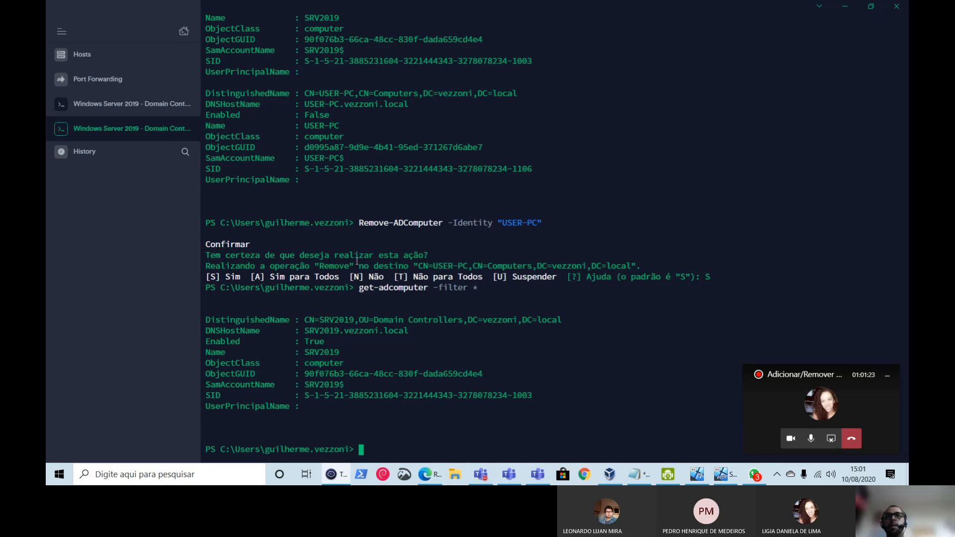
# - Review the Remove-ADComputer command in the terminal, then stop the Teams screen share
pyautogui.moveTo(357, 224); pyautogui.dragTo(544, 222)
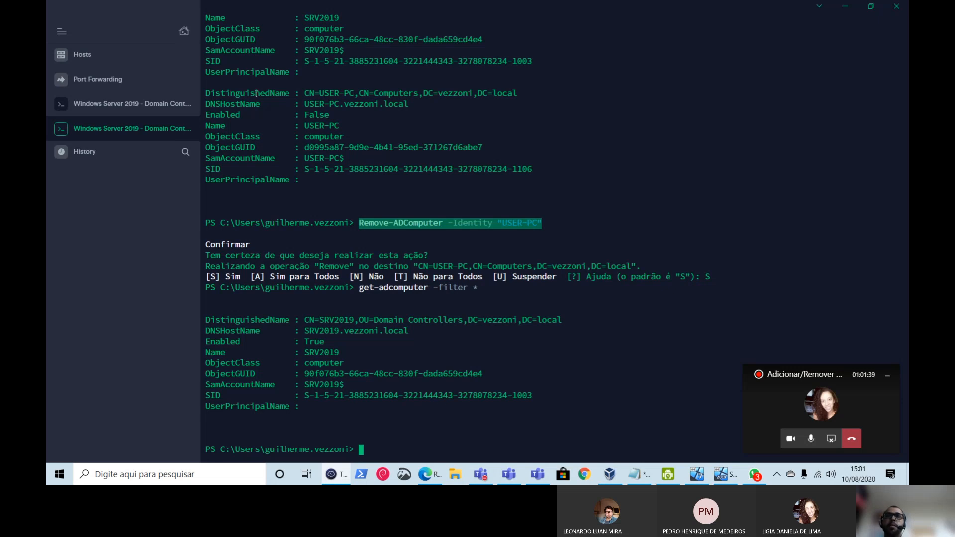
pyautogui.click(368, 221)
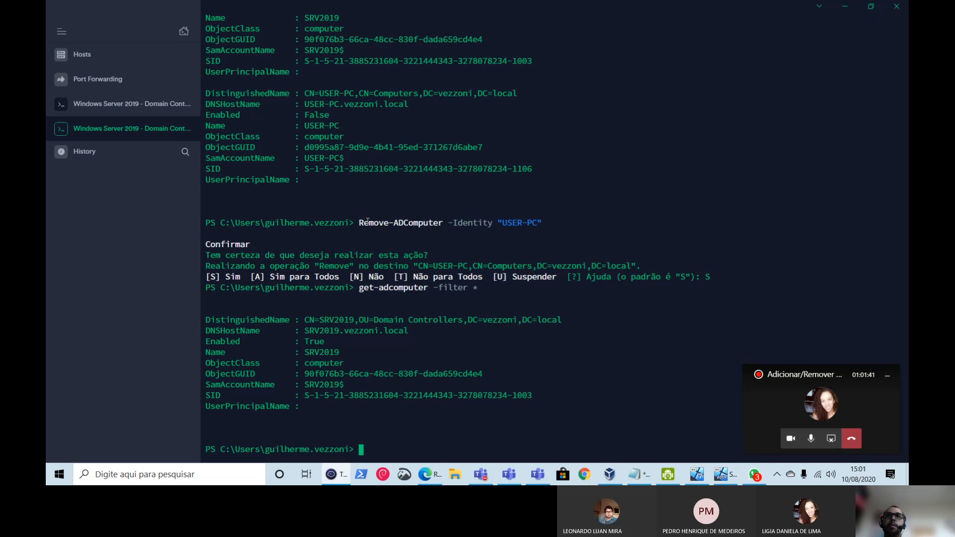
pyautogui.scroll(5, 412, 235)
pyautogui.scroll(-5, 462, 271)
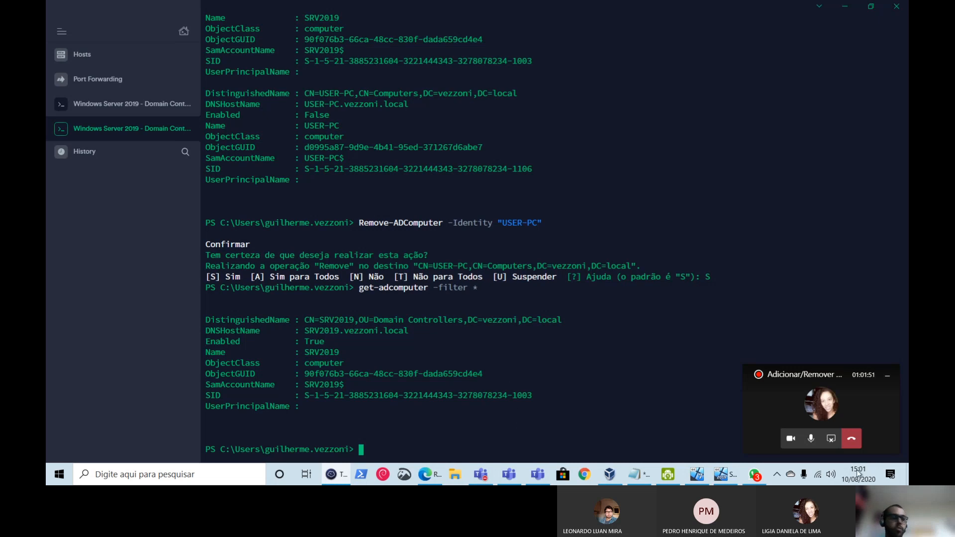
pyautogui.click(831, 439)
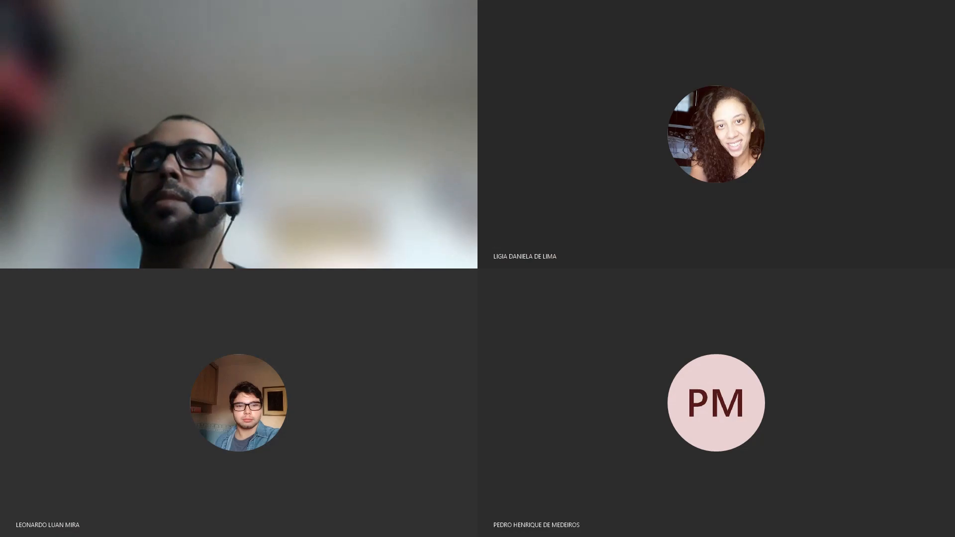